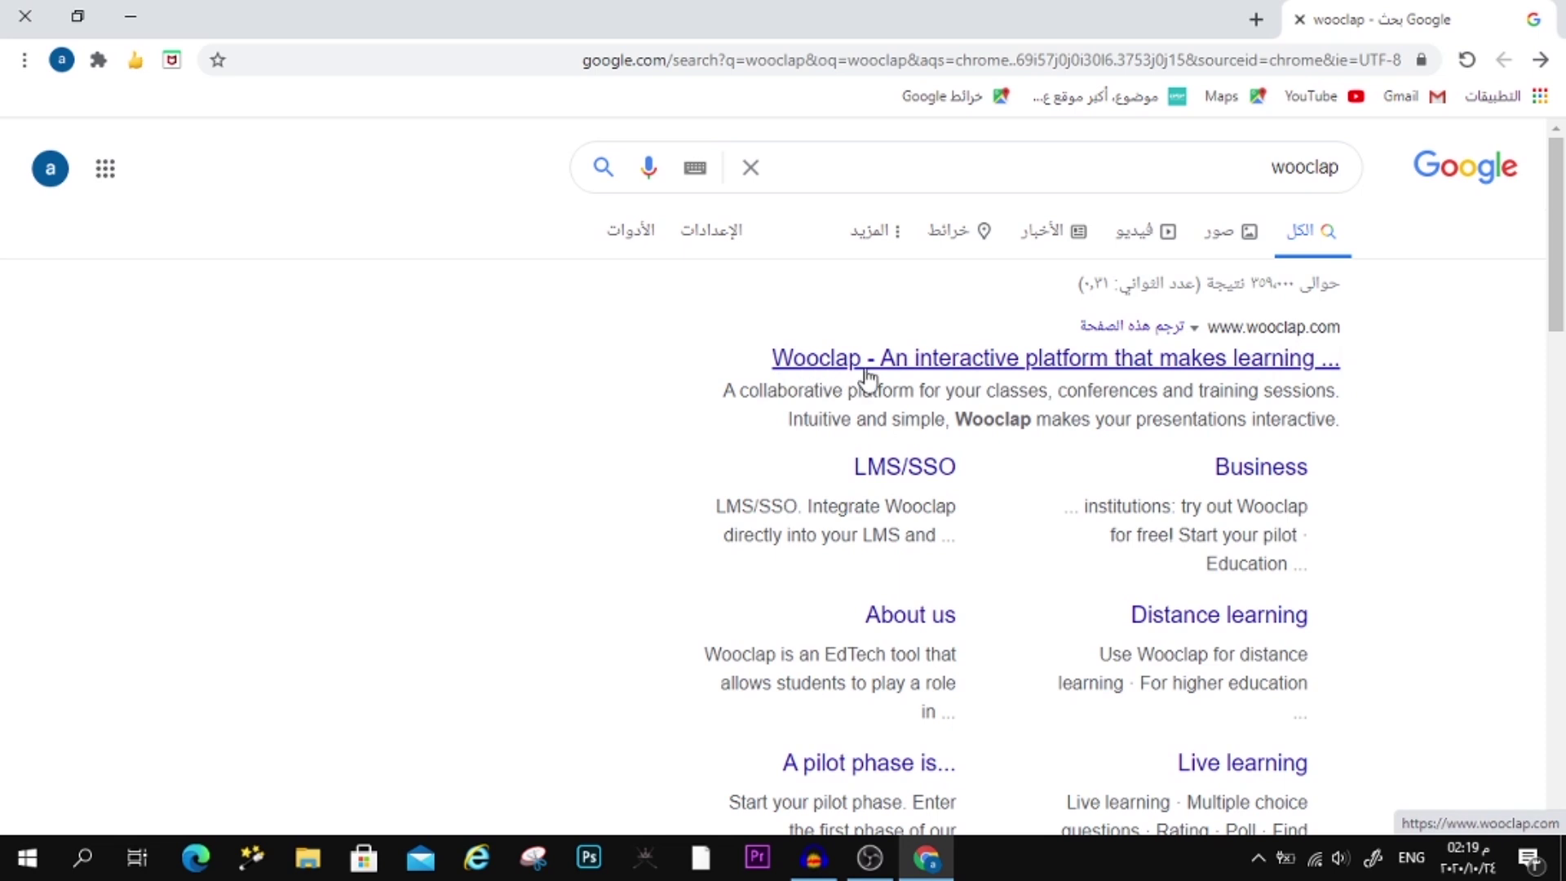
Step: Open the Wooclap website from the search results and translate its home page into Arabic
{"action": "left_click", "coordinate": [1089, 365]}
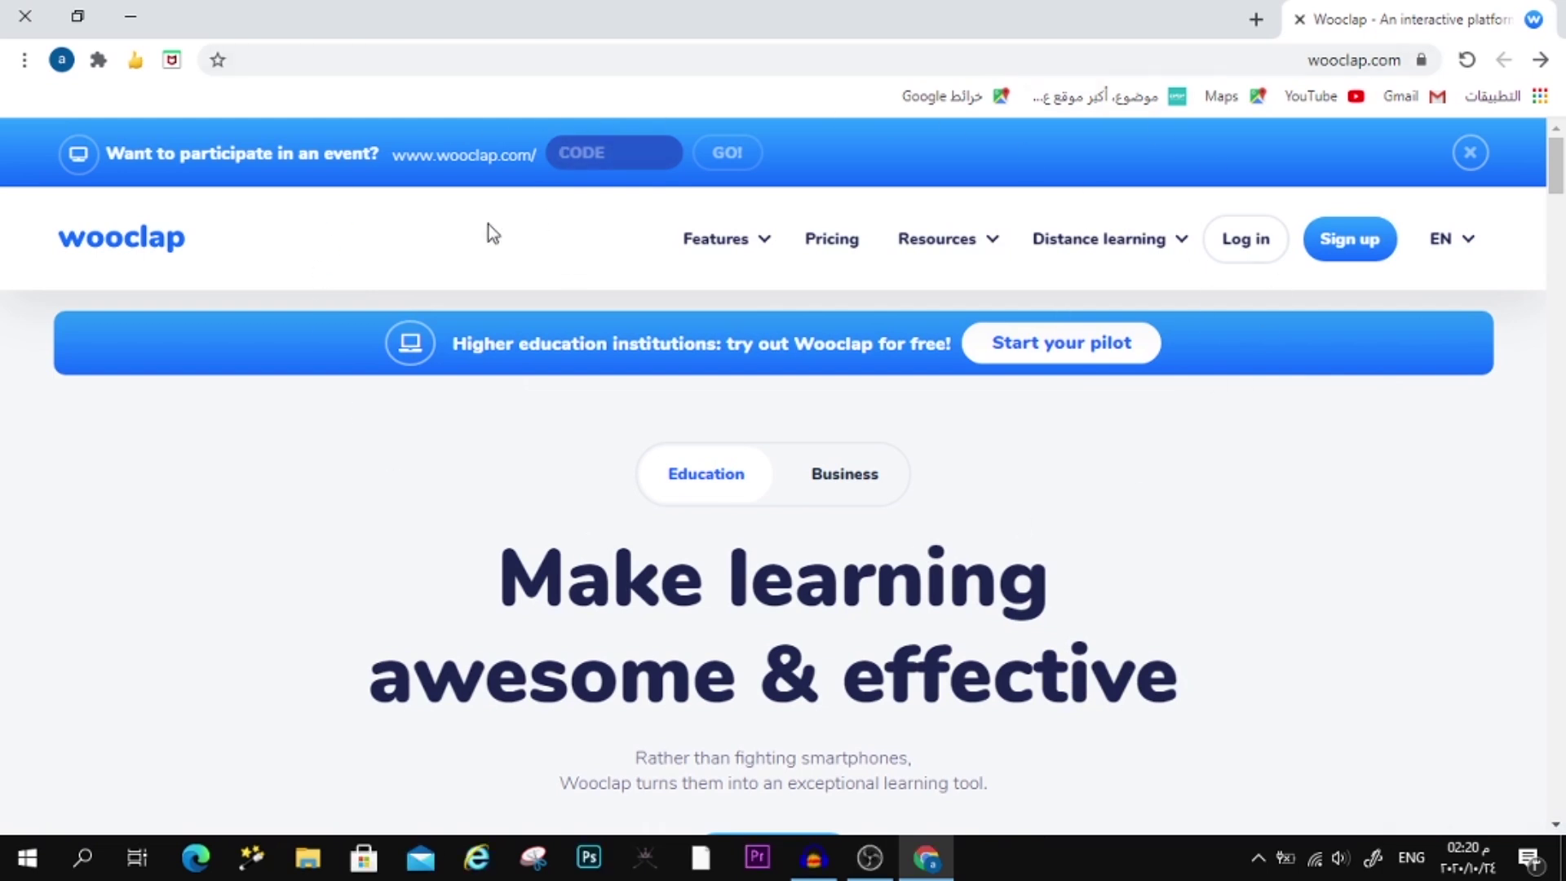
{"action": "mouse_move", "coordinate": [1470, 244]}
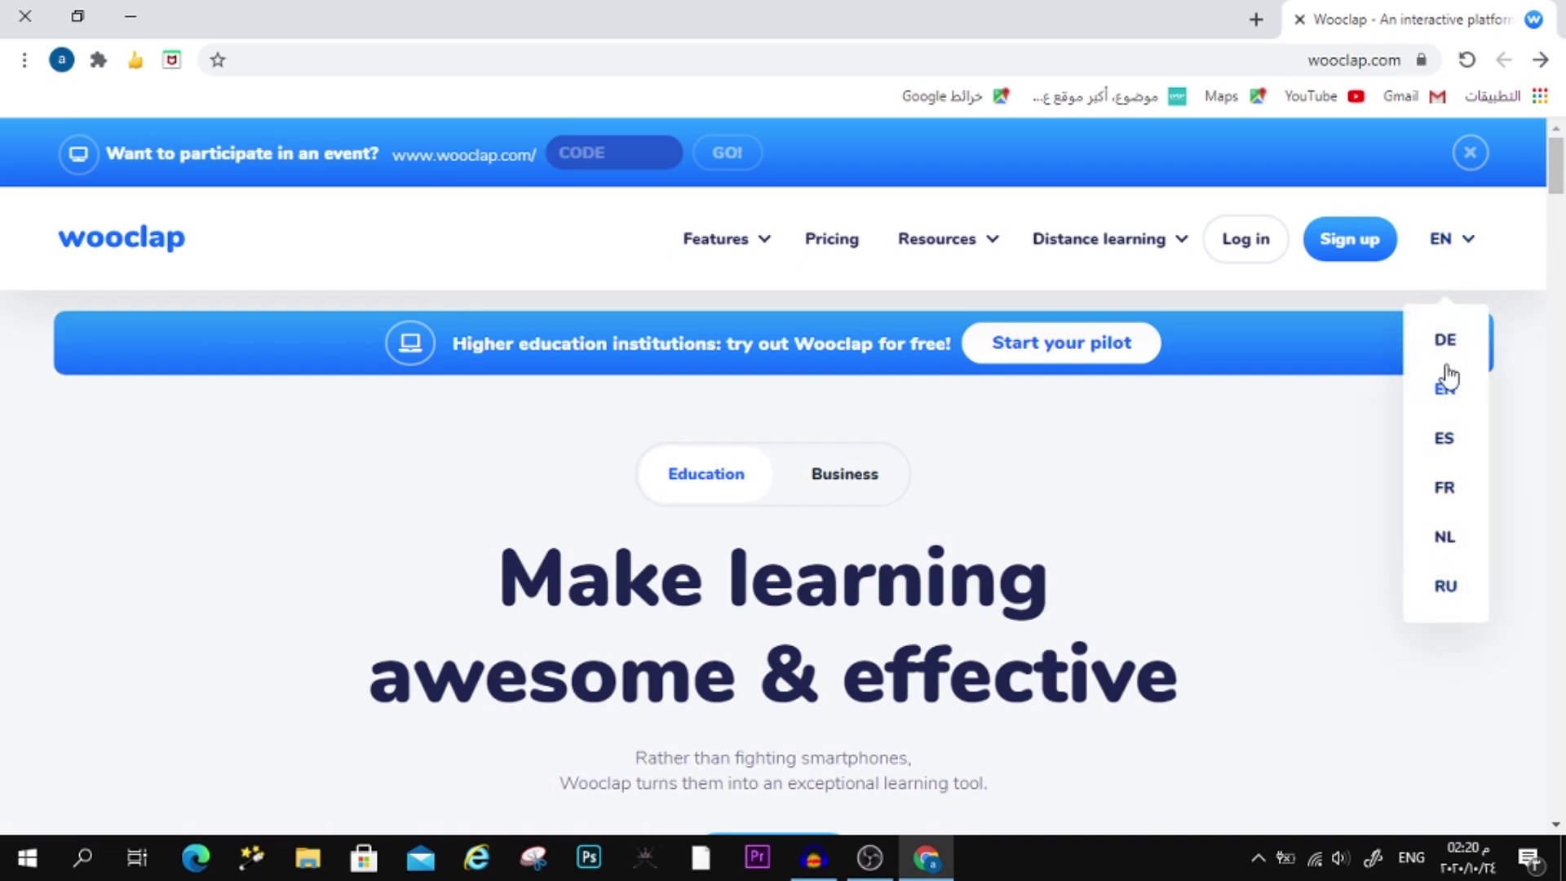
{"action": "right_click", "coordinate": [453, 231]}
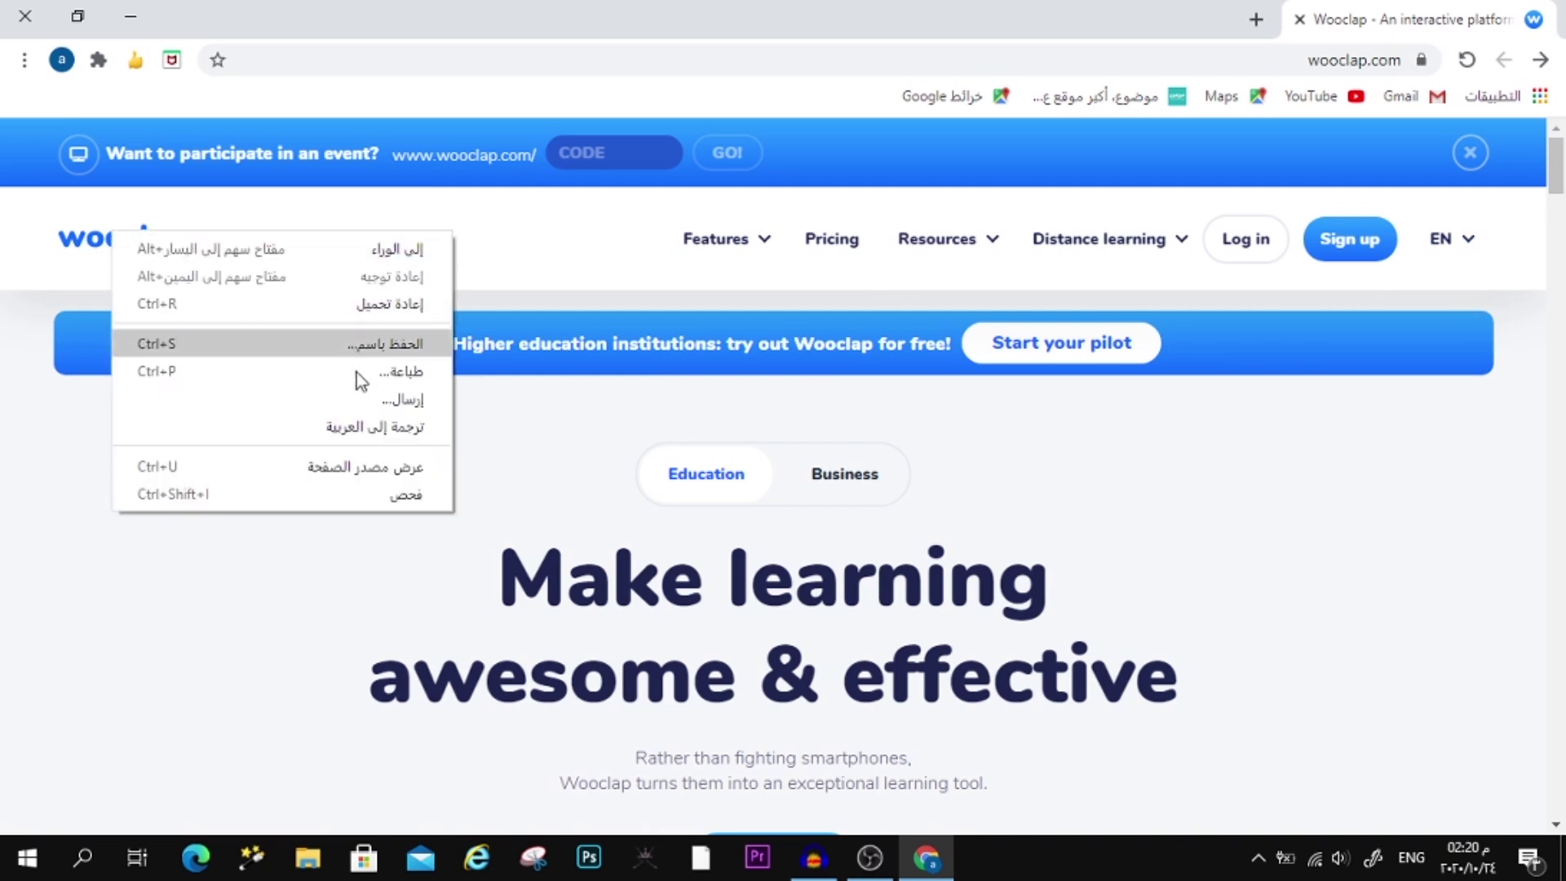
{"action": "left_click", "coordinate": [368, 427]}
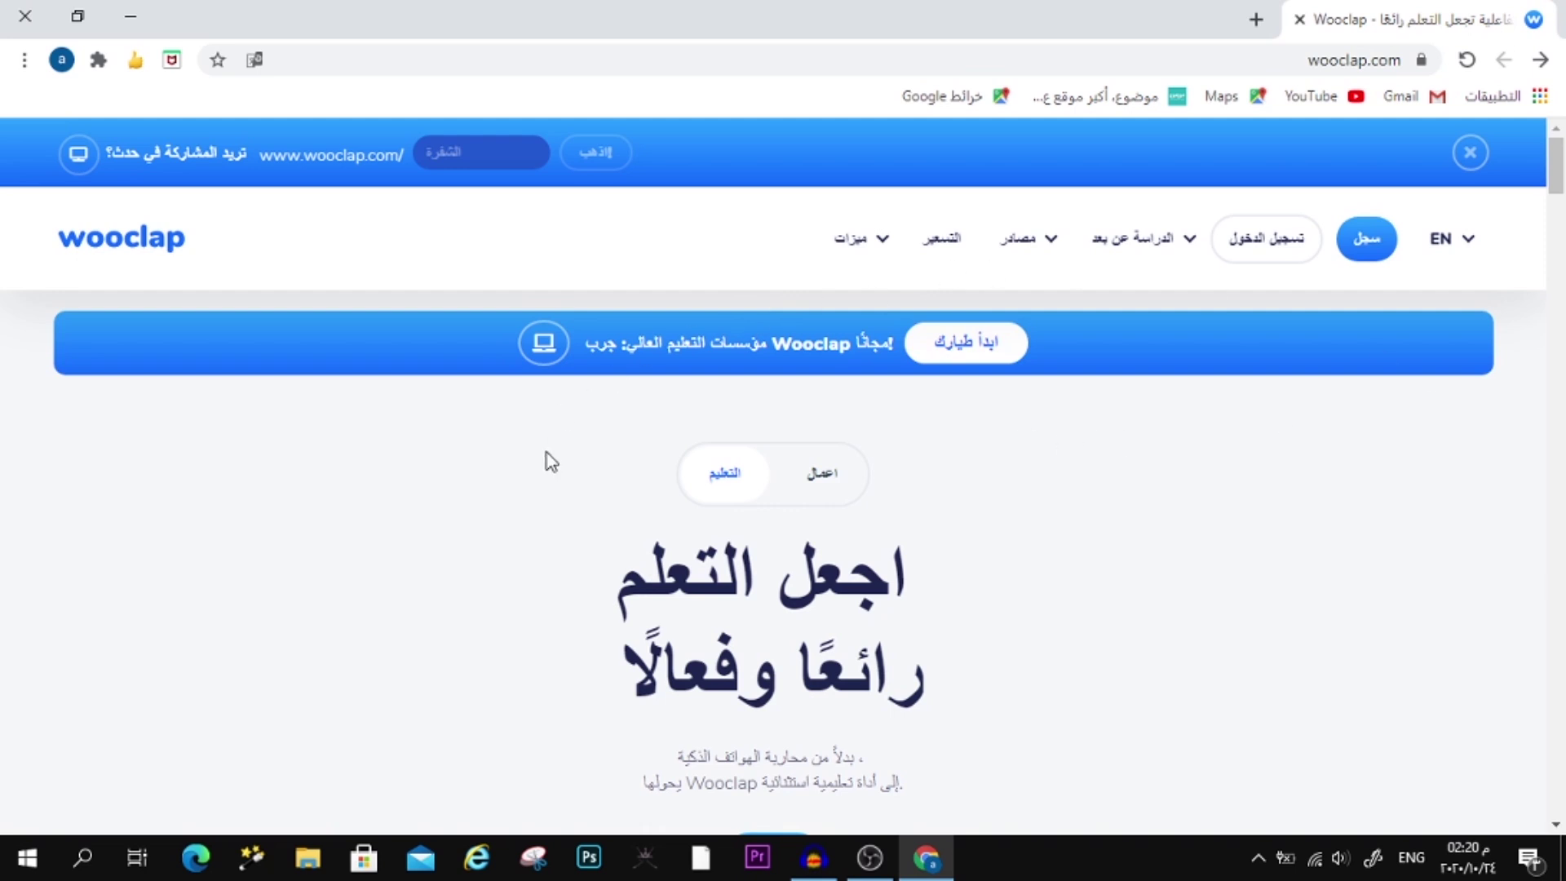
Step: Open the sign-up form and examine its email, password and repeat-password fields
{"action": "left_click", "coordinate": [1363, 249]}
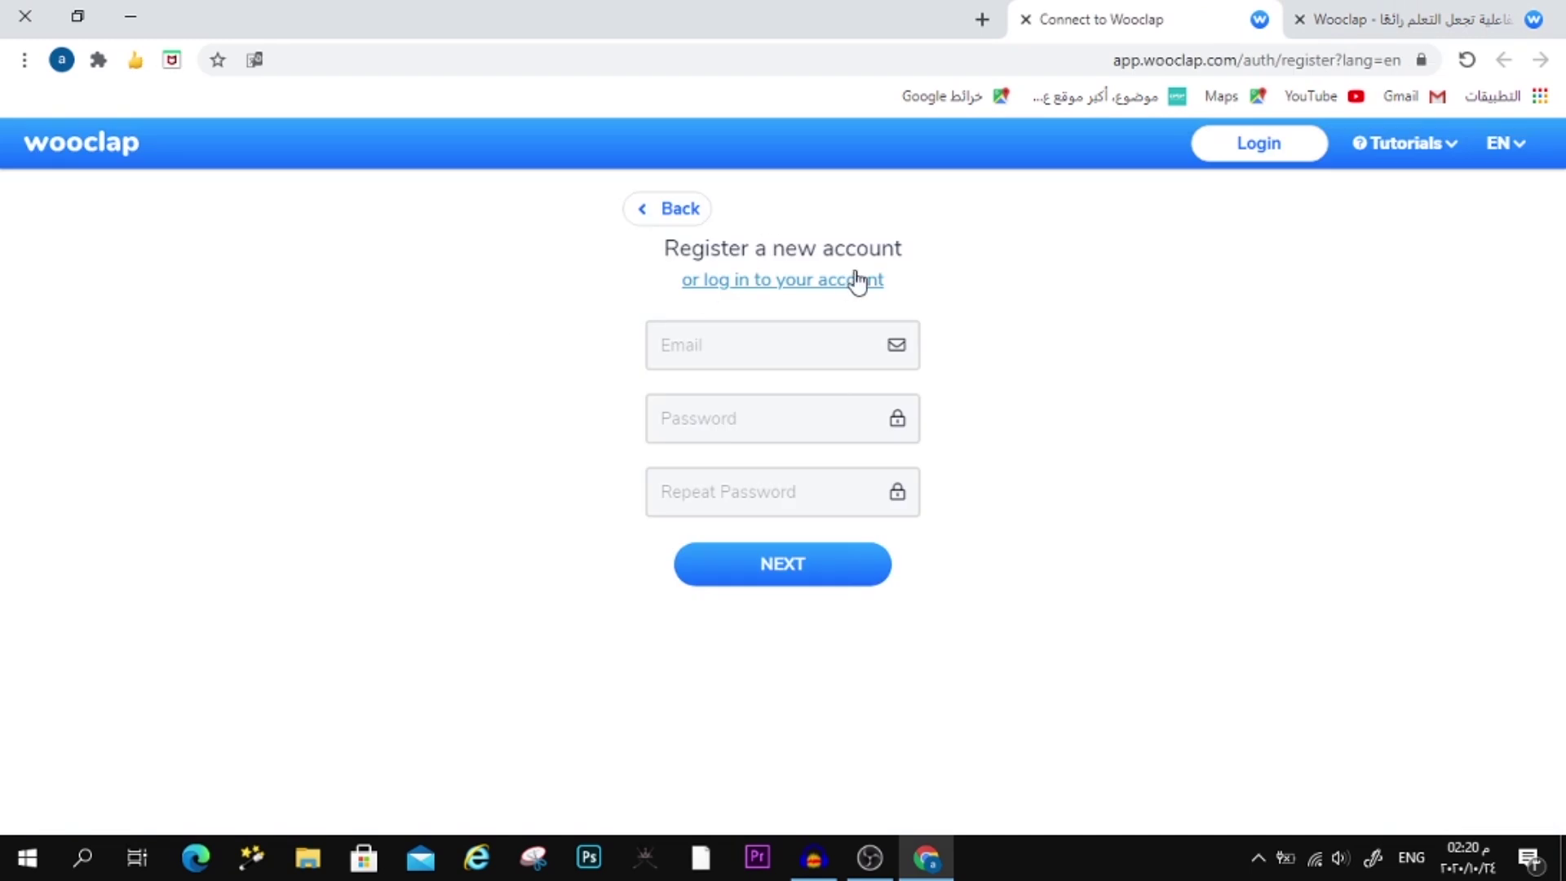
{"action": "left_click", "coordinate": [693, 350]}
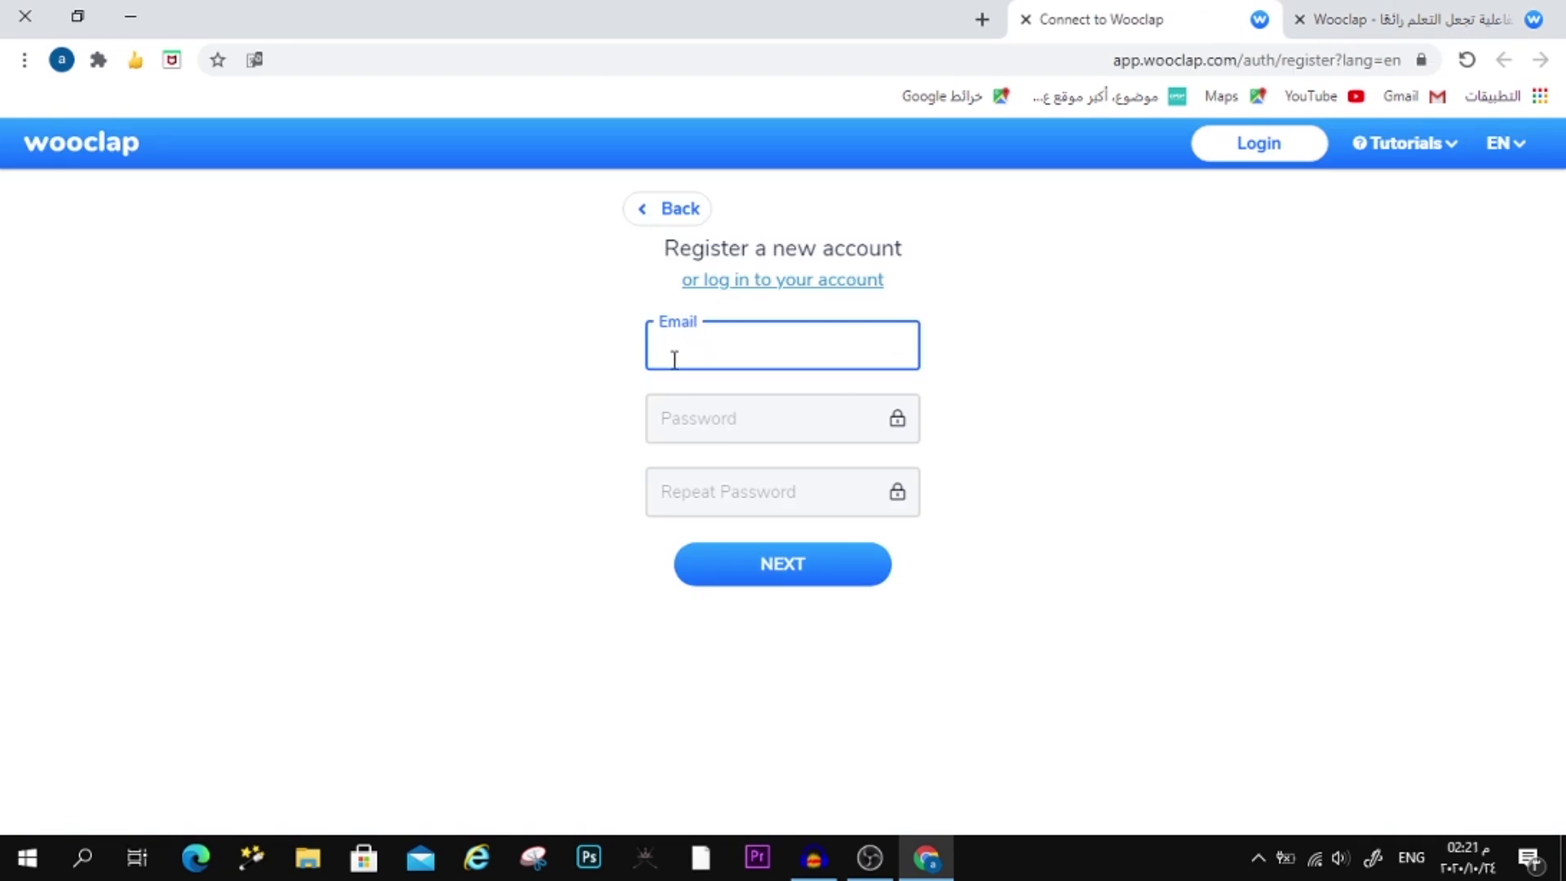
{"action": "left_click", "coordinate": [693, 417]}
{"action": "left_click", "coordinate": [458, 517]}
{"action": "left_click", "coordinate": [648, 499]}
{"action": "left_click", "coordinate": [482, 547]}
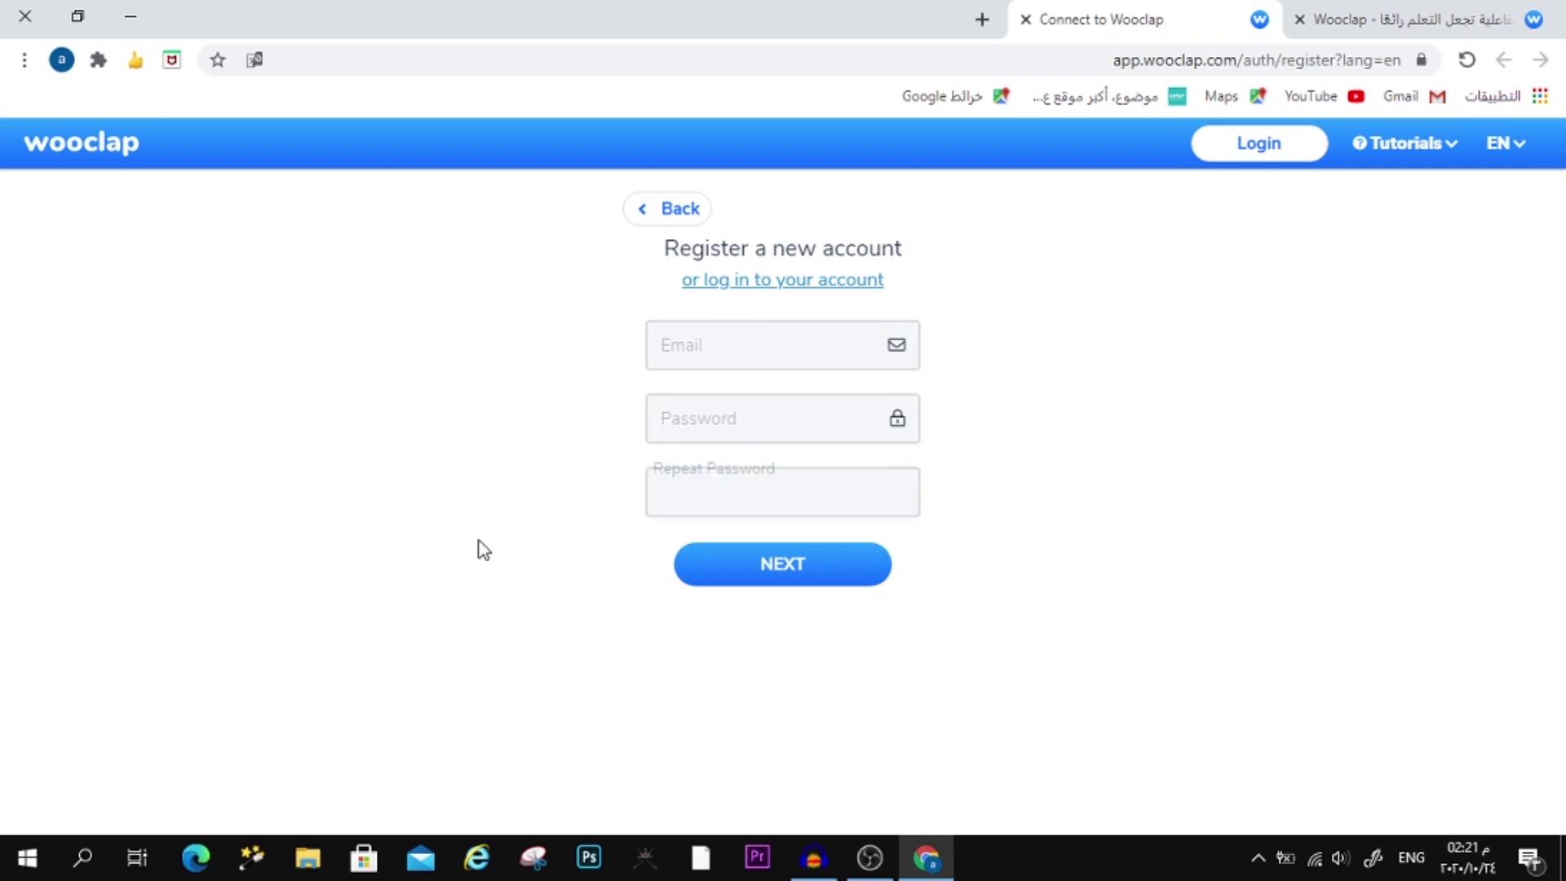
{"action": "left_click", "coordinate": [690, 344]}
{"action": "left_click", "coordinate": [688, 416]}
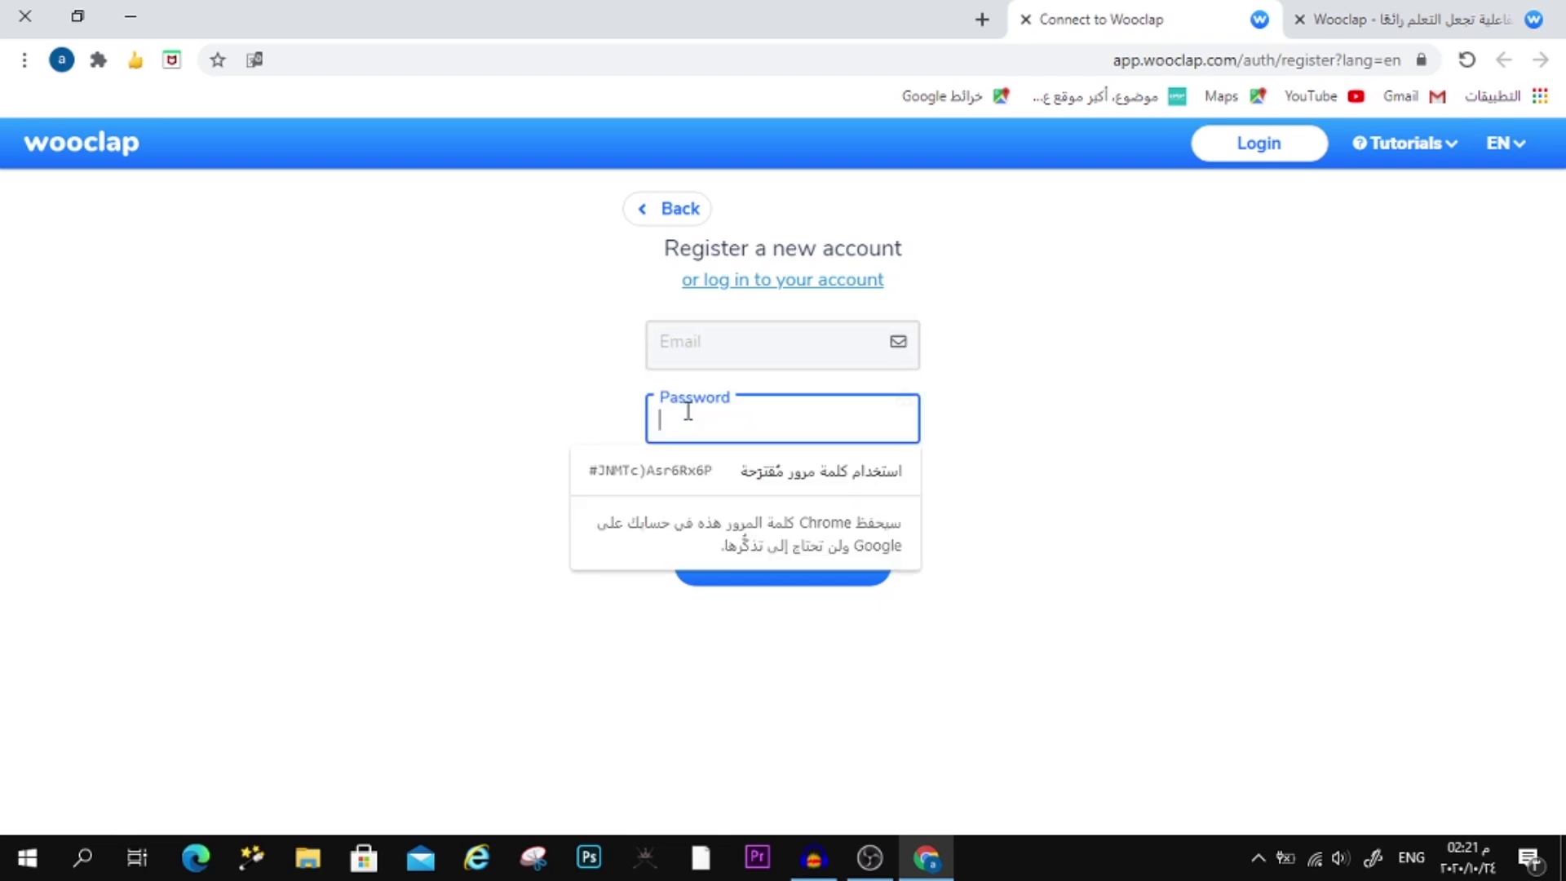
{"action": "left_click", "coordinate": [511, 511]}
{"action": "left_click", "coordinate": [682, 500]}
{"action": "left_click", "coordinate": [499, 529]}
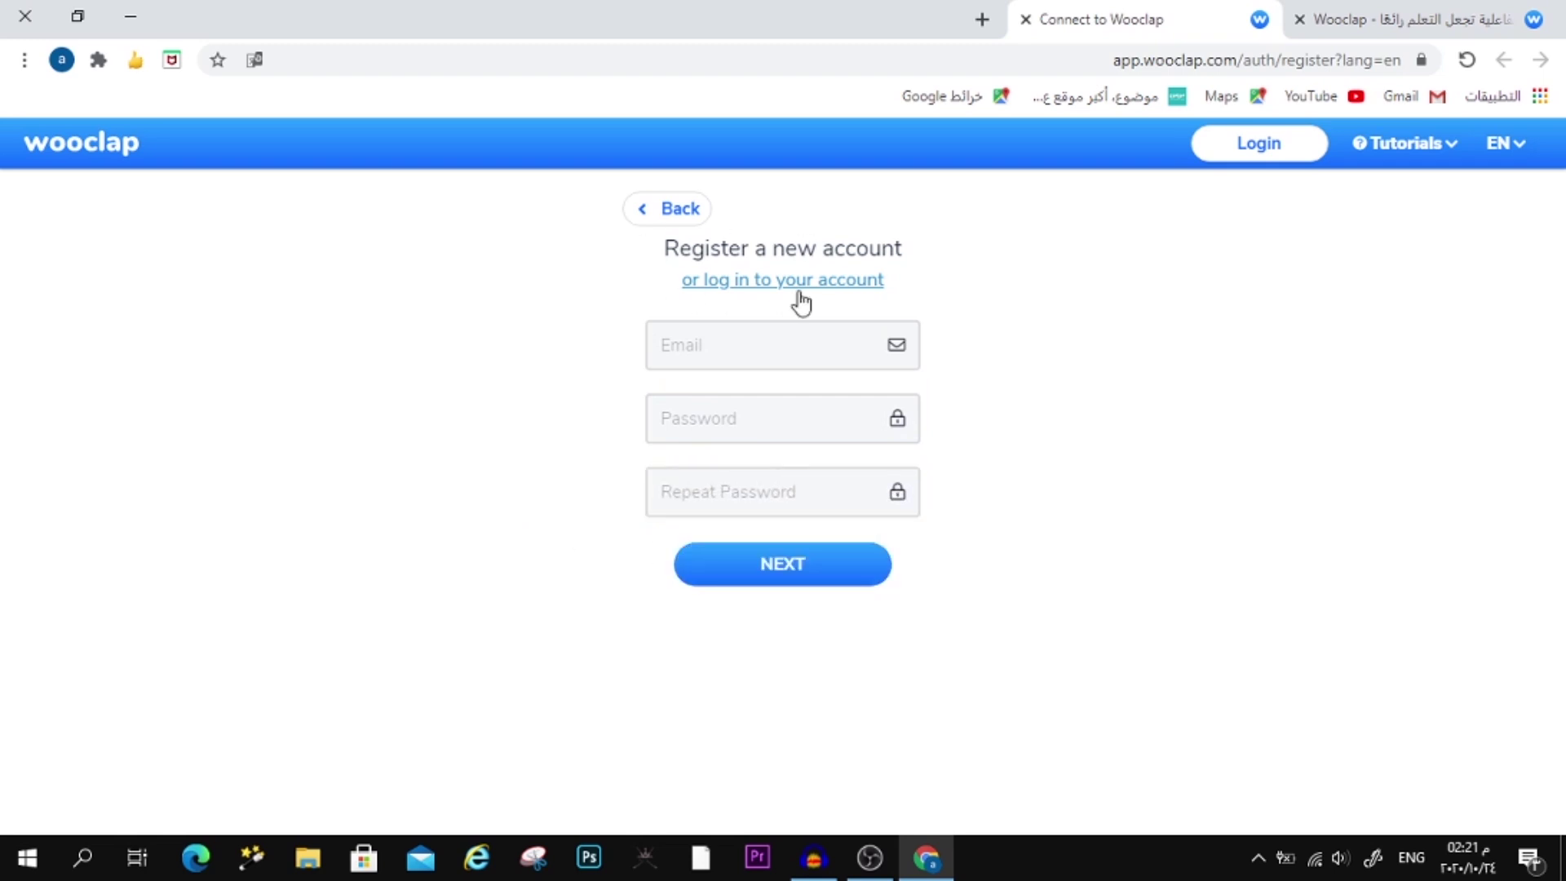
Step: Log in to the existing account with the school's Google account and translate the events page into Arabic
{"action": "left_click", "coordinate": [749, 283]}
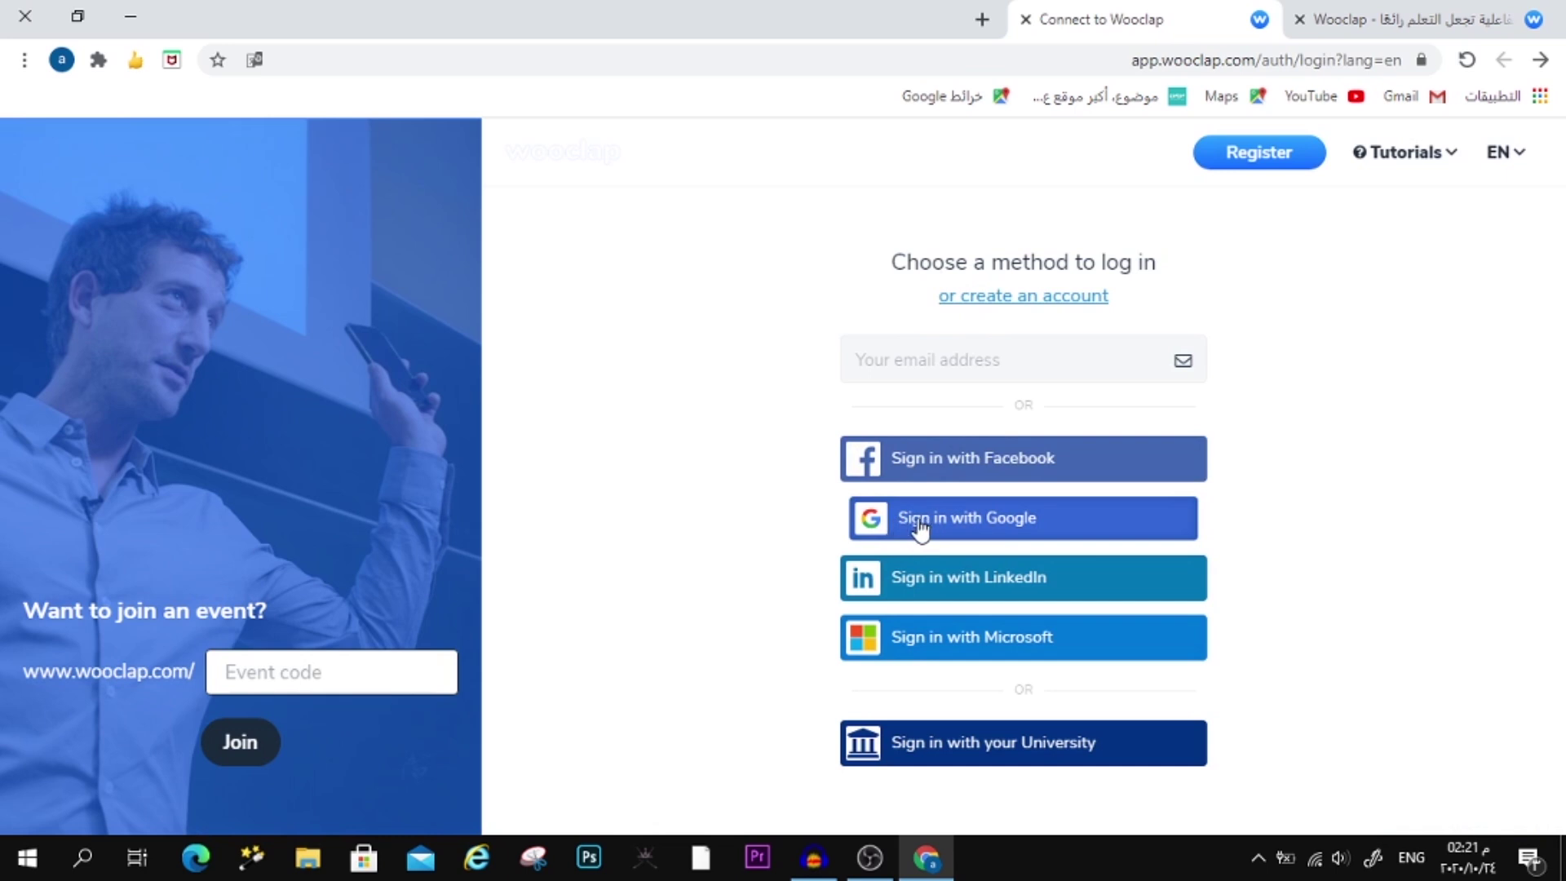
{"action": "left_click", "coordinate": [959, 526]}
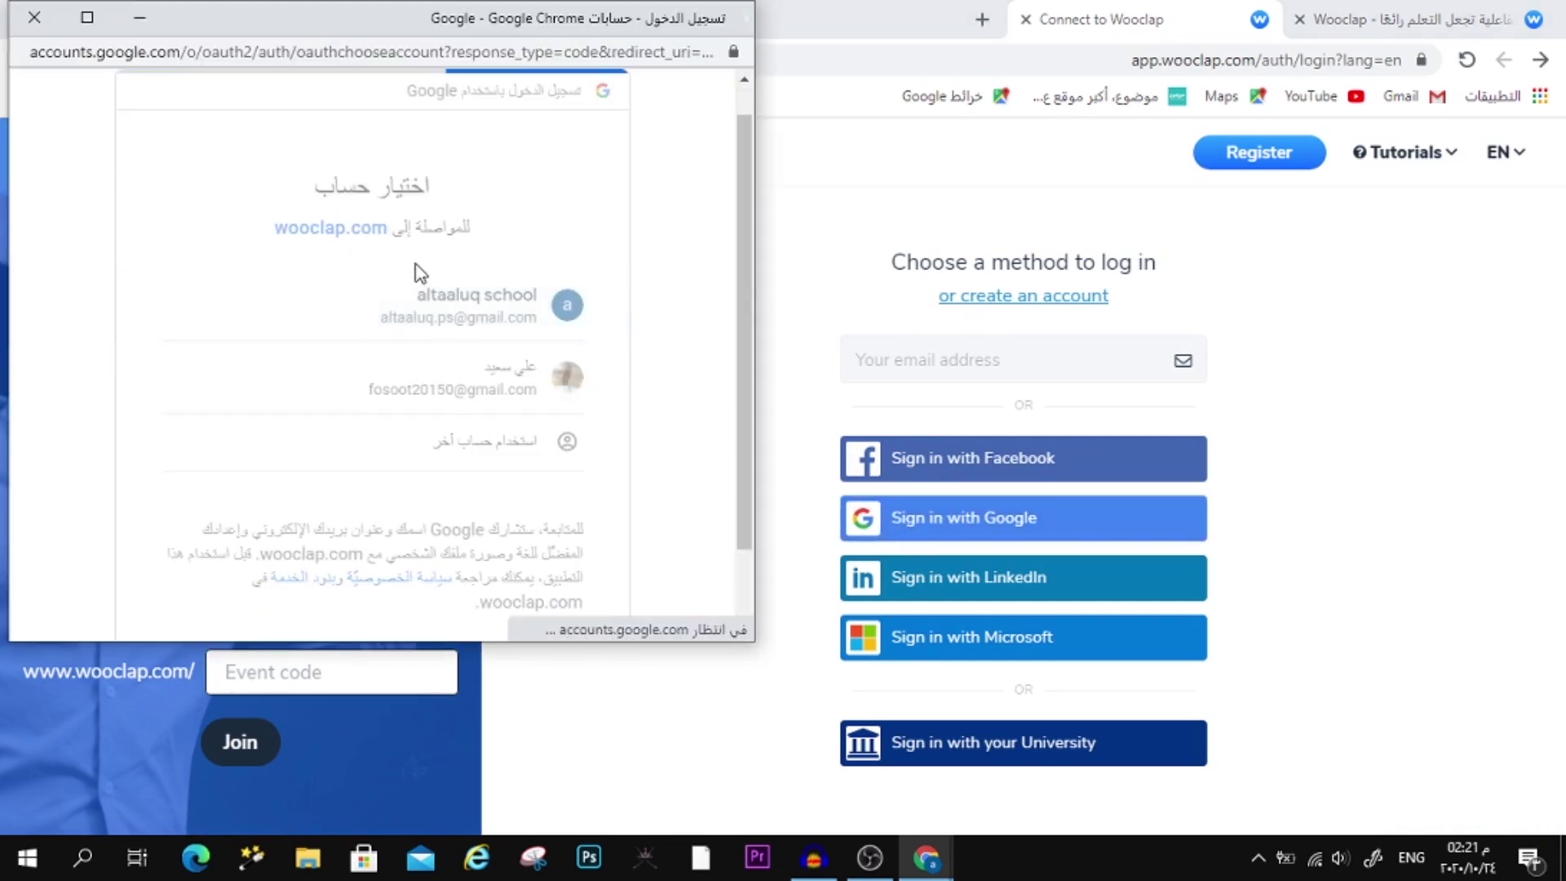
{"action": "left_click", "coordinate": [416, 271]}
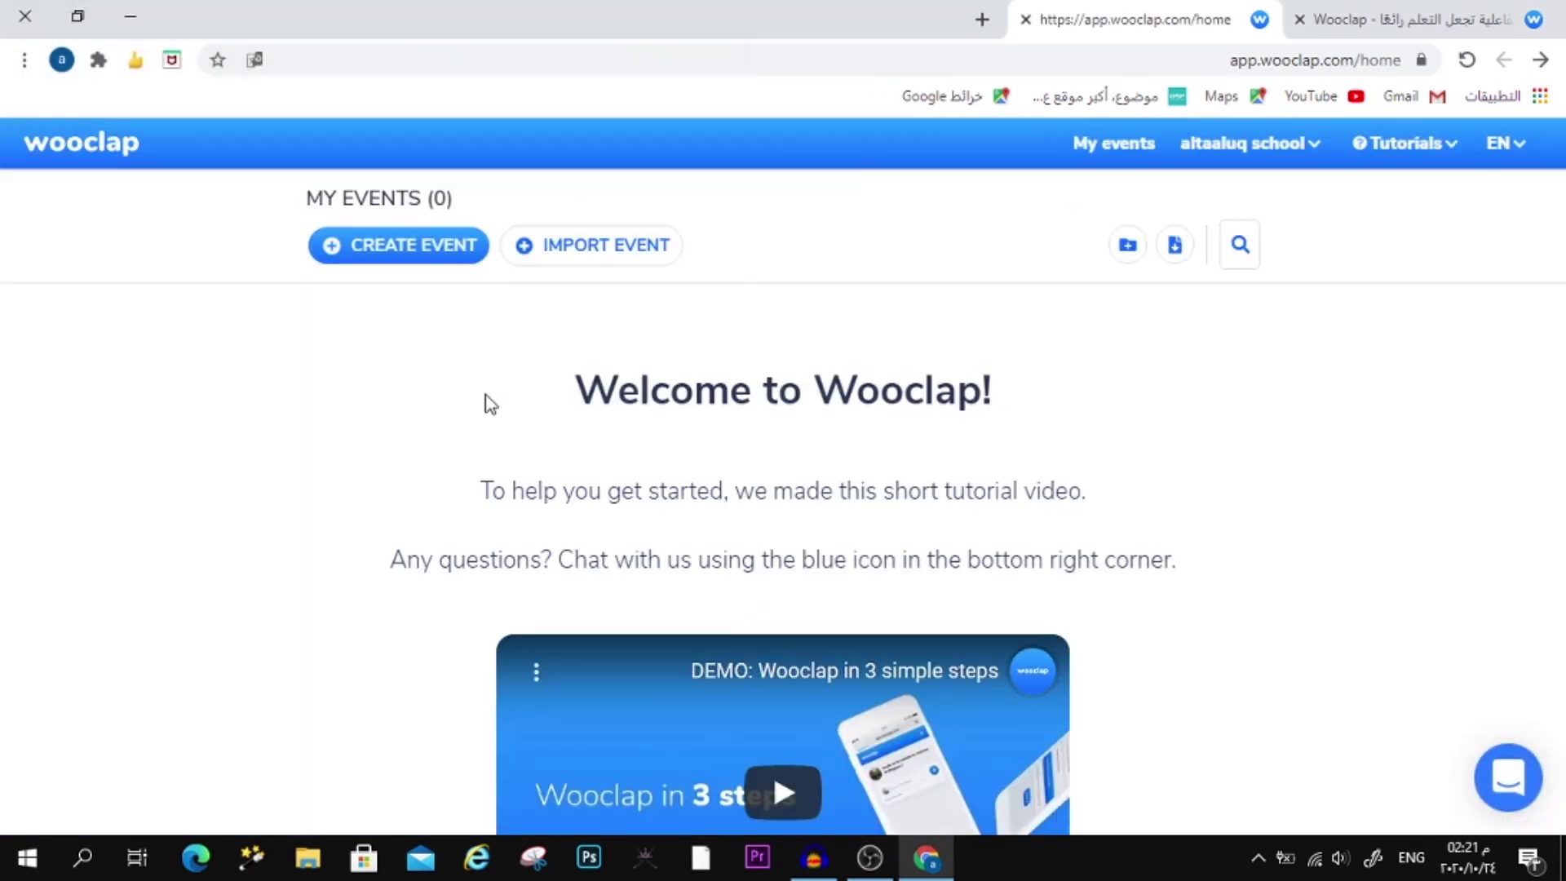
{"action": "right_click", "coordinate": [356, 367]}
{"action": "left_click", "coordinate": [282, 554]}
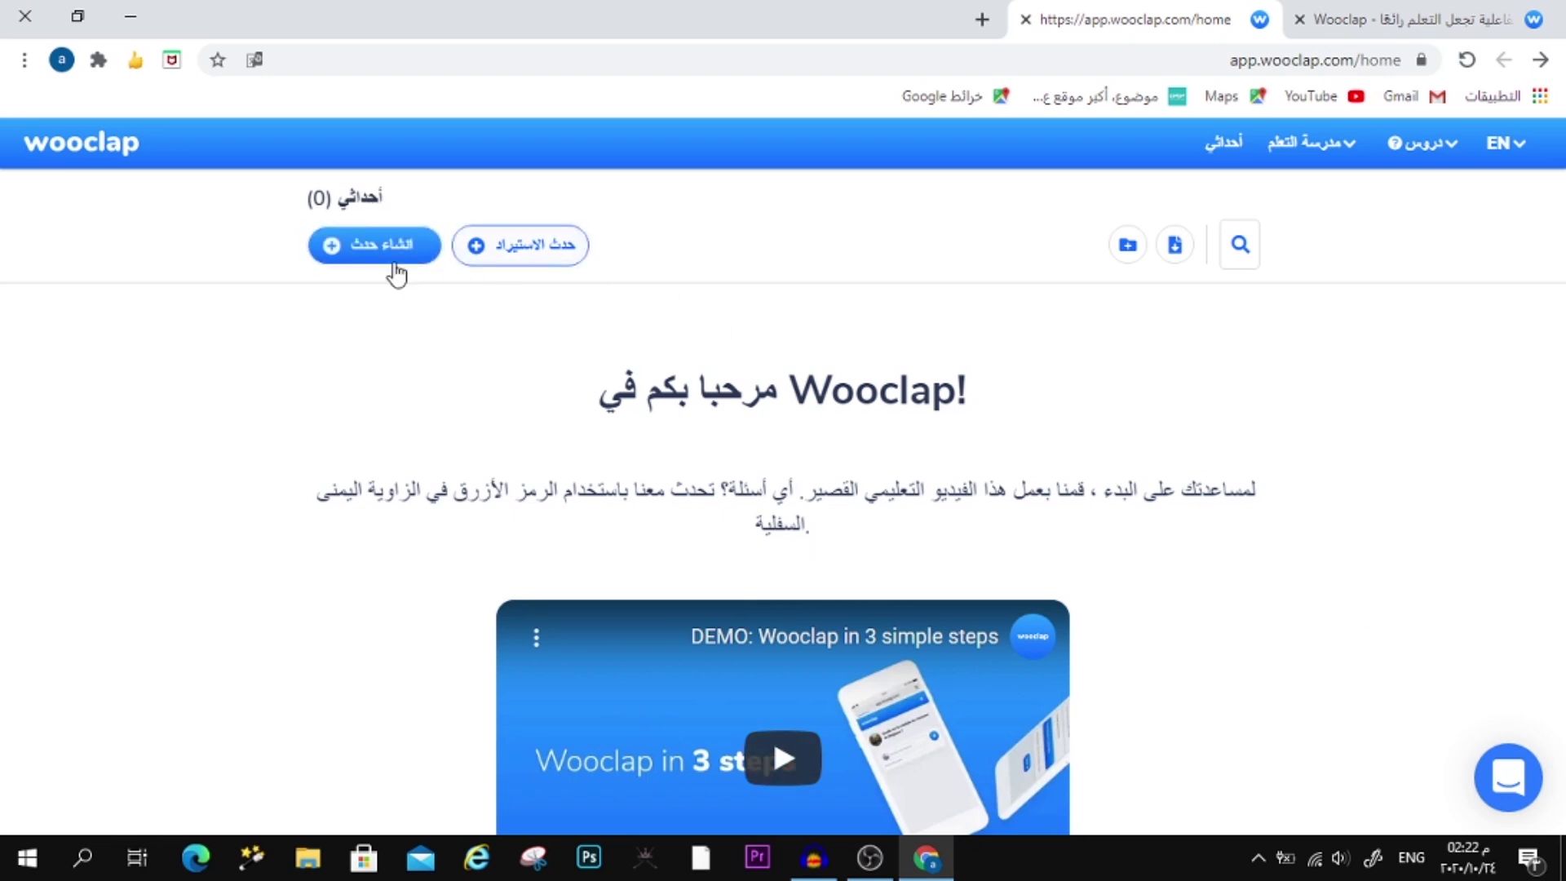
Step: Examine the event import options with the event code field, and cancel the import
{"action": "left_click", "coordinate": [511, 251]}
{"action": "left_click", "coordinate": [717, 433]}
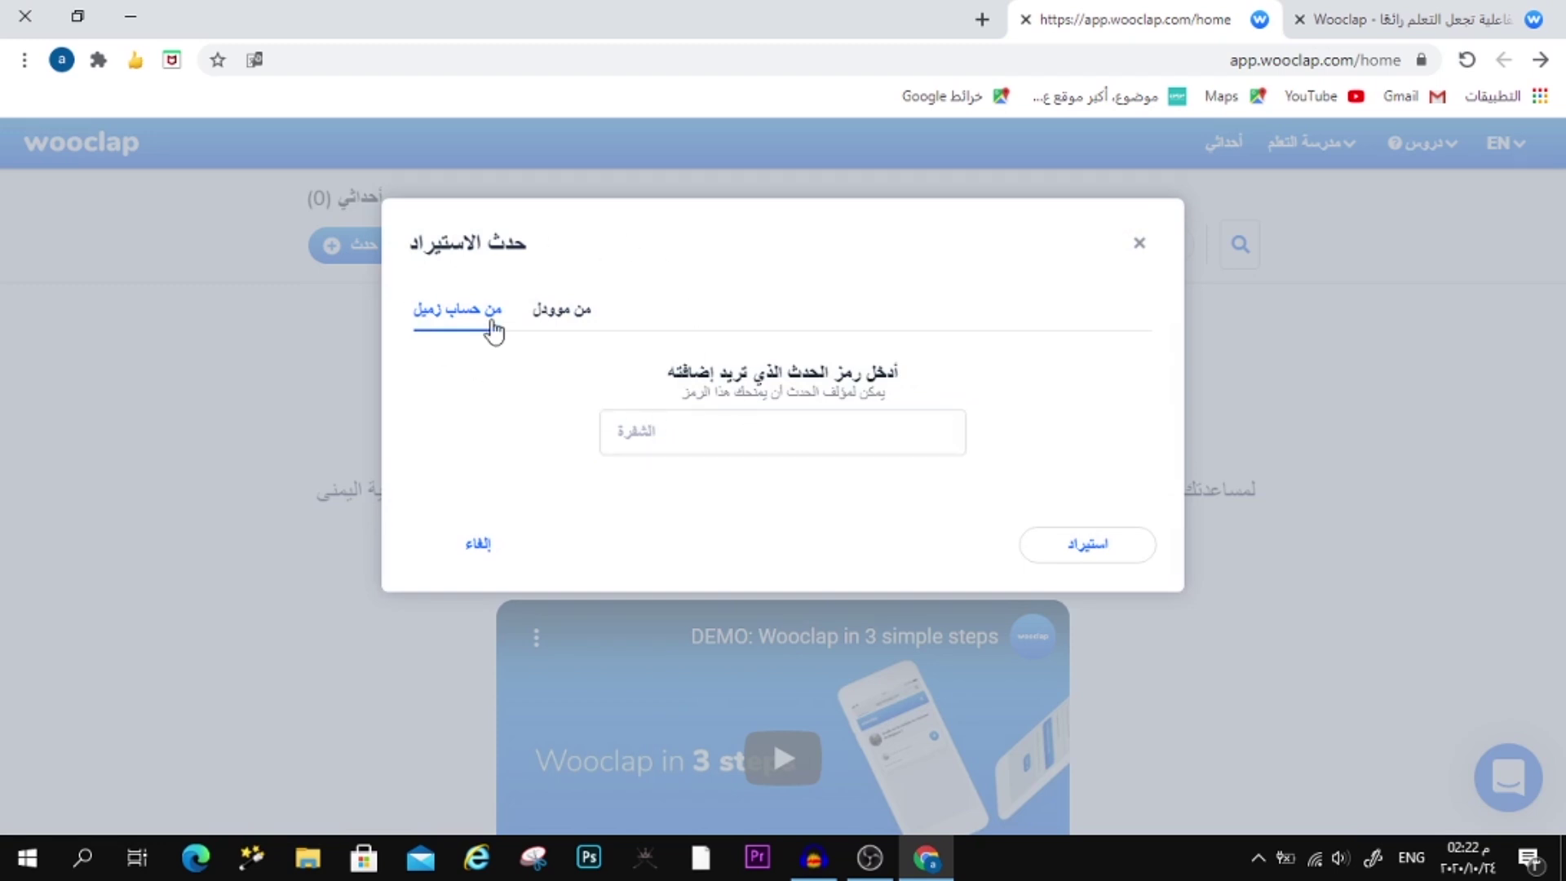
{"action": "left_click", "coordinate": [514, 543]}
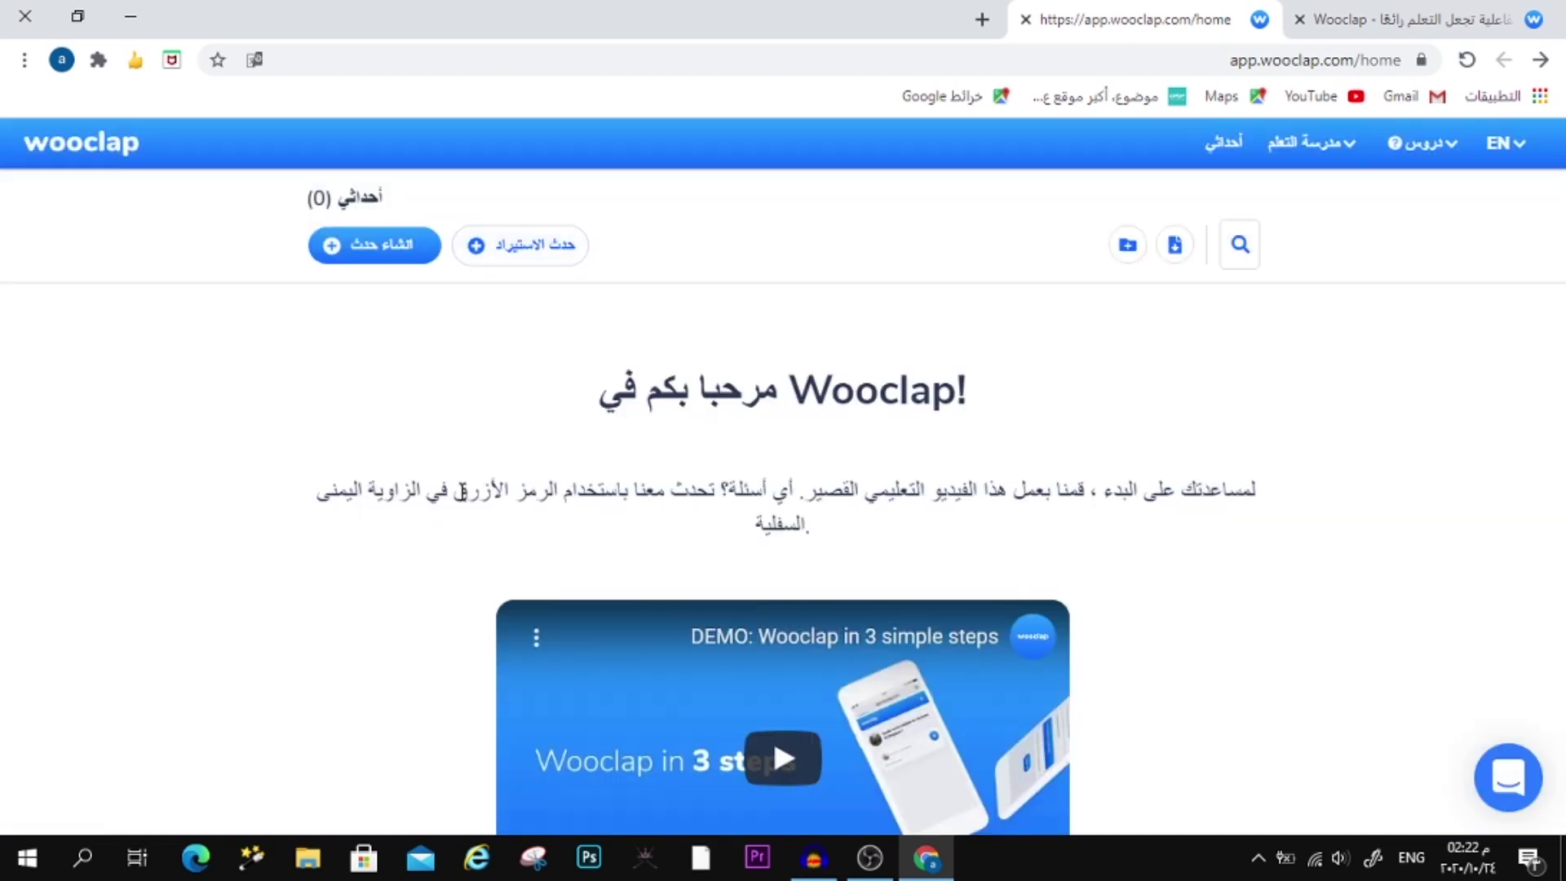
Step: Create a new event and dismiss its welcome tour
{"action": "left_click", "coordinate": [379, 253]}
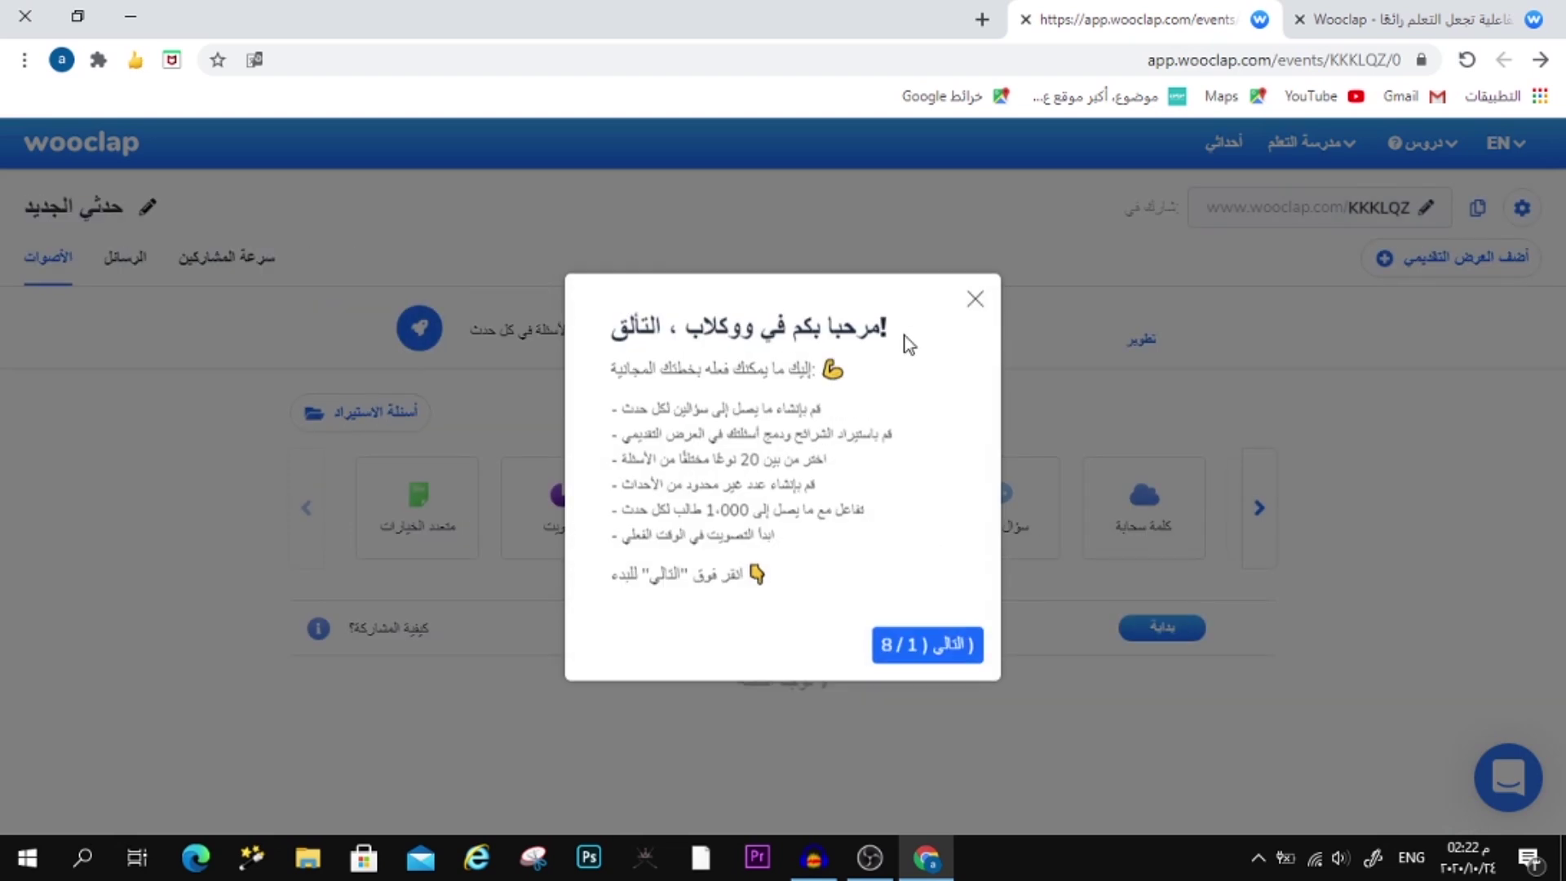
{"action": "left_click", "coordinate": [975, 300]}
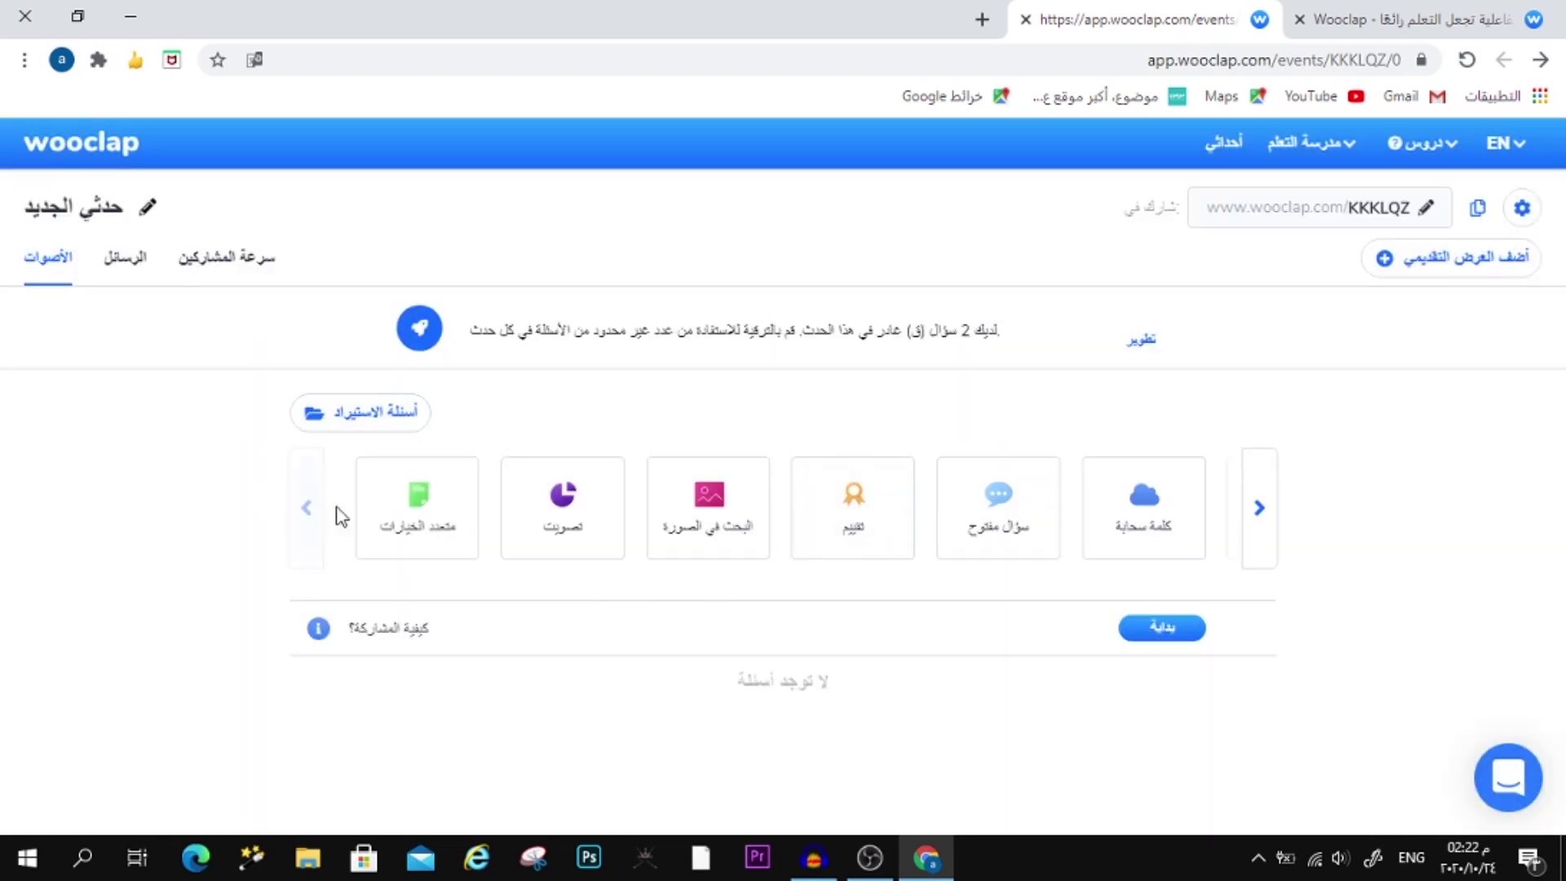
Step: Examine the question types available for the event, from multiple choice through to the script concordance test
{"action": "mouse_move", "coordinate": [1211, 499]}
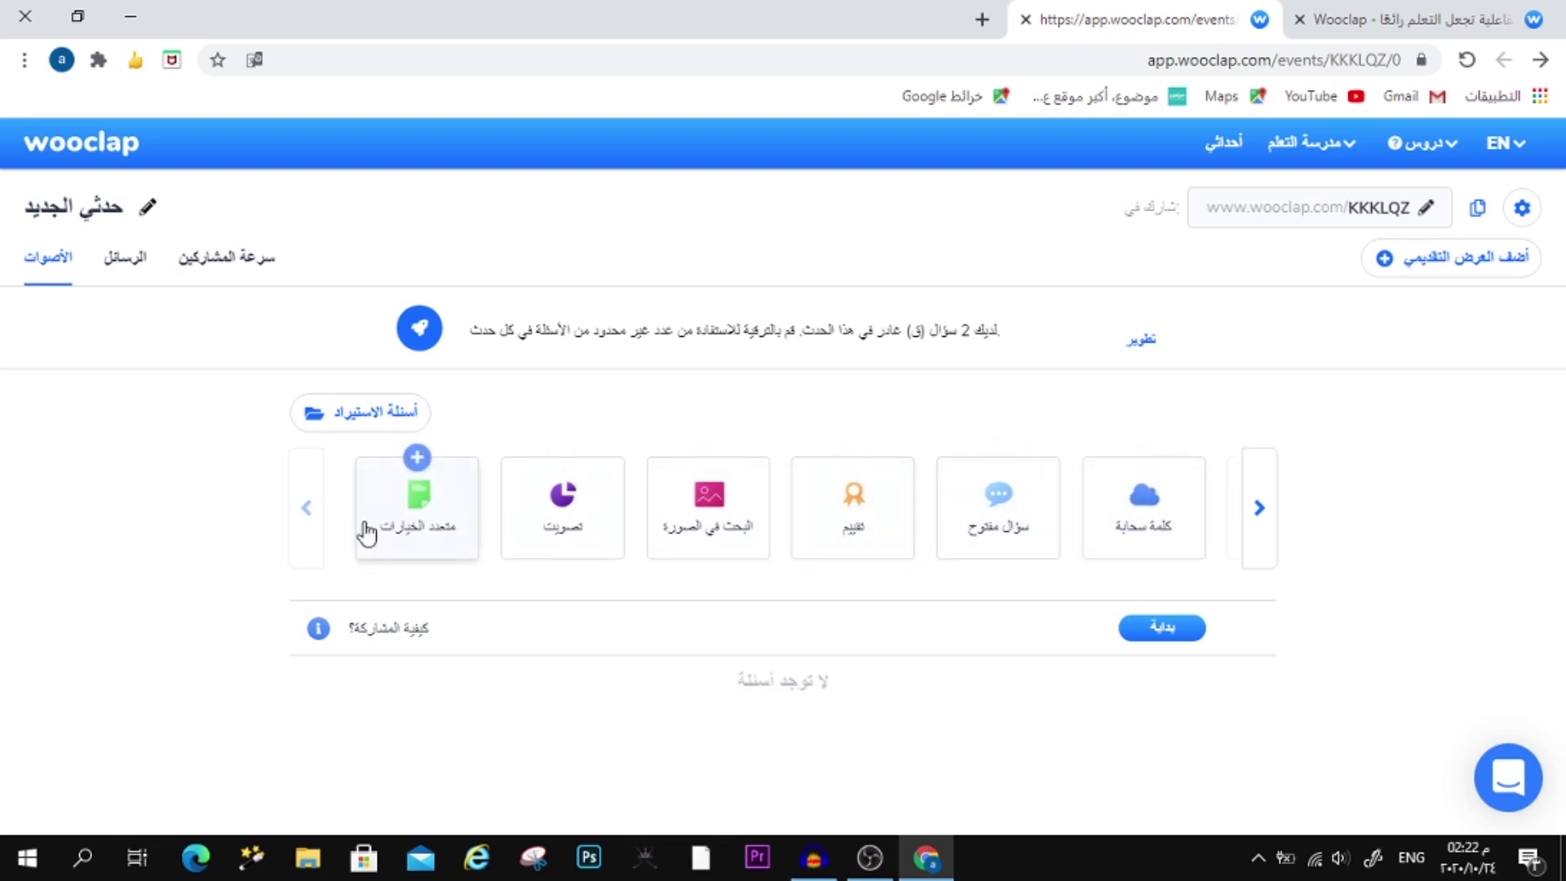
{"action": "mouse_move", "coordinate": [409, 548]}
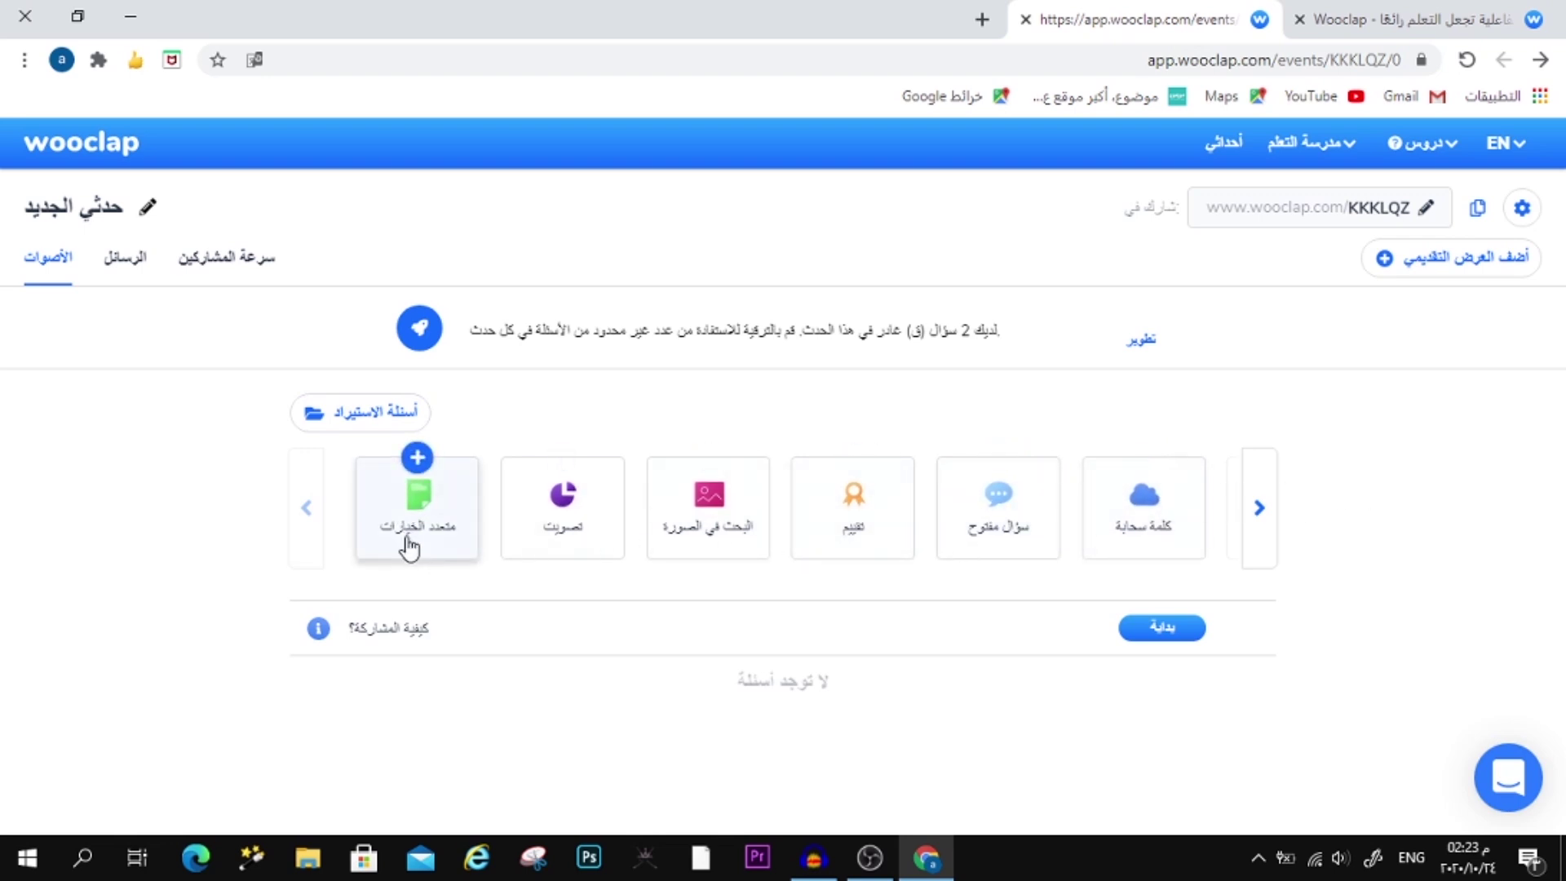
{"action": "mouse_move", "coordinate": [714, 540]}
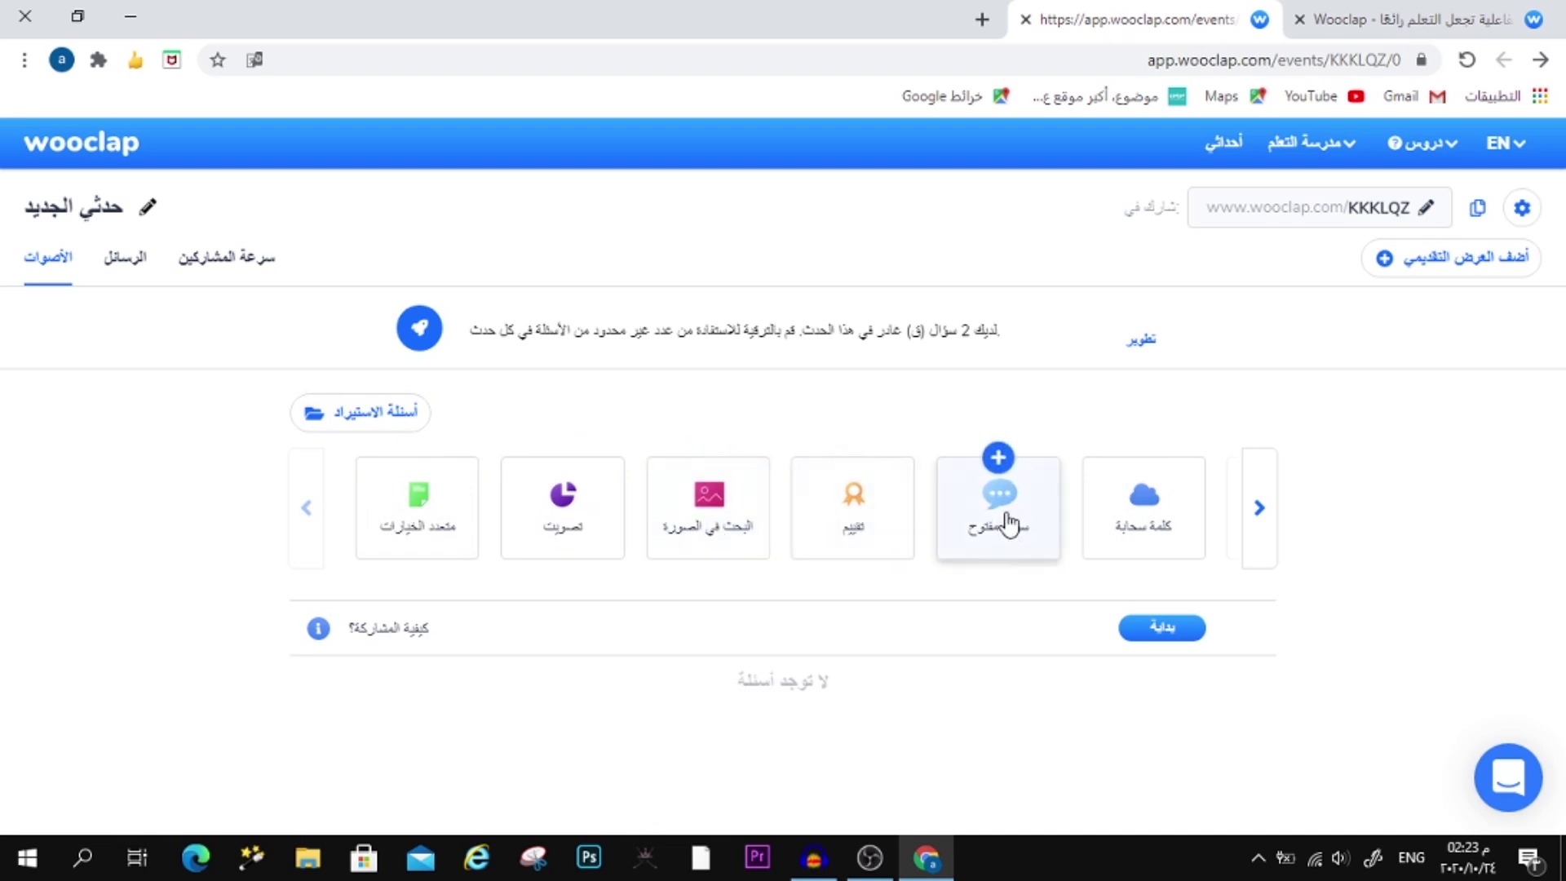
{"action": "left_click", "coordinate": [1265, 524]}
{"action": "left_click", "coordinate": [1266, 525]}
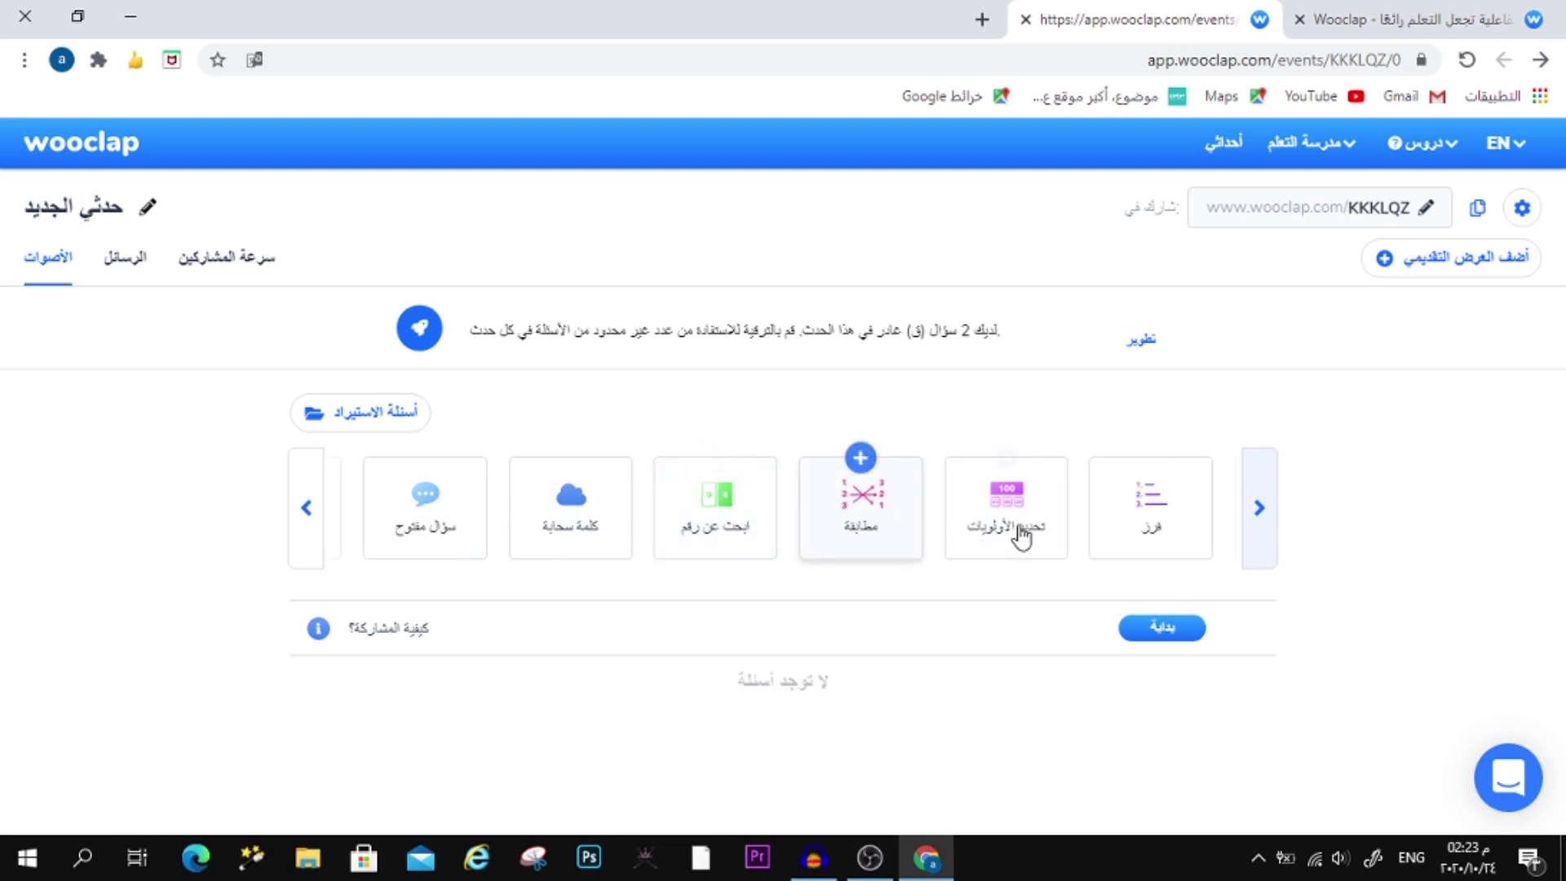
{"action": "left_click", "coordinate": [1259, 509]}
{"action": "left_click", "coordinate": [1258, 510]}
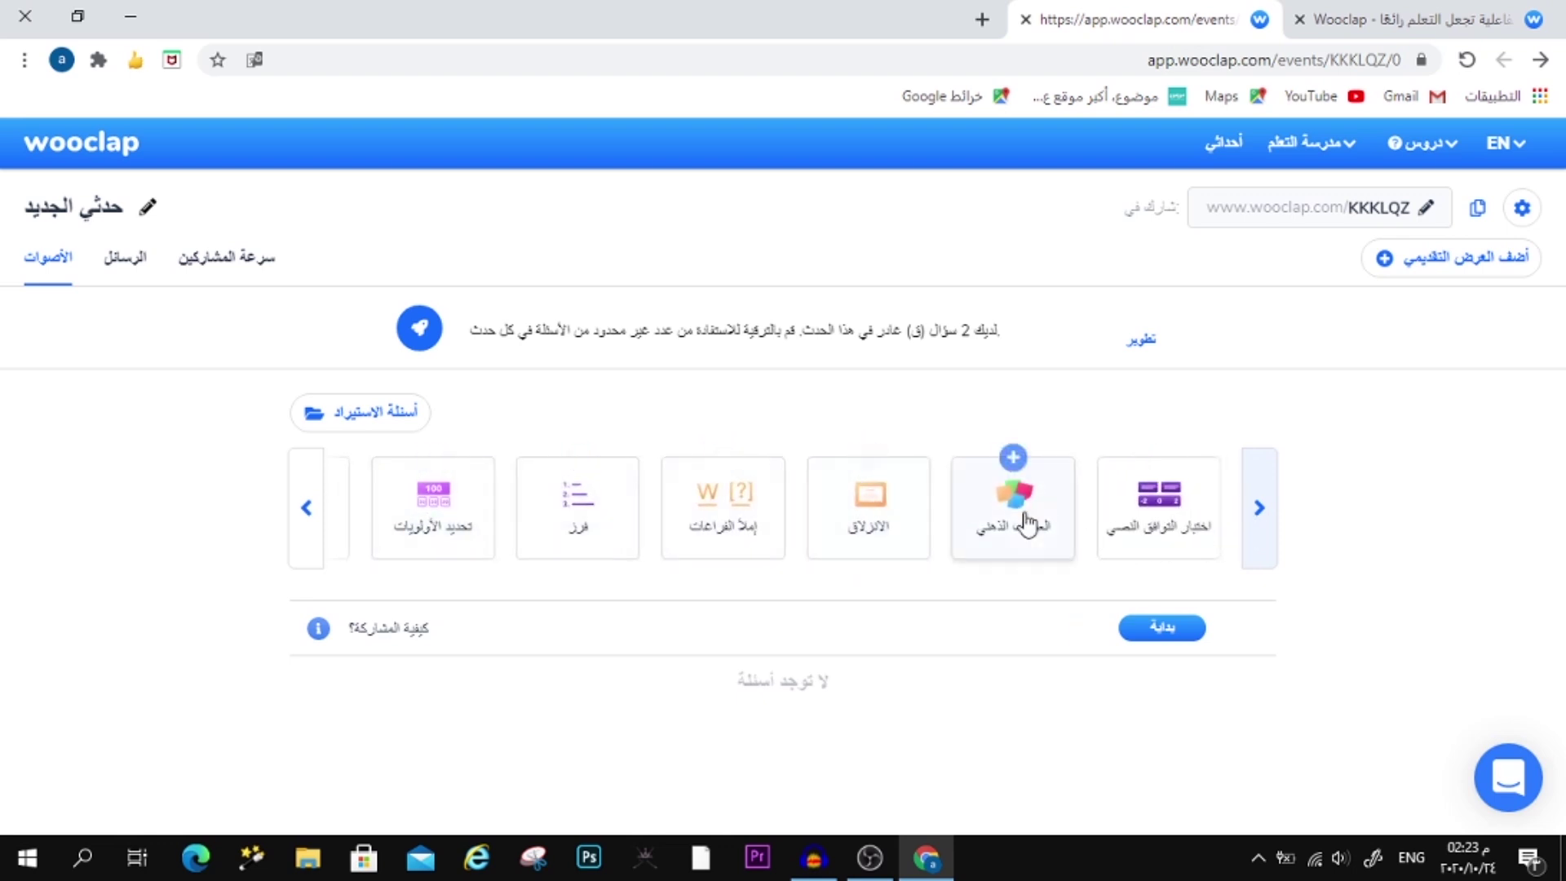
{"action": "left_click", "coordinate": [1259, 508]}
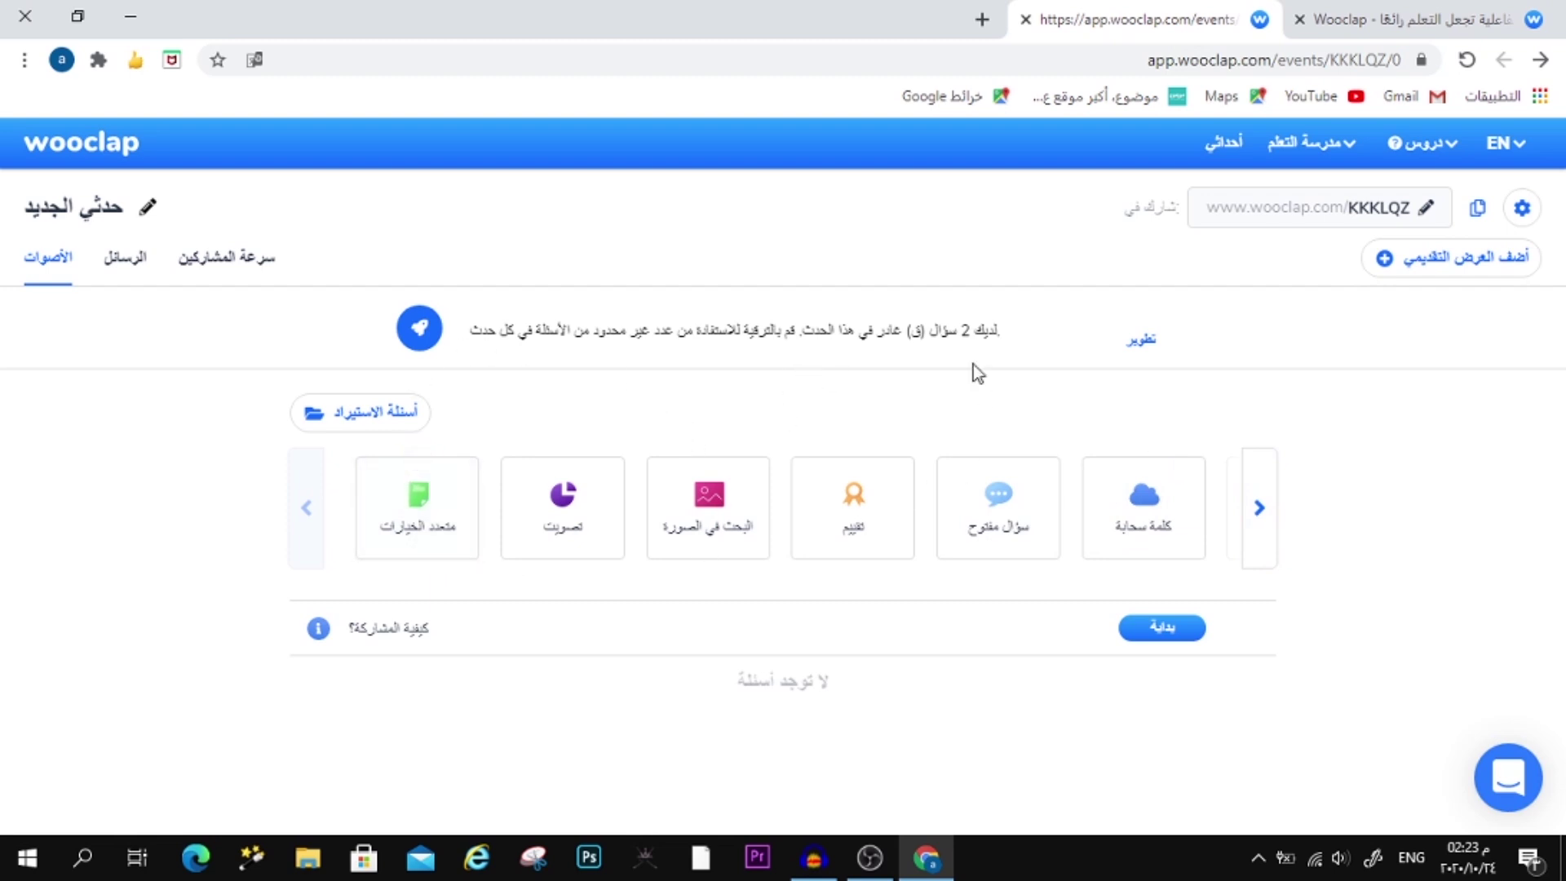
Step: Add a multiple-choice question "5+8" with the answers 12, 13, 11 and 15
{"action": "left_click", "coordinate": [424, 526]}
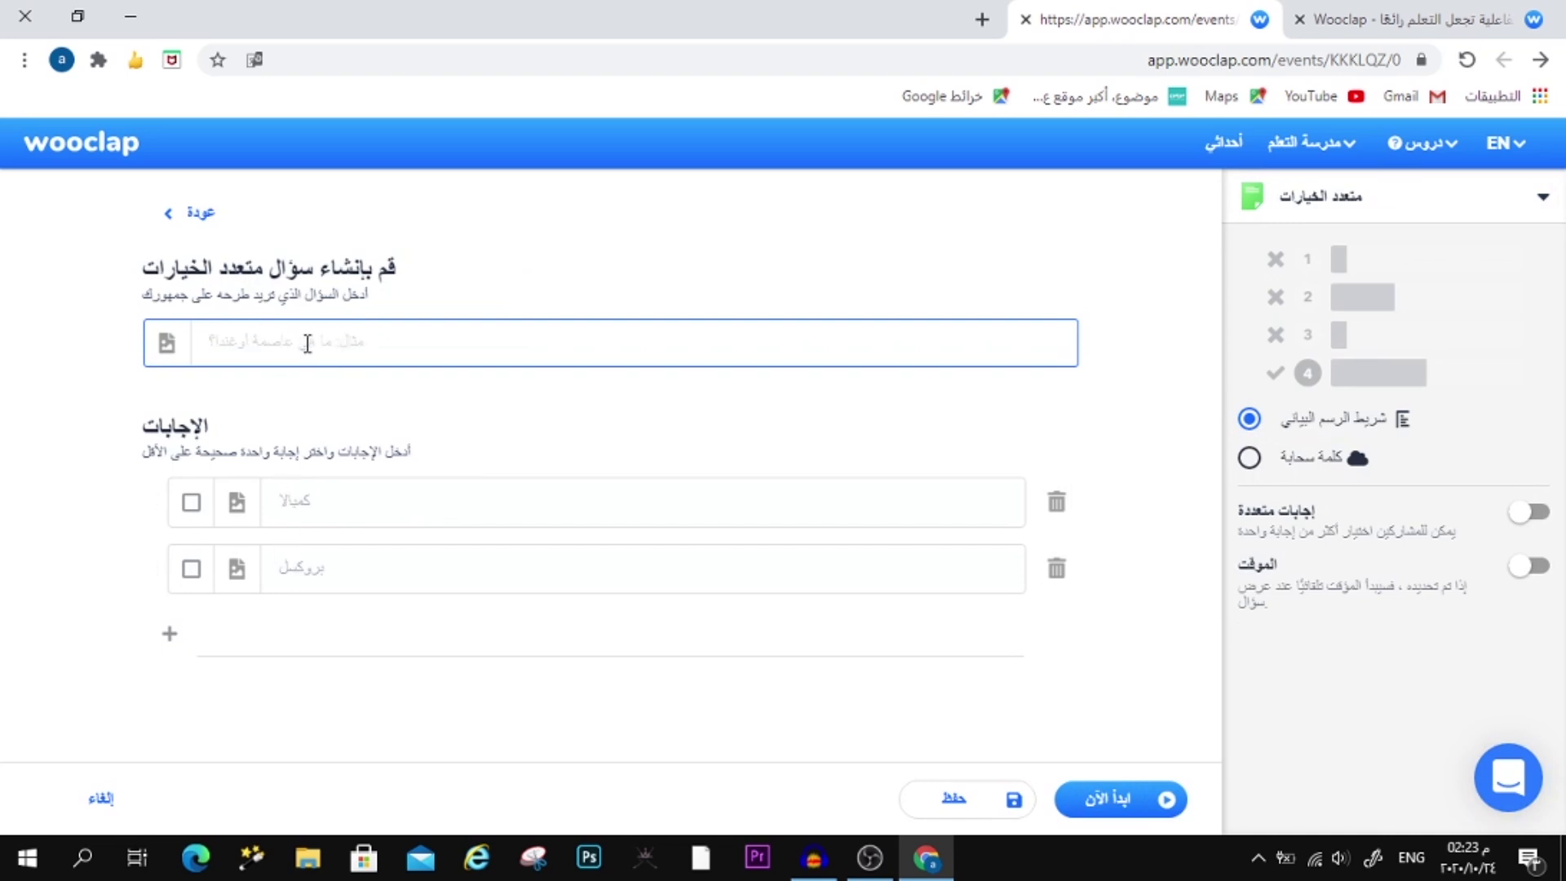
{"action": "type", "text": "5+8"}
{"action": "left_click", "coordinate": [321, 494]}
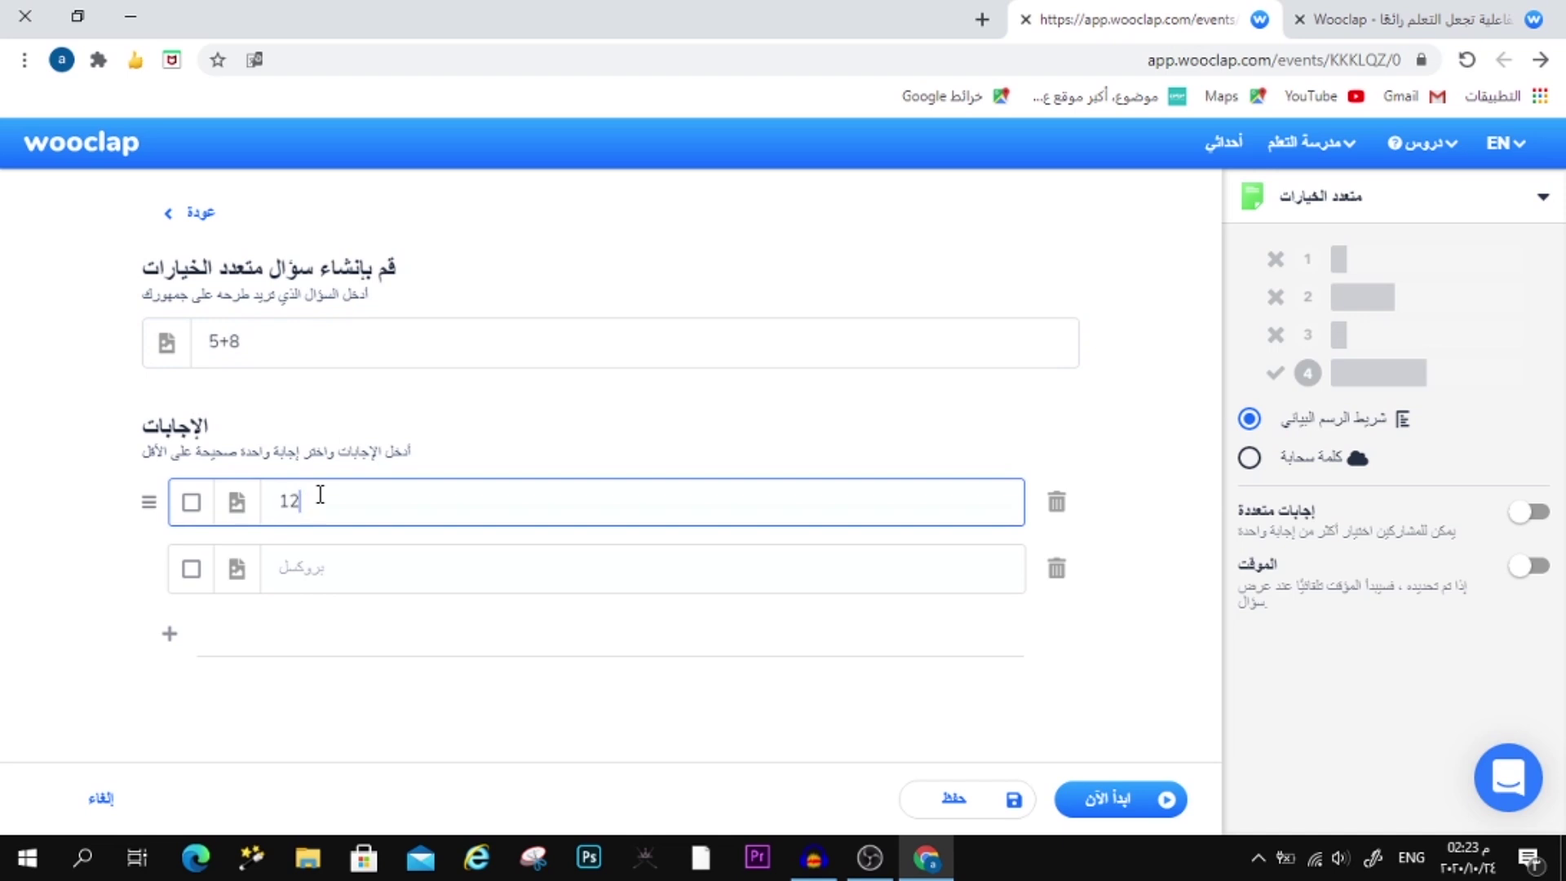
{"action": "left_click", "coordinate": [335, 570]}
{"action": "type", "text": "12"}
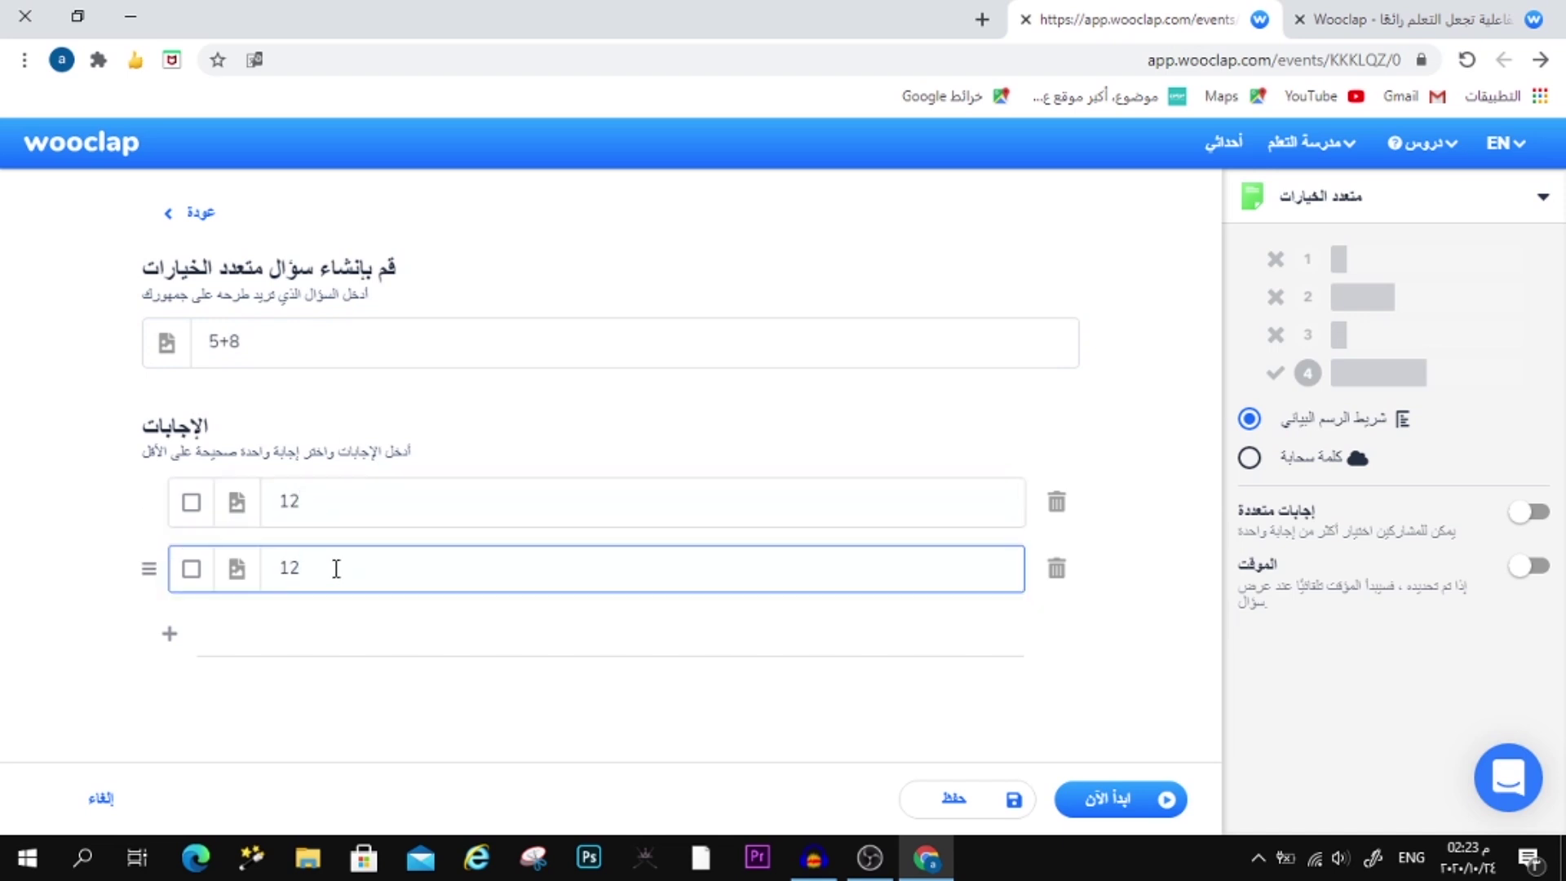
{"action": "left_click", "coordinate": [316, 625]}
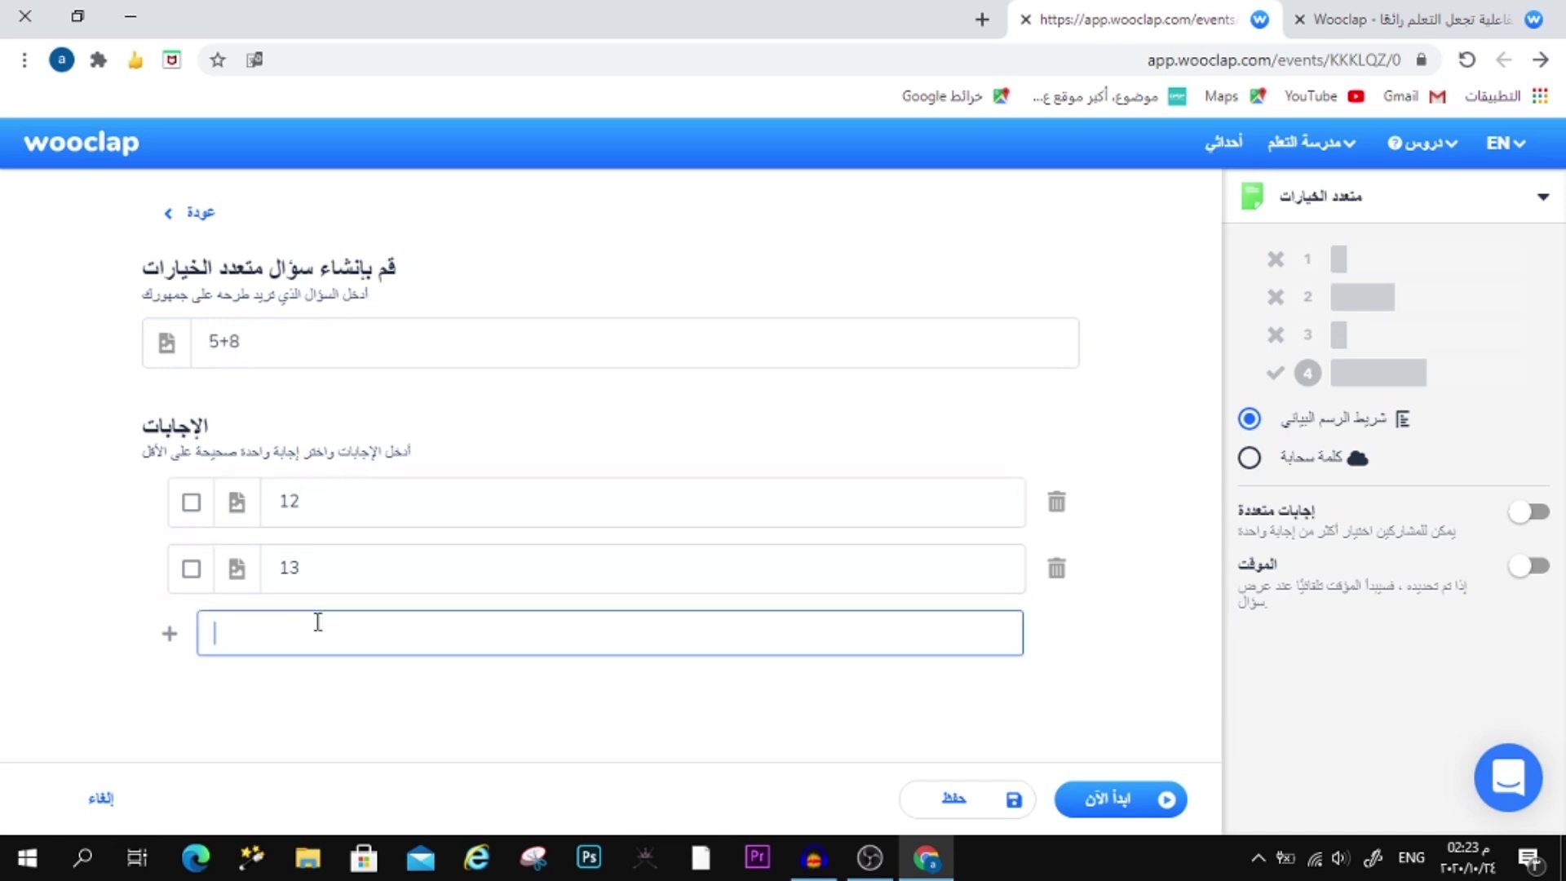
{"action": "type", "text": "11"}
{"action": "left_click", "coordinate": [315, 692]}
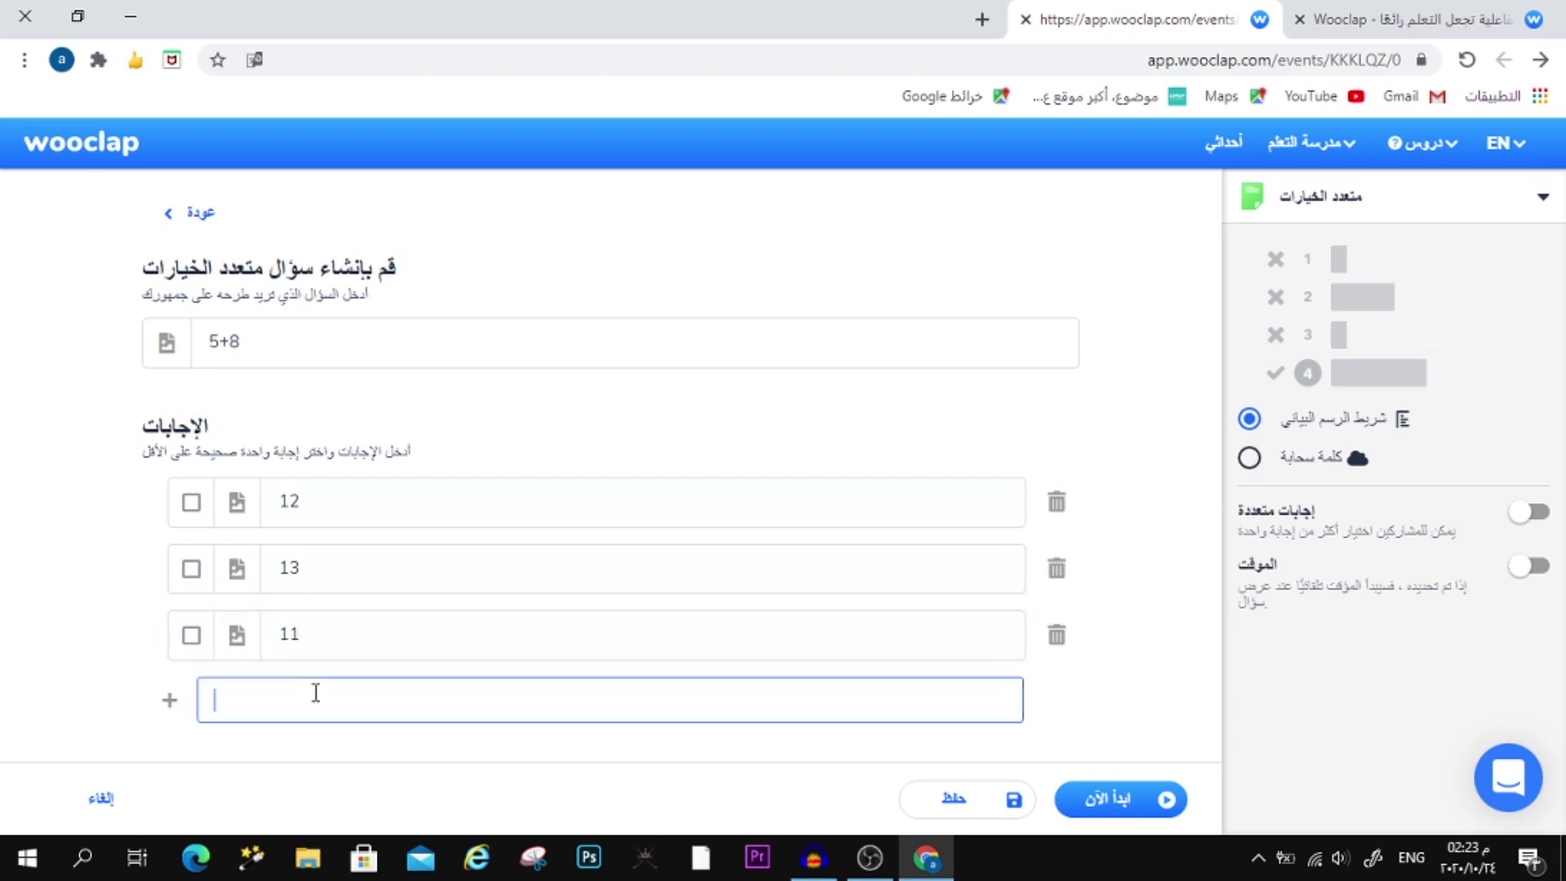
{"action": "type", "text": "15"}
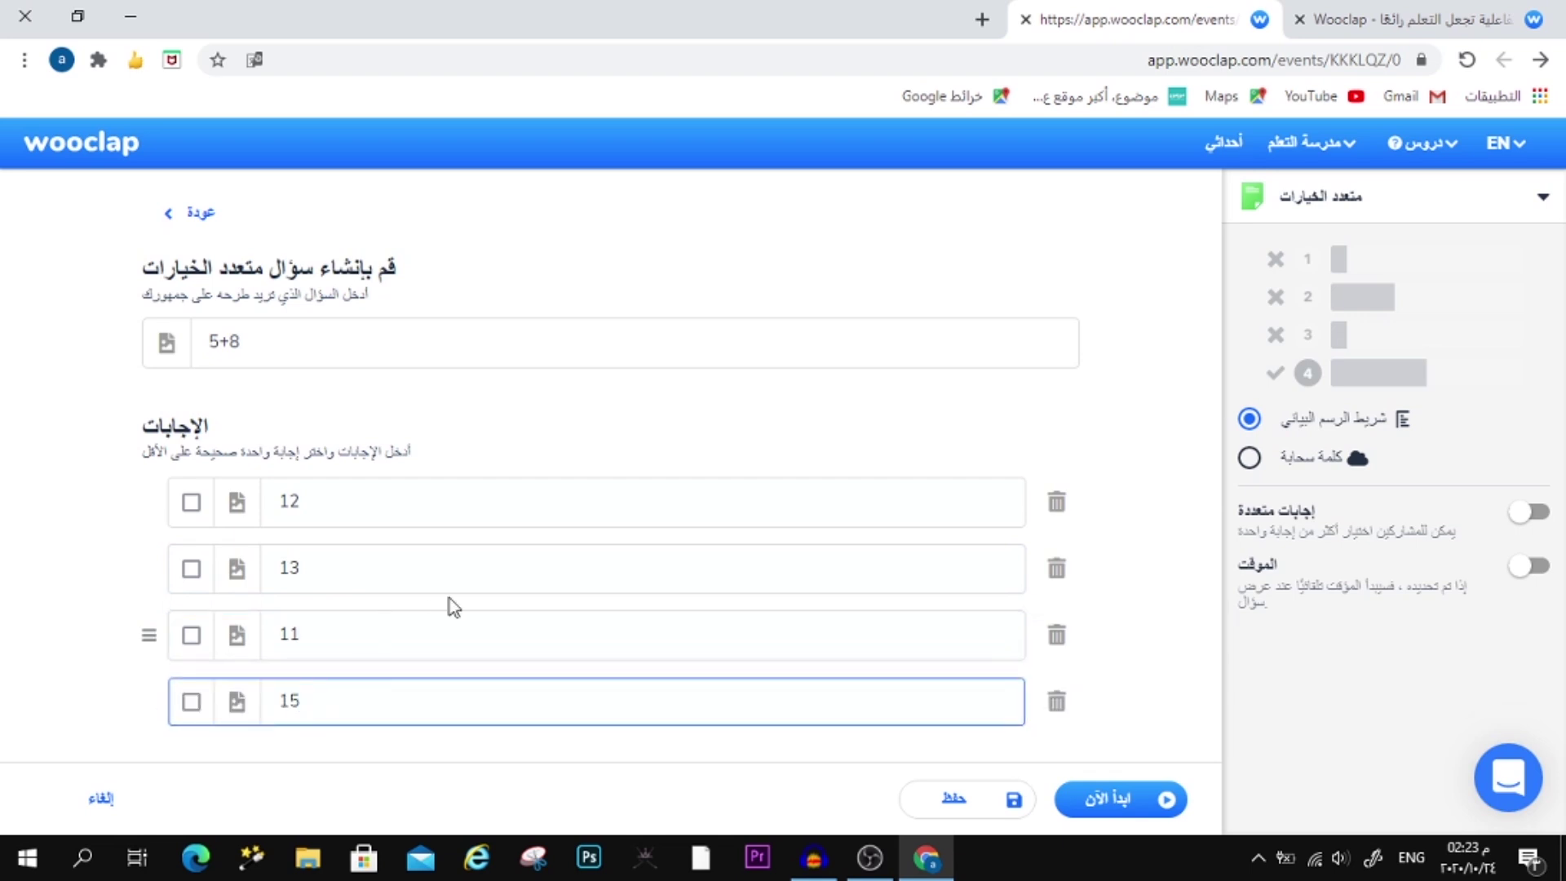
Step: Mark 13 as the correct answer to the question
{"action": "scroll", "coordinate": [415, 559], "scroll_direction": "down", "scroll_amount": 2}
{"action": "scroll", "coordinate": [307, 359], "scroll_direction": "up", "scroll_amount": 2}
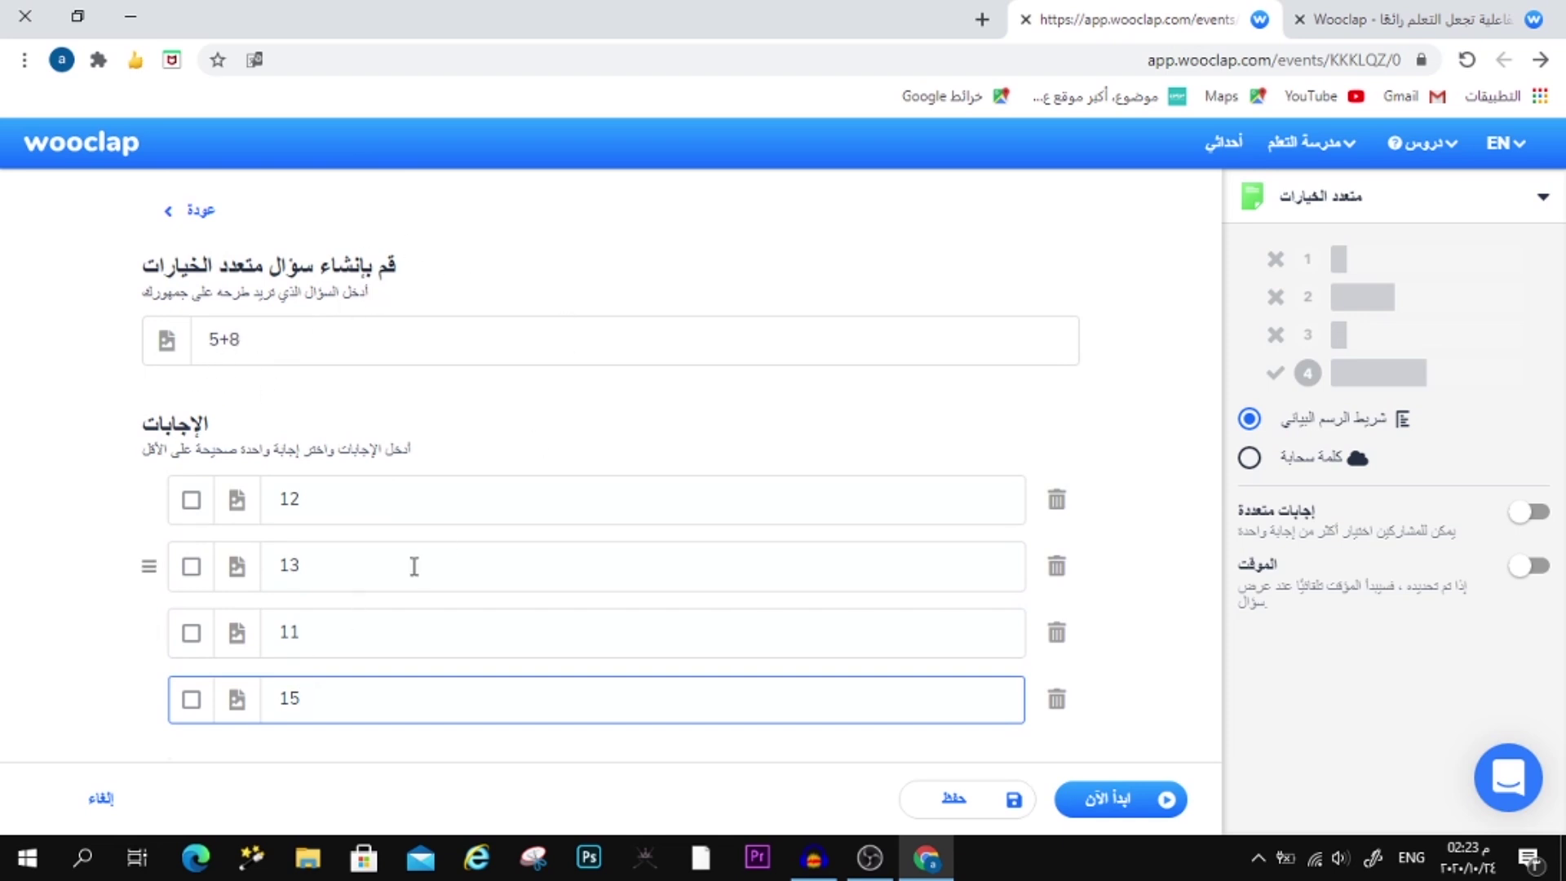
{"action": "left_click", "coordinate": [191, 569]}
Step: Attach image 3 from the desktop folder "سؤال قصير ١" to the question, and delete it again
{"action": "left_click", "coordinate": [166, 344]}
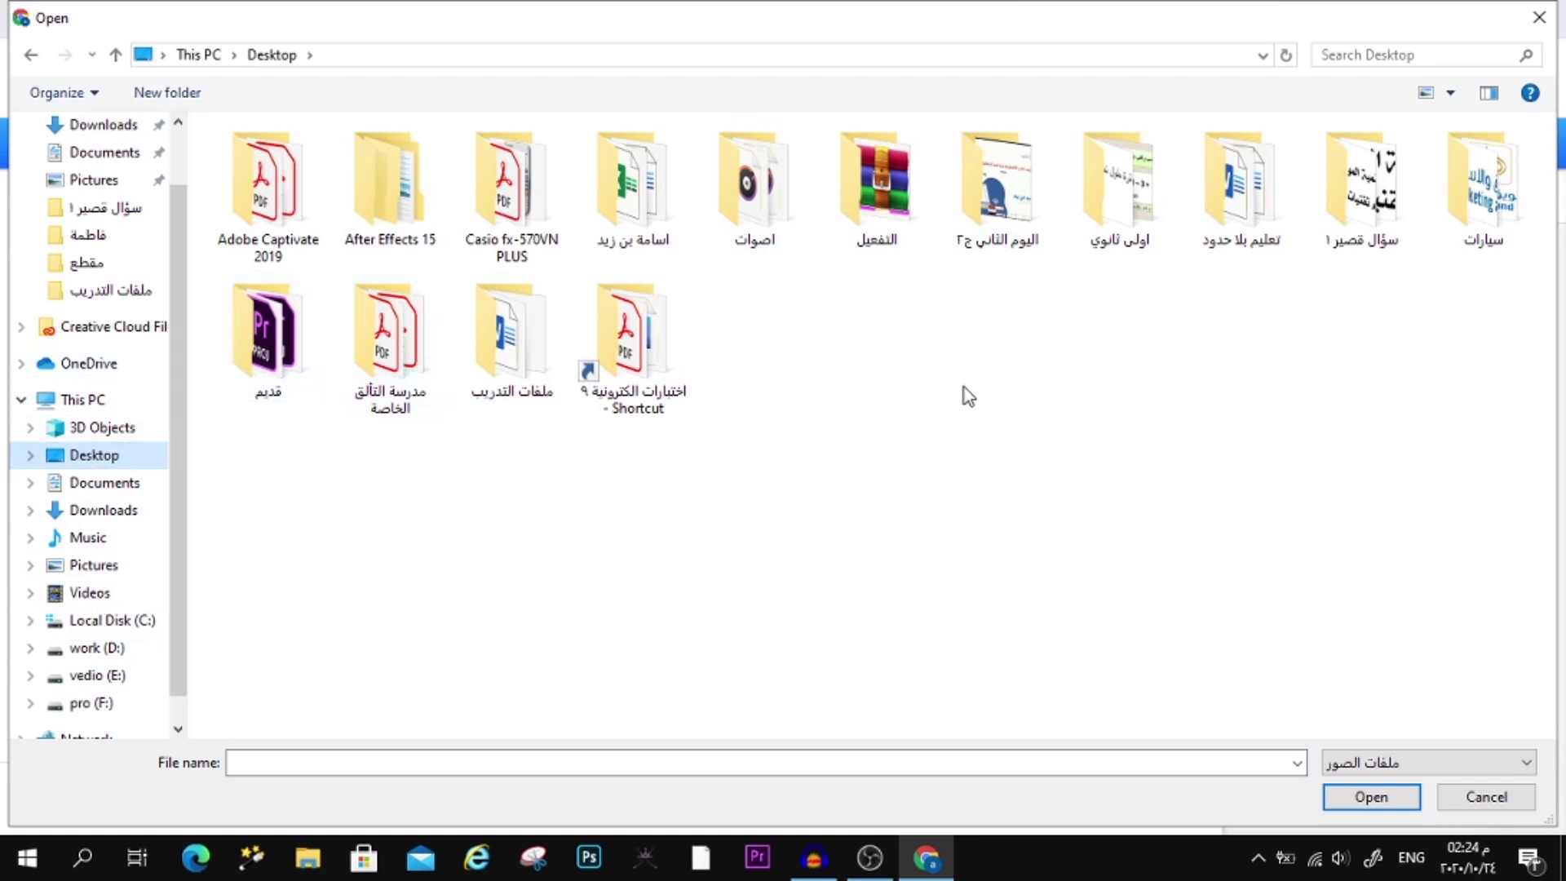
{"action": "double_click", "coordinate": [1411, 221]}
{"action": "left_click", "coordinate": [528, 222]}
{"action": "left_click", "coordinate": [603, 222]}
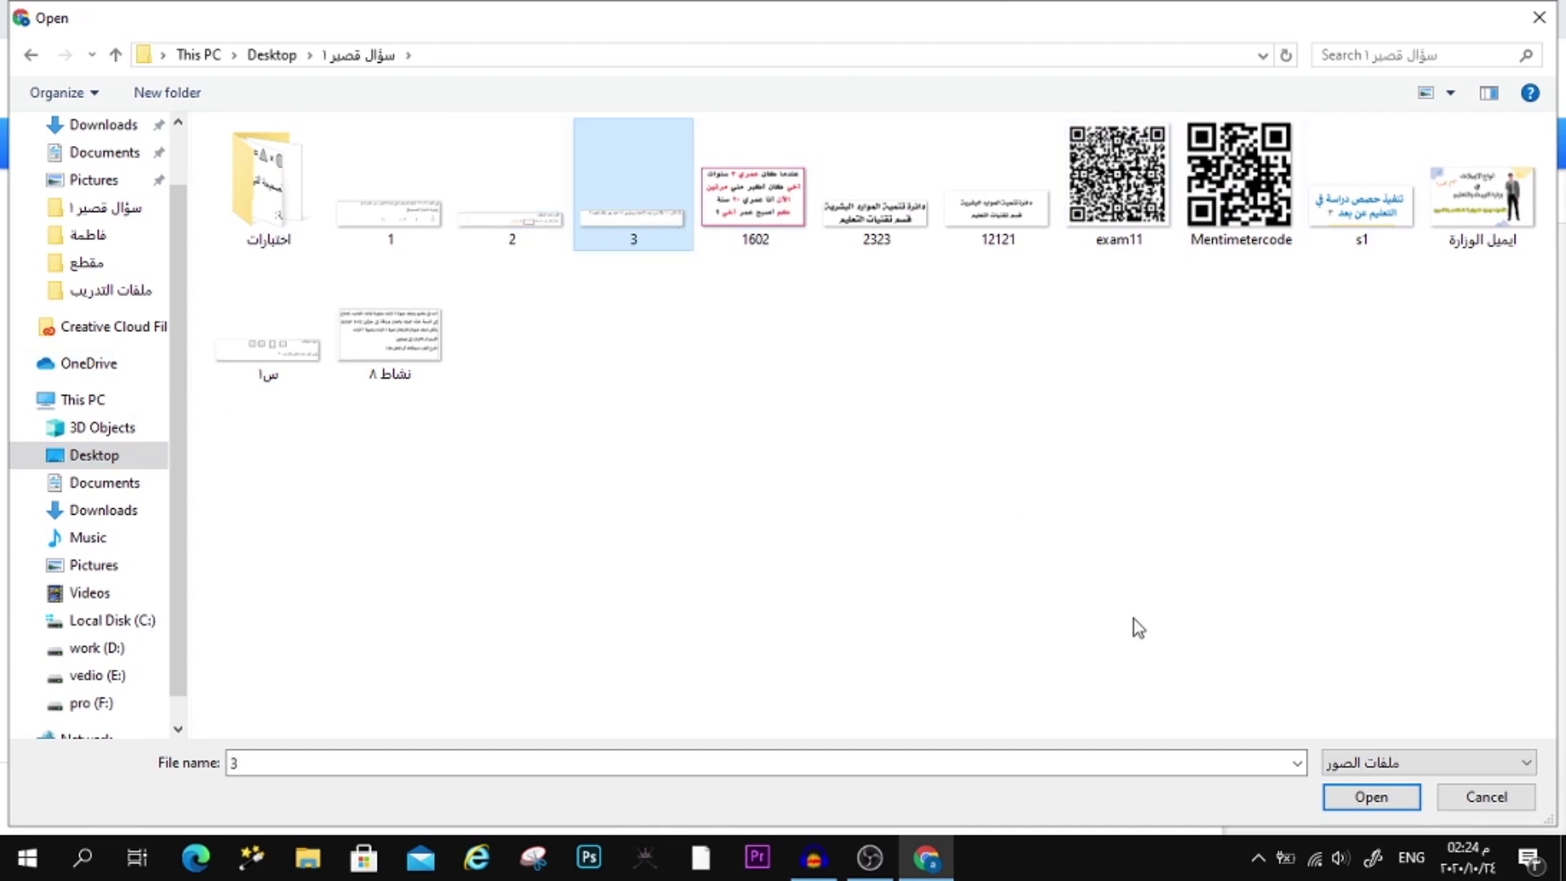
{"action": "left_click", "coordinate": [1370, 797]}
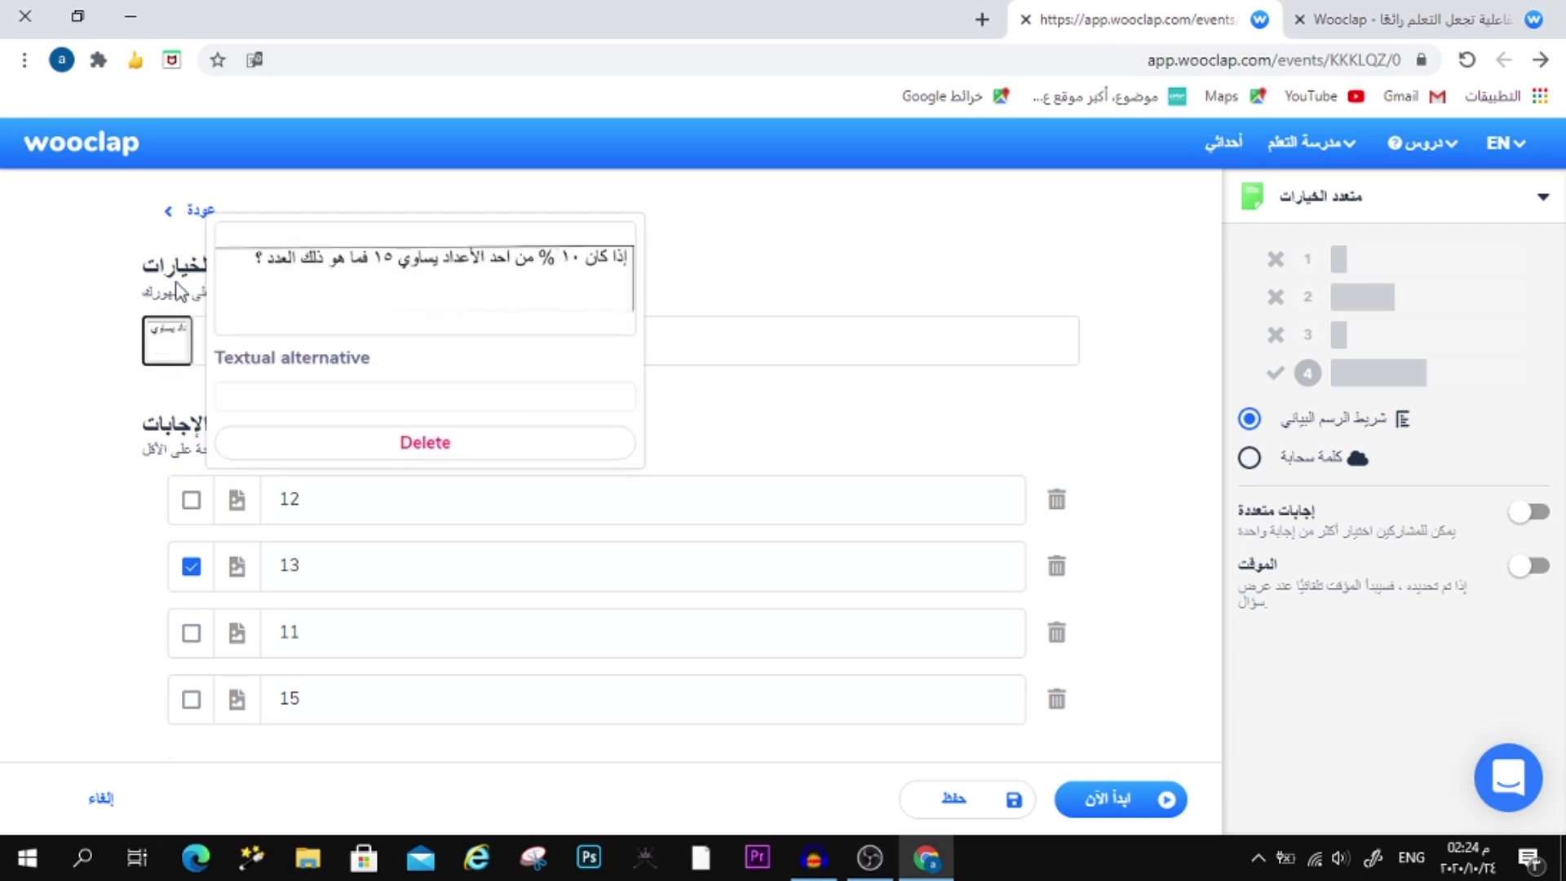
{"action": "left_click", "coordinate": [414, 444]}
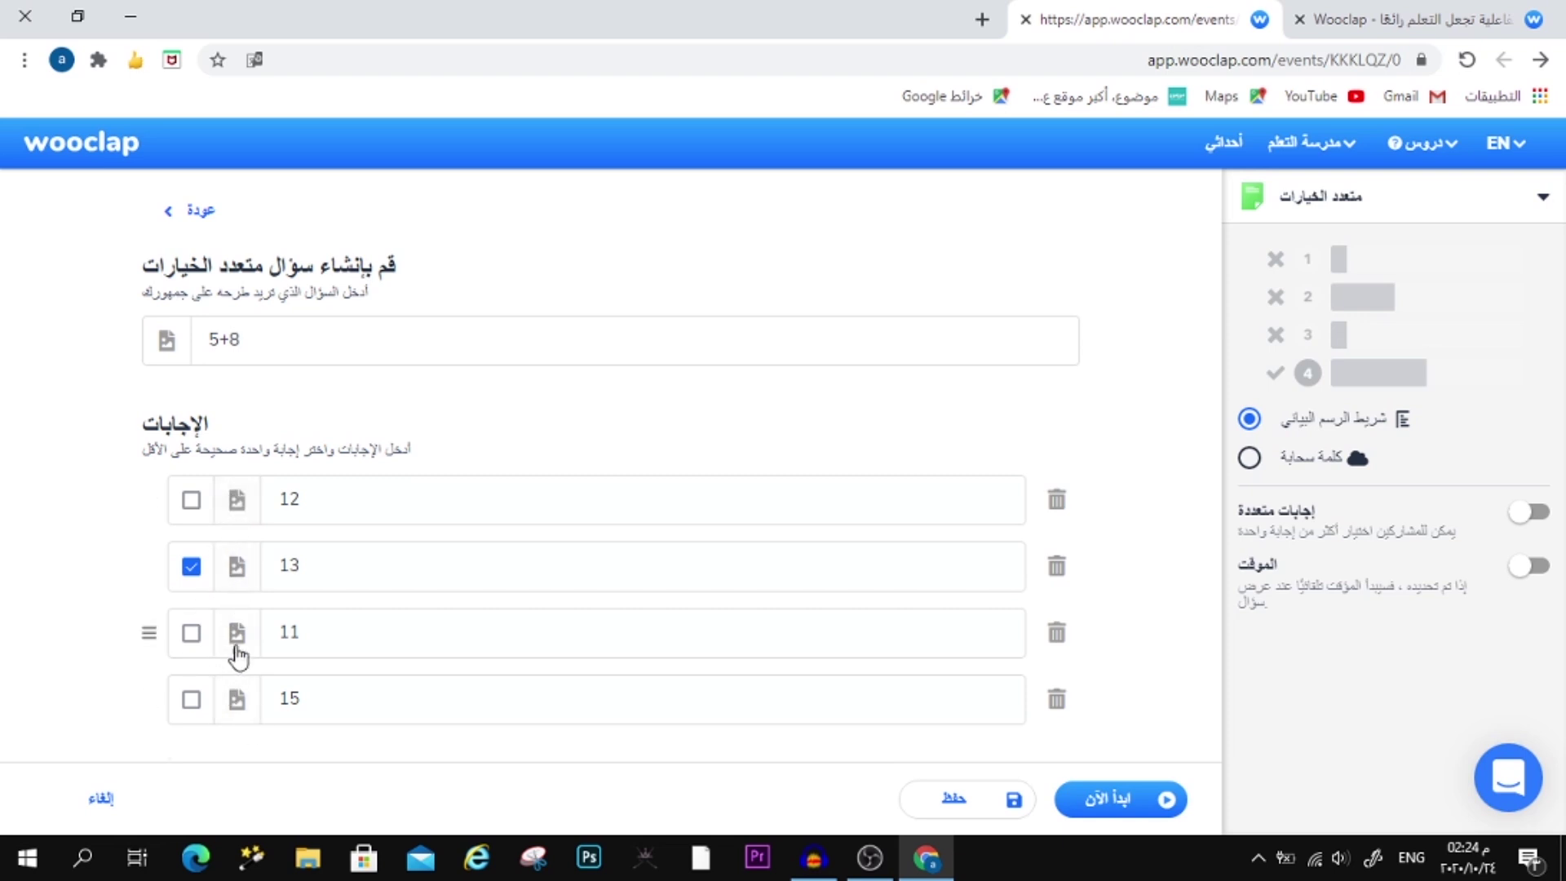
{"action": "left_click", "coordinate": [238, 506]}
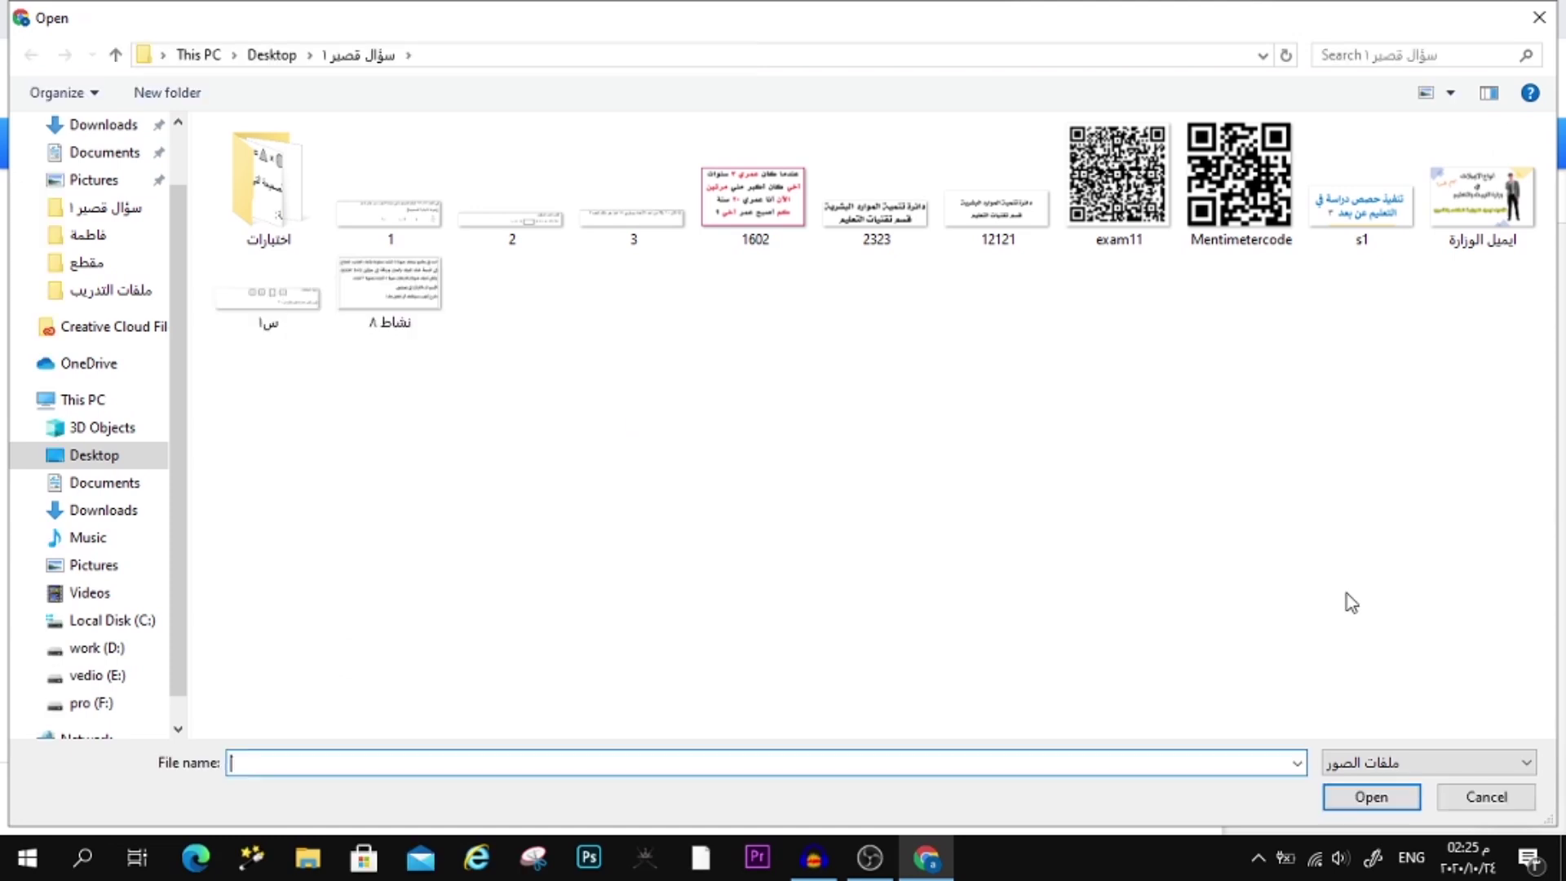
{"action": "left_click", "coordinate": [1486, 796]}
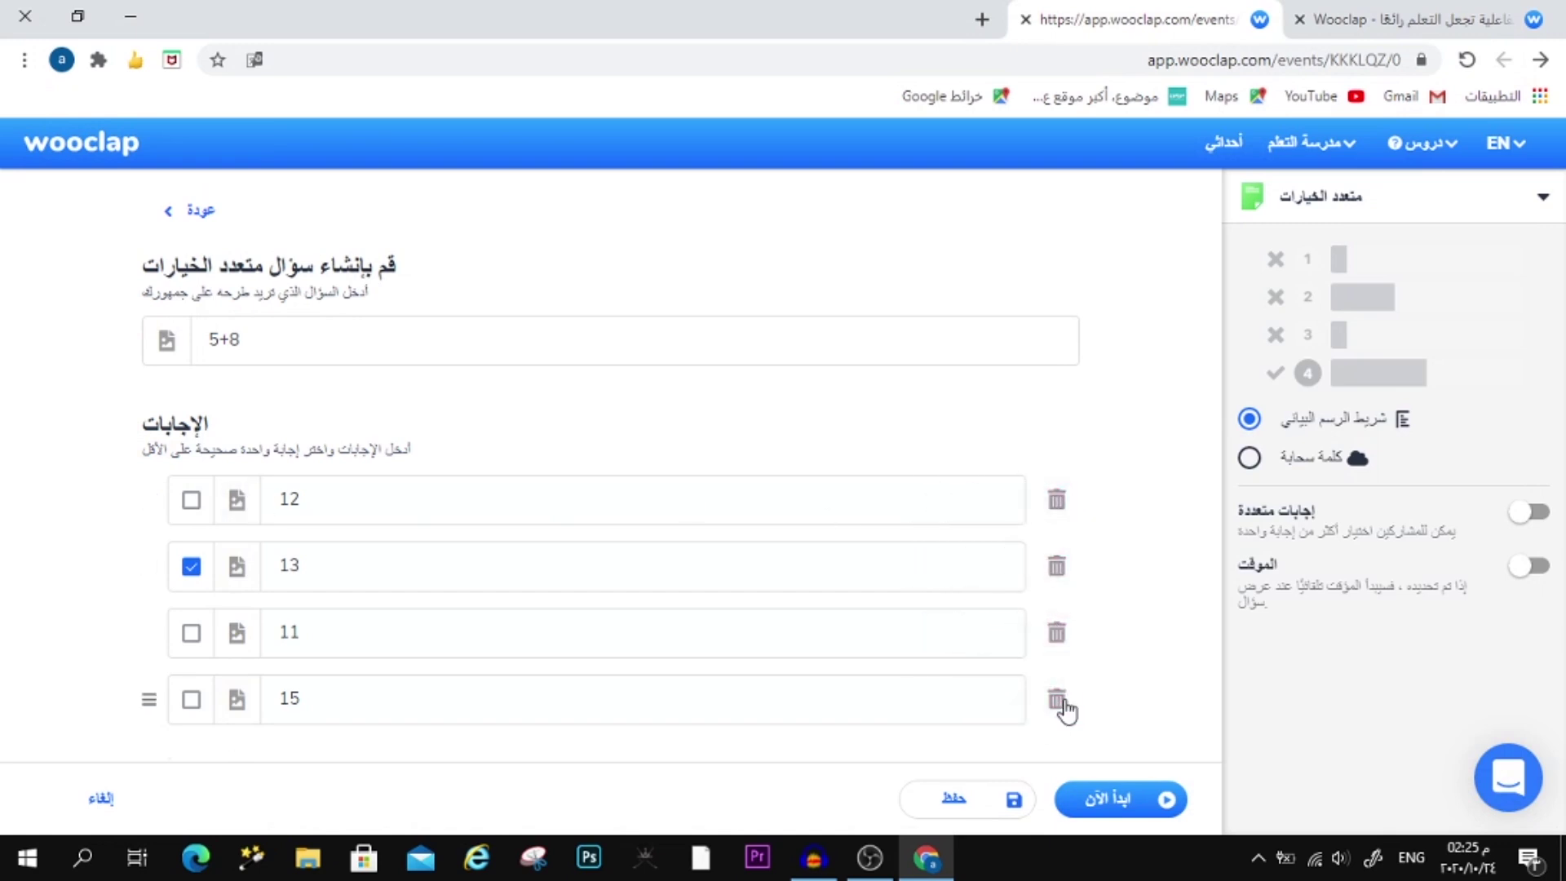
{"action": "scroll", "coordinate": [674, 645], "scroll_direction": "down", "scroll_amount": 2}
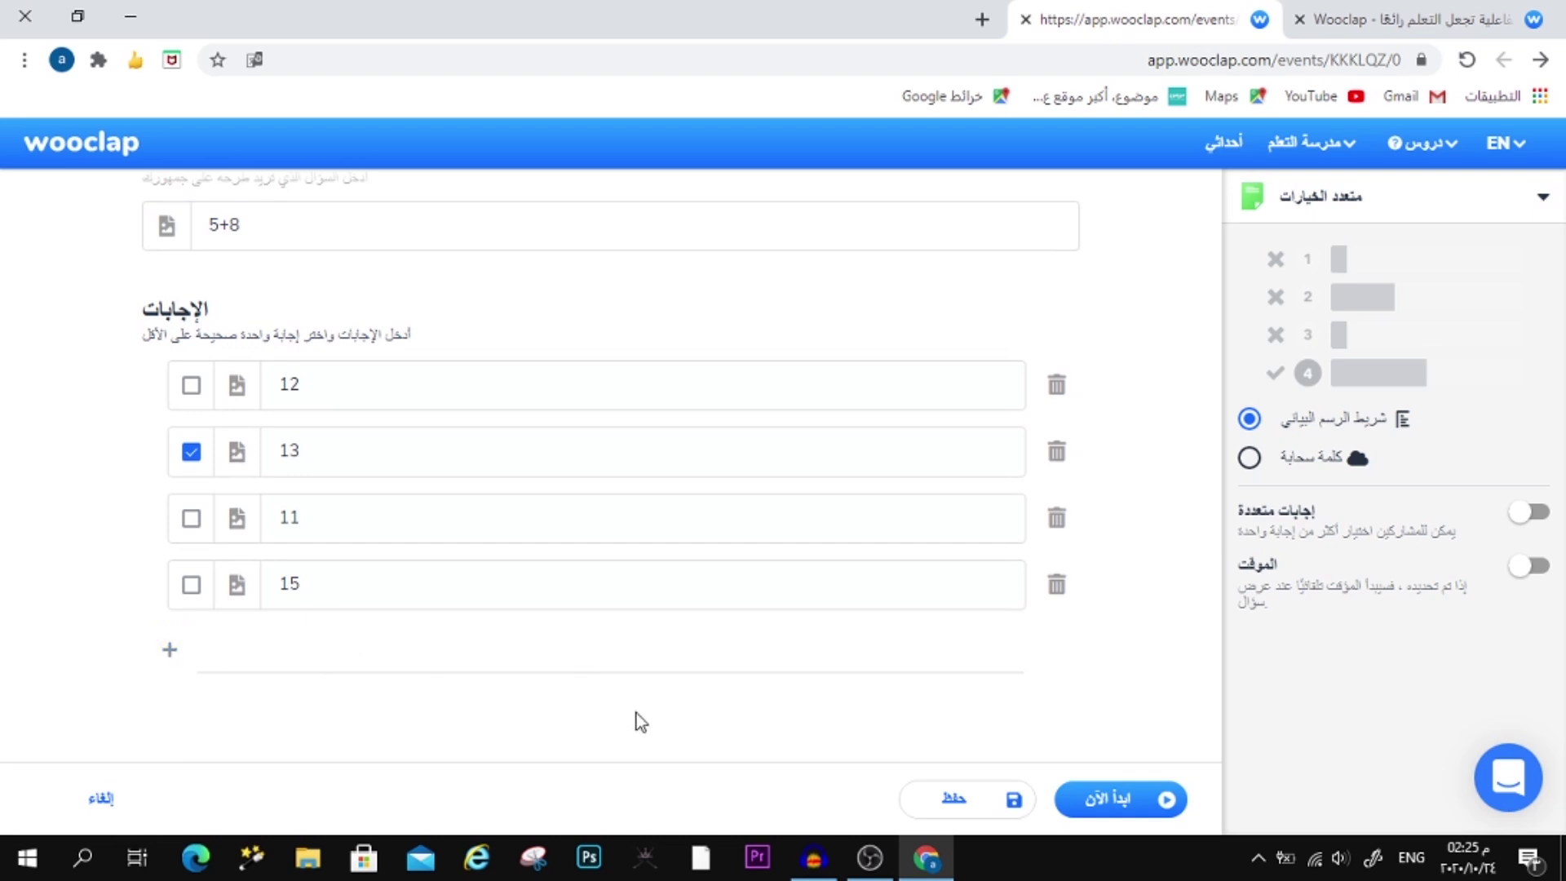
{"action": "scroll", "coordinate": [426, 639], "scroll_direction": "up", "scroll_amount": 2}
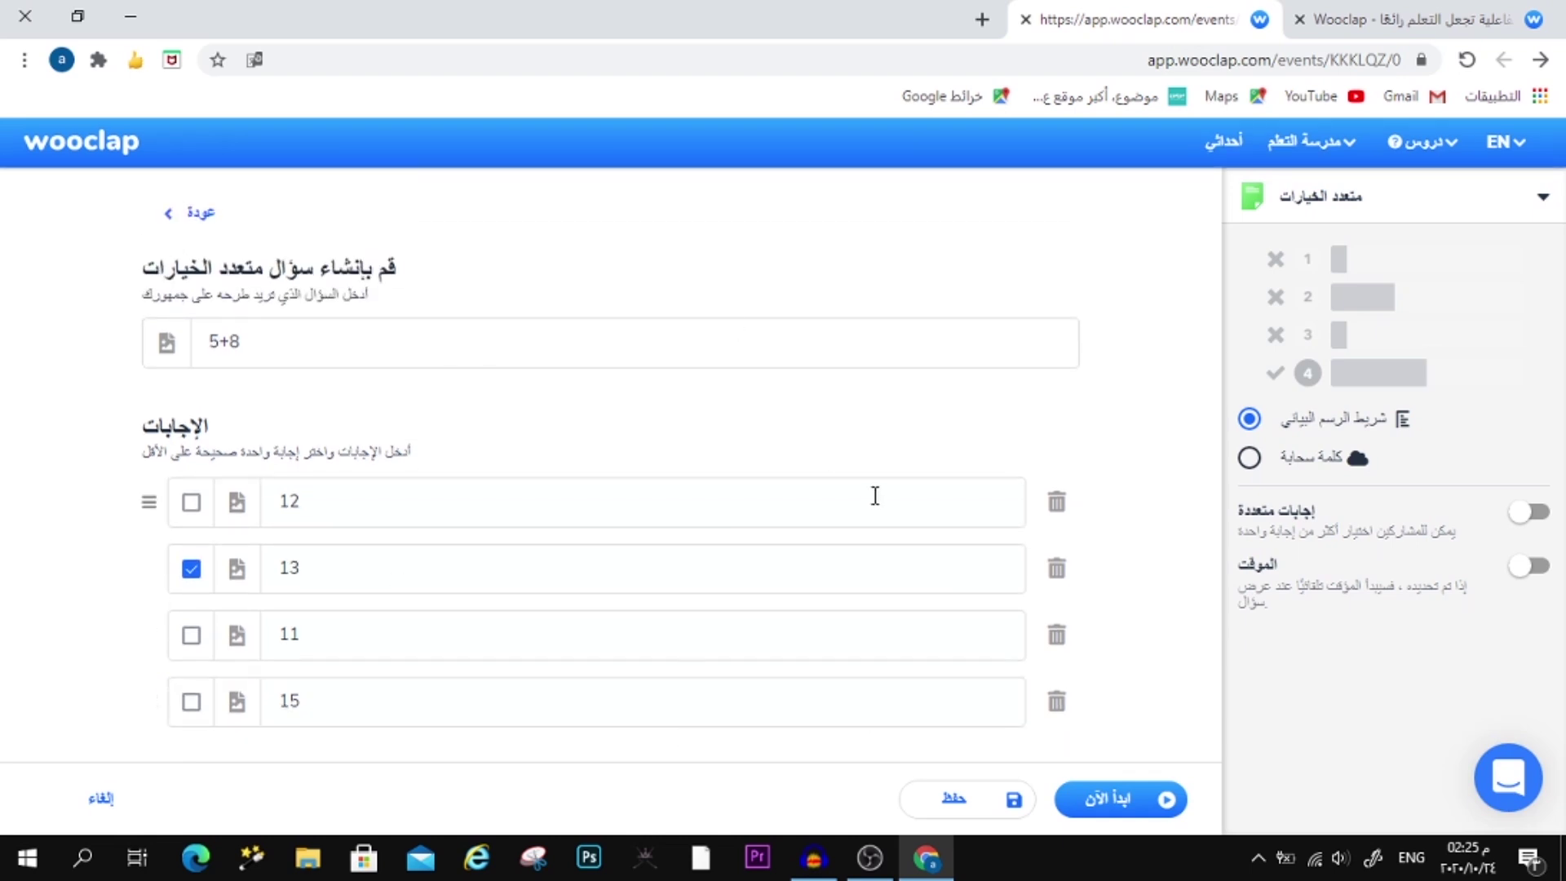
Step: Look through the list of other question types that this question can be switched to, down to audio/video
{"action": "left_click", "coordinate": [1508, 200]}
{"action": "left_click", "coordinate": [1212, 377]}
{"action": "left_click", "coordinate": [1396, 210]}
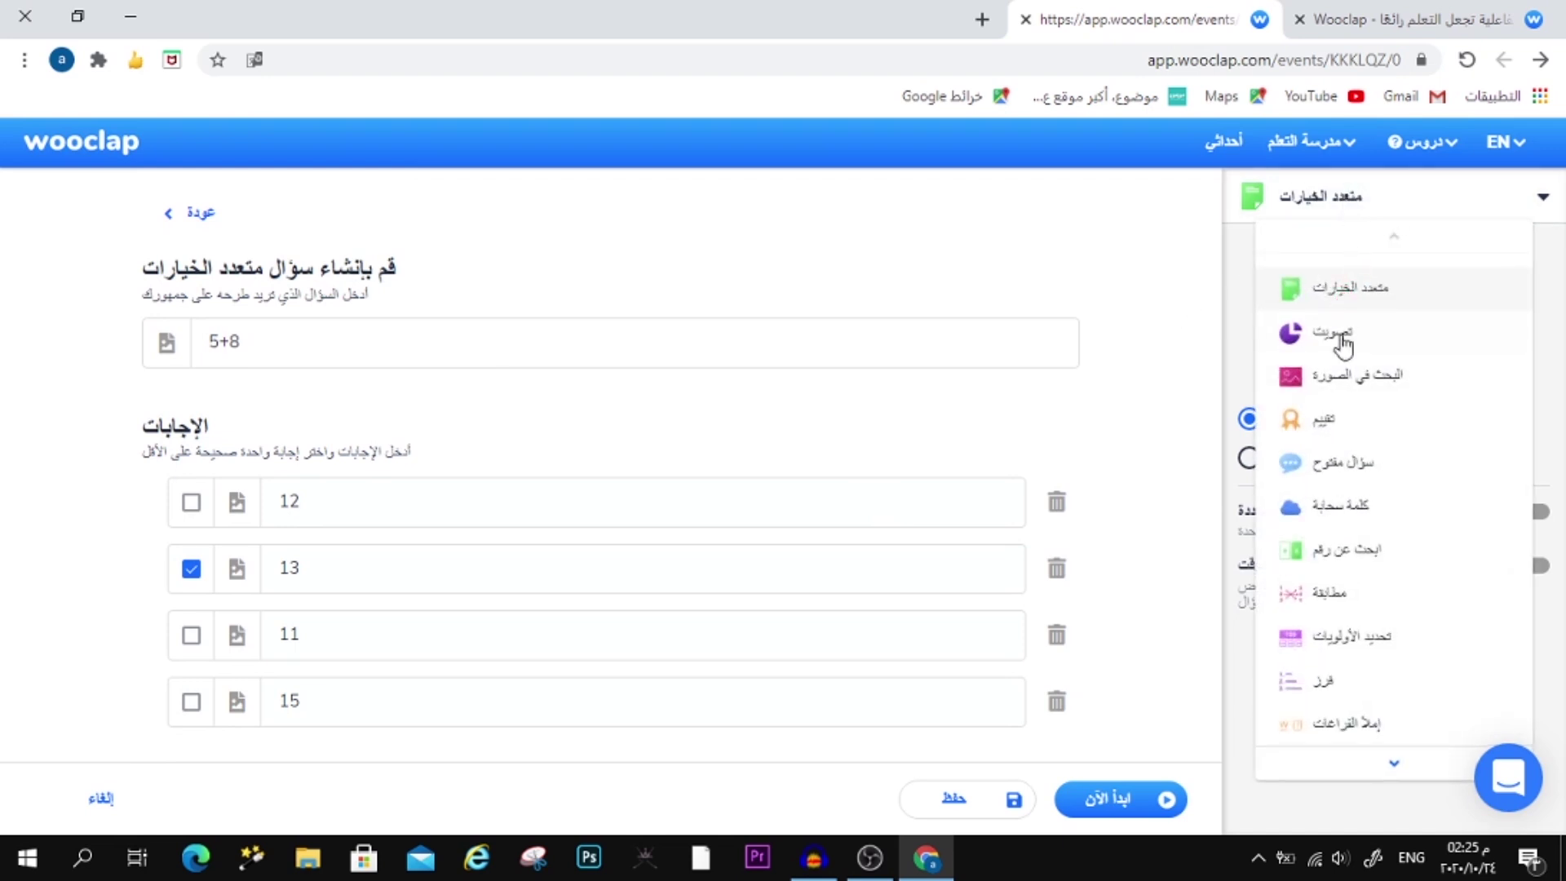
{"action": "left_click", "coordinate": [1207, 456]}
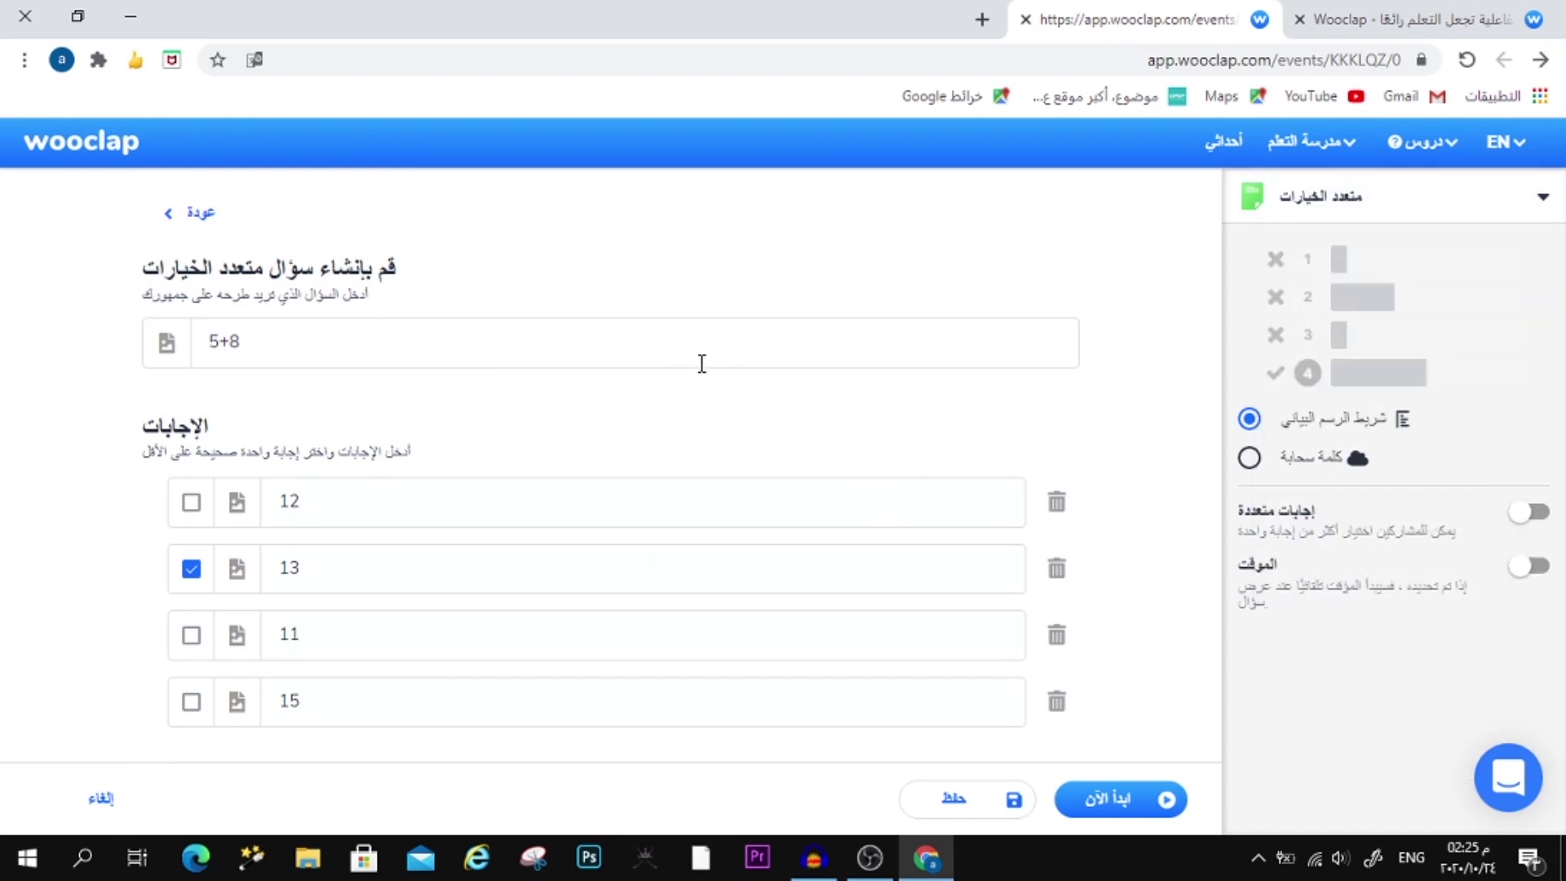
{"action": "left_click", "coordinate": [1256, 200]}
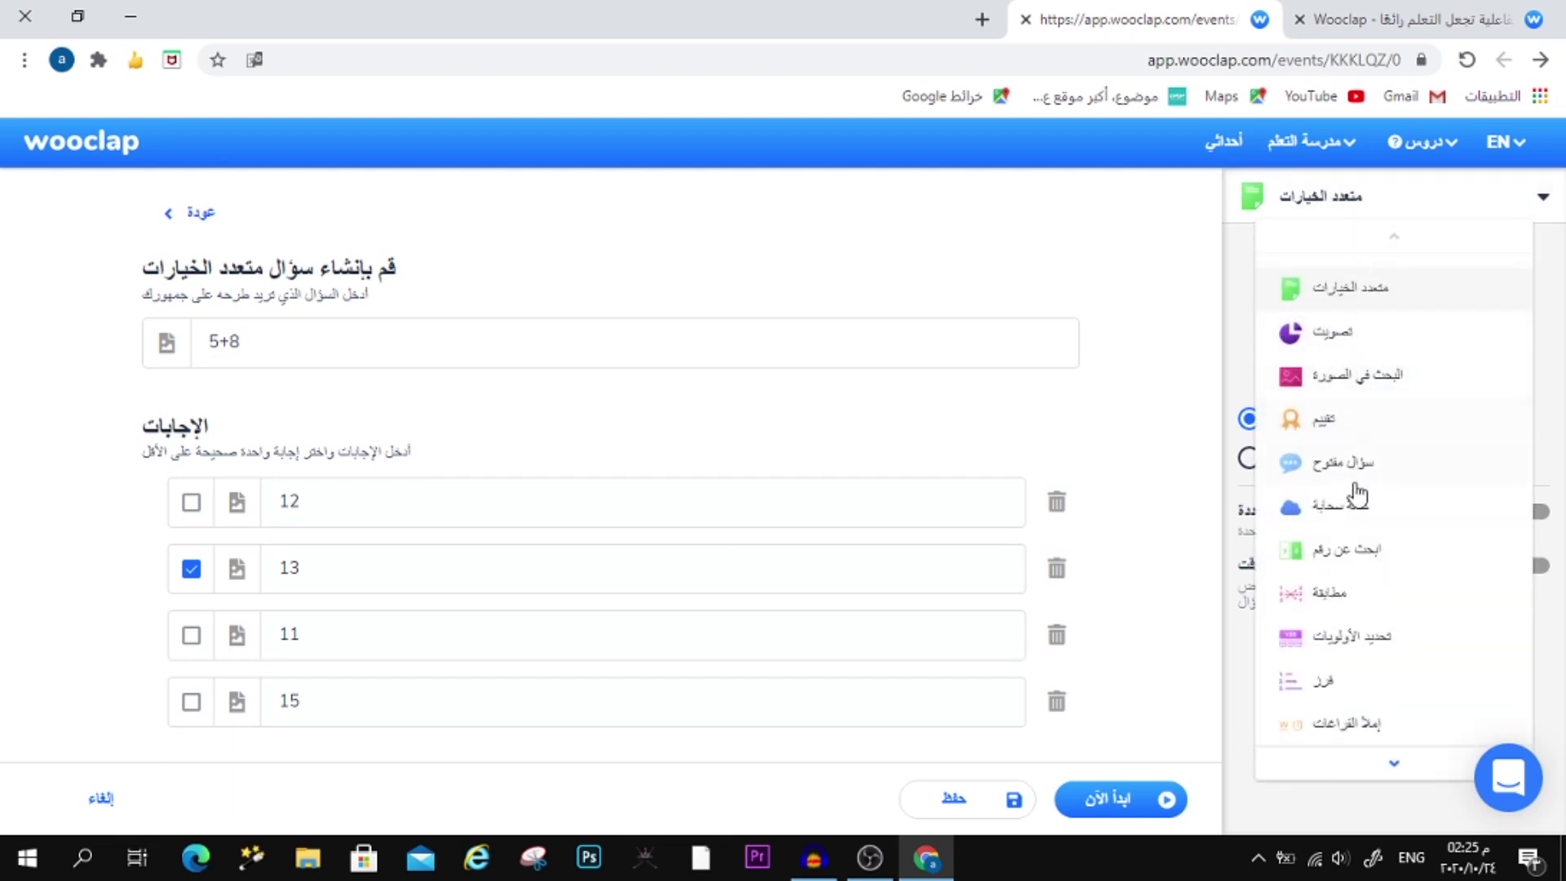
{"action": "scroll", "coordinate": [1357, 599], "scroll_direction": "down", "scroll_amount": 3}
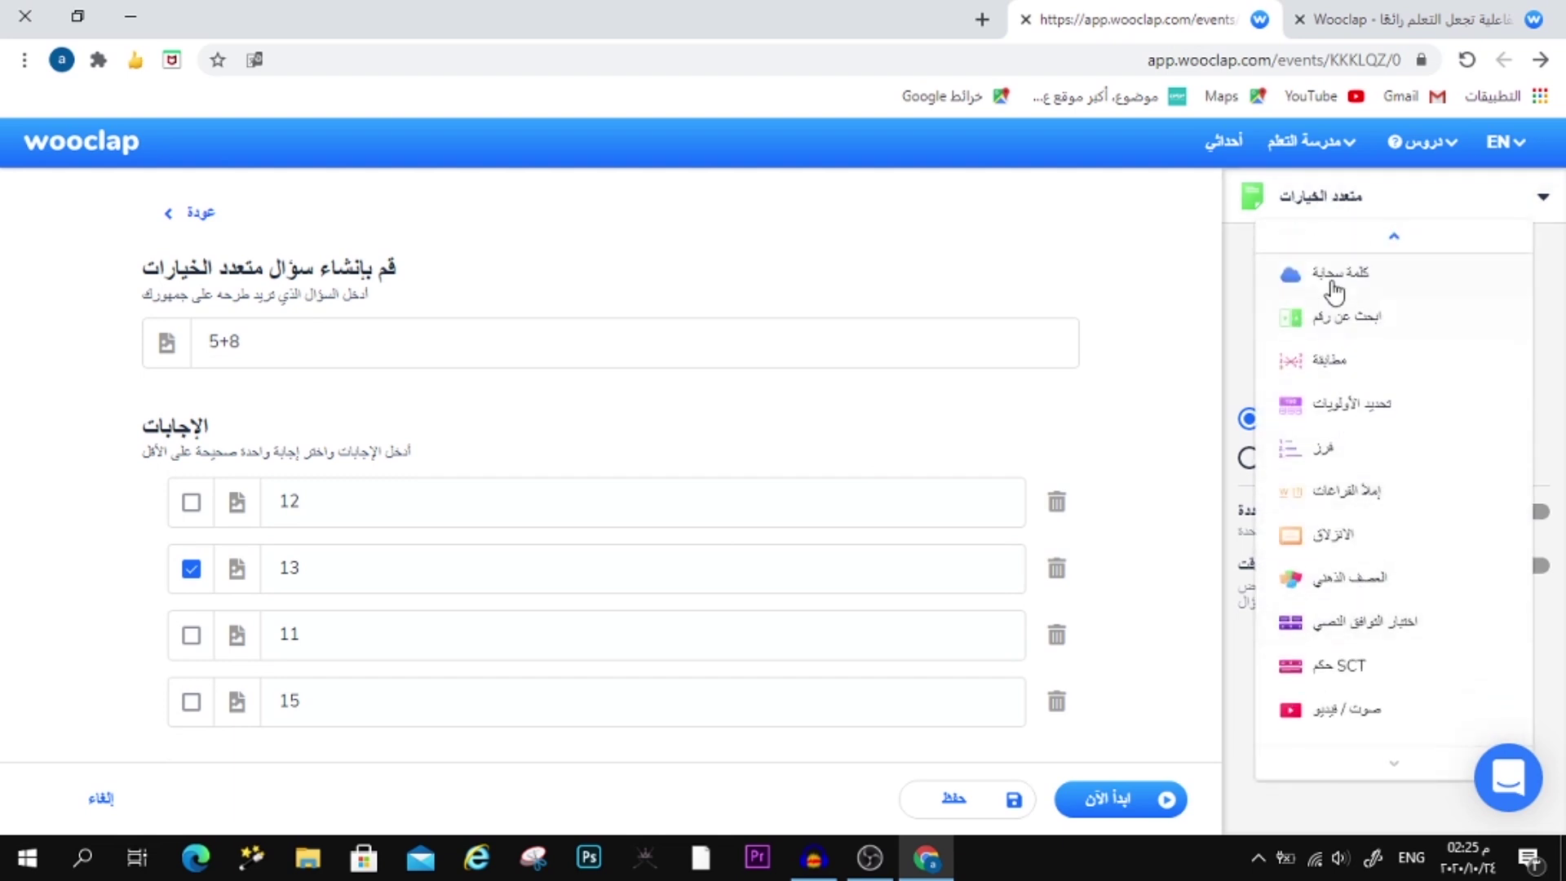
{"action": "left_click", "coordinate": [1285, 200]}
{"action": "left_click", "coordinate": [1284, 200]}
{"action": "left_click", "coordinate": [1268, 199]}
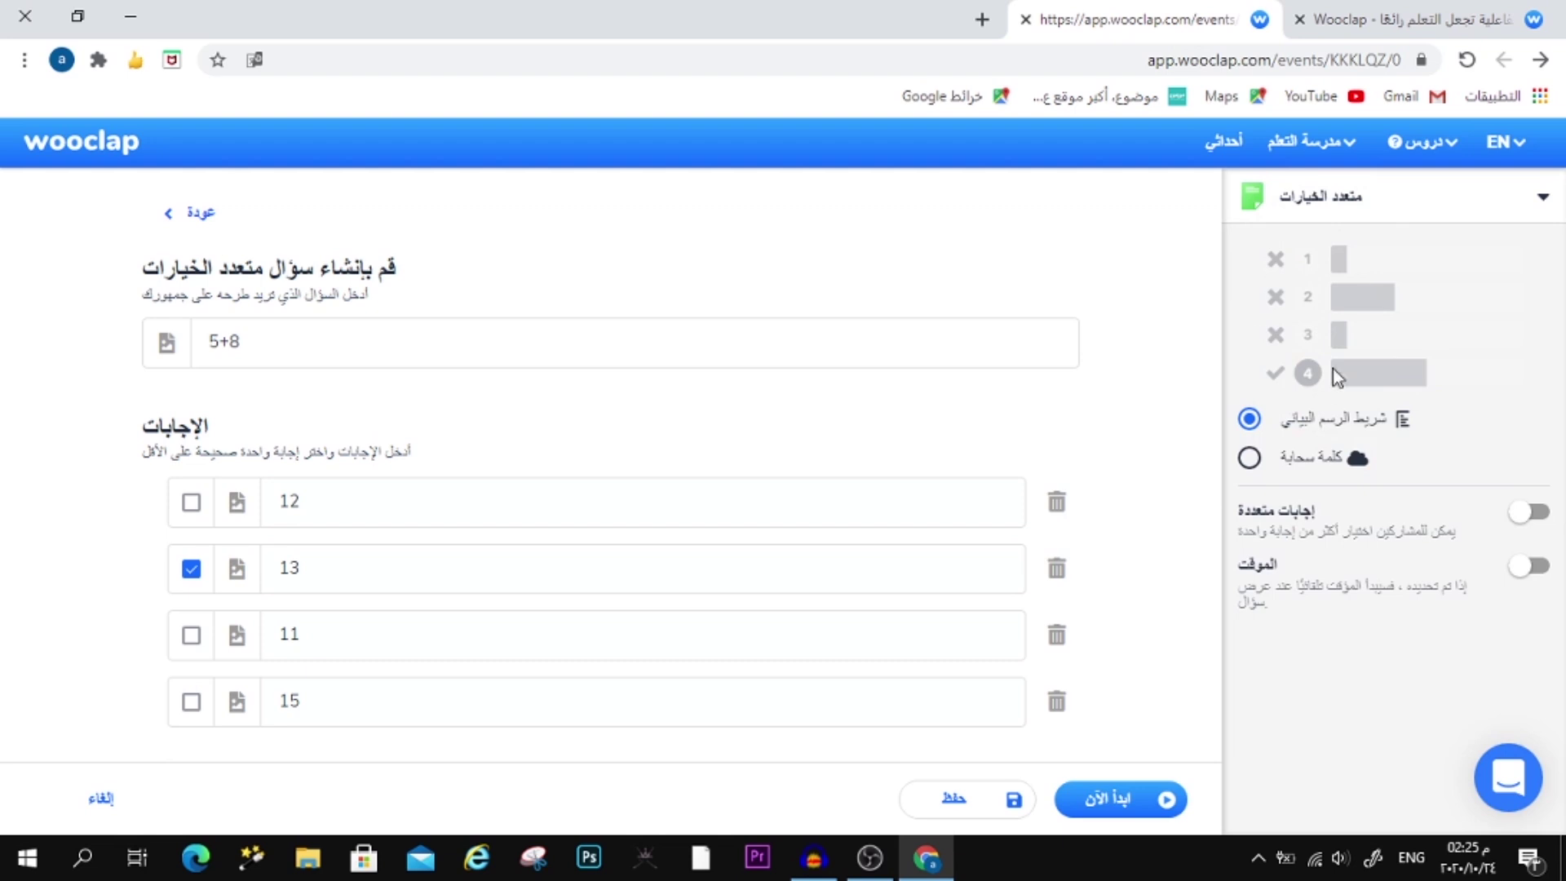
Step: Try the word cloud result display and the multiple answers option, and set both back to bar chart and single answer
{"action": "left_click", "coordinate": [1311, 458]}
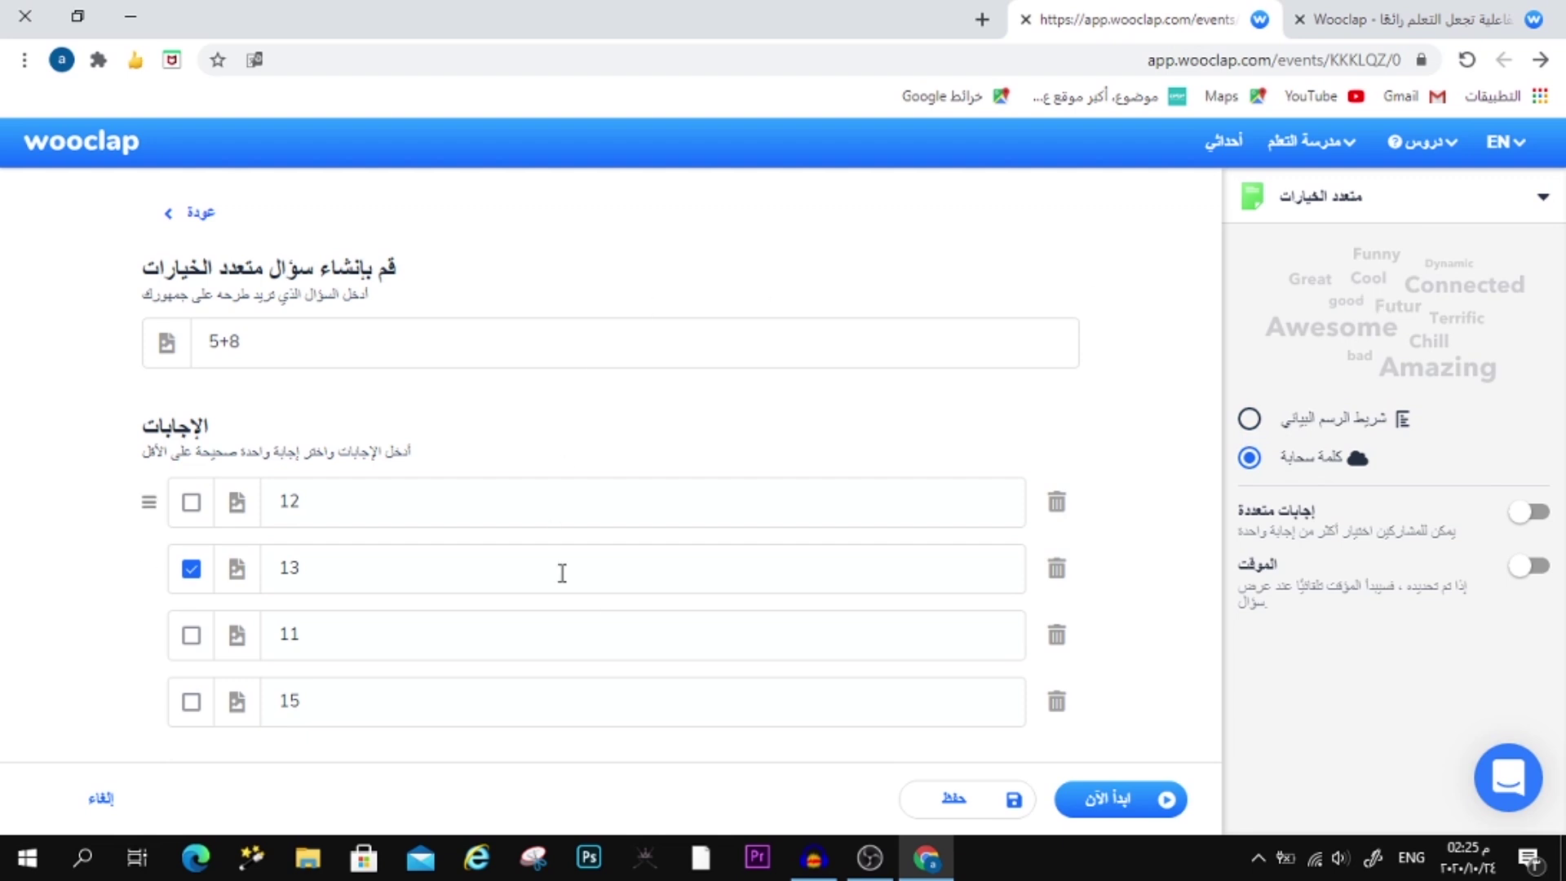
{"action": "left_click", "coordinate": [1247, 423]}
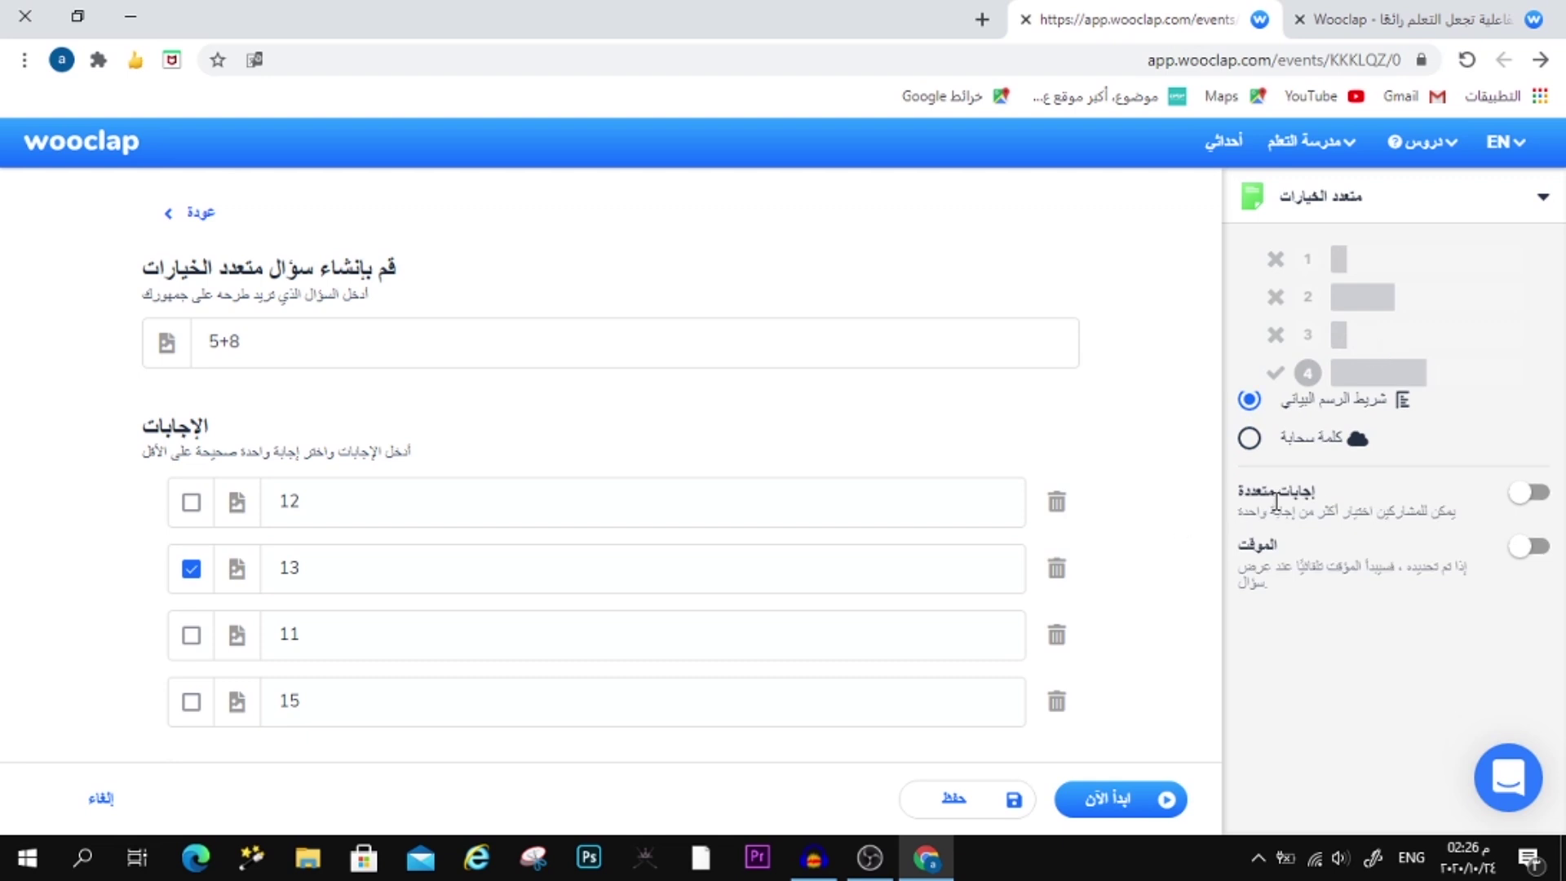
{"action": "left_click", "coordinate": [1523, 492]}
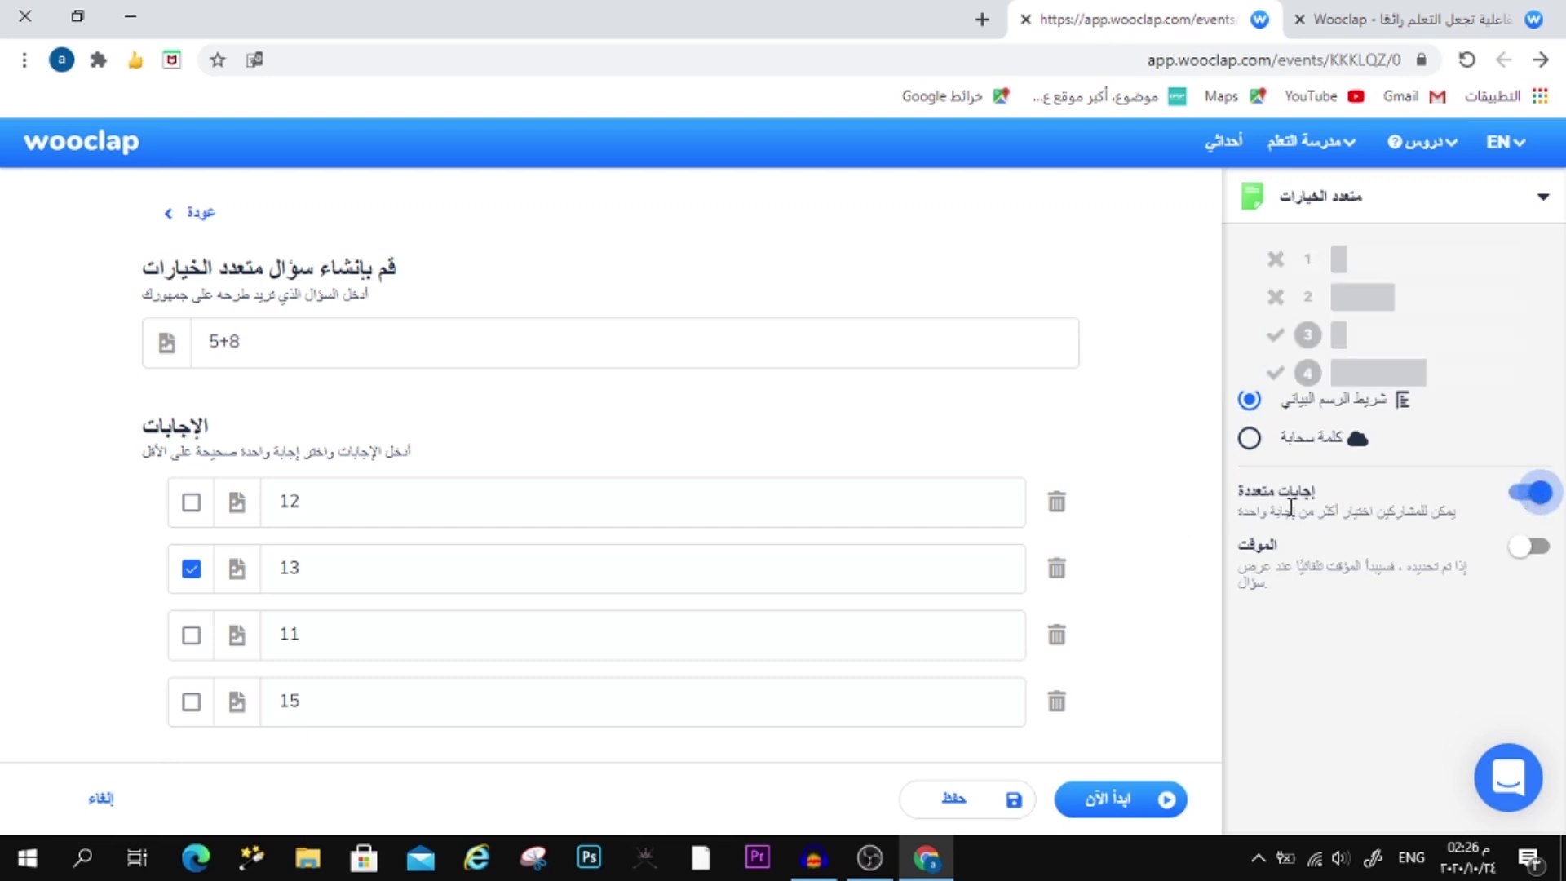
{"action": "left_click", "coordinate": [1536, 499]}
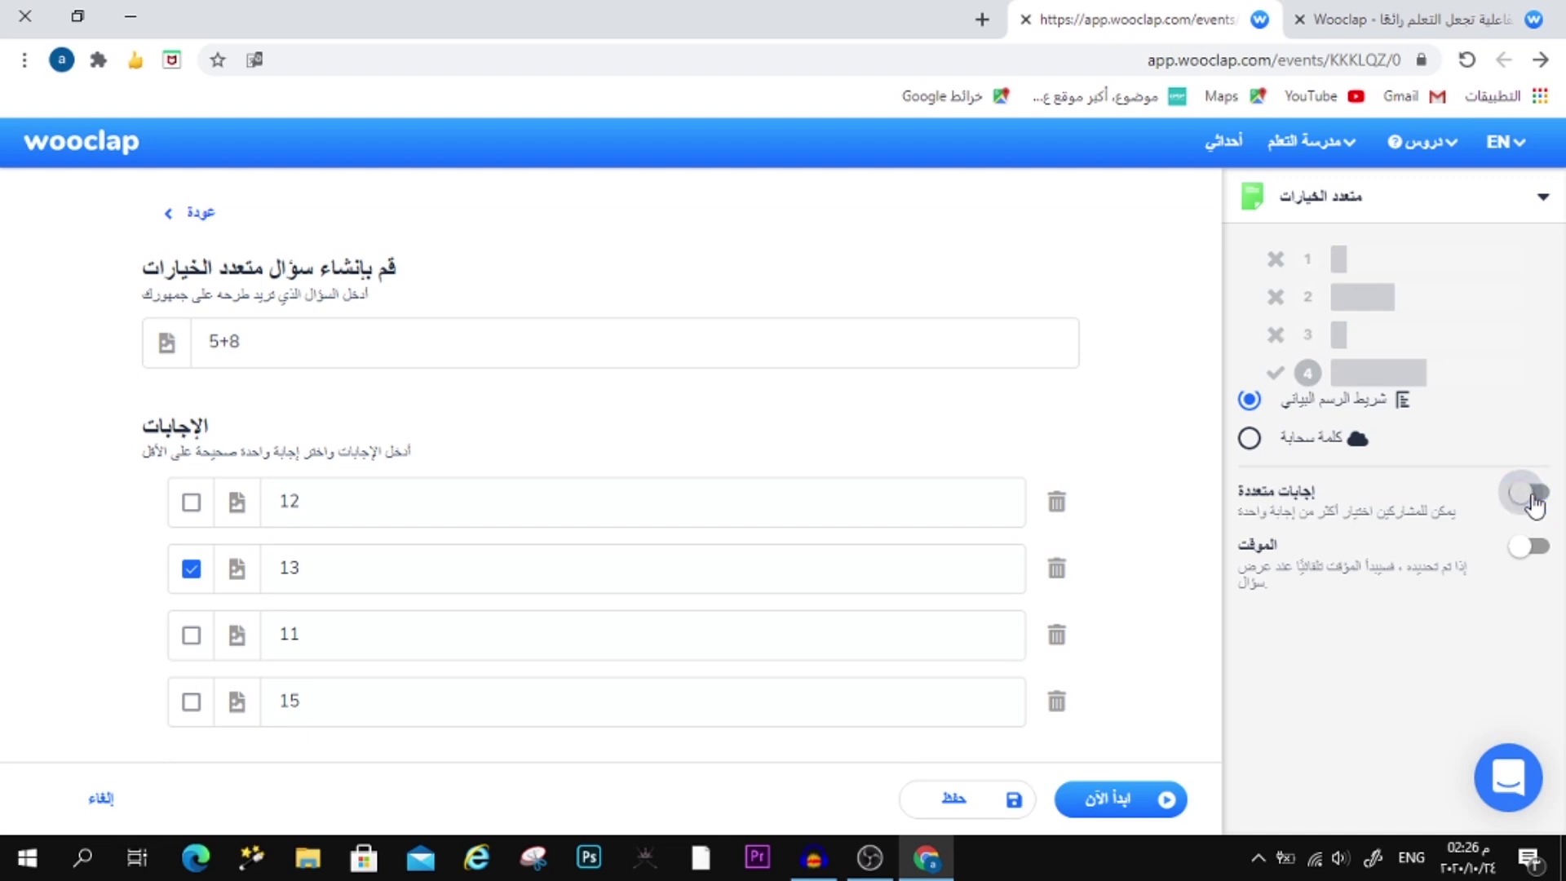
Step: Enable the timer for the 5+8 question, increase its seconds and save the question
{"action": "key", "text": "Tab"}
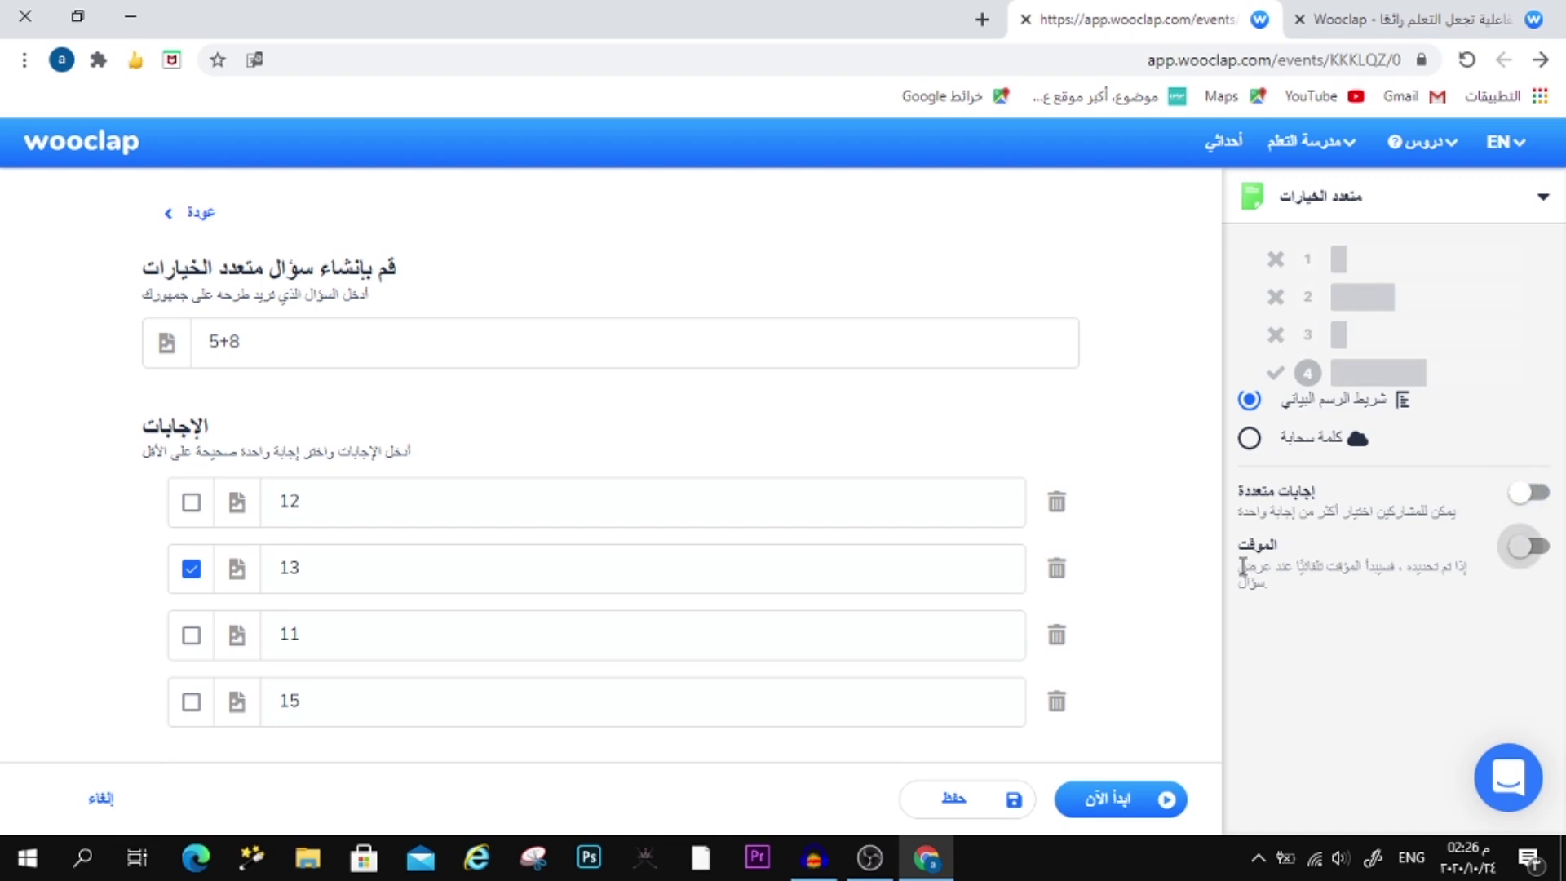
{"action": "left_click", "coordinate": [1515, 553]}
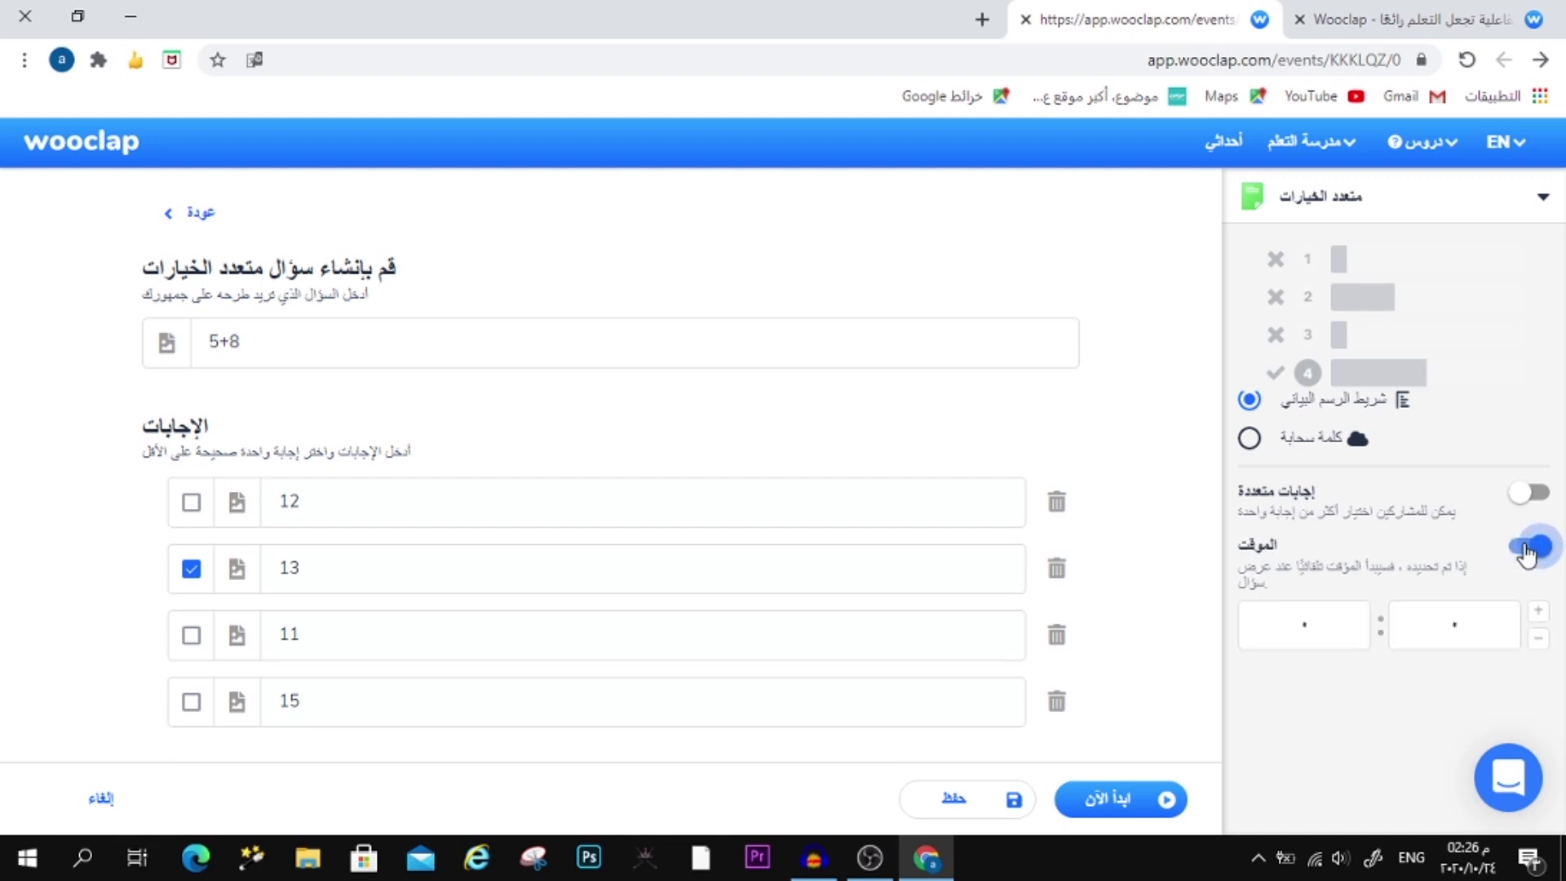
{"action": "left_click", "coordinate": [1537, 618]}
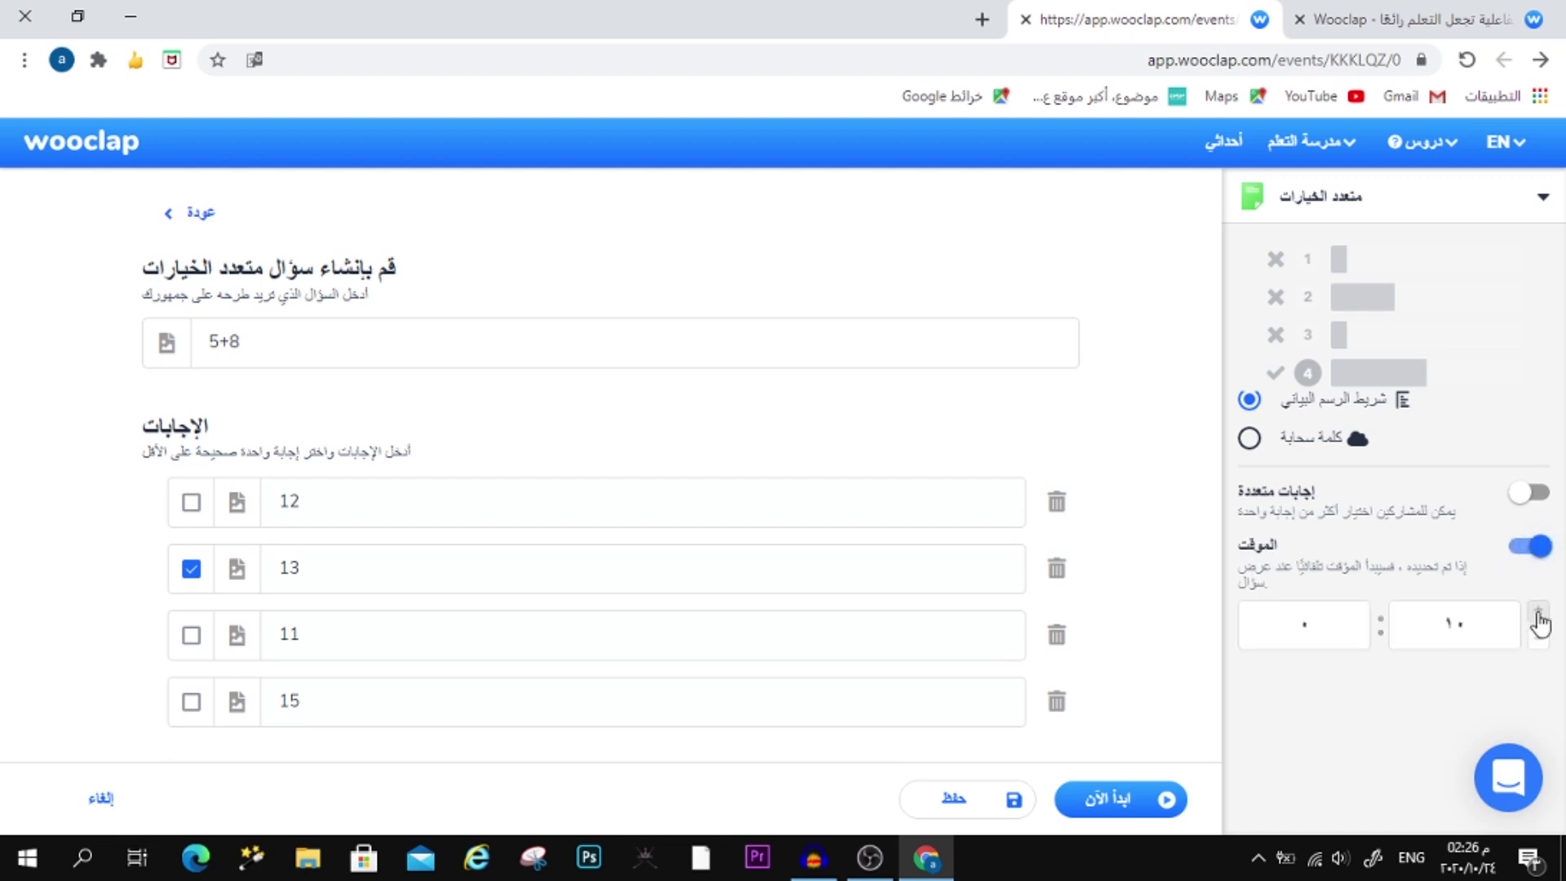
{"action": "left_click", "coordinate": [1539, 618]}
{"action": "left_click", "coordinate": [959, 806]}
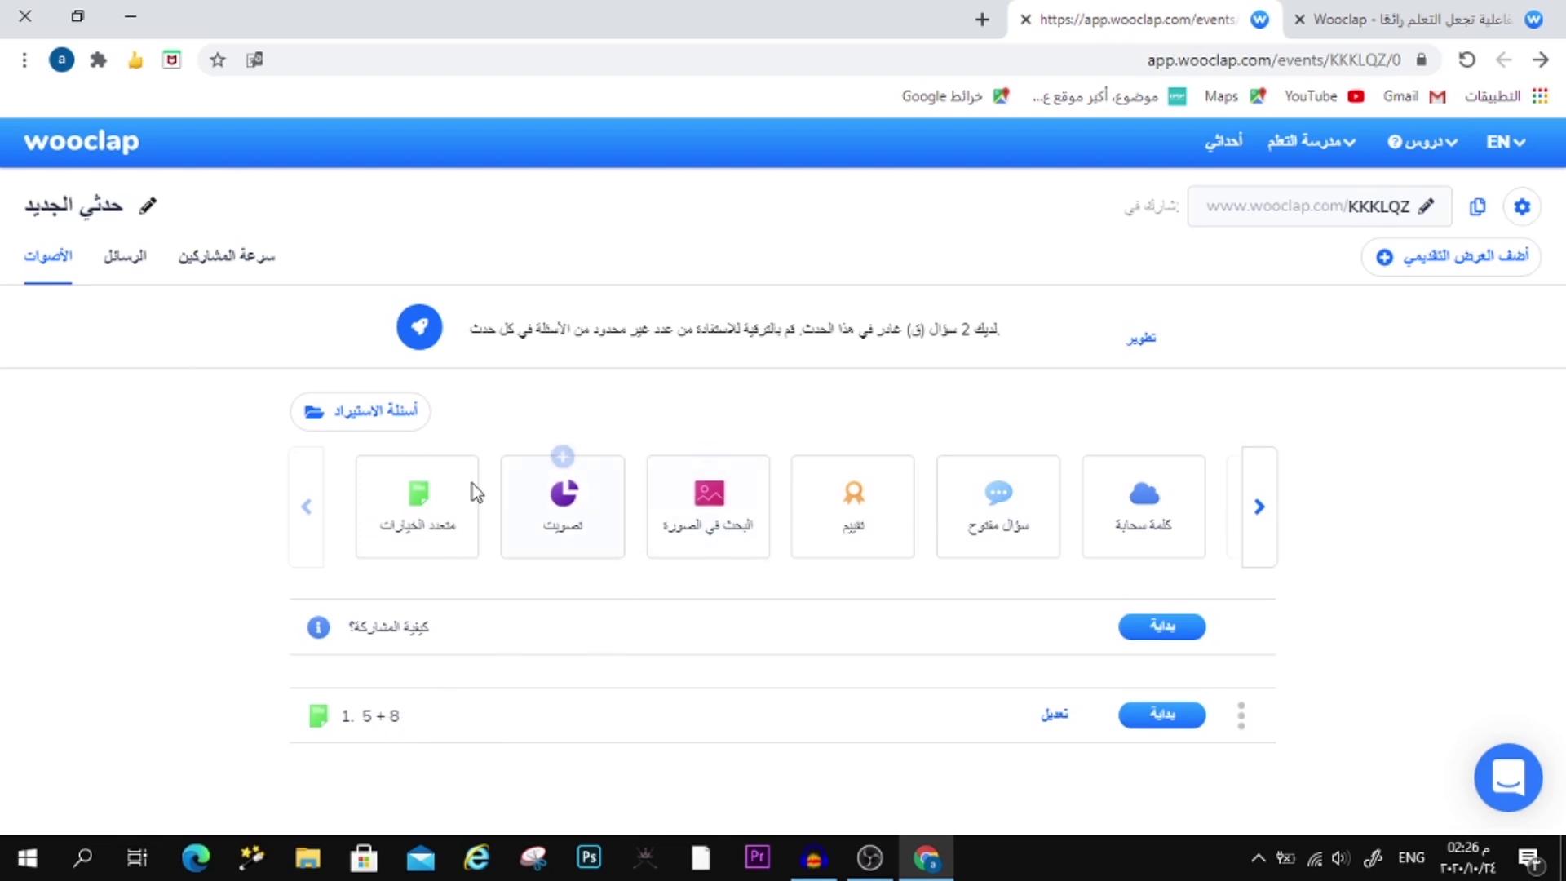
Step: Add a find-on-image question "ضع علامة على الساق في الصورة التالية" and upload the desktop plant image etWqUQ52rKdk-FQt0LNmTA_b
{"action": "left_click", "coordinate": [693, 515]}
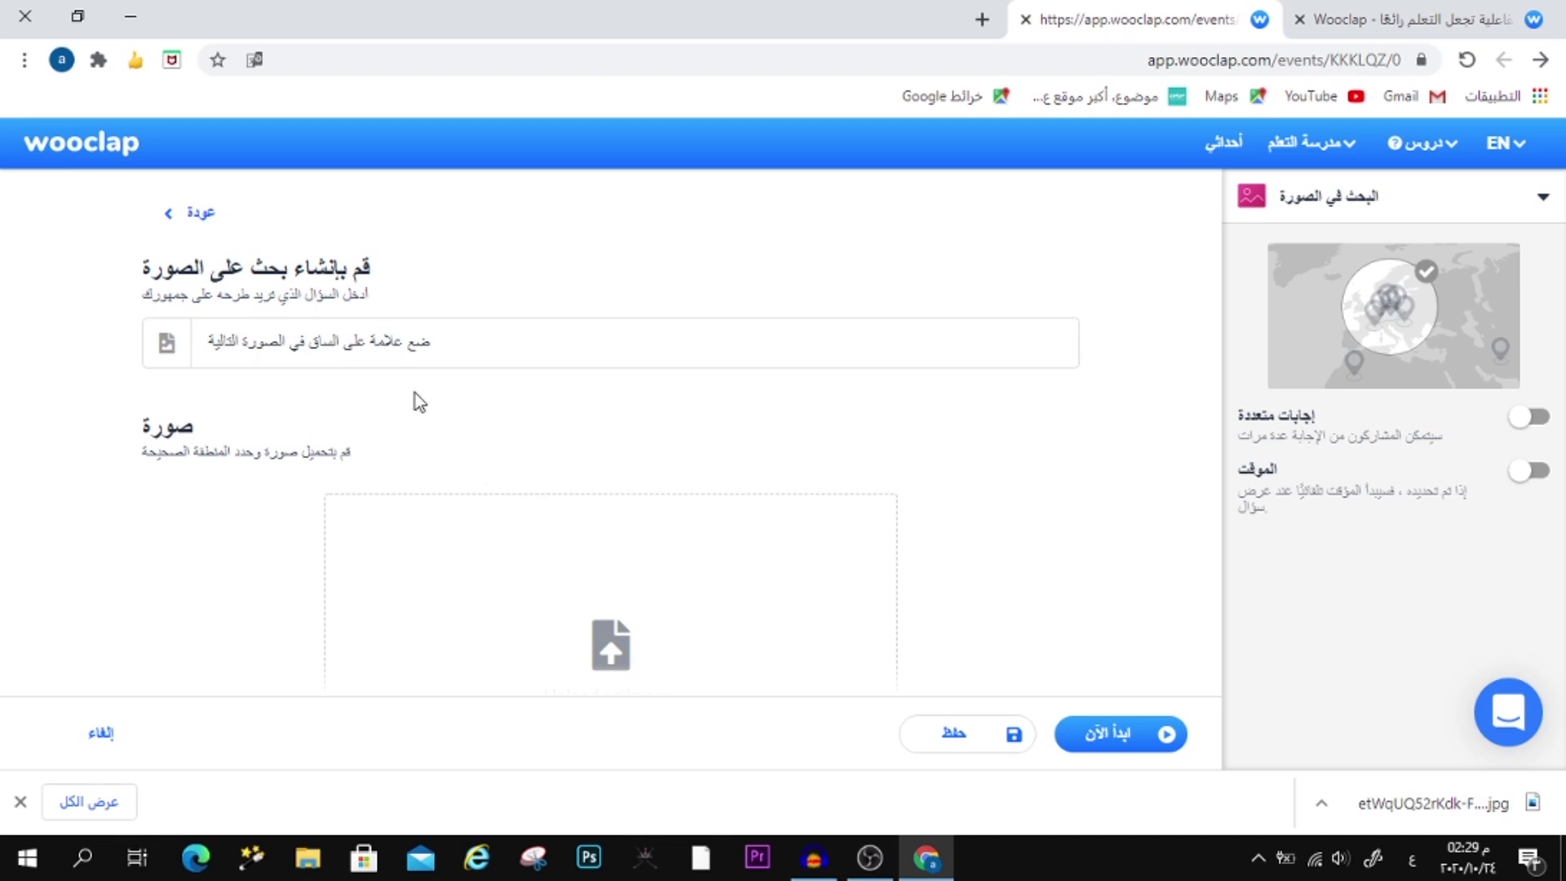
{"action": "scroll", "coordinate": [409, 399], "scroll_direction": "down", "scroll_amount": 2}
{"action": "left_click", "coordinate": [589, 529]}
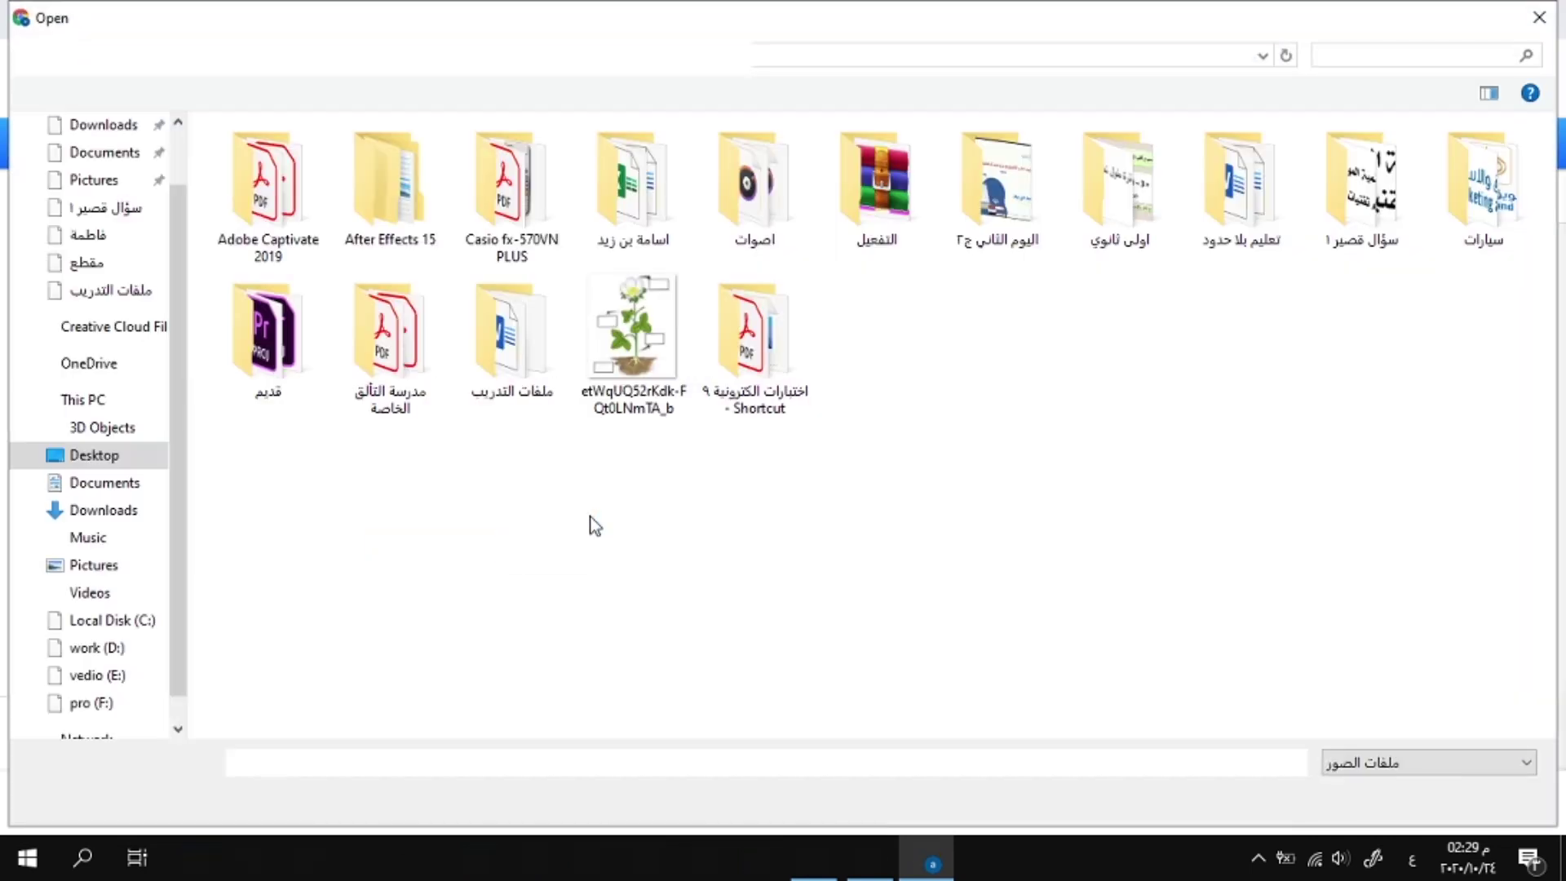
{"action": "left_click", "coordinate": [632, 338]}
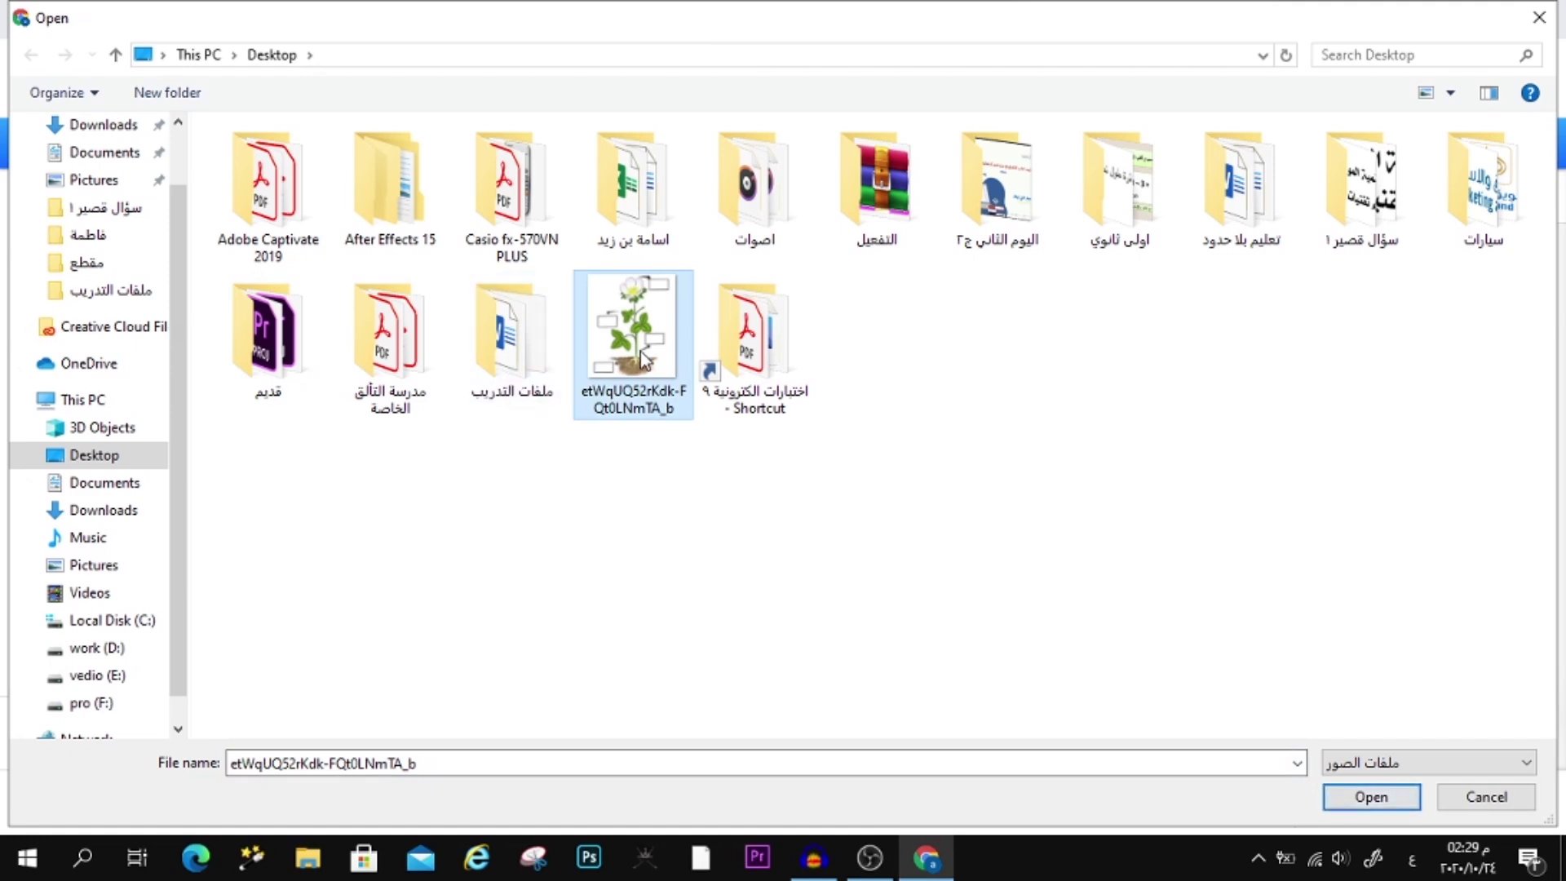
{"action": "left_click", "coordinate": [1370, 797]}
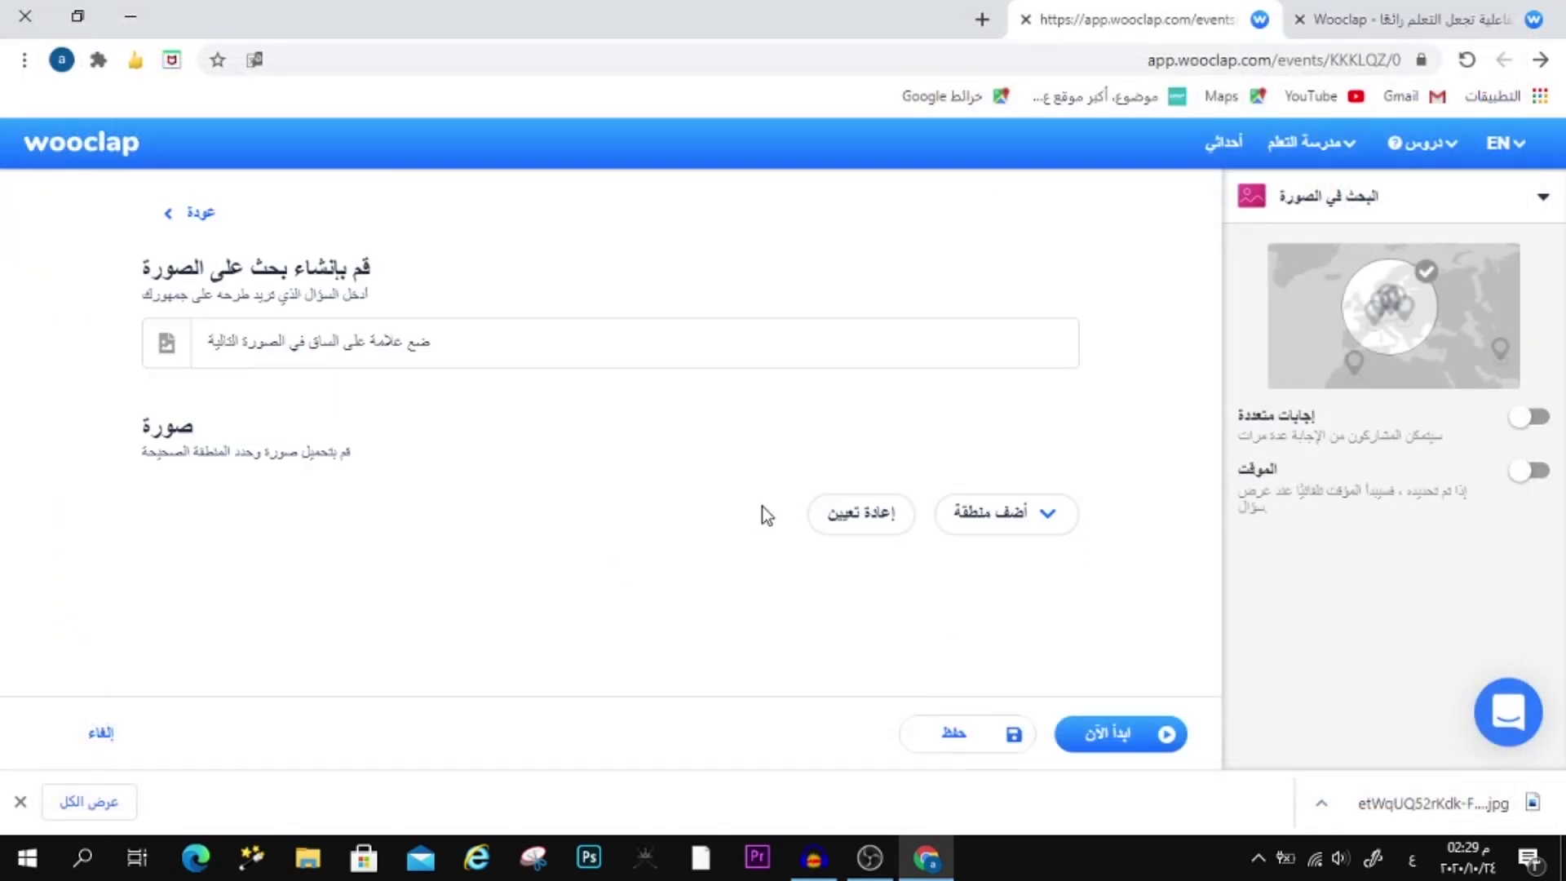
Step: Add an enlarged circular zone over the empty label box beside the plant's stem as the correct area, and save the question
{"action": "scroll", "coordinate": [597, 662], "scroll_direction": "down", "scroll_amount": 2}
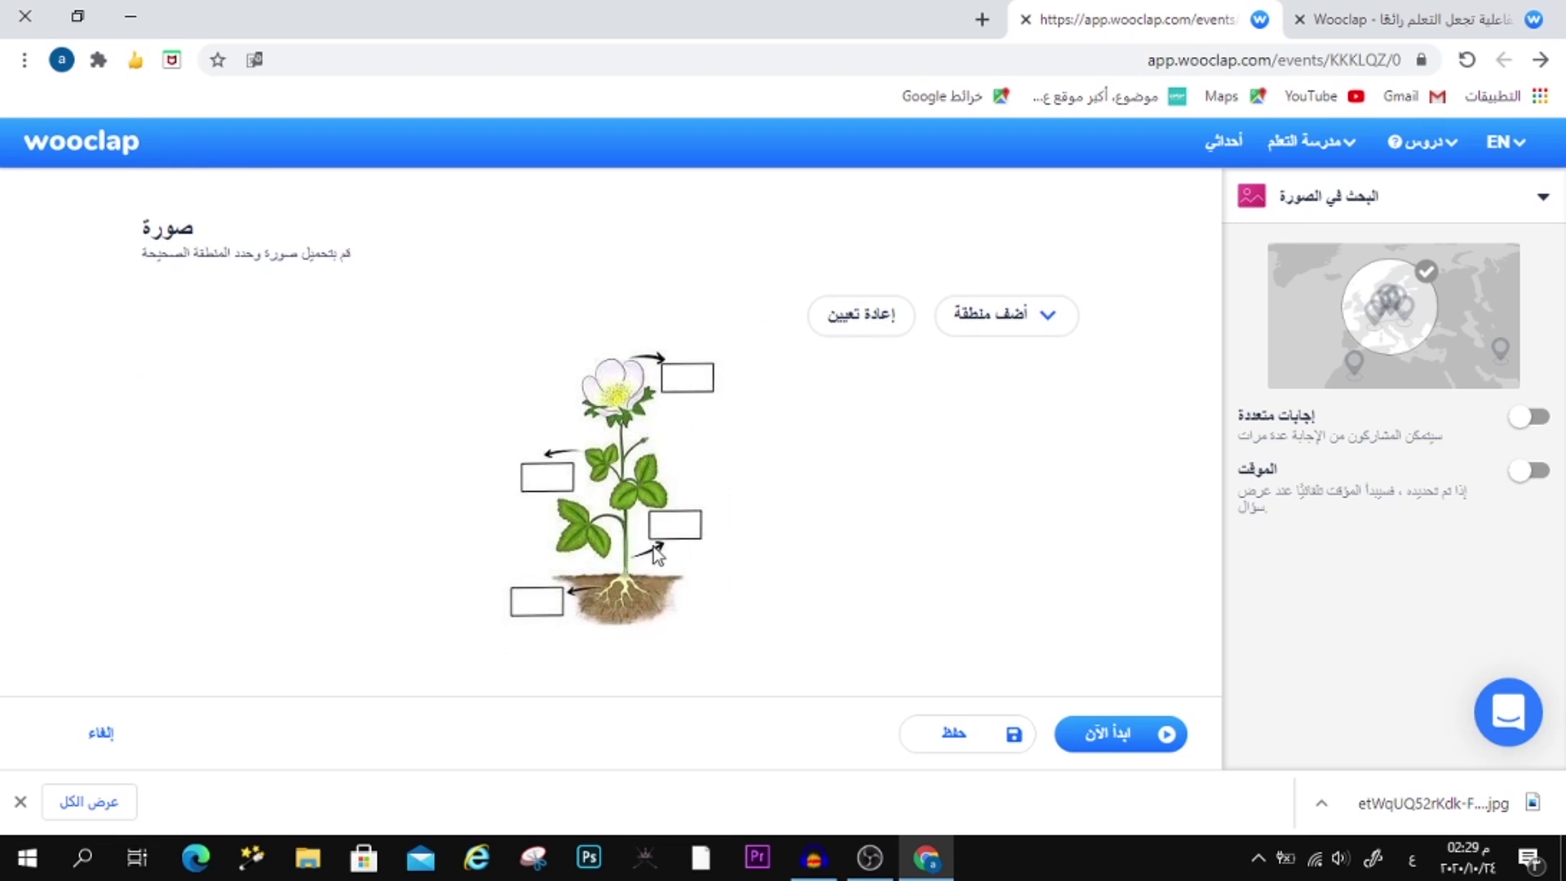
{"action": "left_click", "coordinate": [1013, 337]}
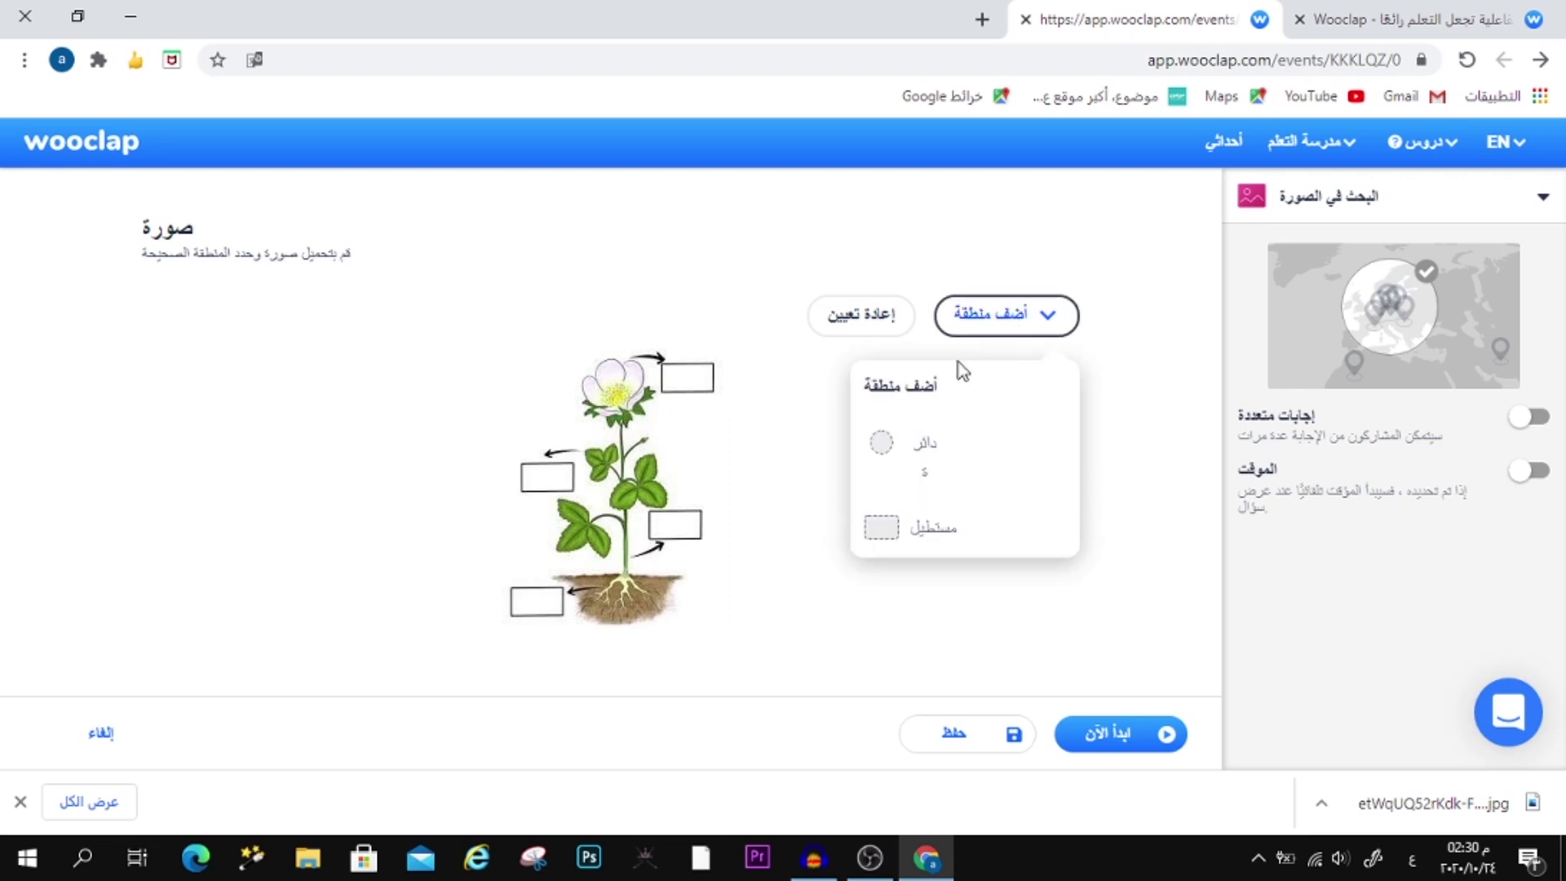
{"action": "left_click", "coordinate": [882, 444]}
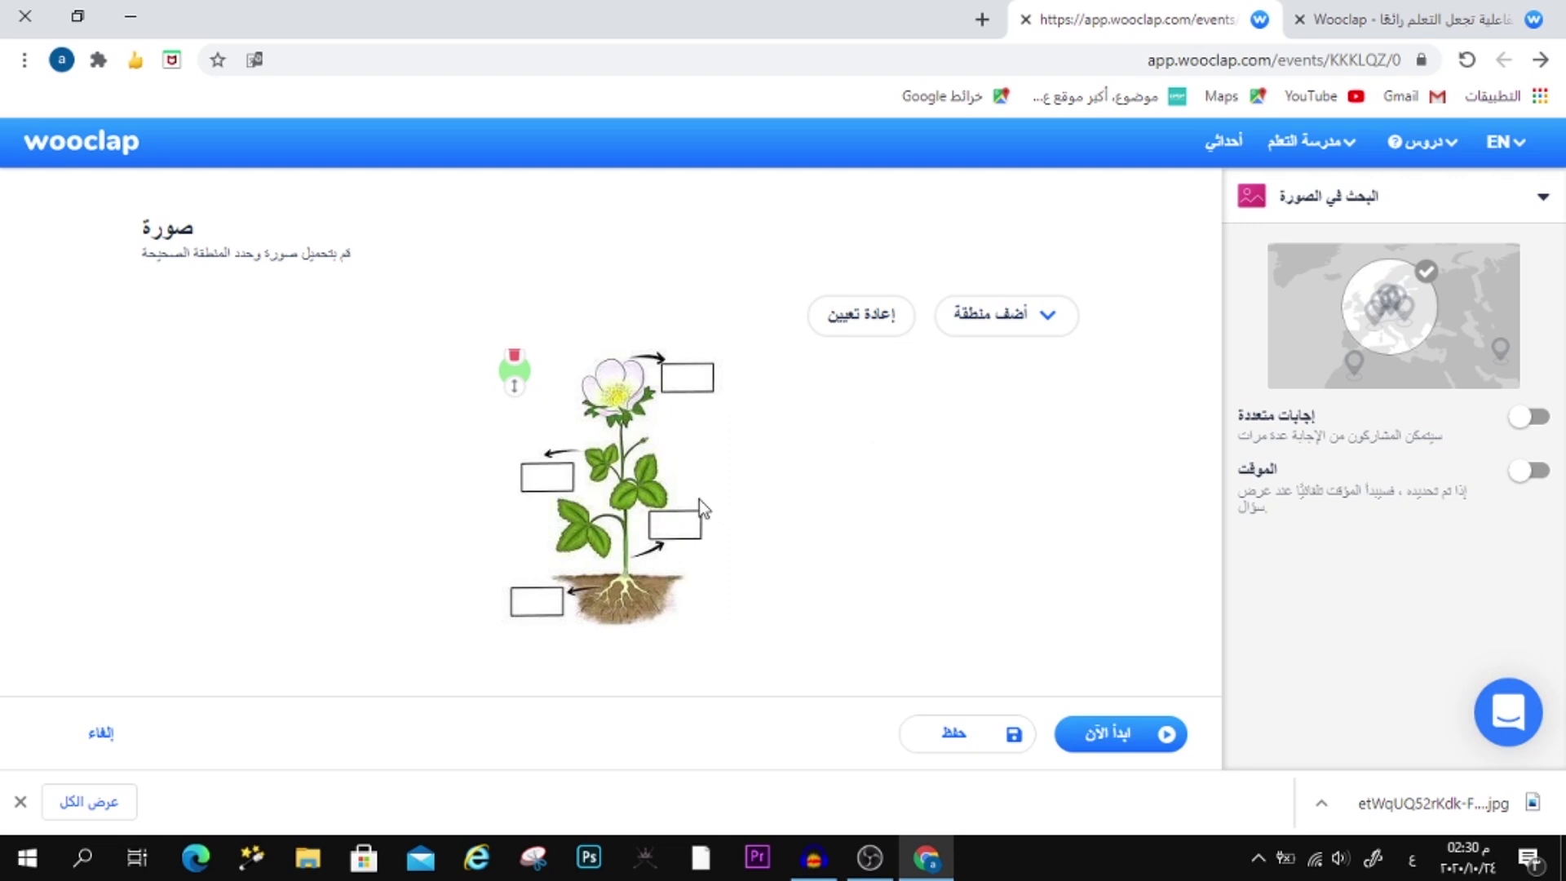
{"action": "mouse_move", "coordinate": [514, 391]}
{"action": "left_mouse_down"}
{"action": "mouse_move", "coordinate": [497, 426]}
{"action": "mouse_move", "coordinate": [612, 440]}
{"action": "mouse_move", "coordinate": [683, 532]}
{"action": "left_mouse_up"}
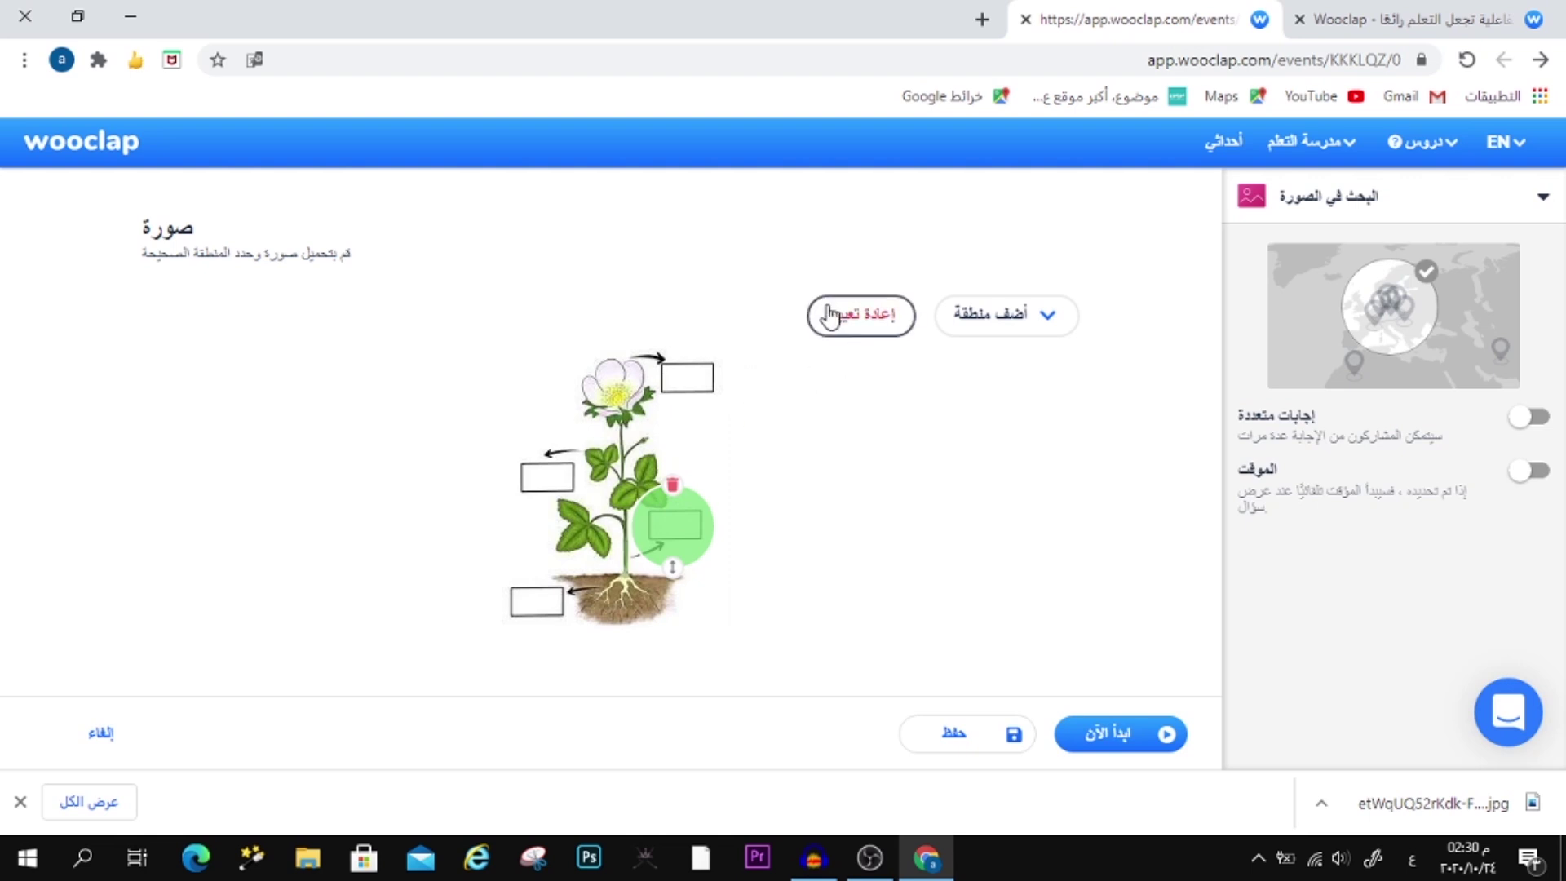
{"action": "scroll", "coordinate": [403, 481], "scroll_direction": "up", "scroll_amount": 3}
{"action": "scroll", "coordinate": [454, 429], "scroll_direction": "down", "scroll_amount": 3}
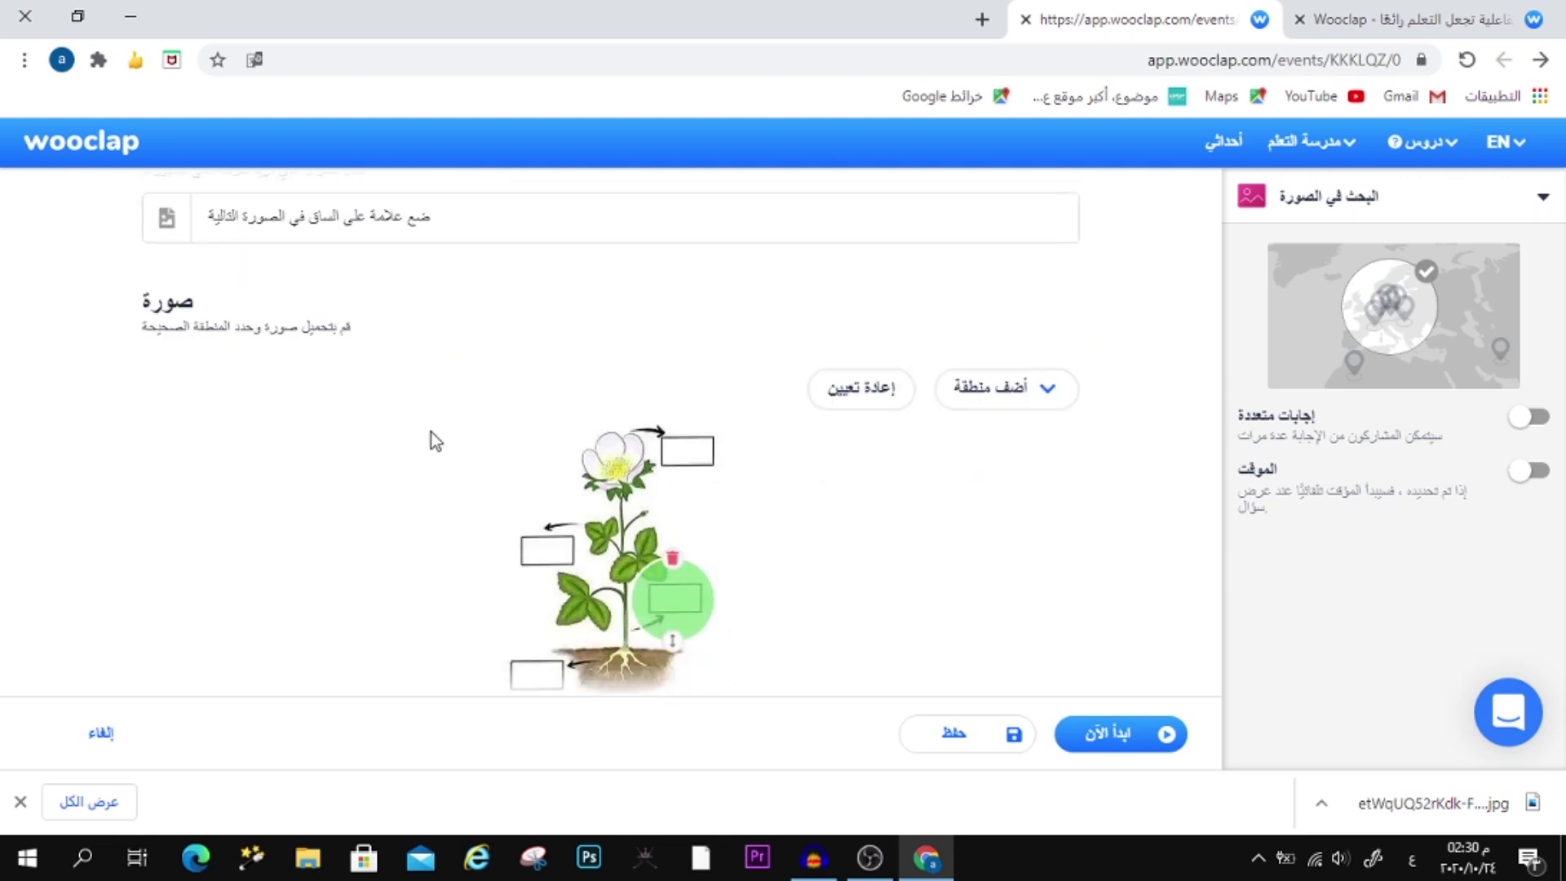
{"action": "left_click", "coordinate": [984, 733]}
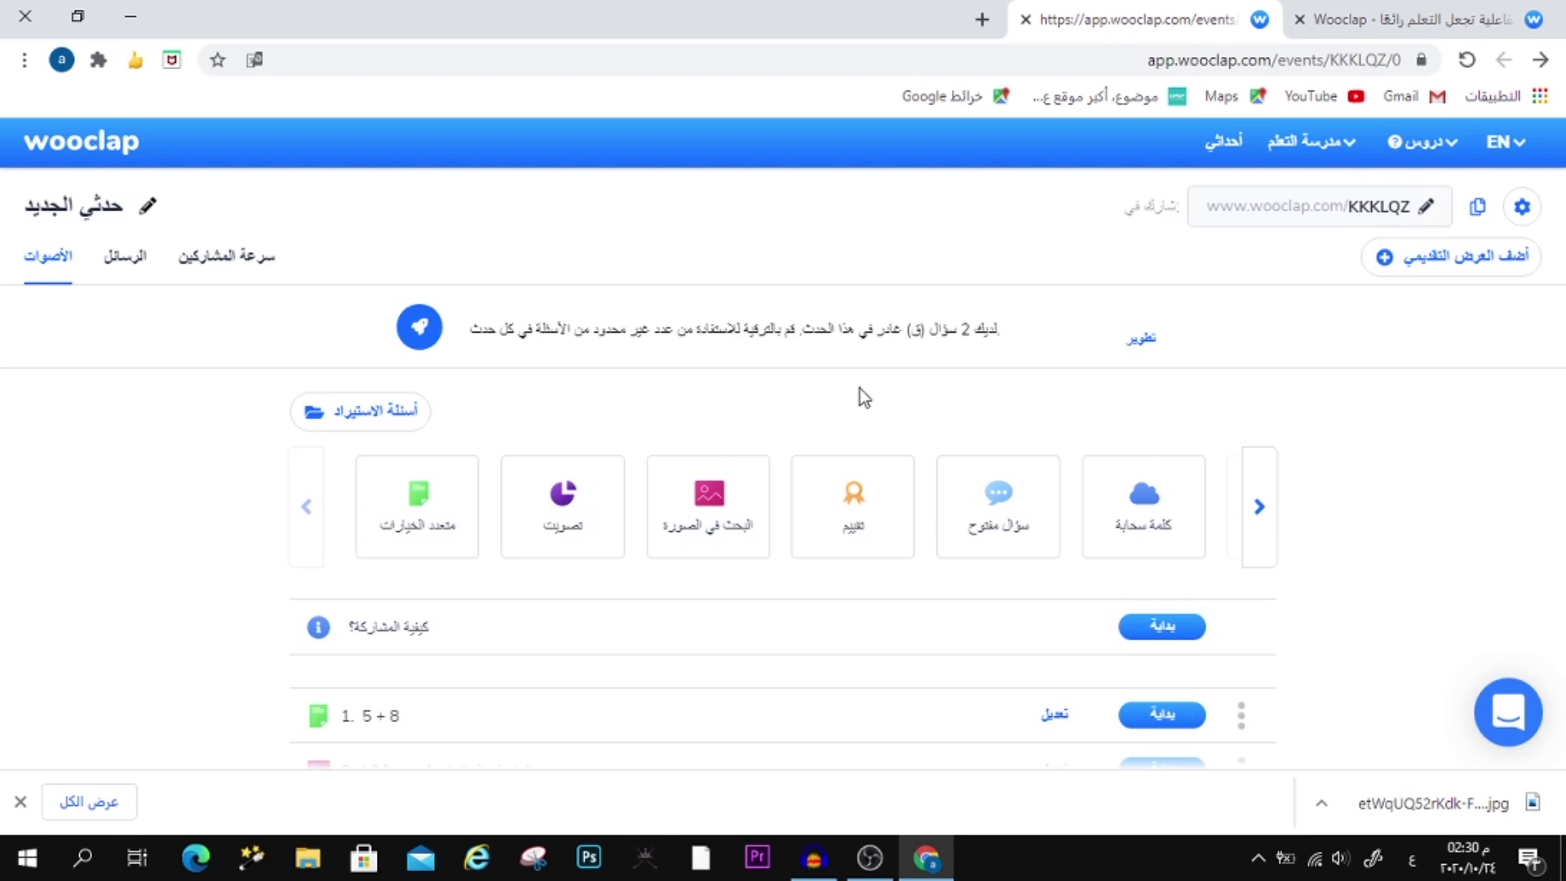
Step: Look over the event's list of saved questions below the question types
{"action": "scroll", "coordinate": [839, 579], "scroll_direction": "down", "scroll_amount": 5}
{"action": "scroll", "coordinate": [846, 563], "scroll_direction": "up", "scroll_amount": 5}
{"action": "scroll", "coordinate": [457, 571], "scroll_direction": "down", "scroll_amount": 3}
{"action": "scroll", "coordinate": [391, 513], "scroll_direction": "up", "scroll_amount": 3}
{"action": "scroll", "coordinate": [541, 639], "scroll_direction": "down", "scroll_amount": 1}
{"action": "scroll", "coordinate": [588, 619], "scroll_direction": "down", "scroll_amount": 1}
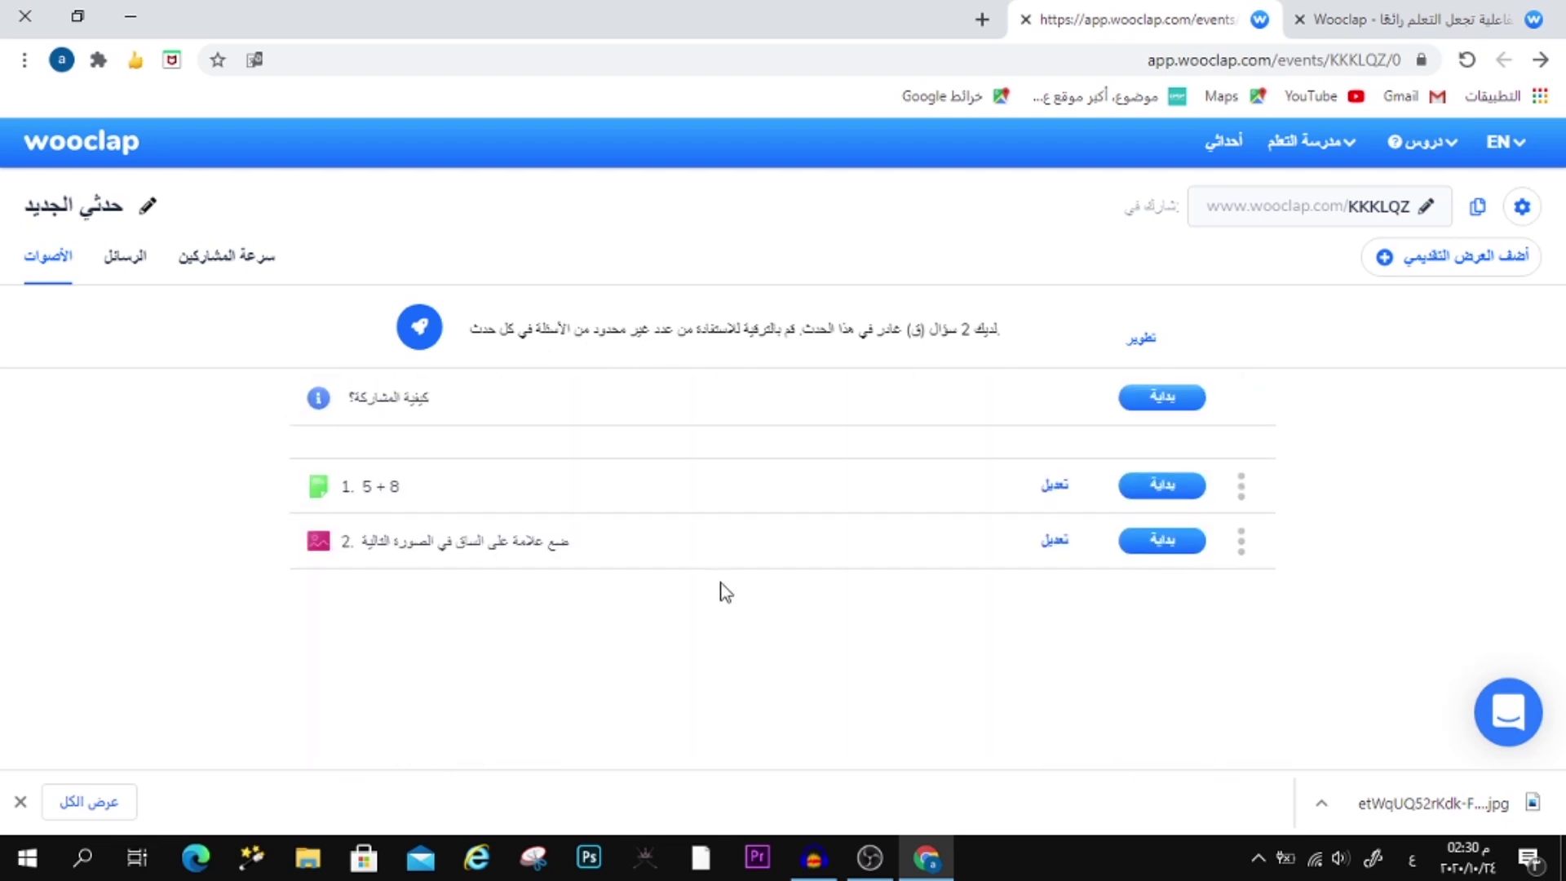
{"action": "scroll", "coordinate": [652, 579], "scroll_direction": "up", "scroll_amount": 2}
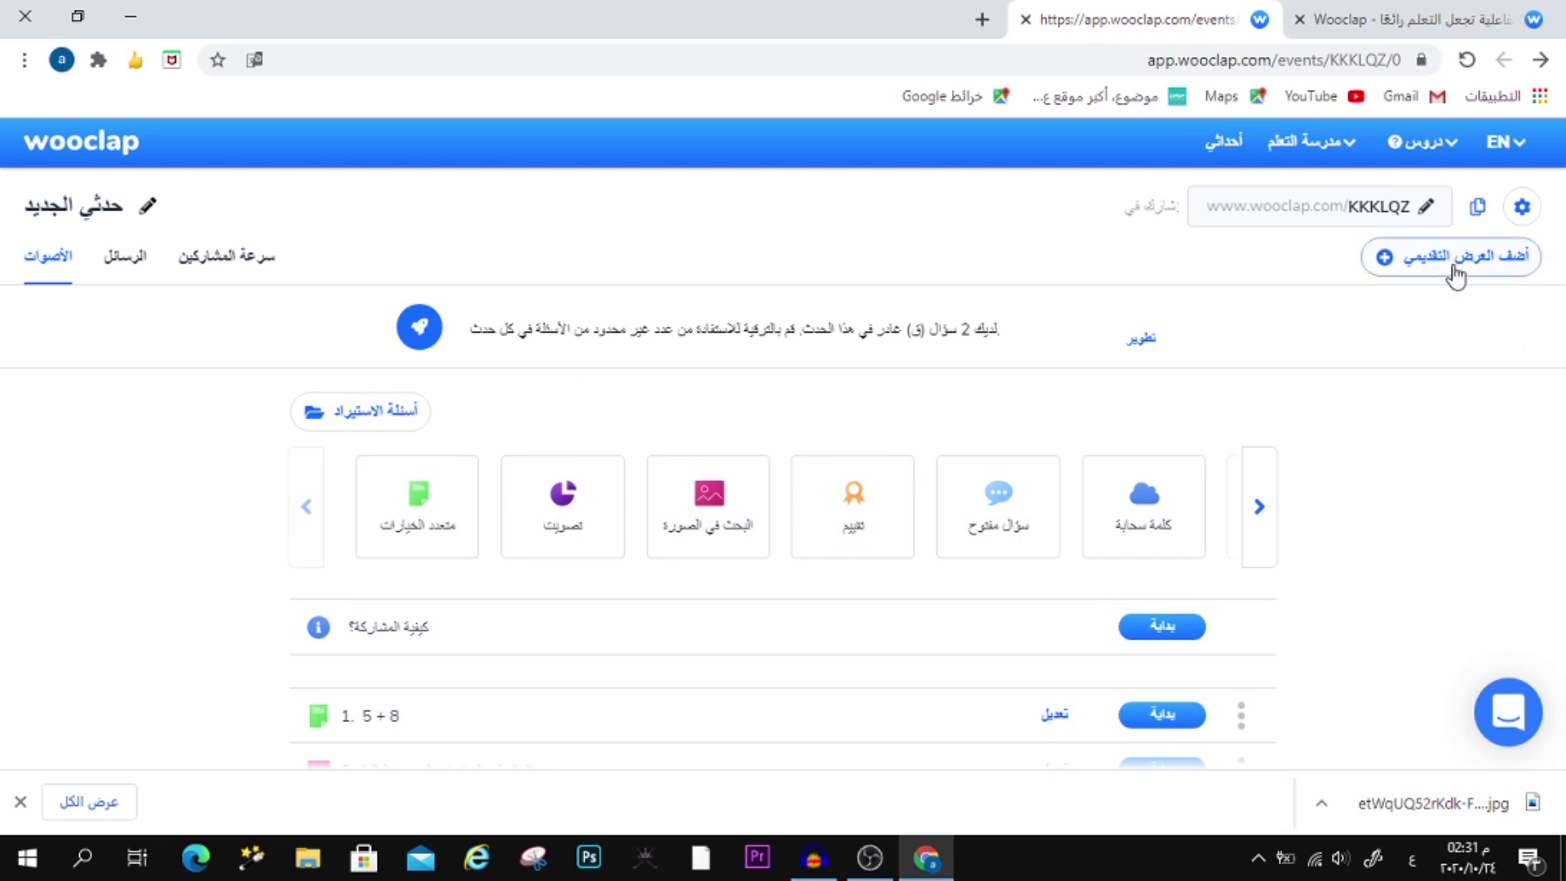
Step: Upload the PowerPoint file الوحدة الاولى from the desktop to the event and start presenting it
{"action": "left_click", "coordinate": [1426, 263]}
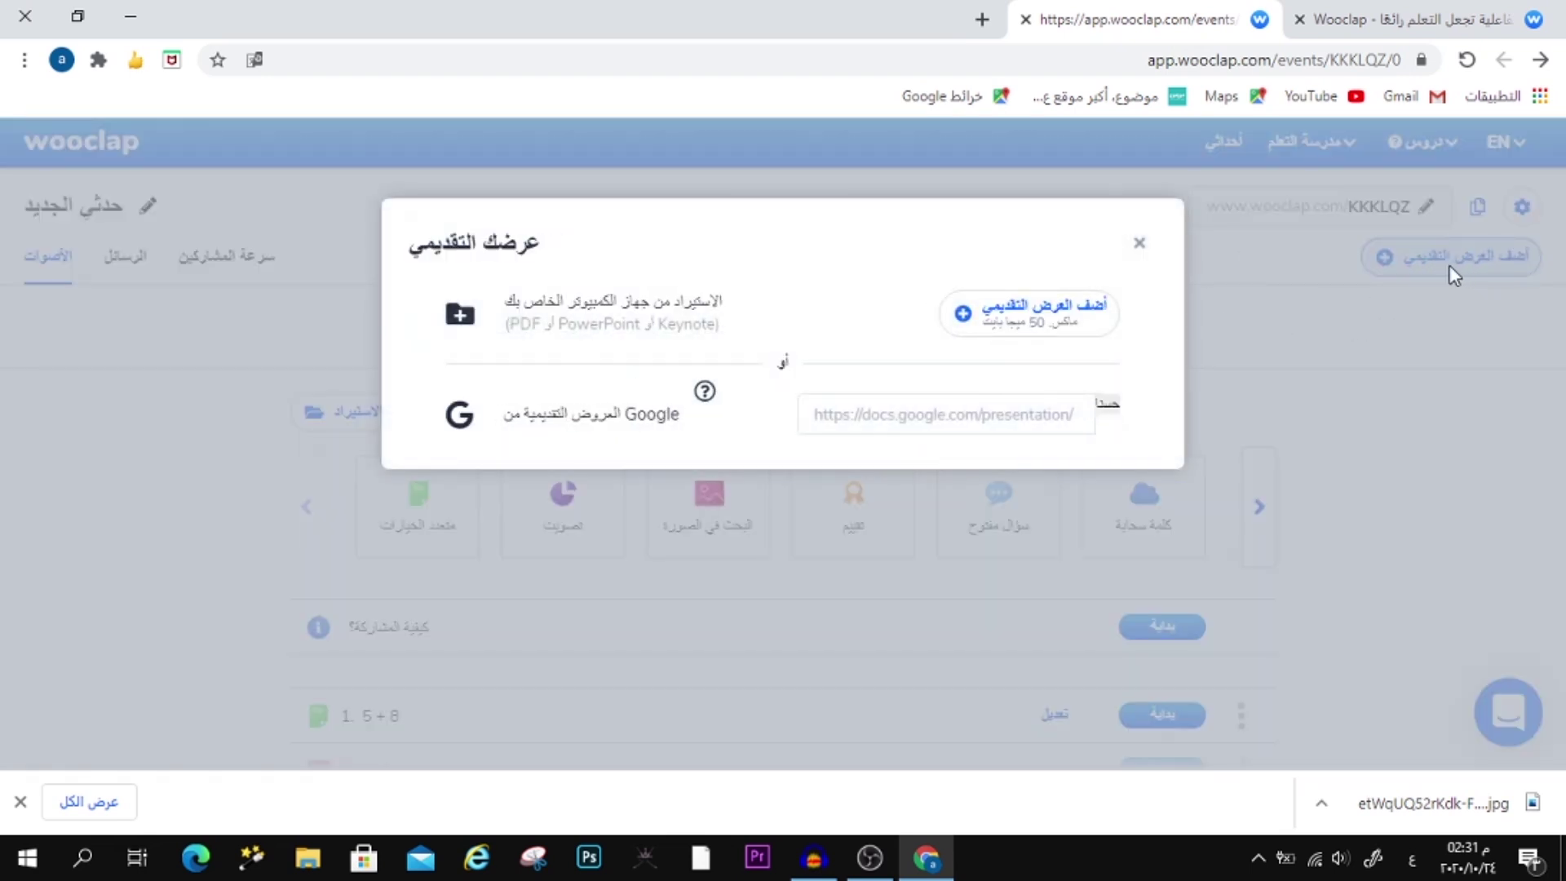
{"action": "left_click", "coordinate": [839, 405]}
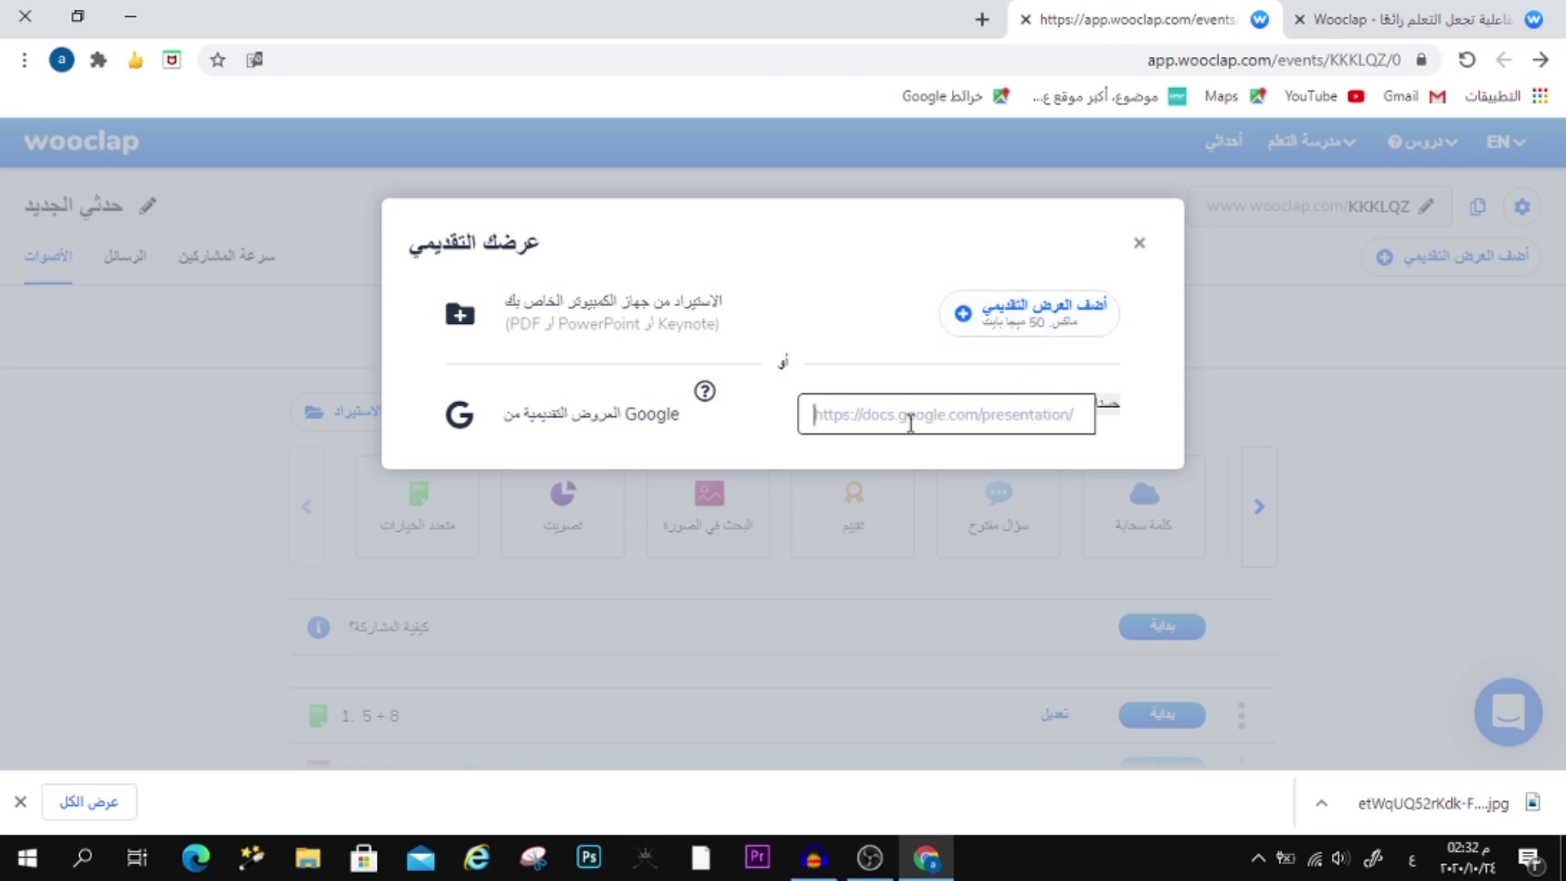
{"action": "left_click", "coordinate": [1012, 321]}
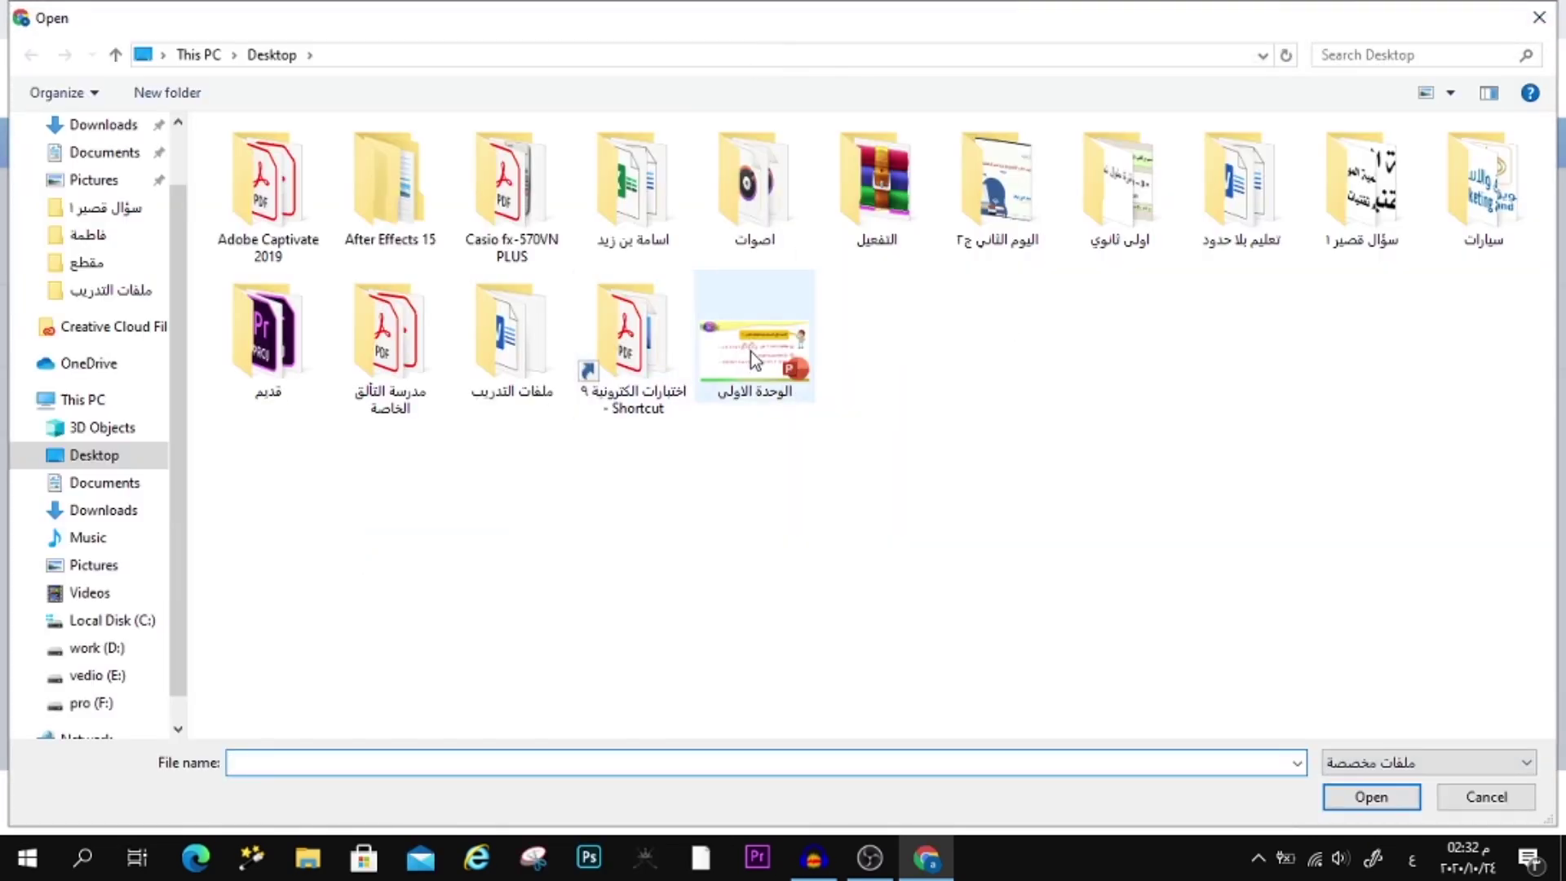
{"action": "left_click", "coordinate": [772, 368]}
{"action": "left_click", "coordinate": [1353, 795]}
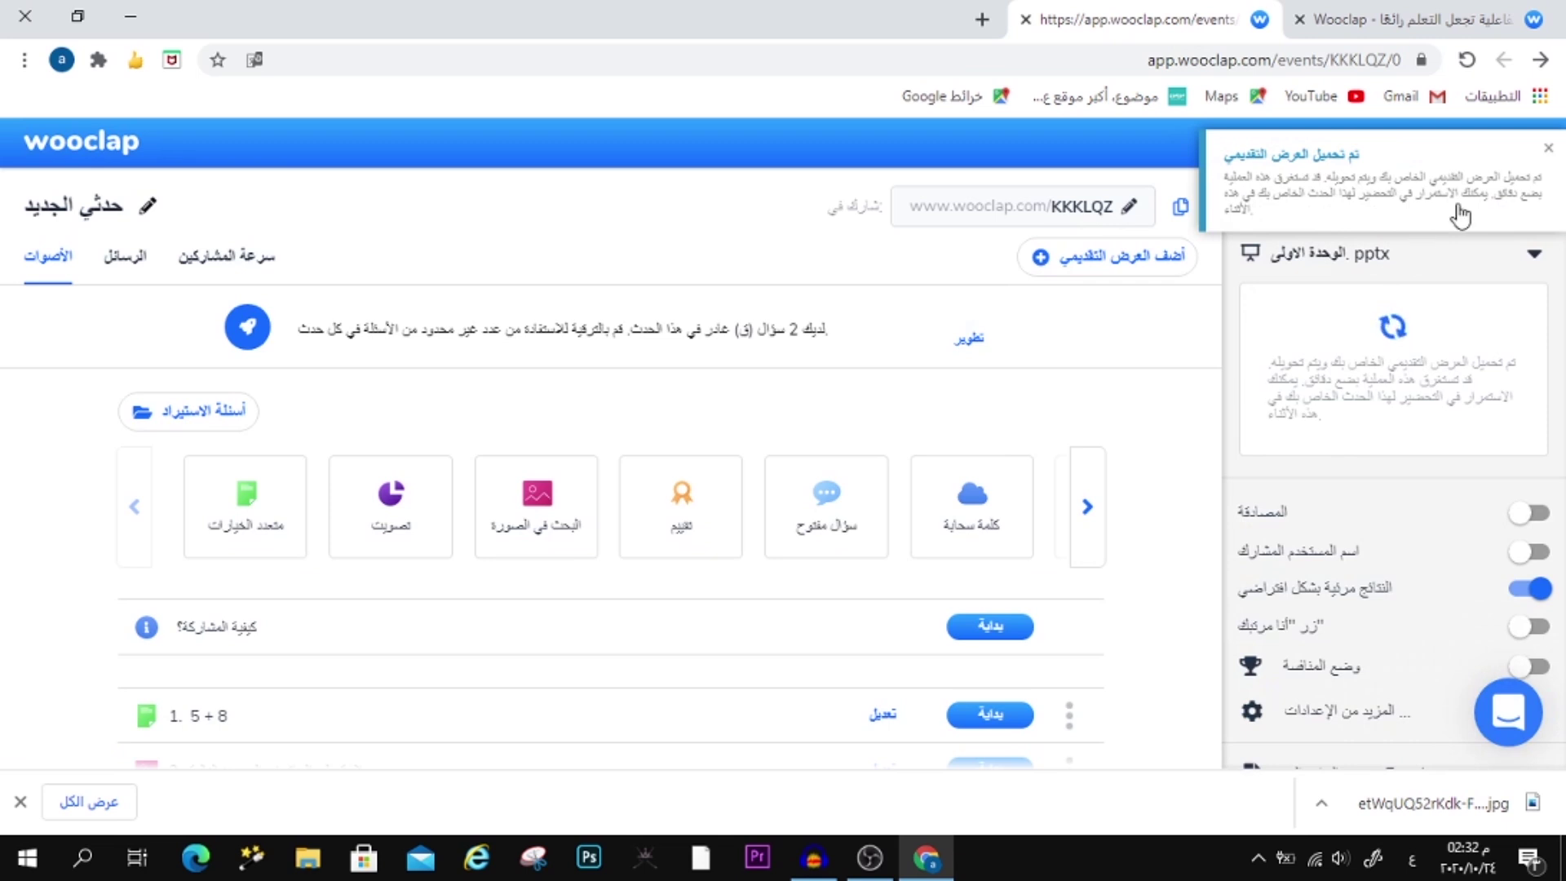
{"action": "left_click", "coordinate": [1547, 148]}
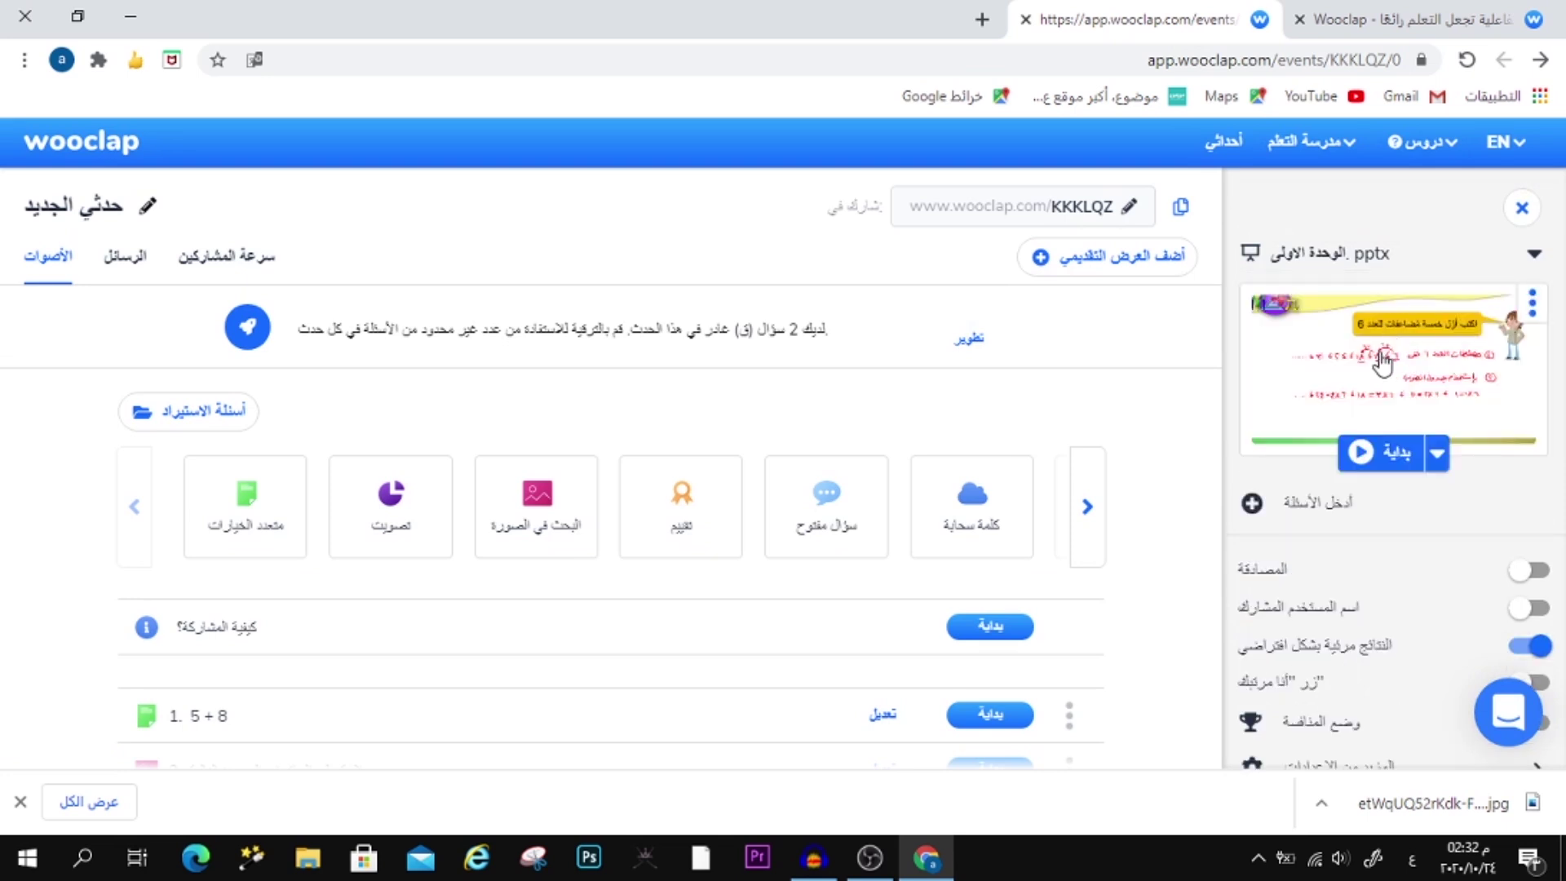
{"action": "left_click", "coordinate": [1393, 455]}
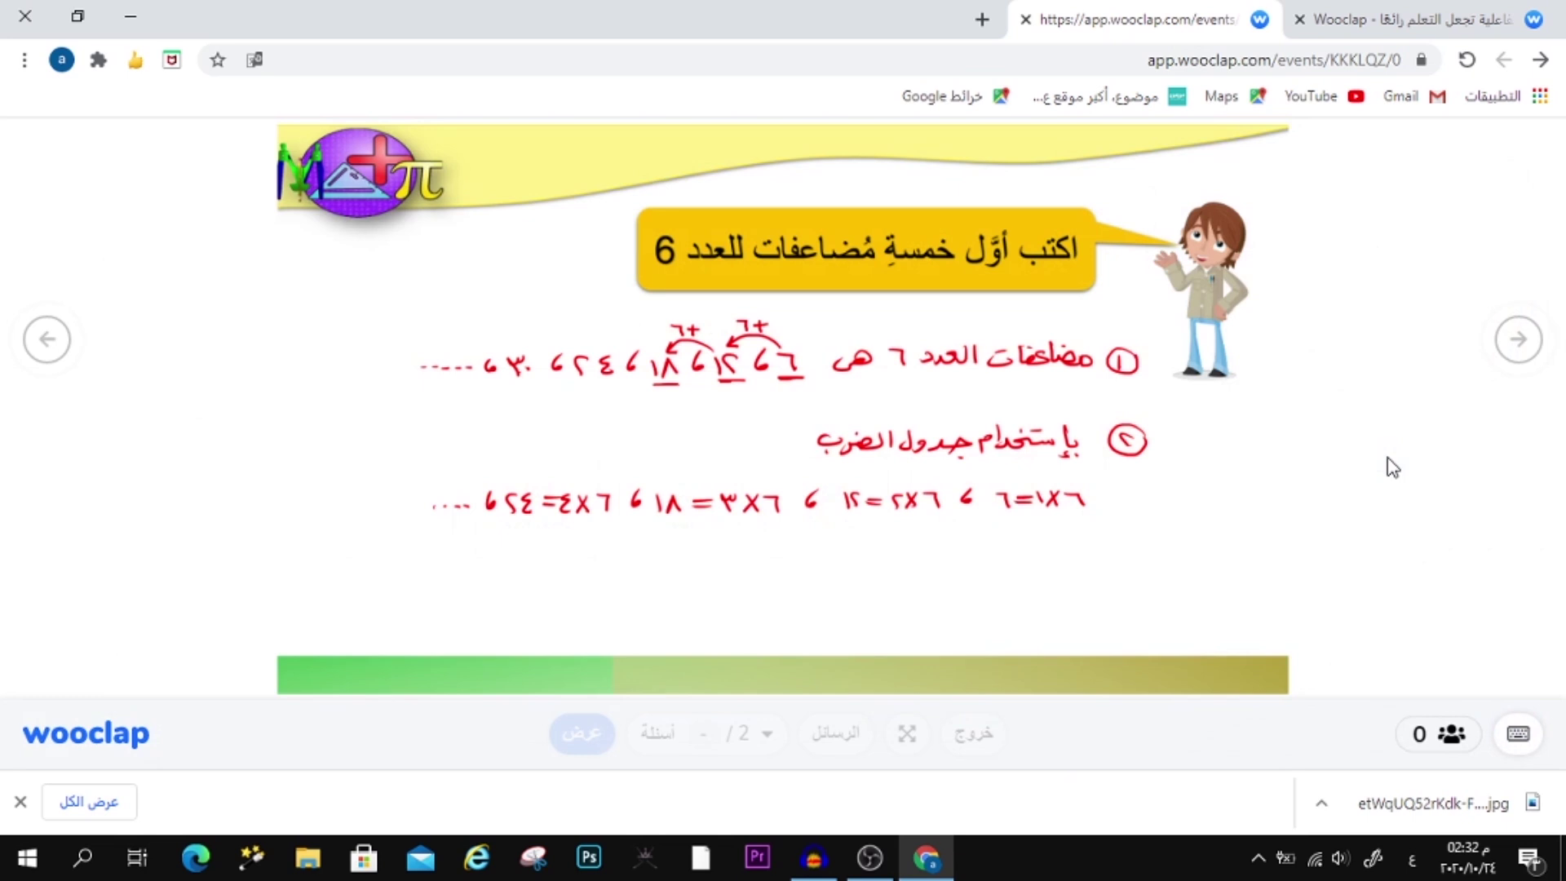
Step: Page forward and back through the presented slides of the uploaded presentation, and exit the presentation view
{"action": "left_click", "coordinate": [1517, 340]}
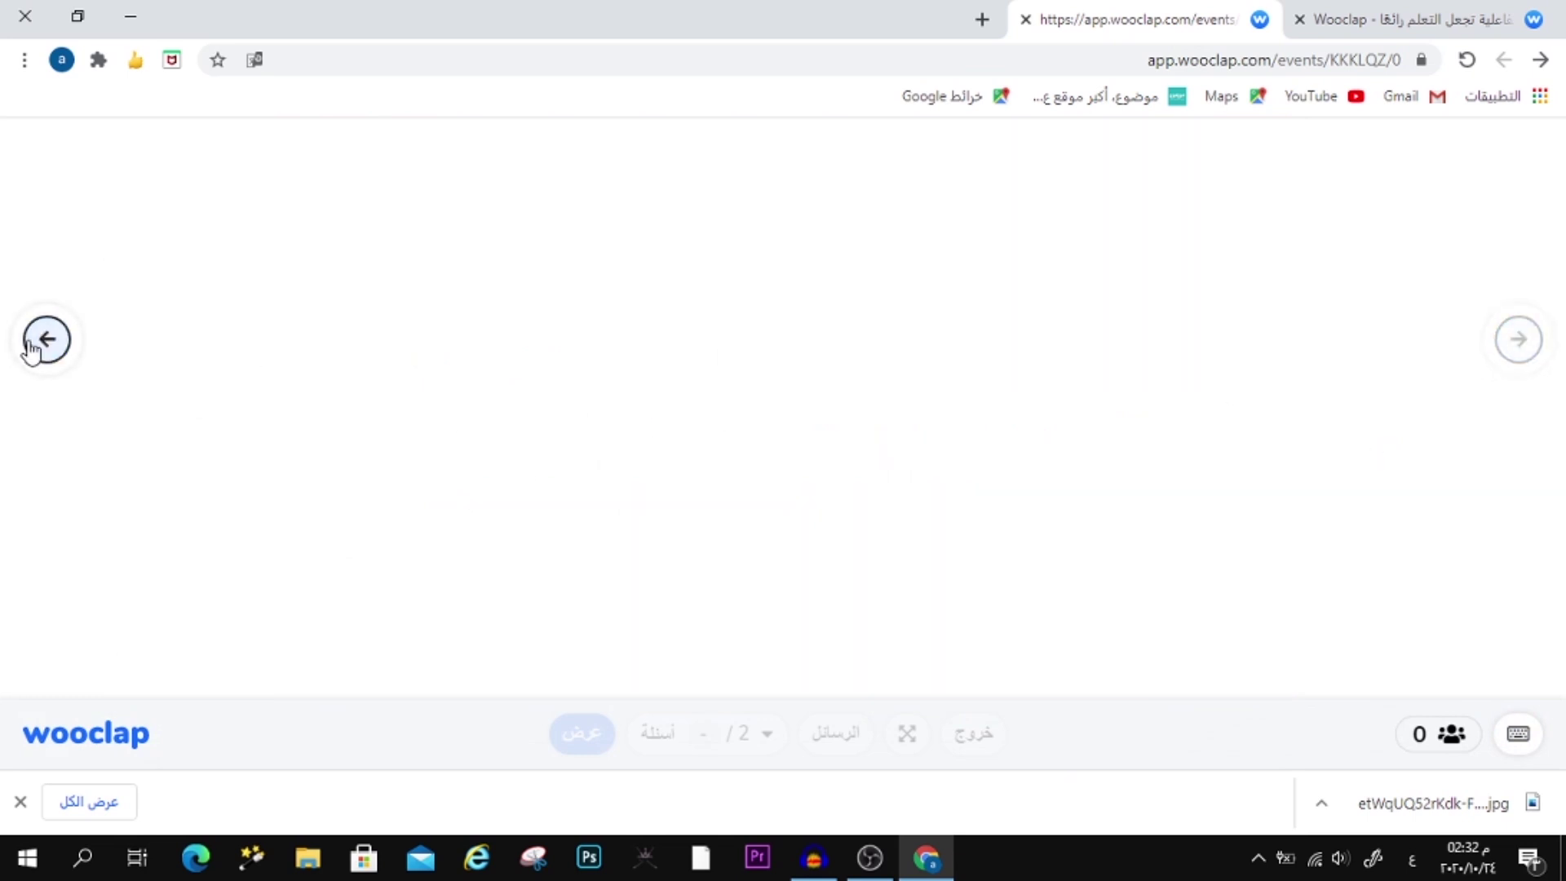
{"action": "left_click", "coordinate": [40, 342]}
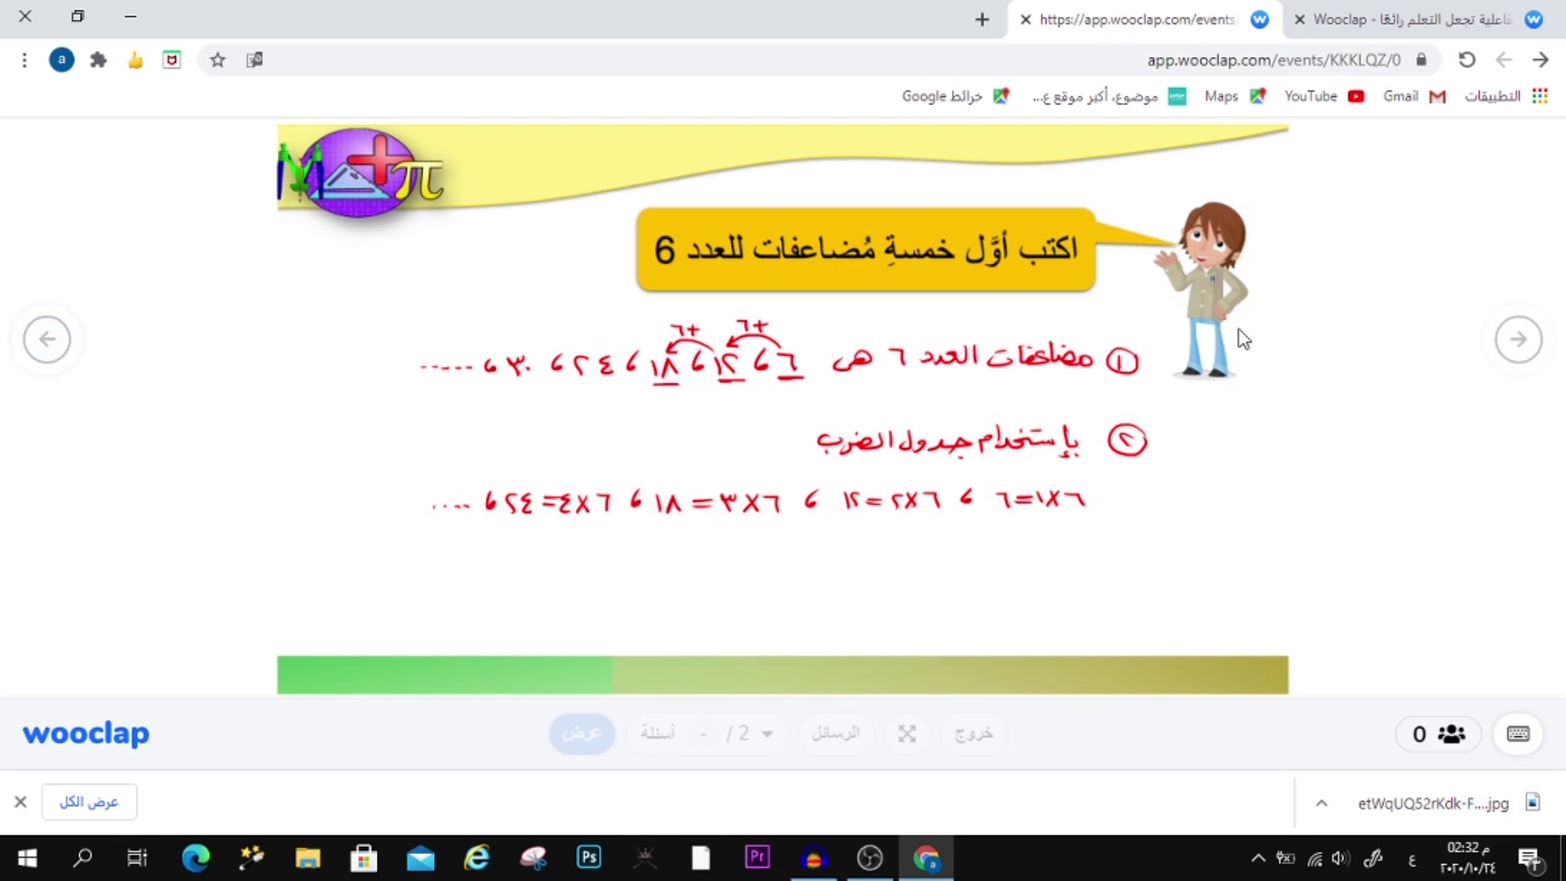
{"action": "left_click", "coordinate": [1516, 339]}
{"action": "left_click", "coordinate": [1517, 339]}
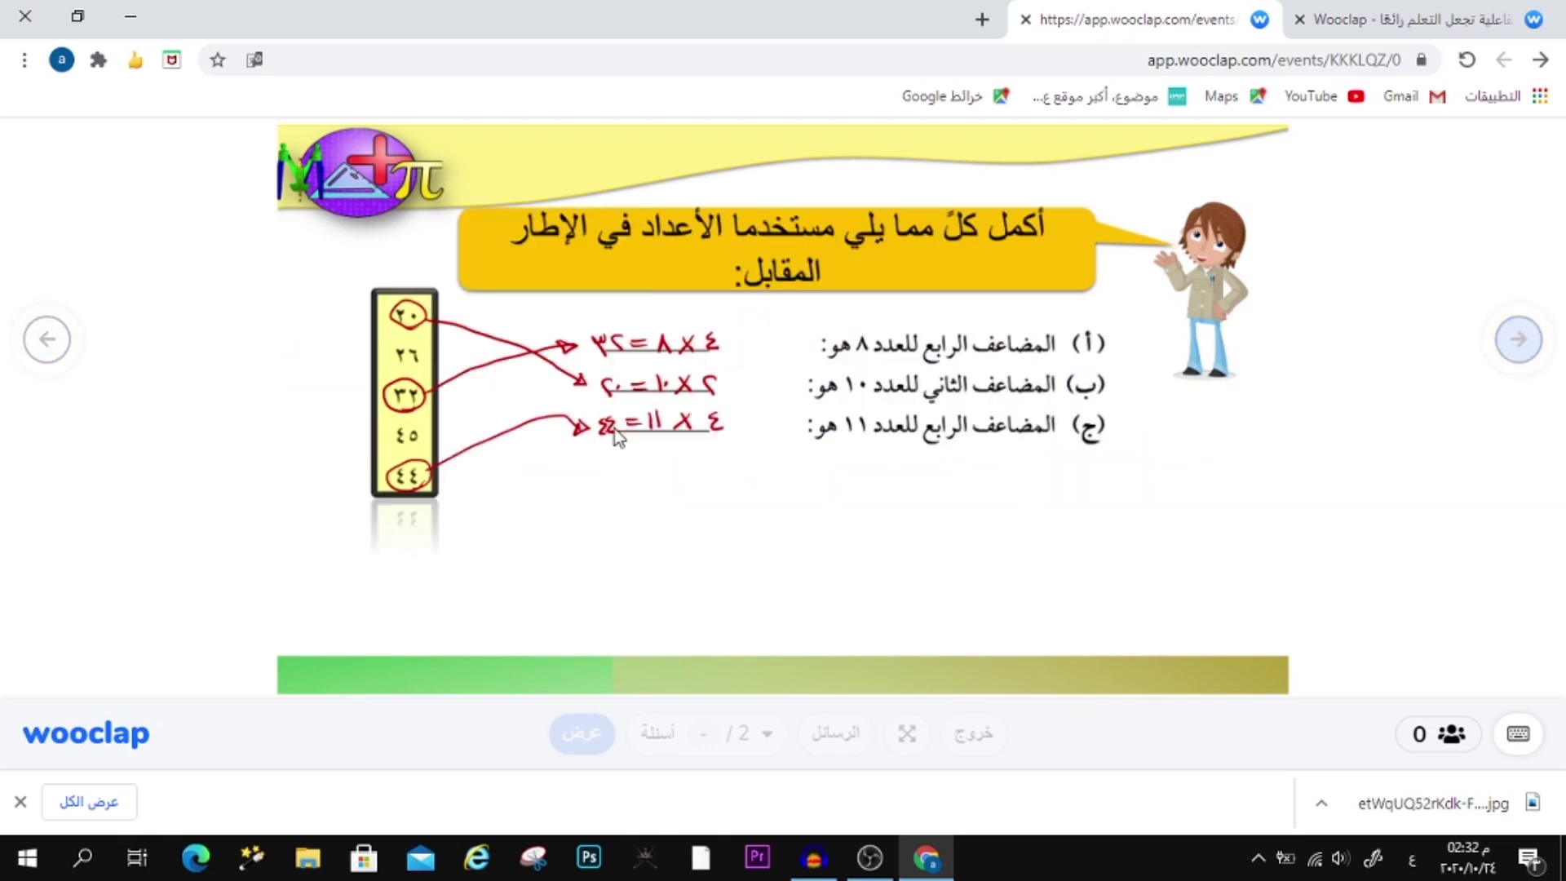
{"action": "left_click", "coordinate": [45, 340]}
{"action": "left_click", "coordinate": [45, 339]}
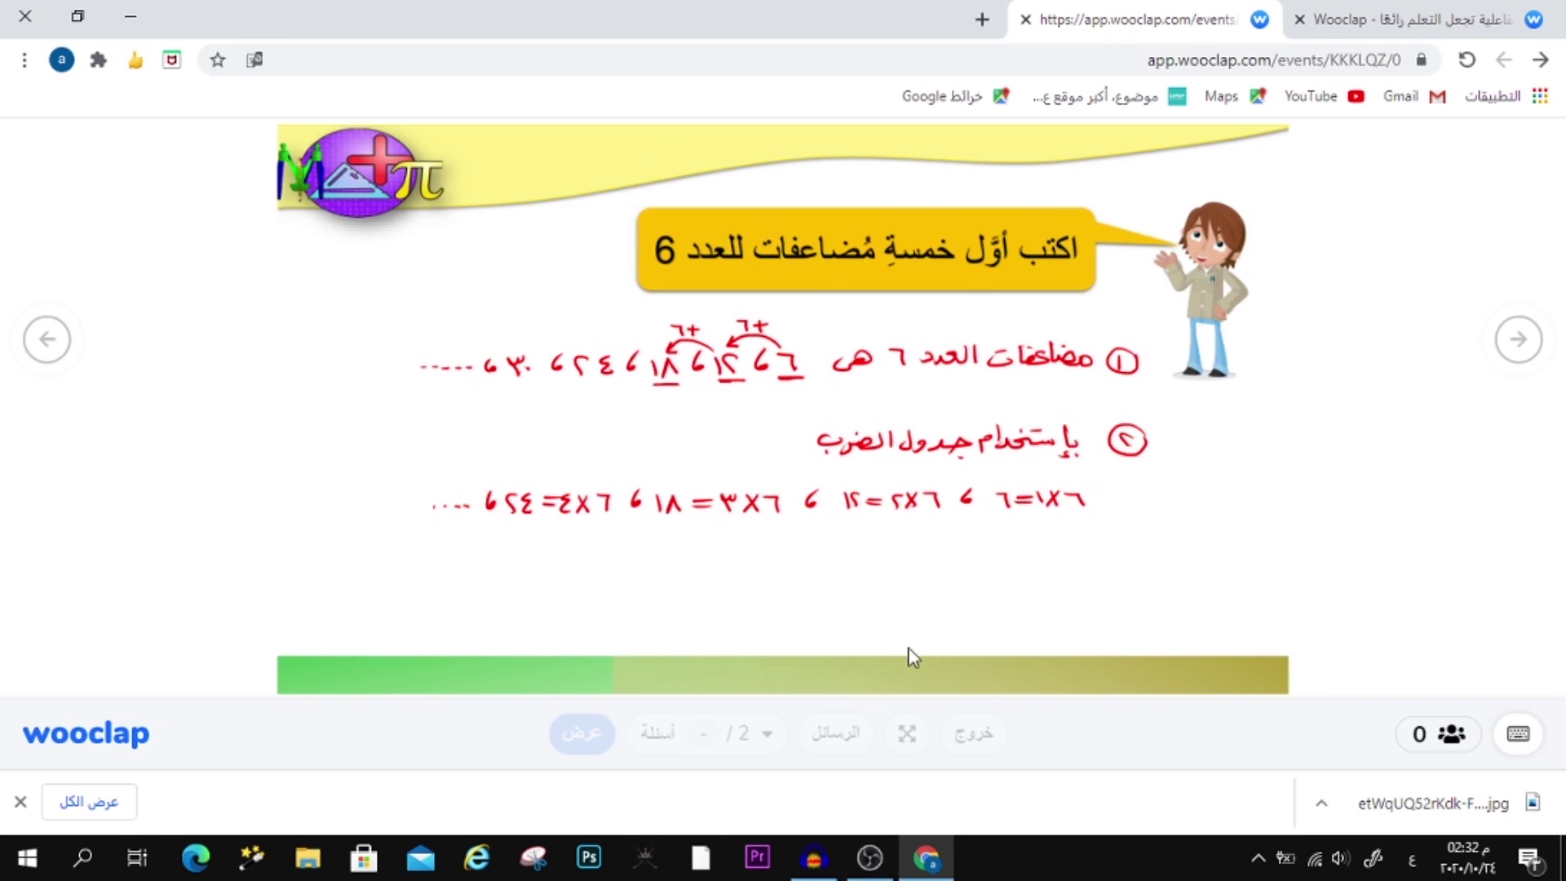
{"action": "left_click", "coordinate": [975, 736]}
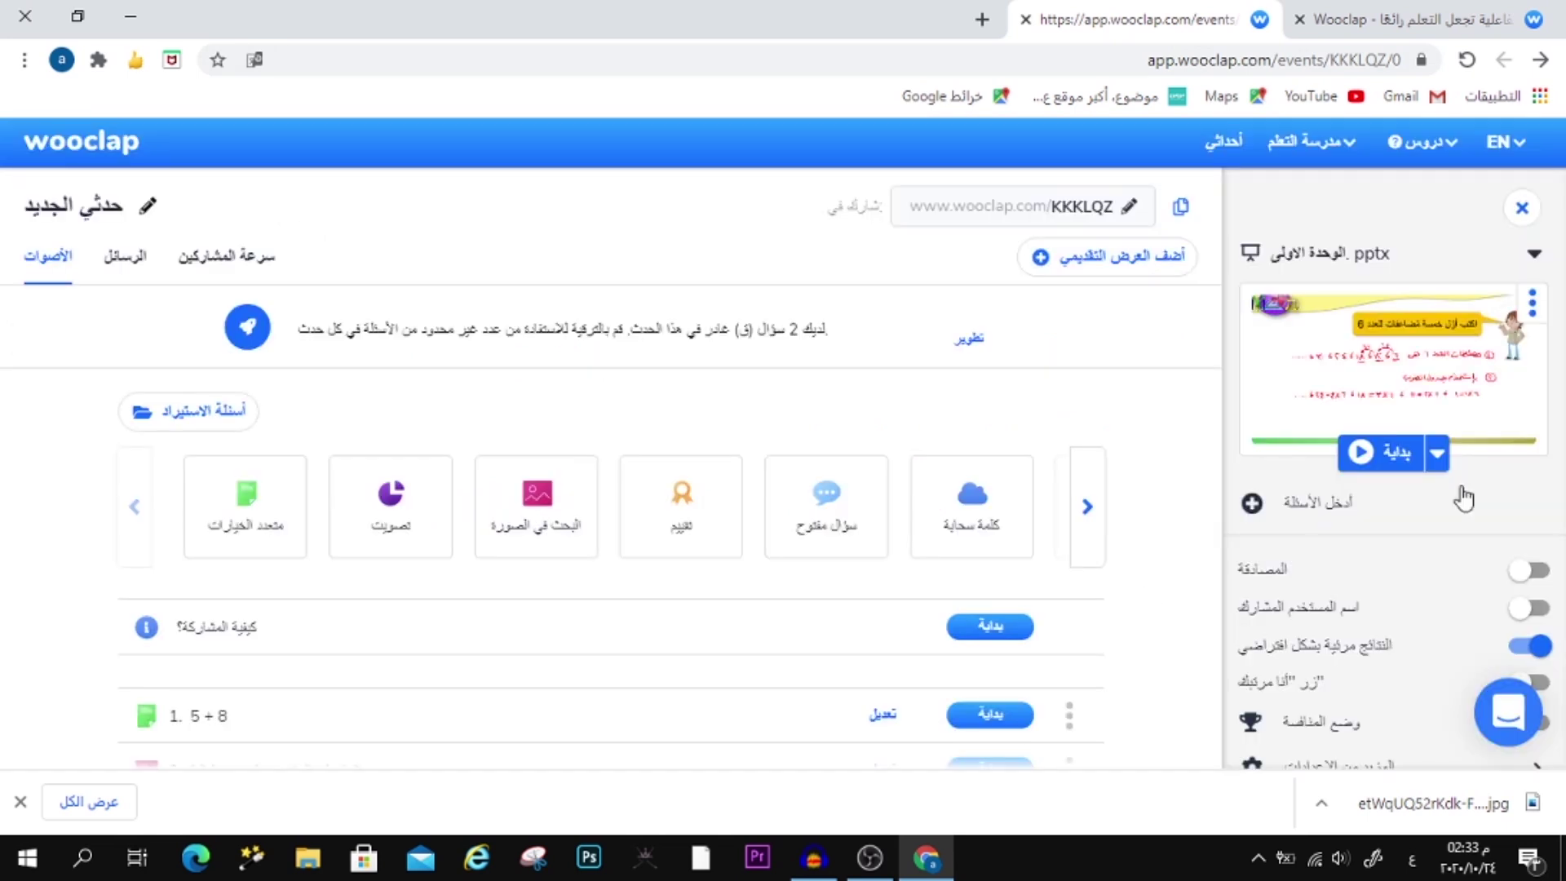
Step: Examine the uploaded presentation's options for downloading and deleting the file
{"action": "left_click", "coordinate": [1532, 304]}
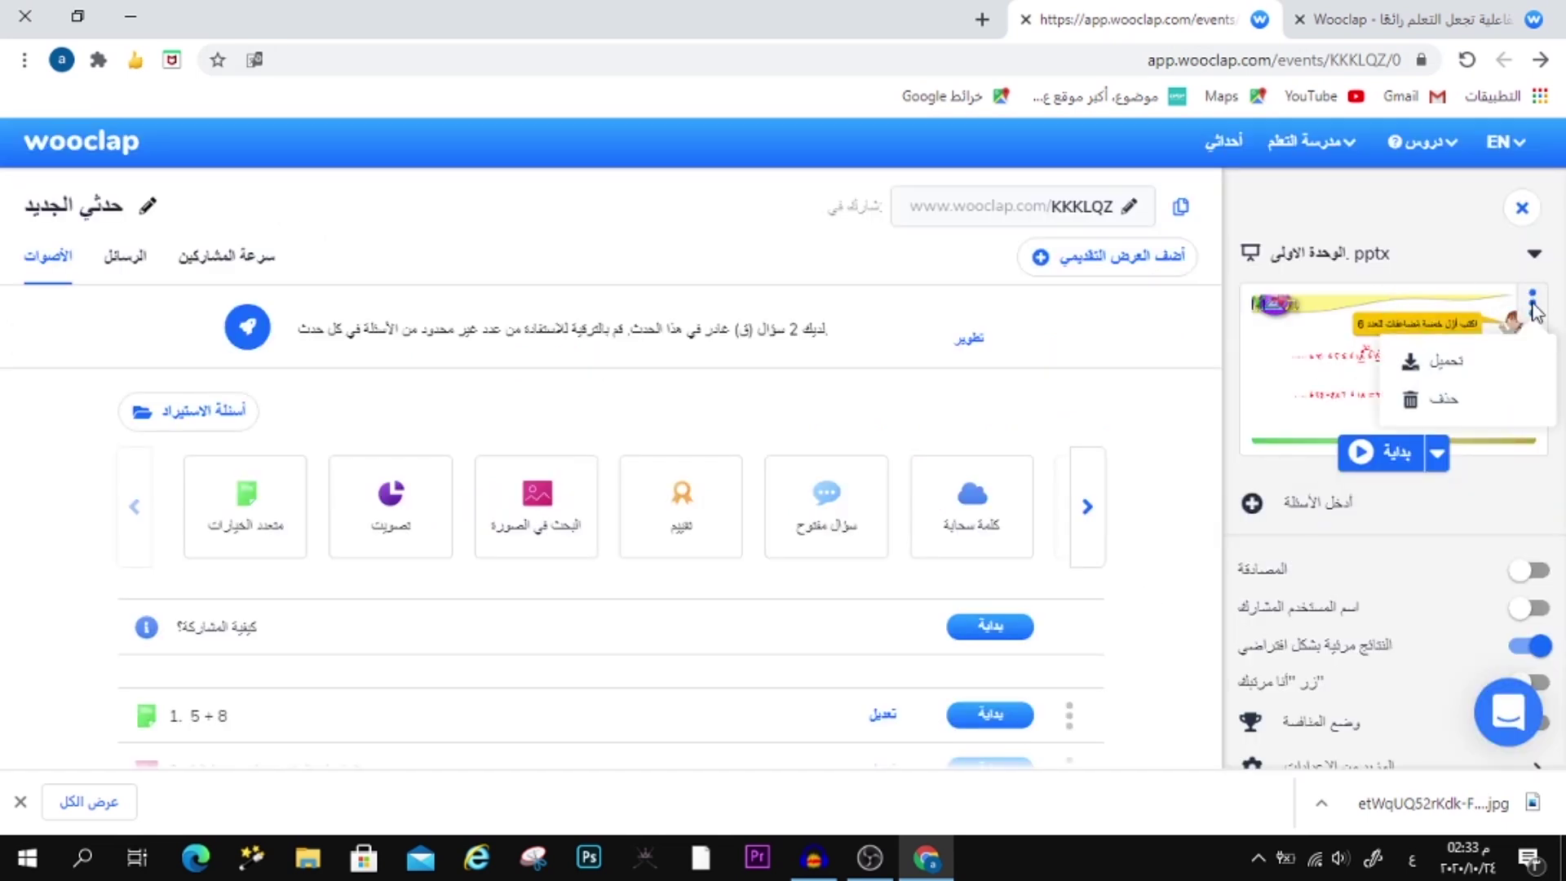
{"action": "left_click", "coordinate": [1532, 304]}
{"action": "left_click", "coordinate": [1532, 303]}
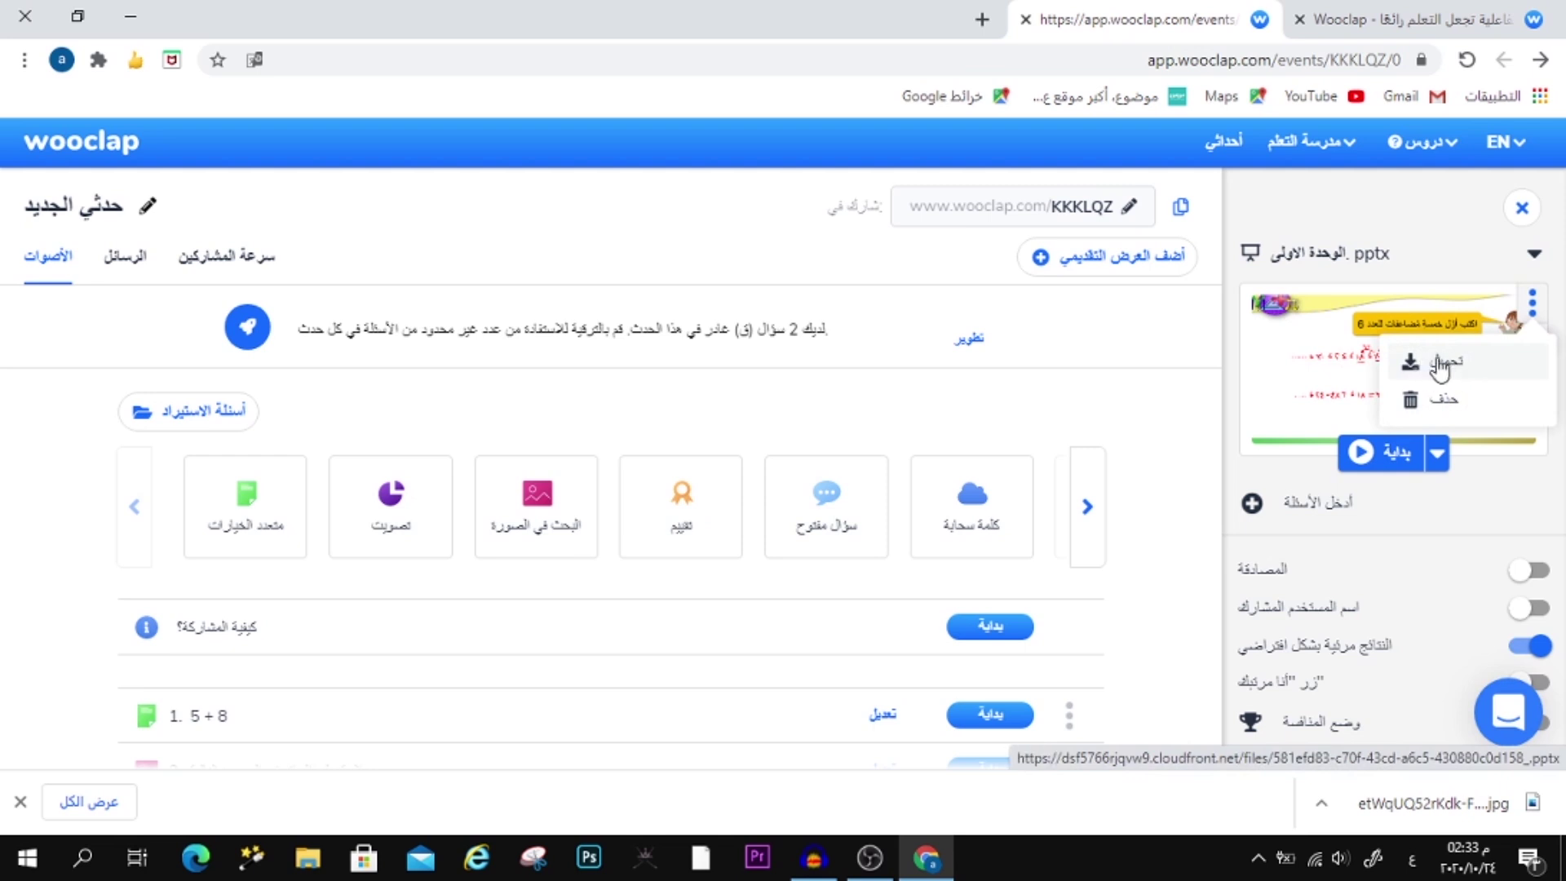
{"action": "left_click", "coordinate": [1431, 369]}
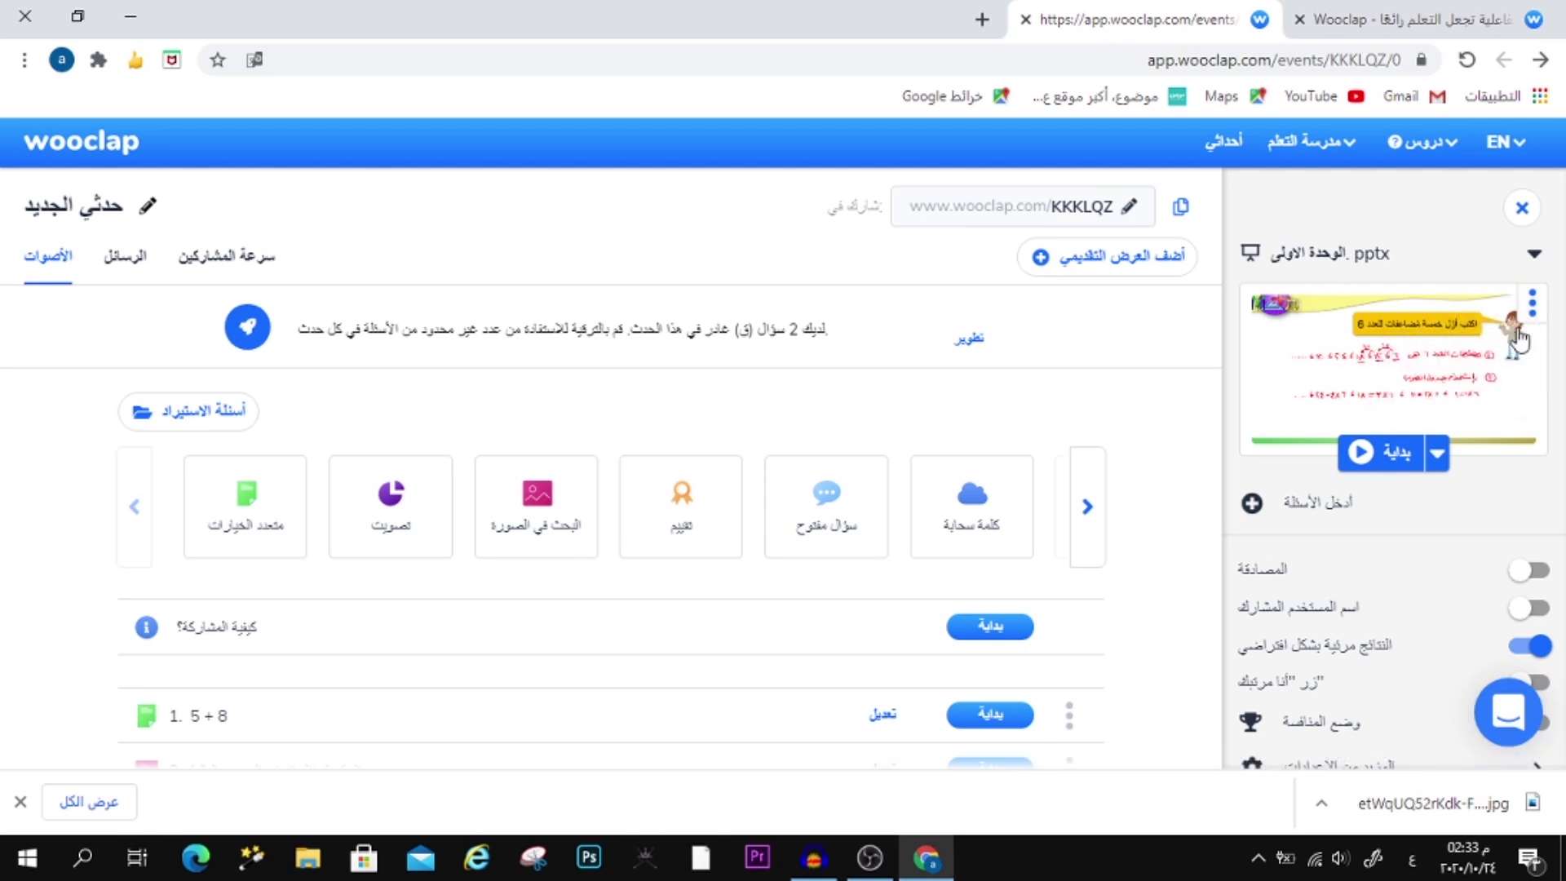
{"action": "left_click", "coordinate": [1532, 304]}
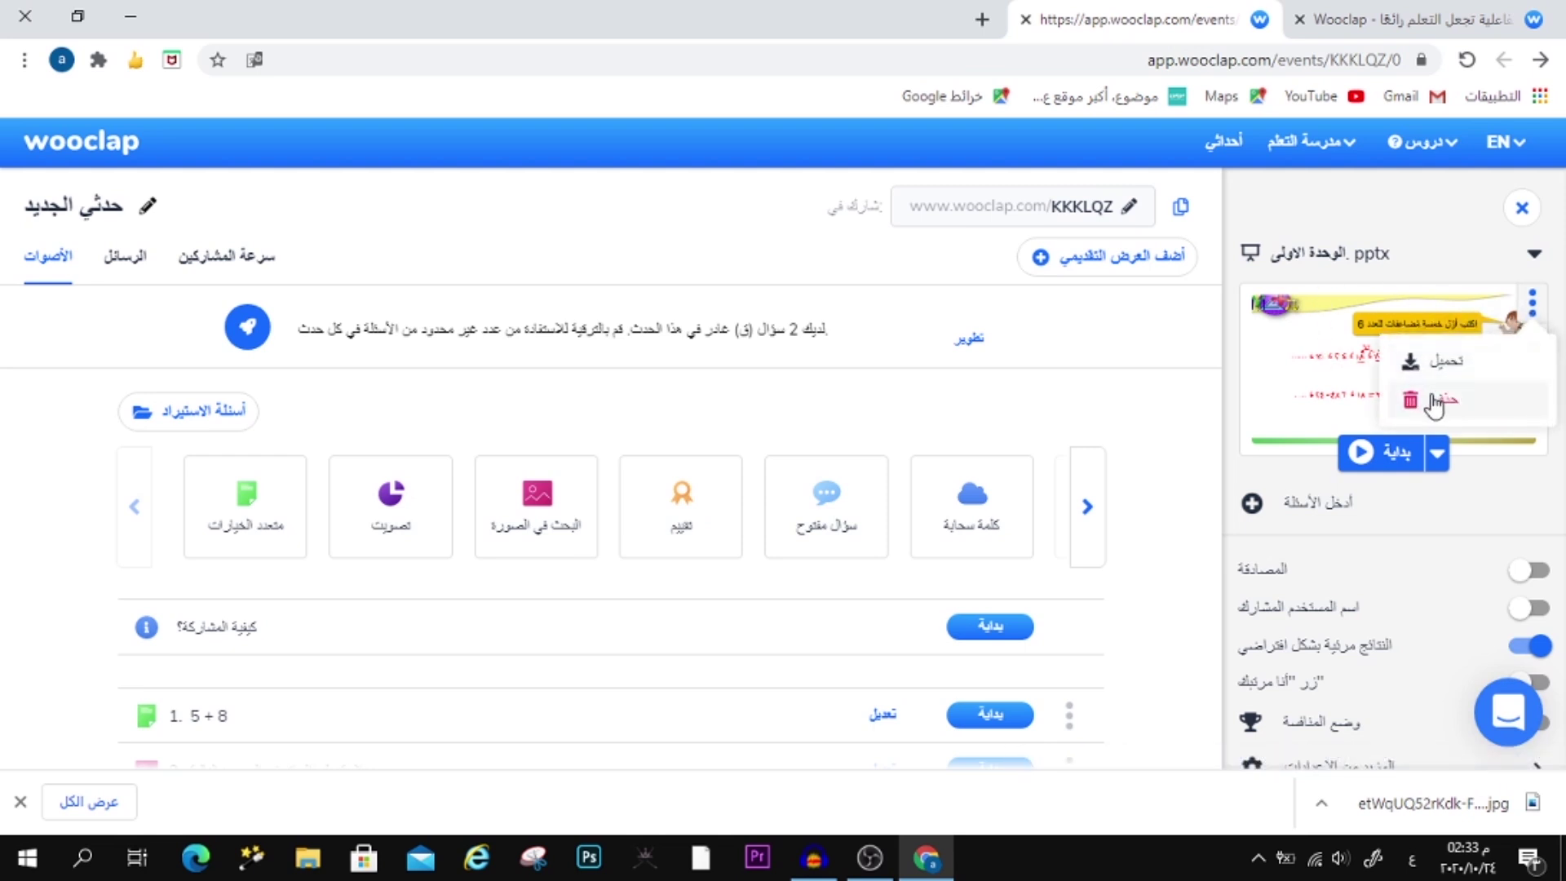
{"action": "left_click", "coordinate": [1421, 365]}
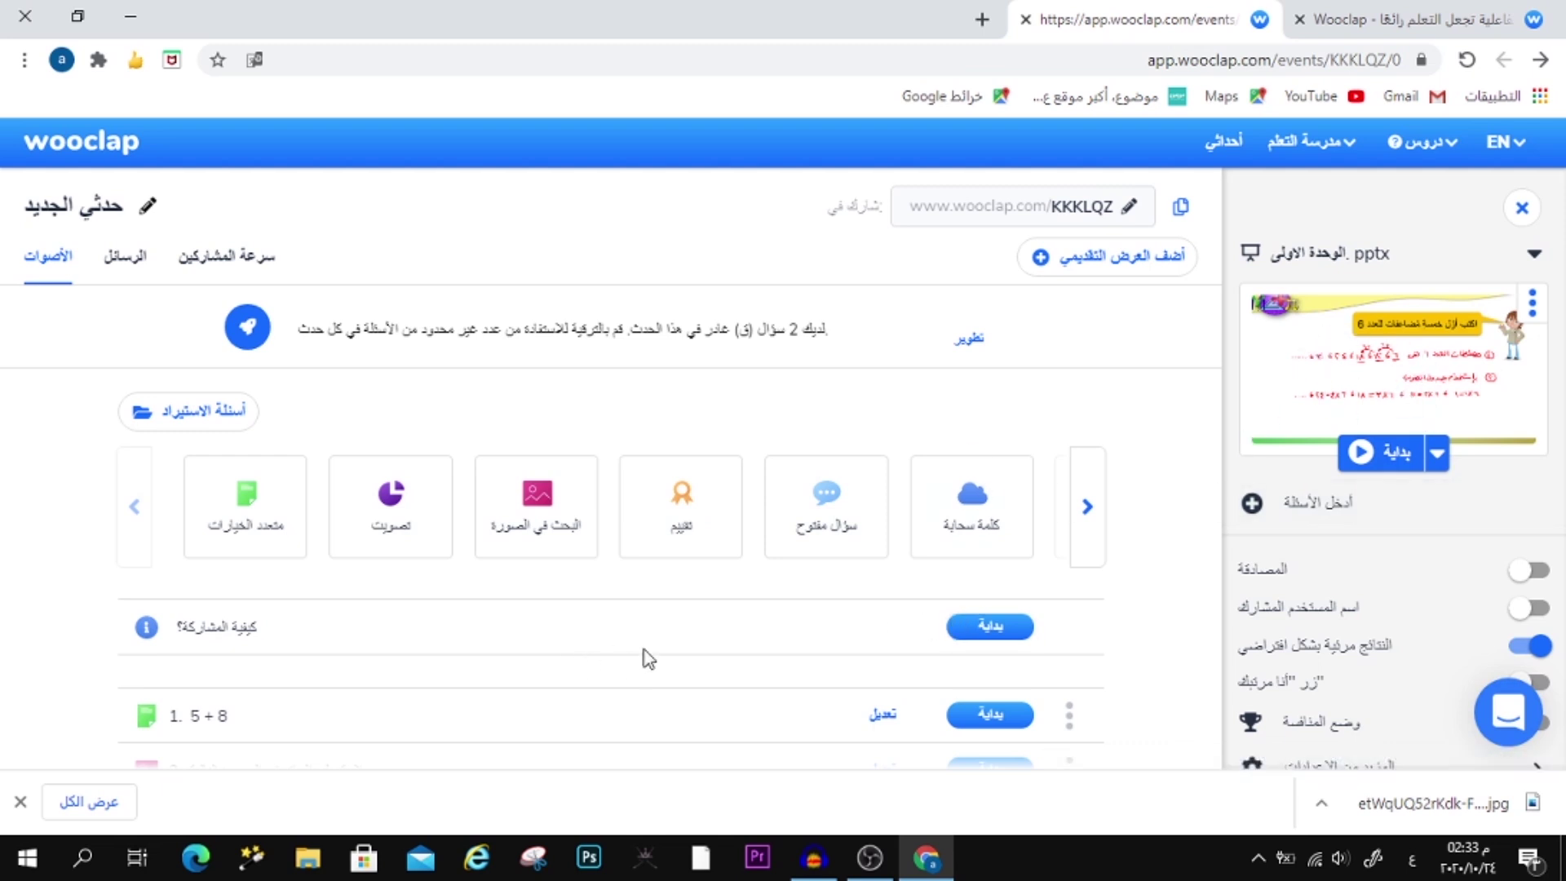
Step: Insert the "5 + 8" question as slide 2 and the "ضع علامة على الساق في الصورة التالية" question as slide 4, and save the presentation
{"action": "scroll", "coordinate": [379, 696], "scroll_direction": "down", "scroll_amount": 3}
{"action": "scroll", "coordinate": [542, 608], "scroll_direction": "up", "scroll_amount": 3}
{"action": "left_click", "coordinate": [1313, 512]}
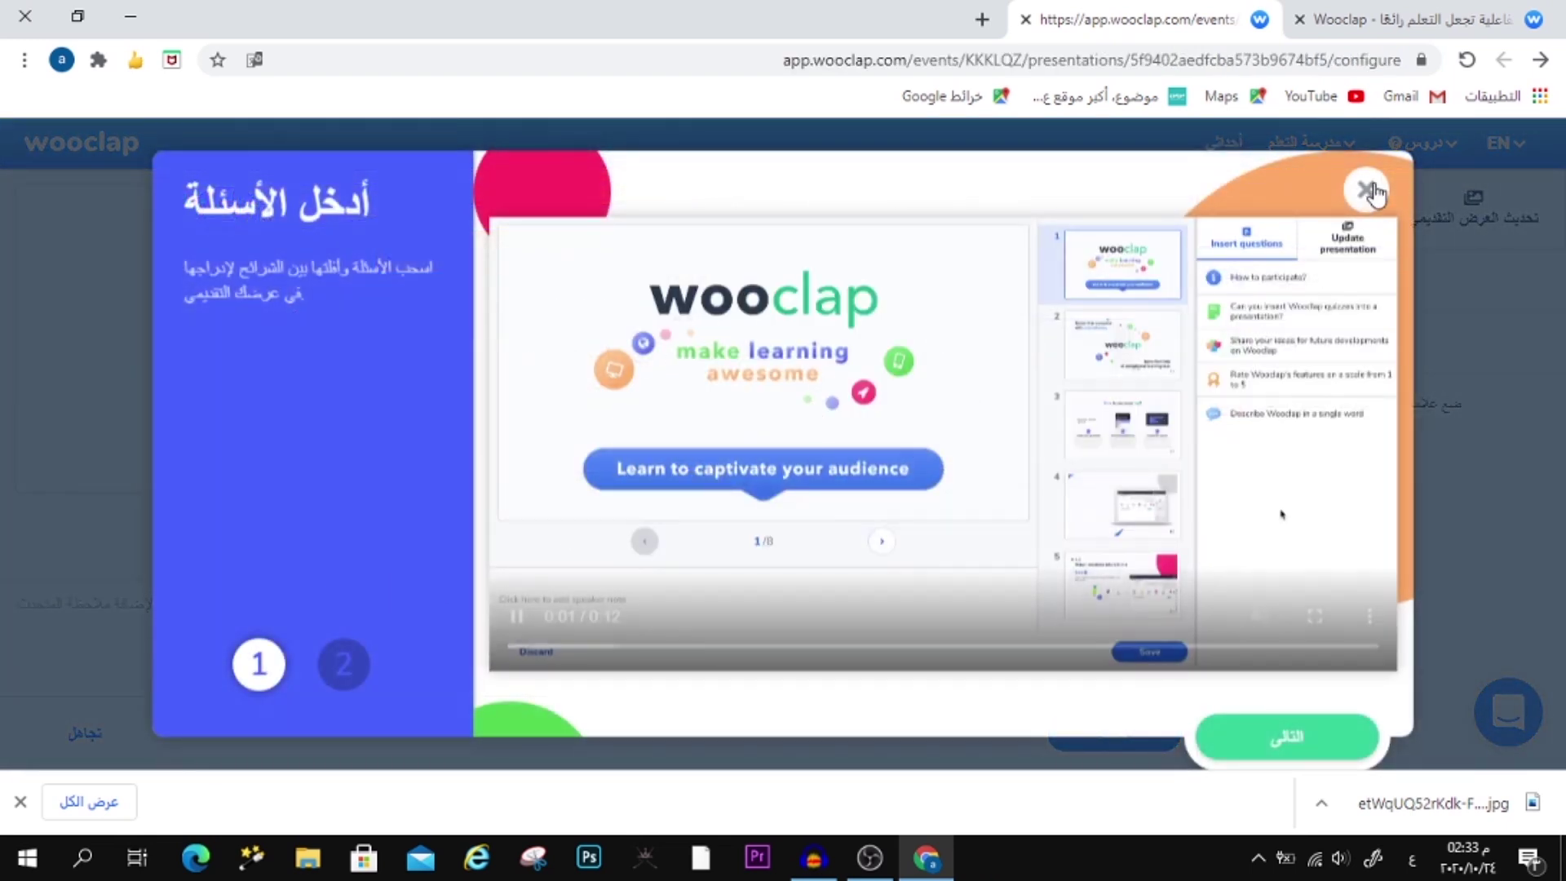
{"action": "left_click", "coordinate": [1366, 194]}
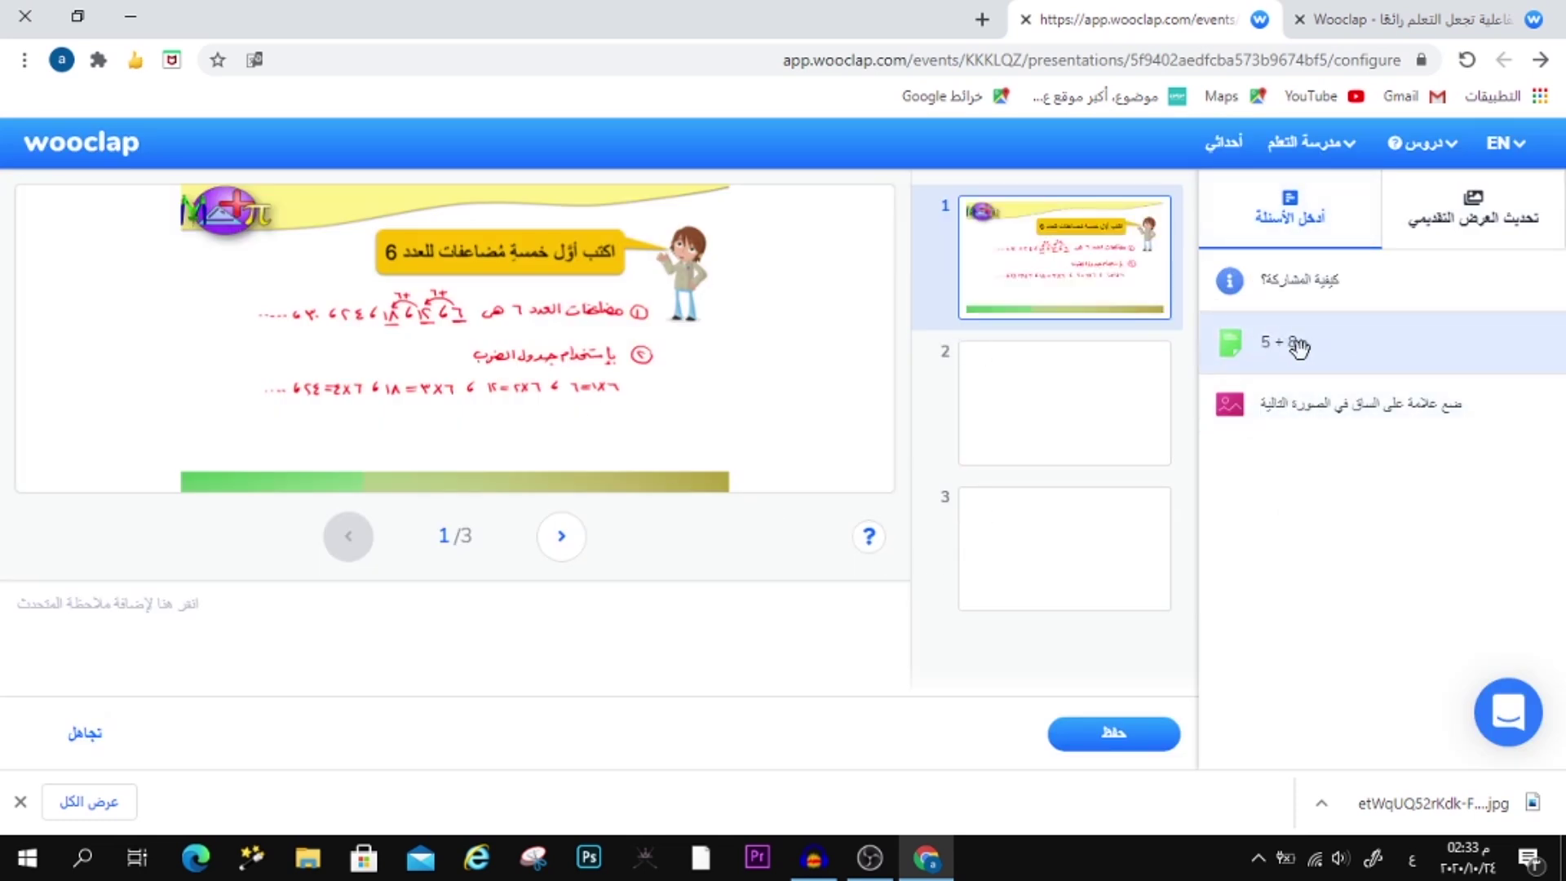
{"action": "left_click_drag", "start_coordinate": [1288, 345], "coordinate": [1006, 341]}
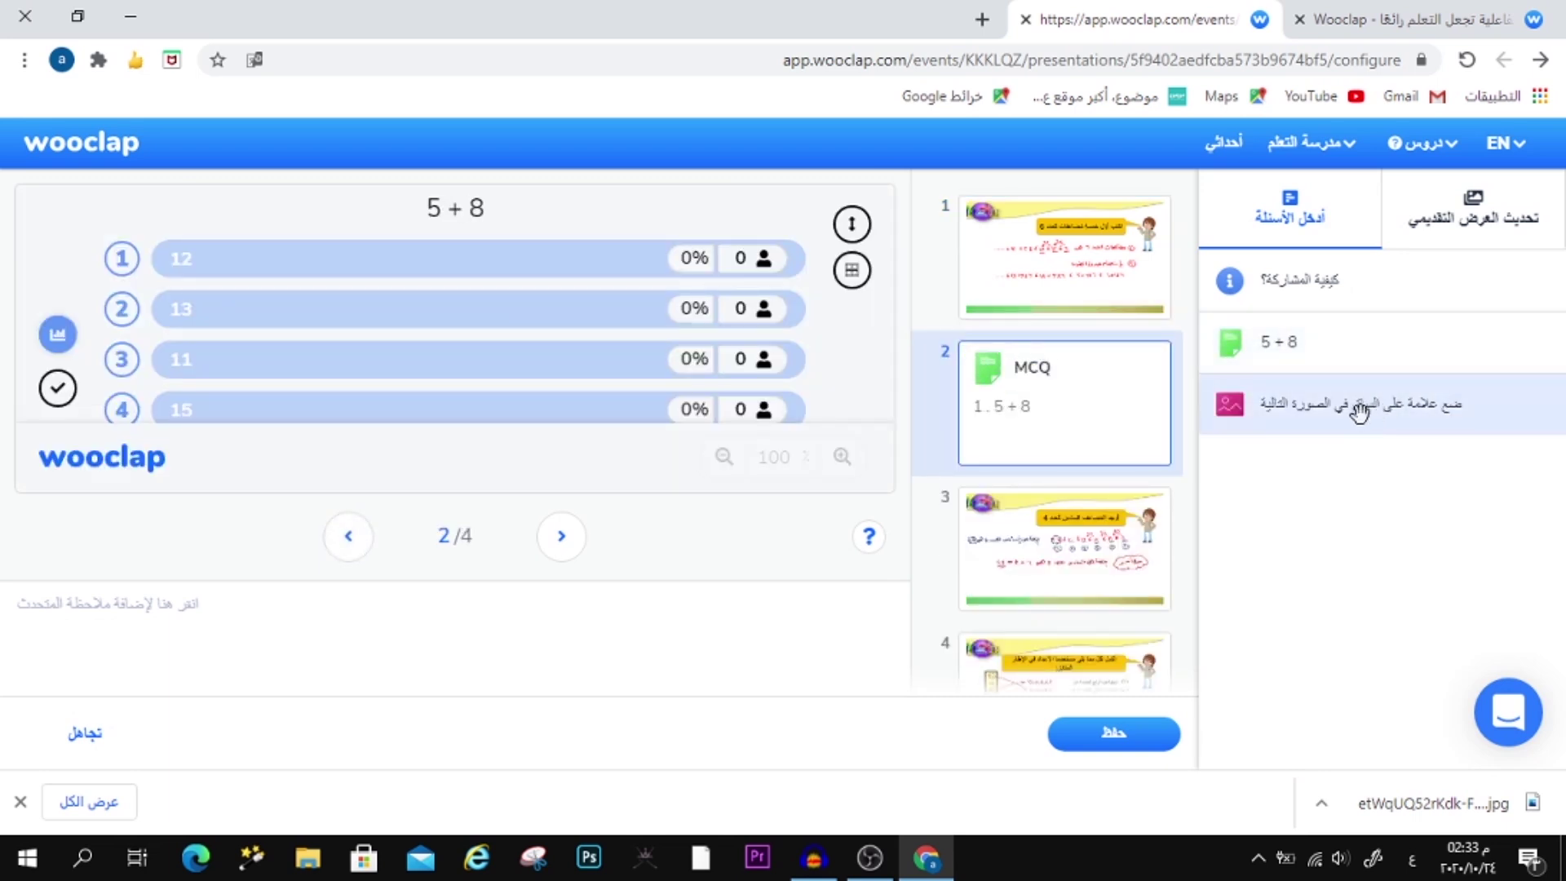
{"action": "left_click_drag", "start_coordinate": [1333, 425], "coordinate": [1066, 522]}
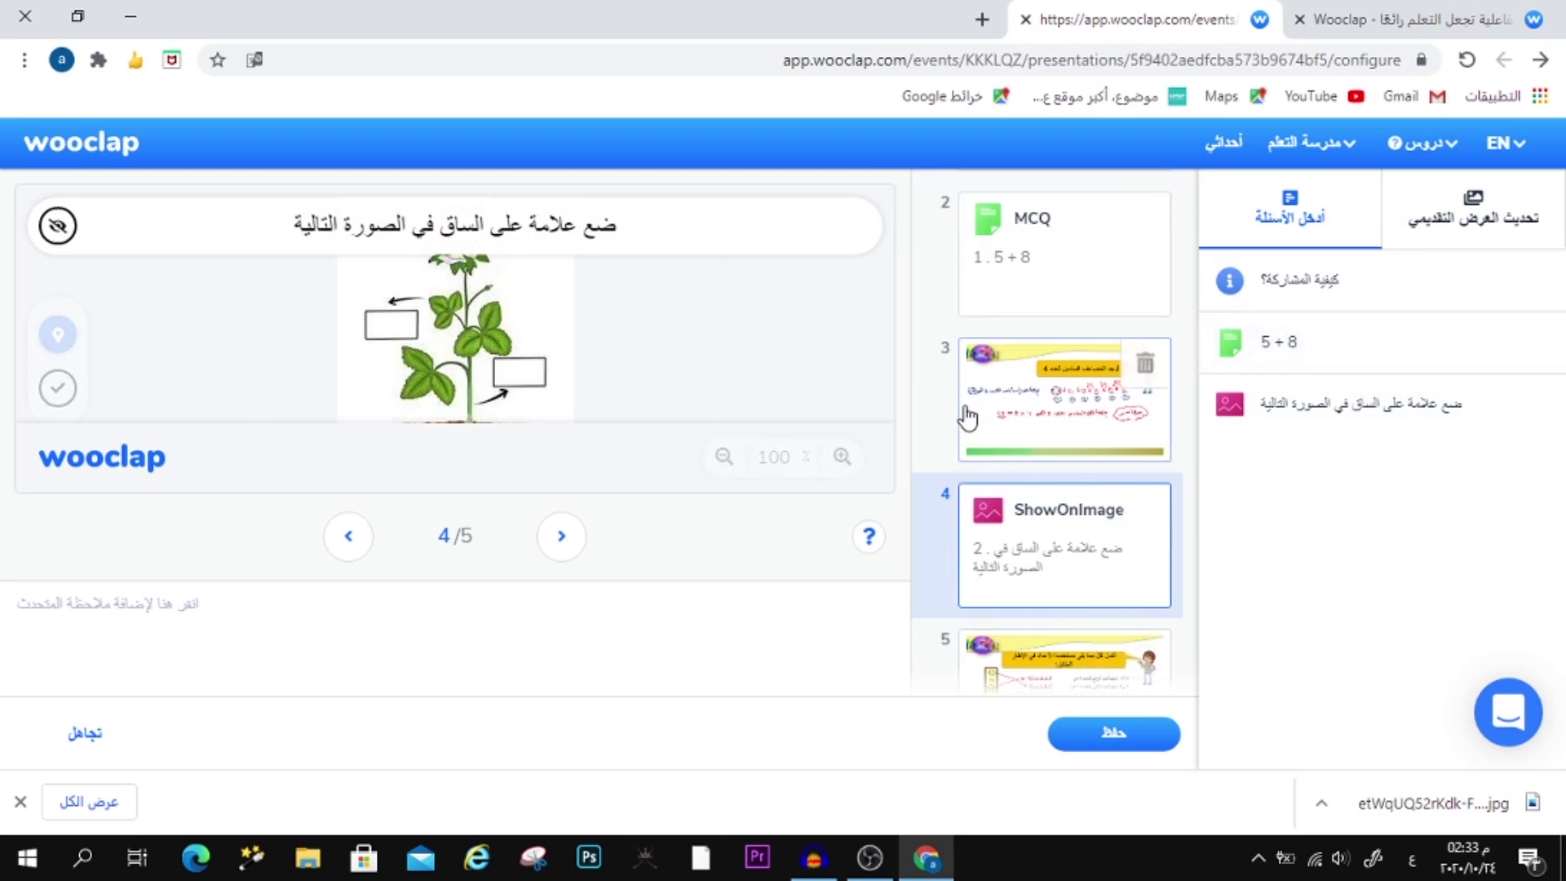
{"action": "left_click", "coordinate": [84, 732]}
{"action": "left_click", "coordinate": [584, 186]}
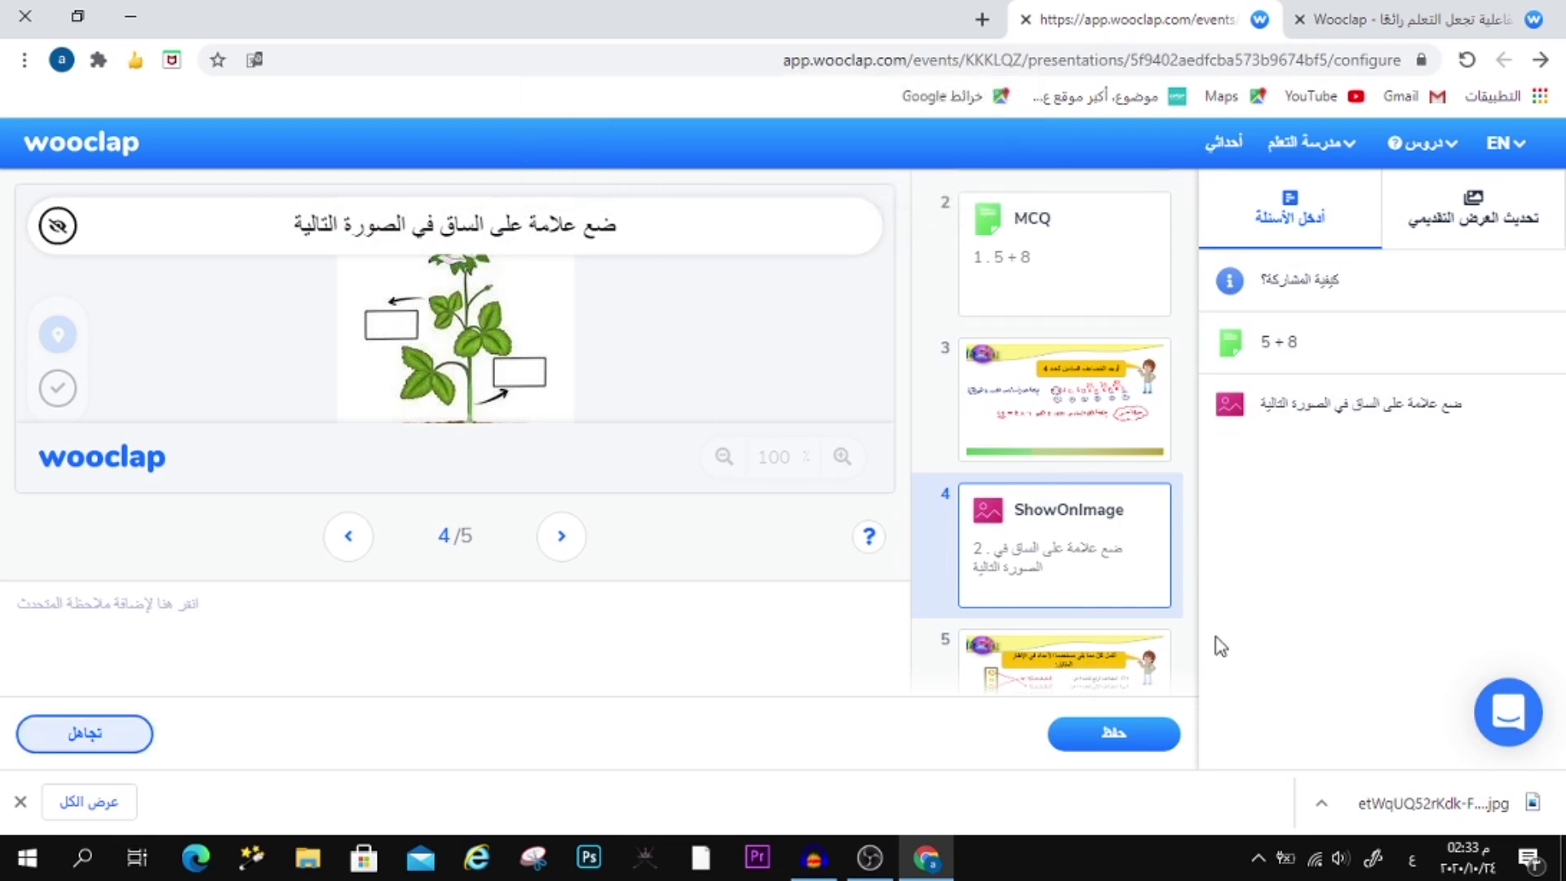
{"action": "left_click", "coordinate": [1130, 716]}
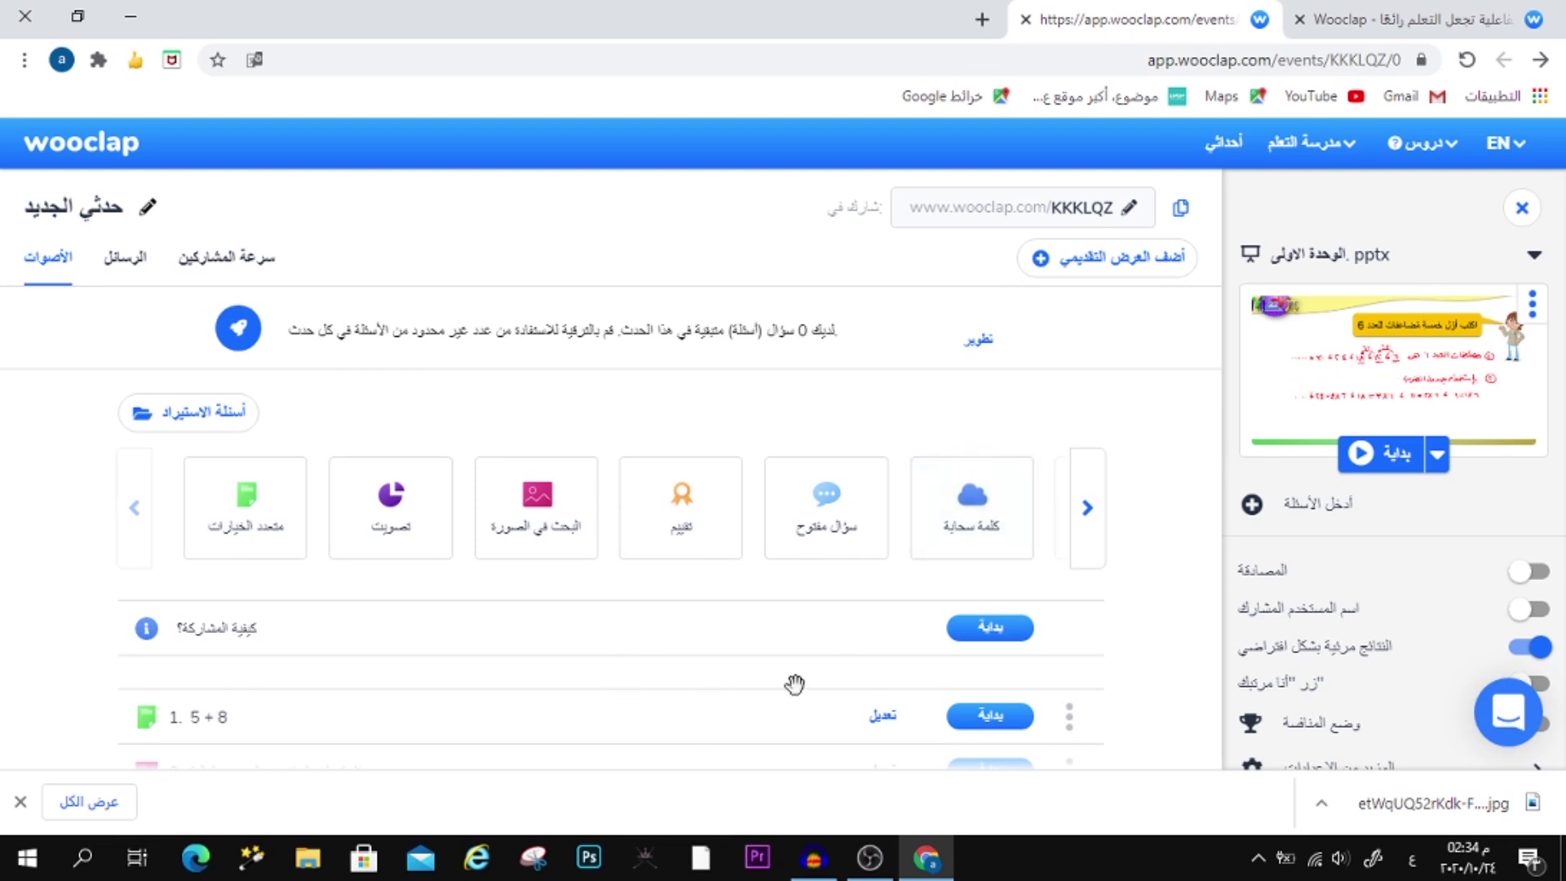
Step: Reopen the presentation's question insertion editor, look over the slide order with the inserted questions, and save
{"action": "left_click", "coordinate": [1302, 505]}
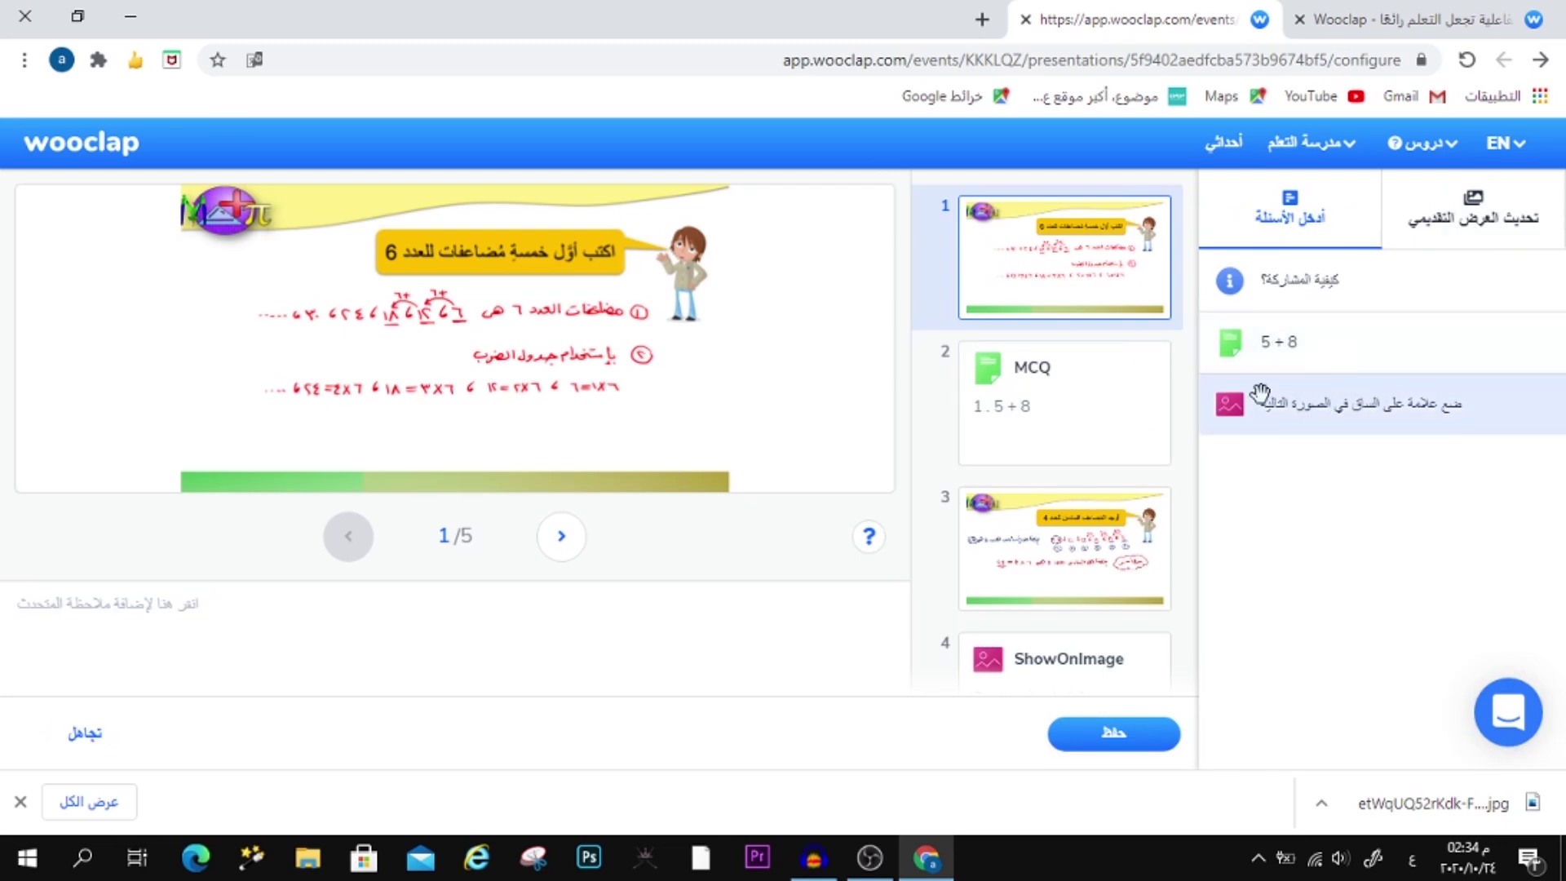
{"action": "scroll", "coordinate": [1047, 644], "scroll_direction": "down", "scroll_amount": 3}
{"action": "scroll", "coordinate": [1029, 243], "scroll_direction": "up", "scroll_amount": 3}
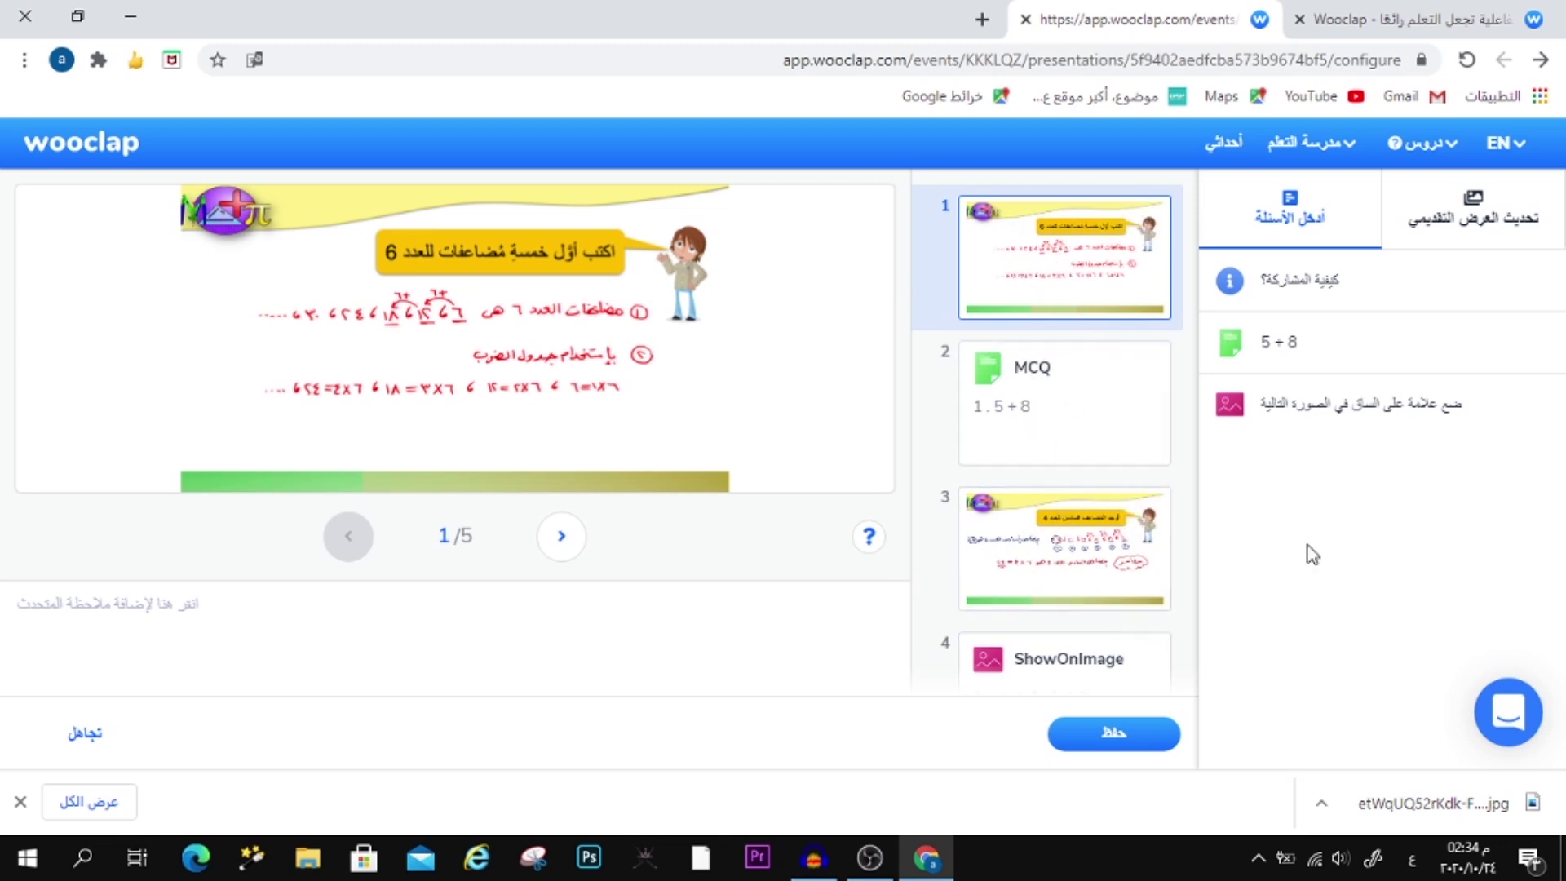
{"action": "left_click", "coordinate": [1132, 740]}
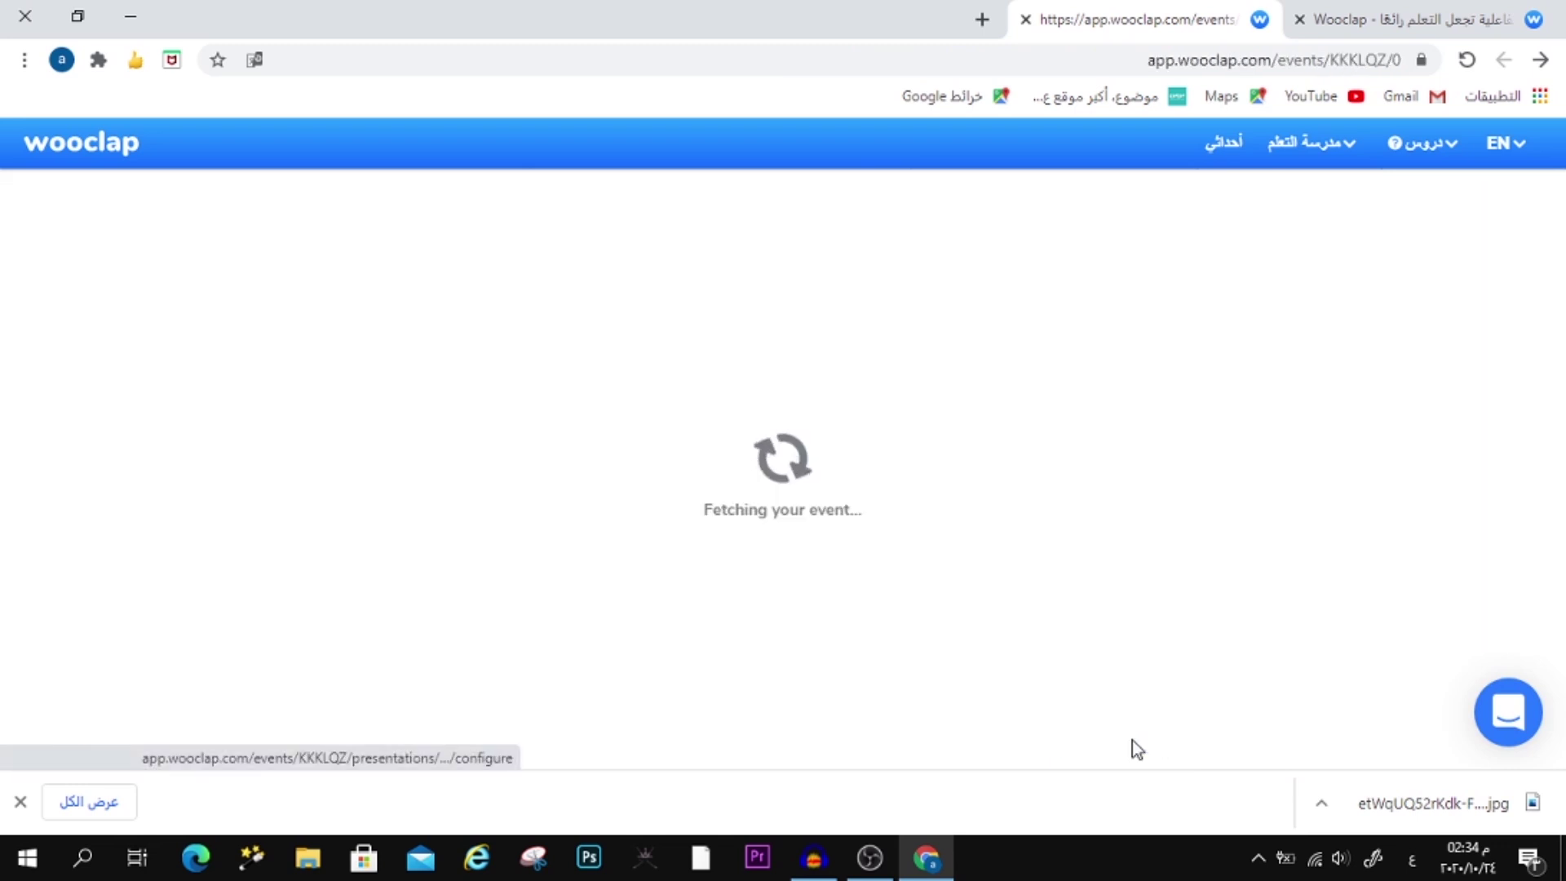
Step: Try the participant username and "أنا مرتبك" button settings by turning each one on and back off
{"action": "scroll", "coordinate": [1293, 608], "scroll_direction": "up", "scroll_amount": 3}
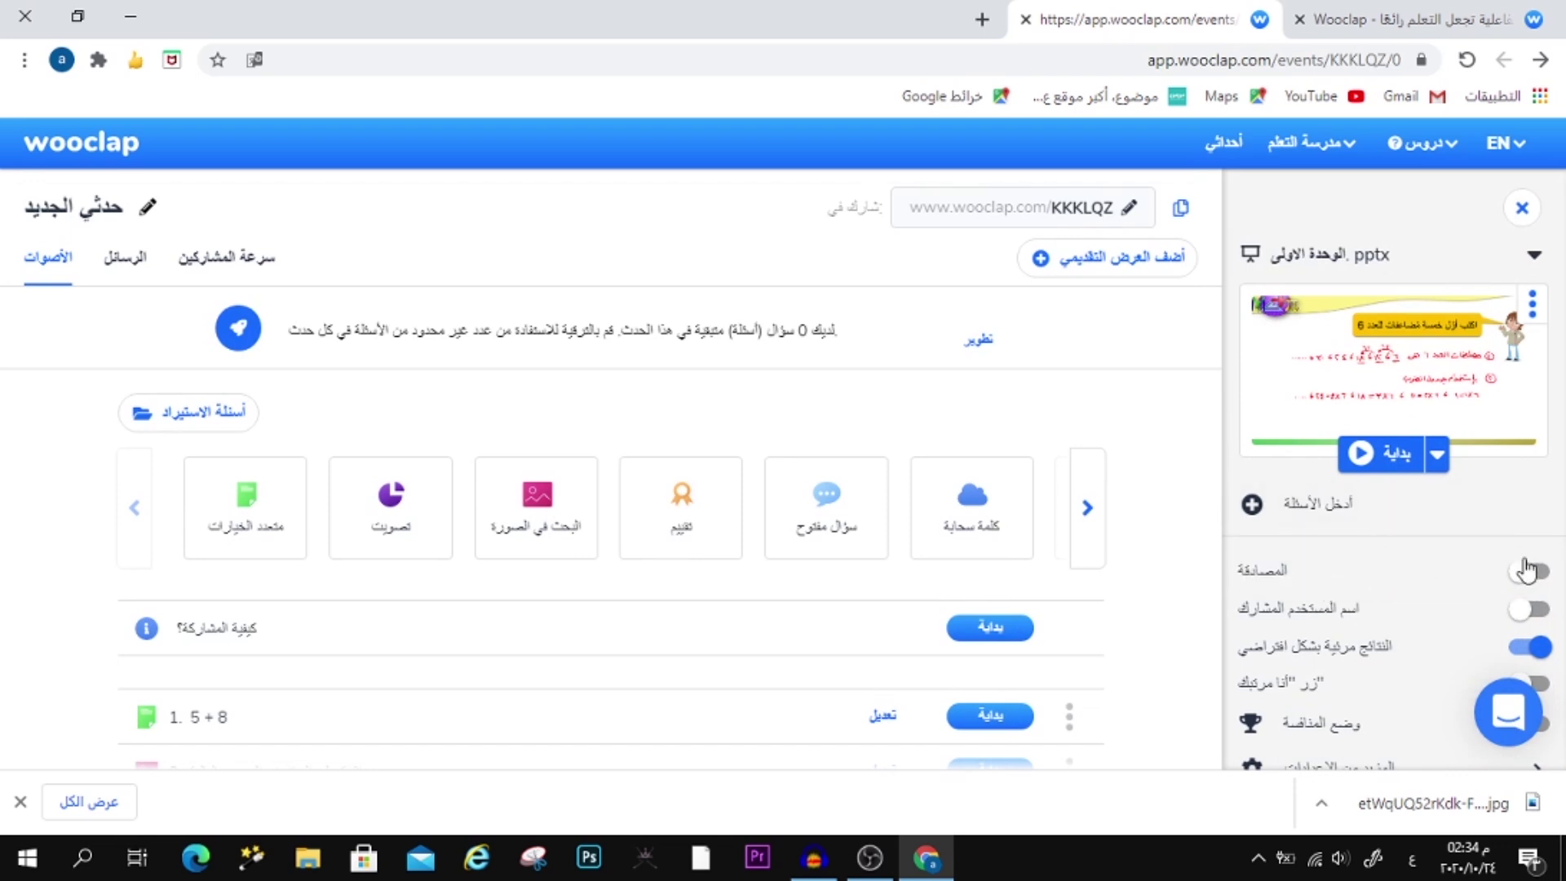
{"action": "left_click", "coordinate": [1521, 612]}
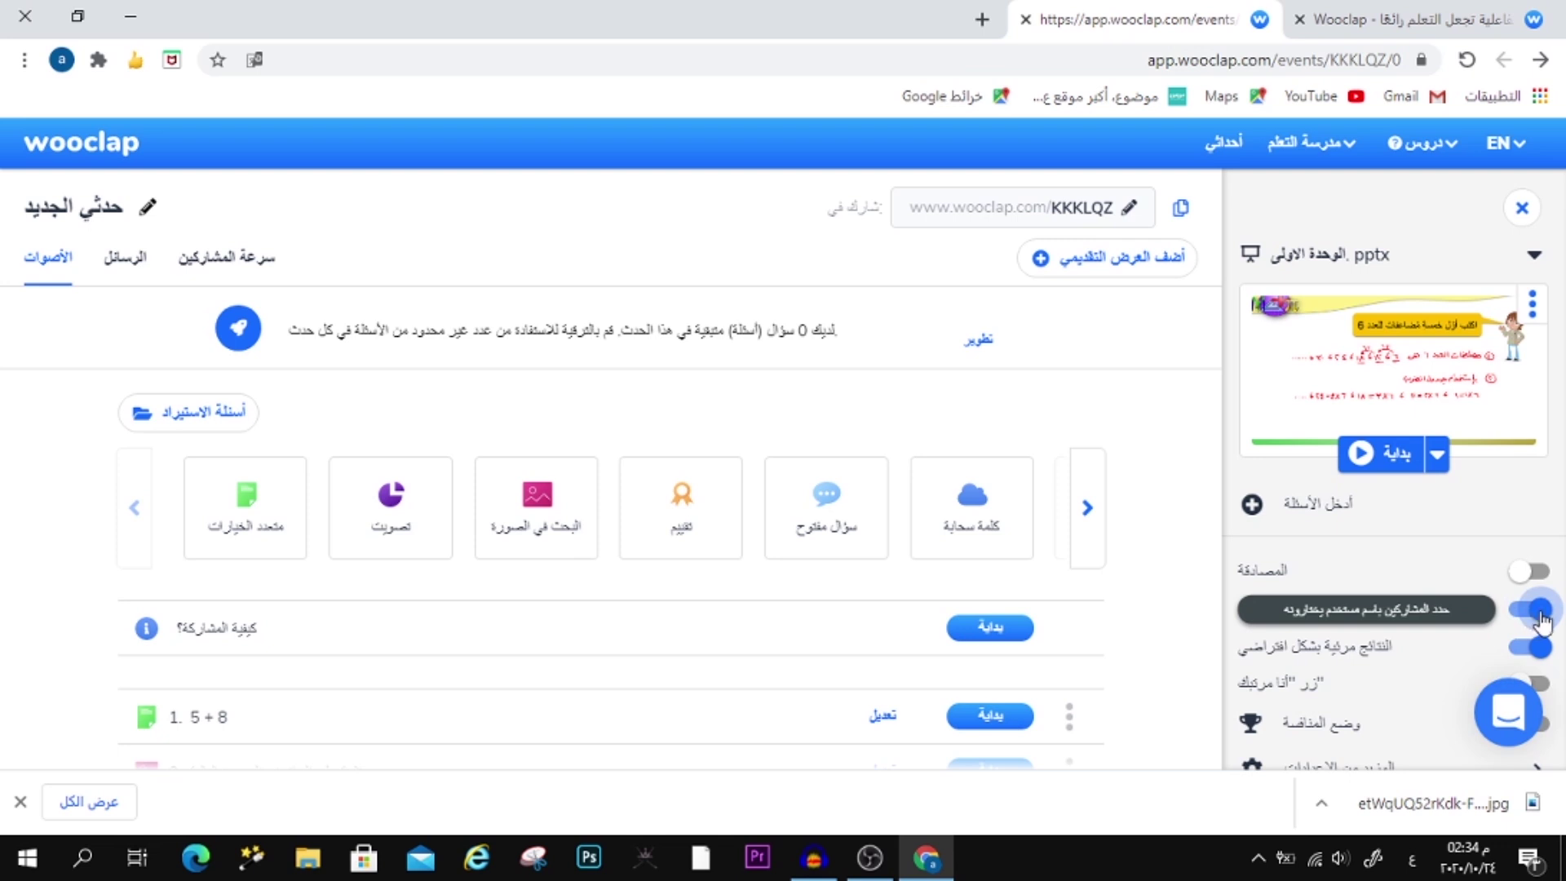
{"action": "left_click", "coordinate": [1540, 614]}
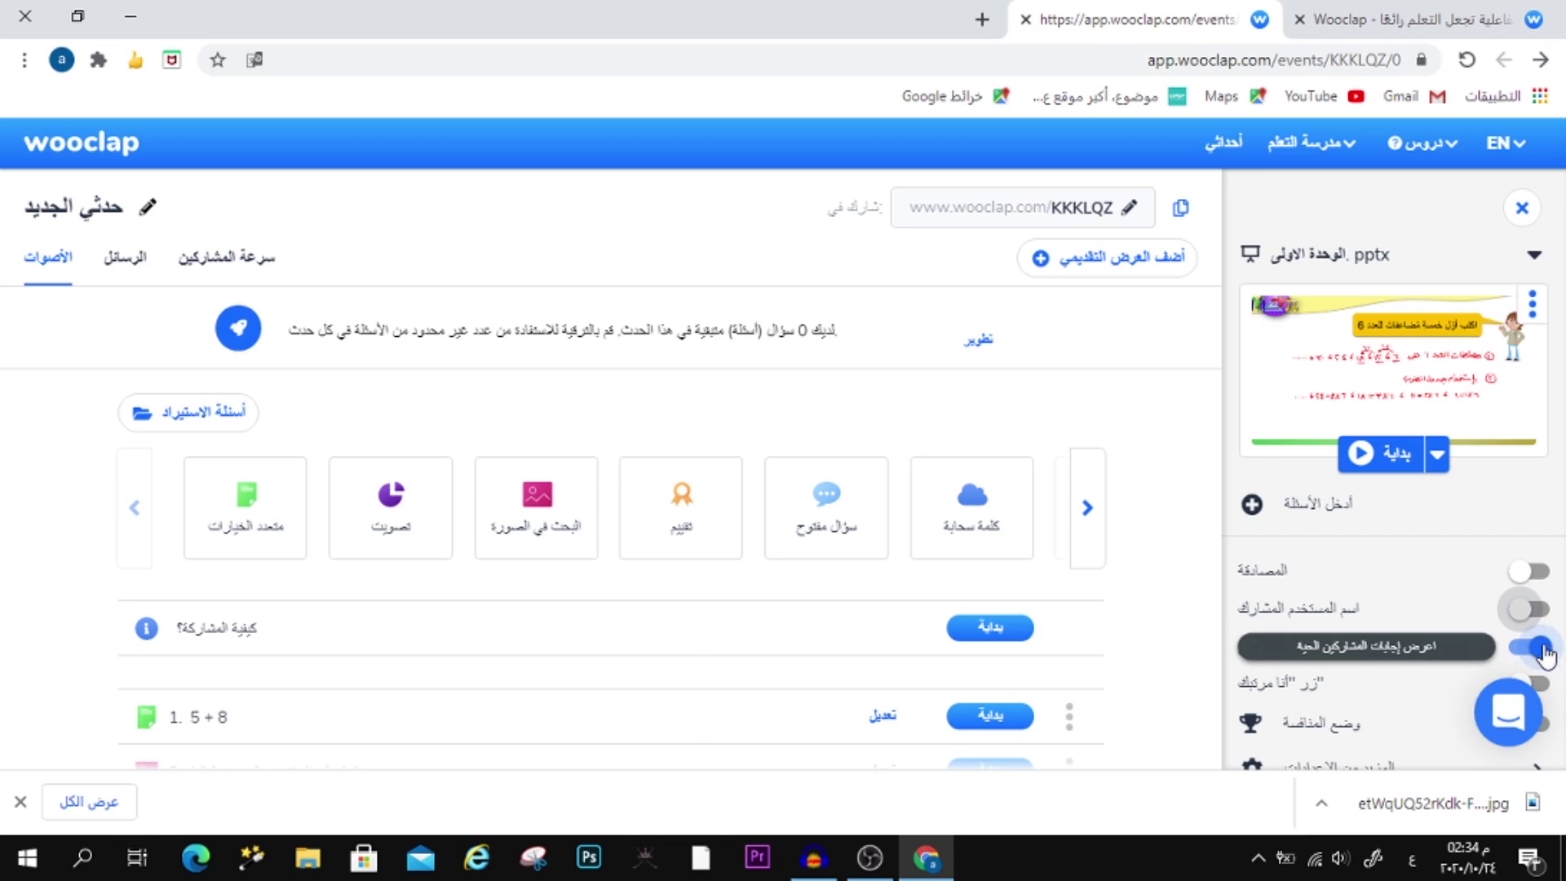
{"action": "scroll", "coordinate": [1378, 673], "scroll_direction": "down", "scroll_amount": 2}
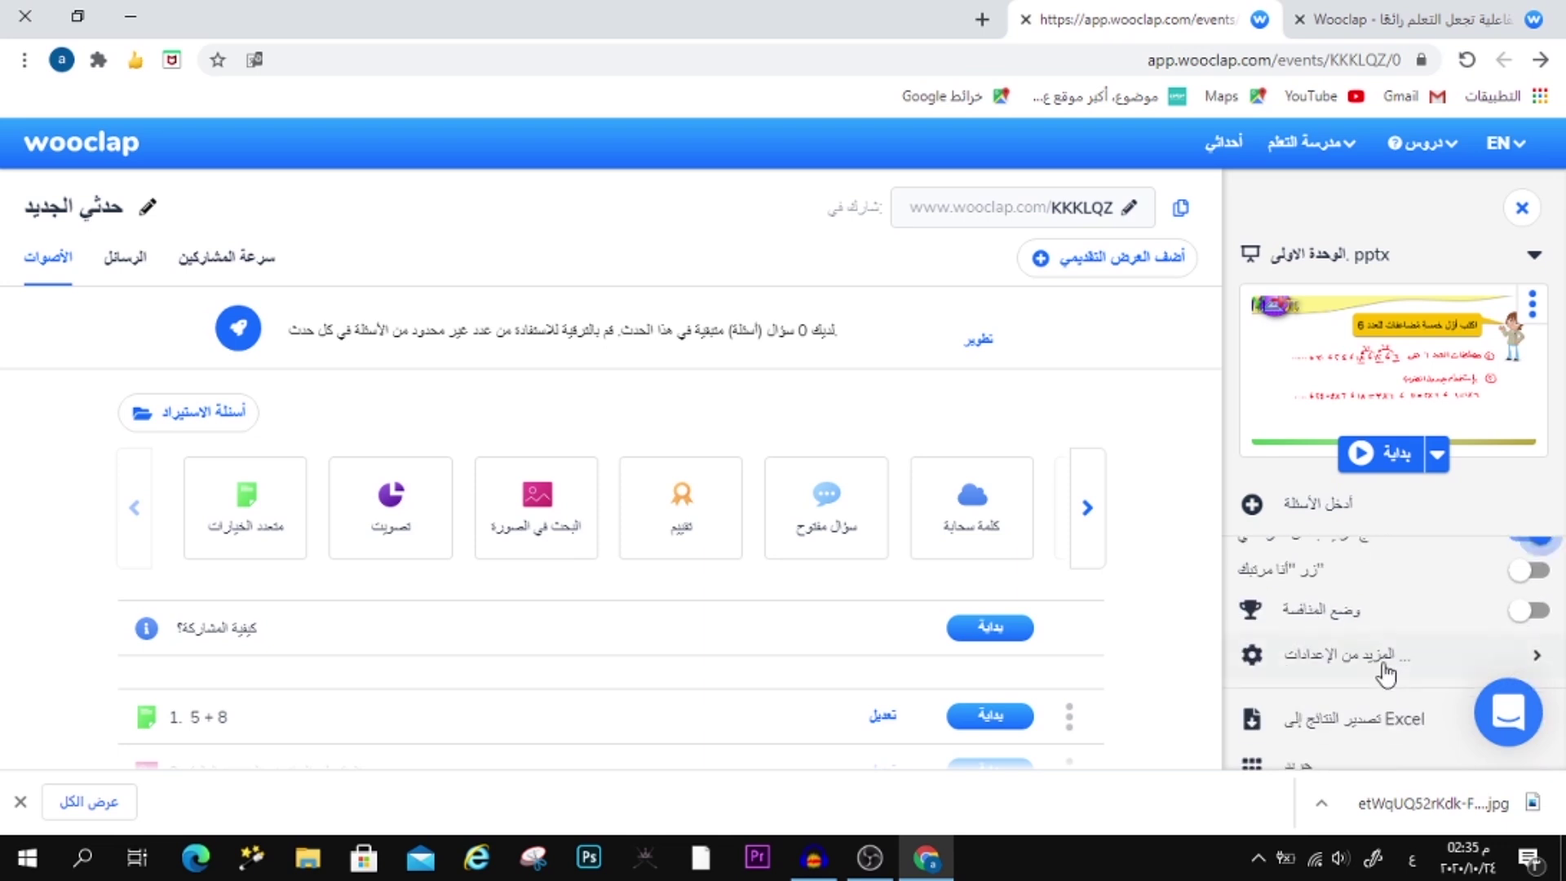
{"action": "left_click", "coordinate": [1516, 569]}
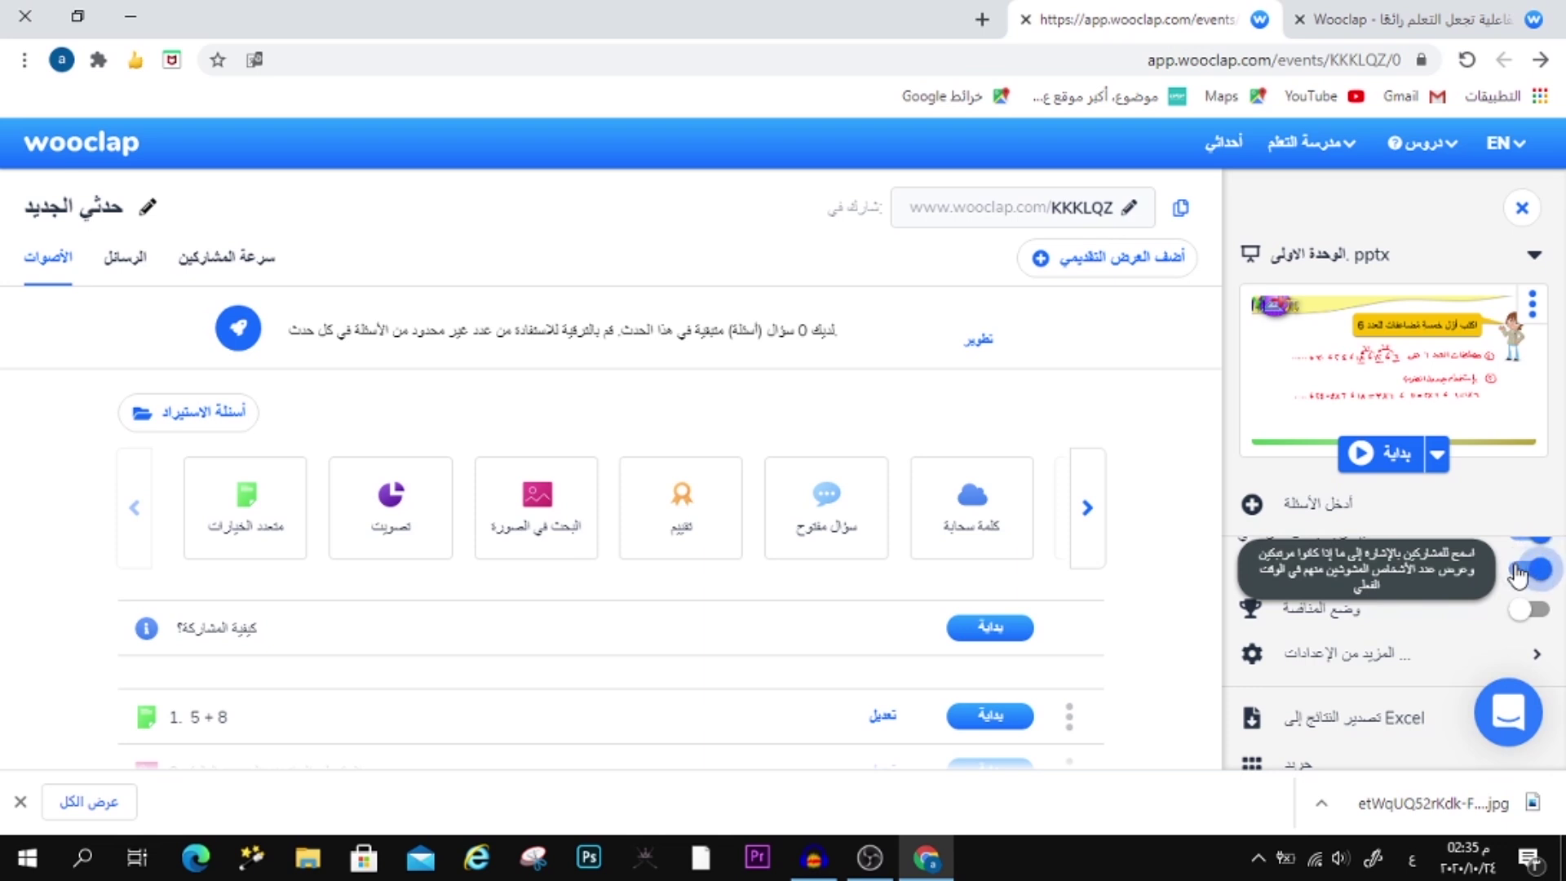
{"action": "left_click", "coordinate": [1543, 572]}
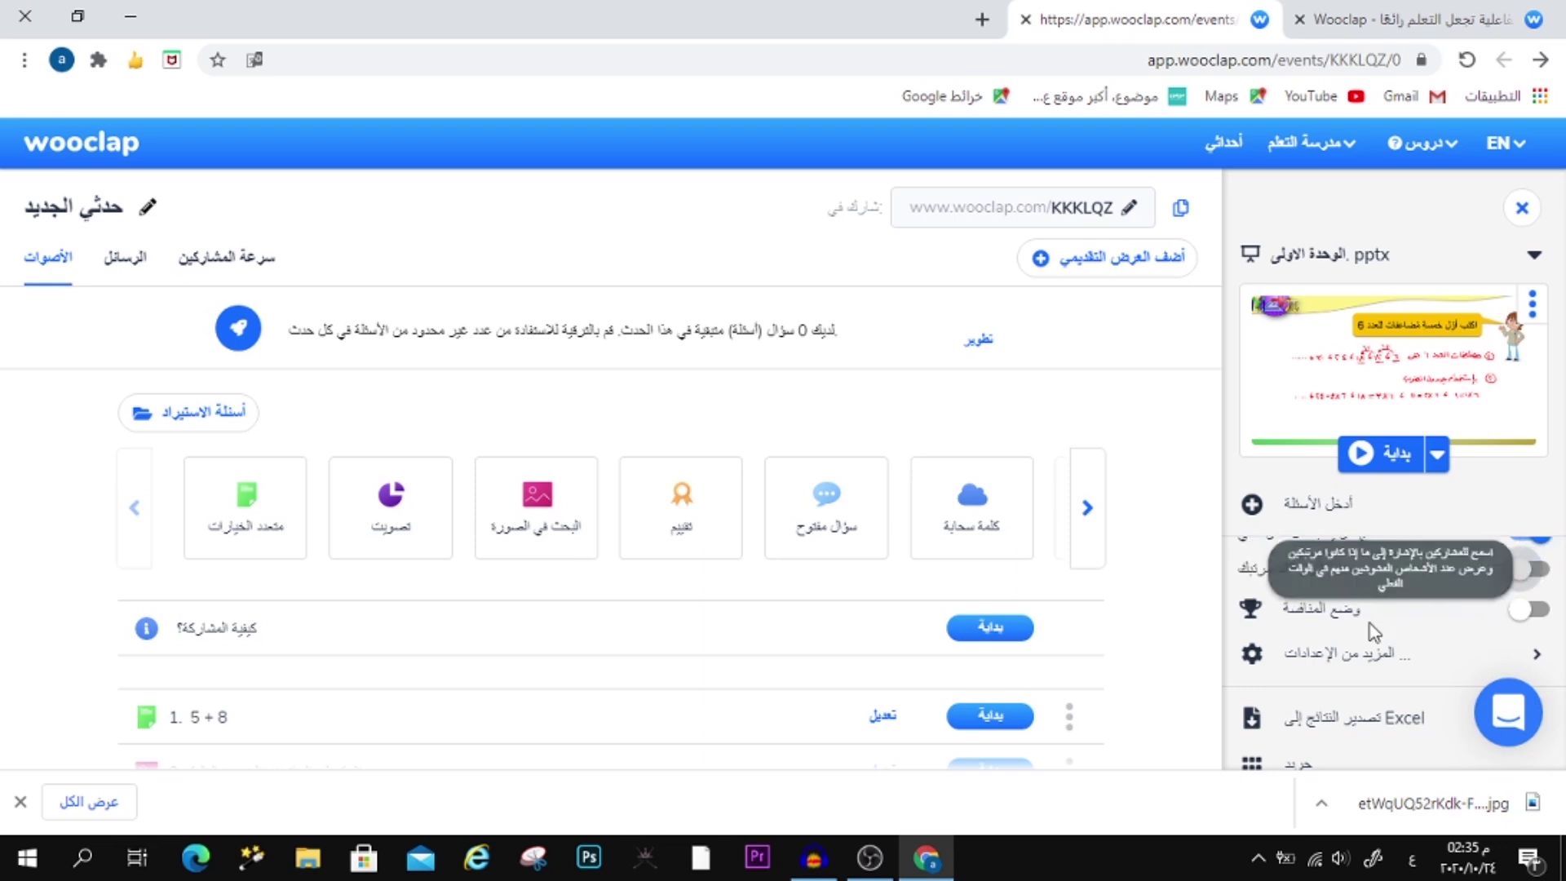
Step: Turn on the event's competition mode and participant username settings, and look through the remaining settings and export options
{"action": "left_click", "coordinate": [1534, 612]}
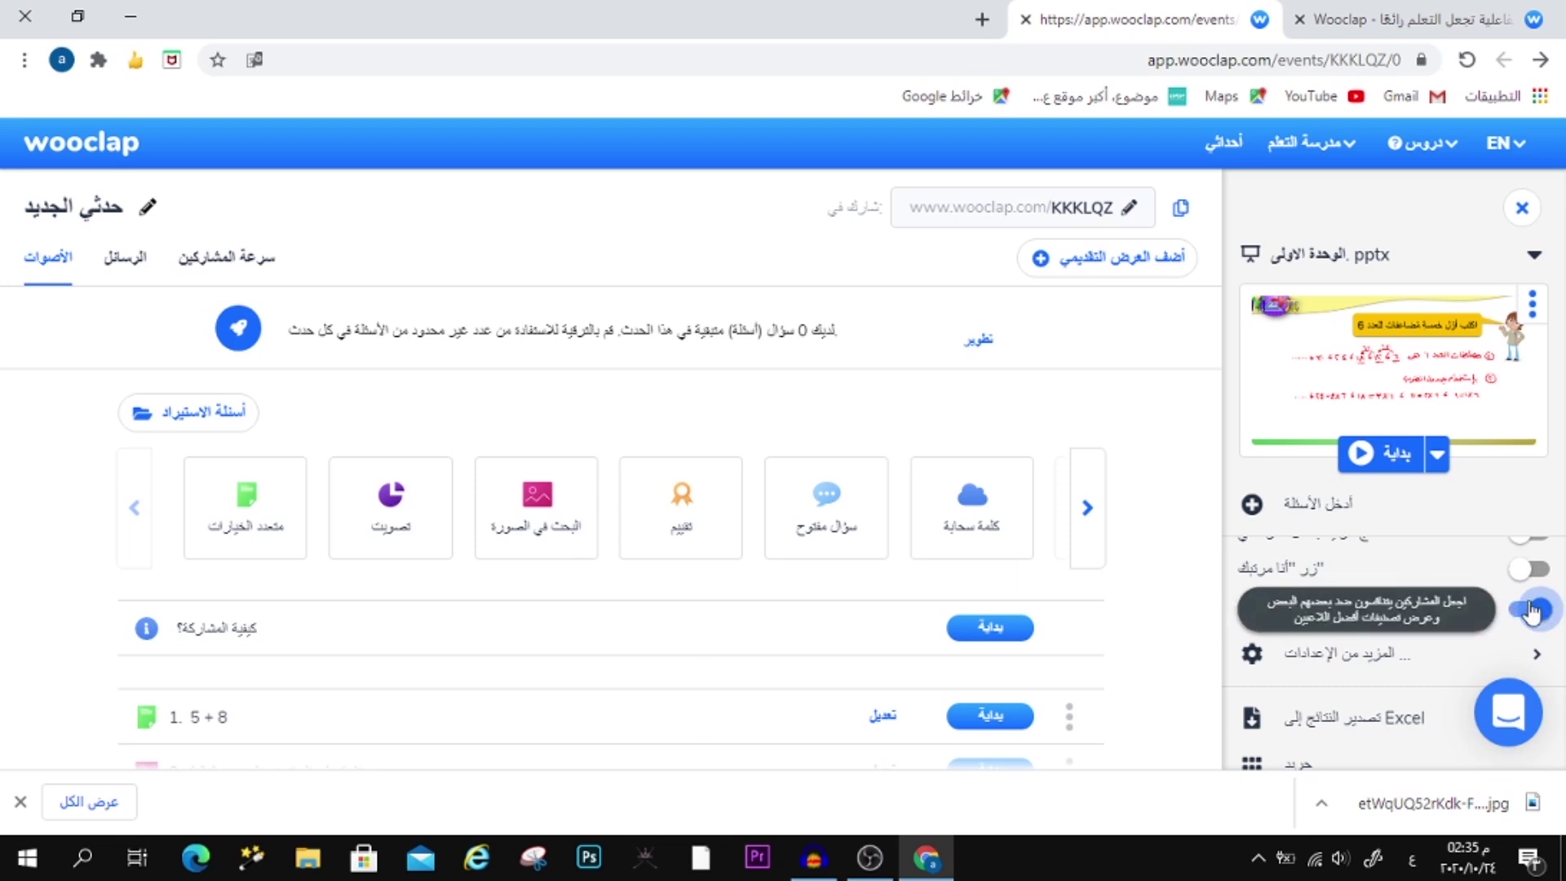
{"action": "scroll", "coordinate": [1354, 613], "scroll_direction": "down", "scroll_amount": 1}
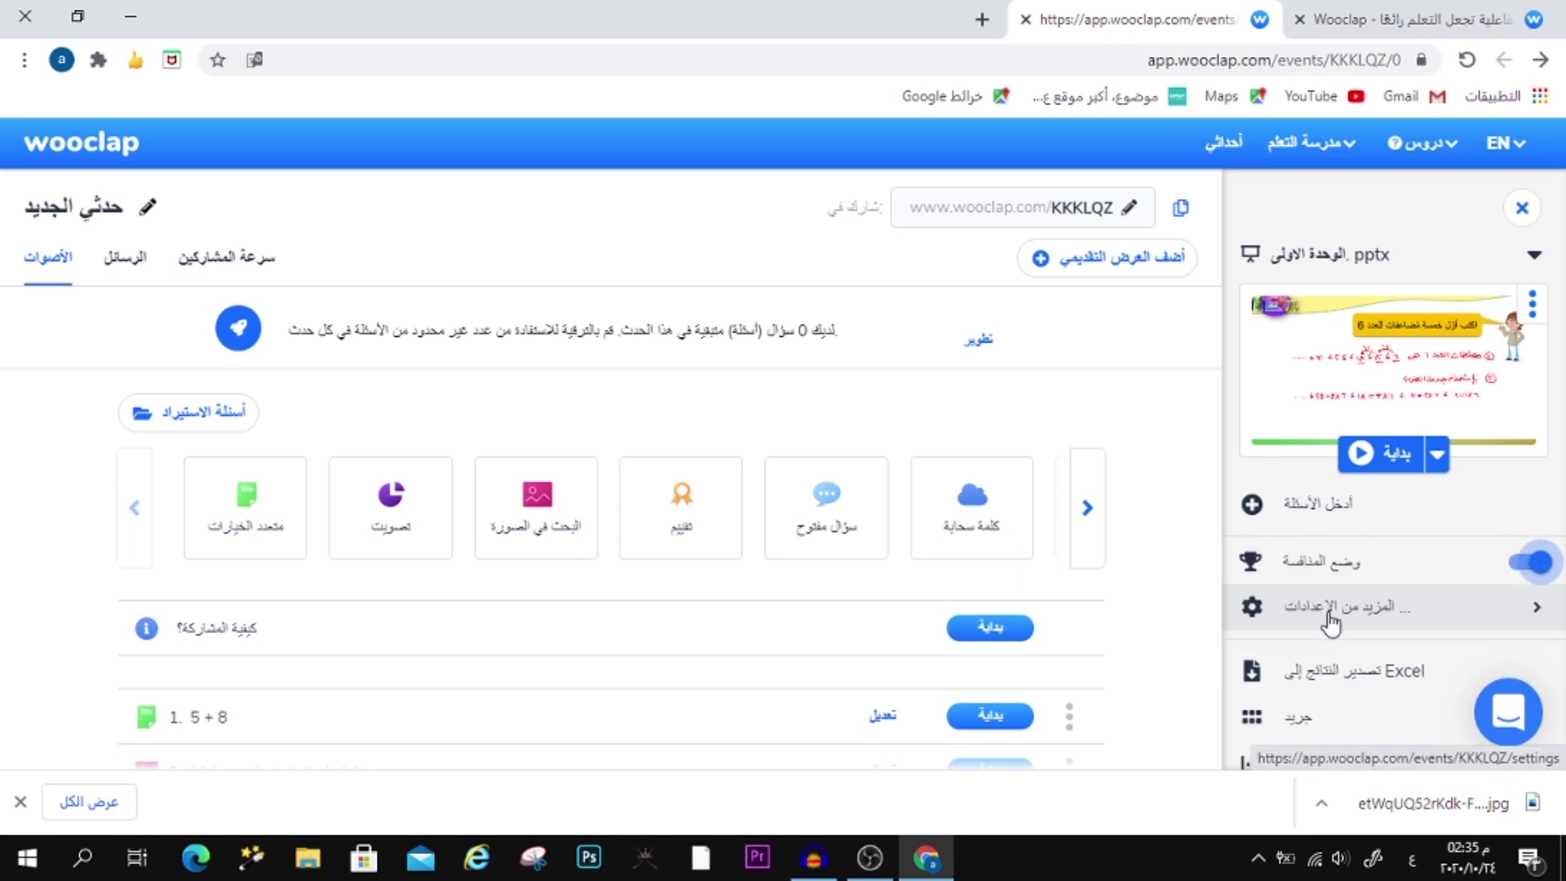
{"action": "scroll", "coordinate": [1355, 617], "scroll_direction": "down", "scroll_amount": 2}
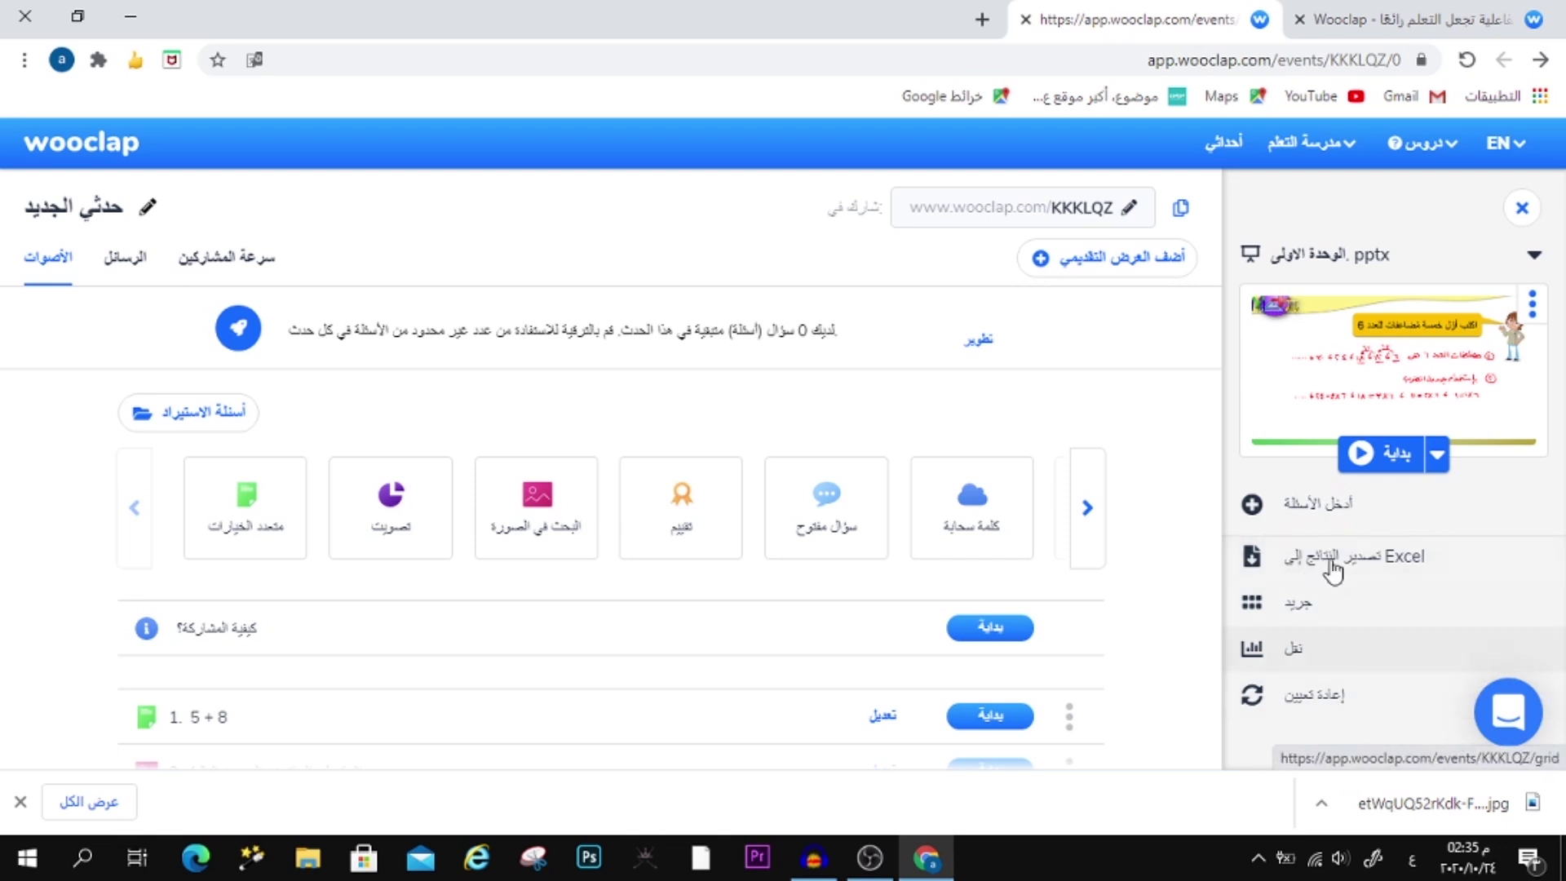
{"action": "left_click", "coordinate": [1329, 646]}
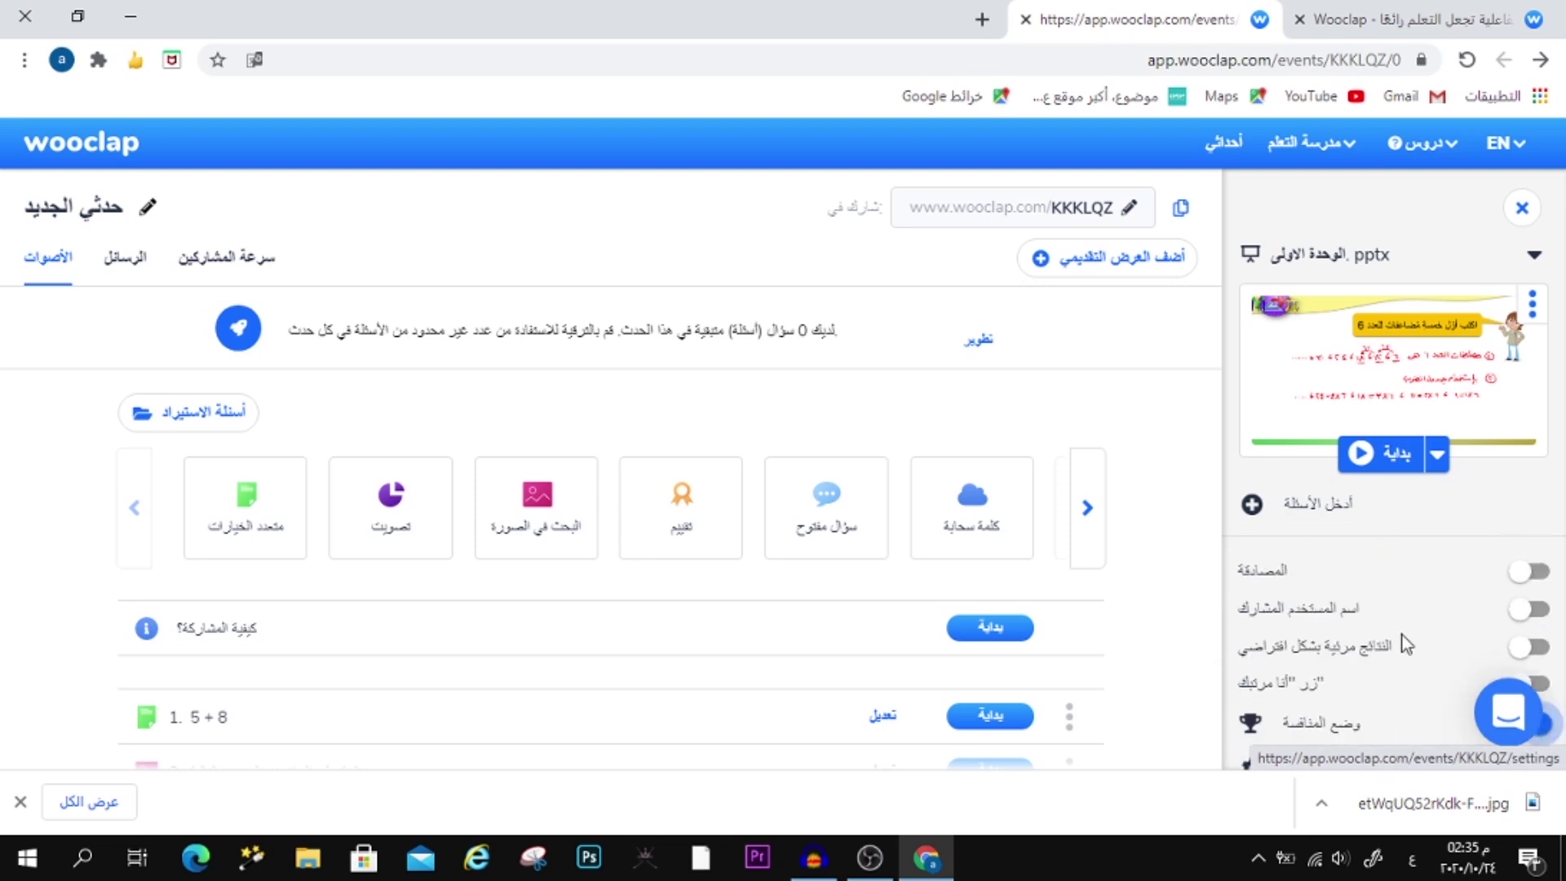
{"action": "left_click", "coordinate": [1529, 607]}
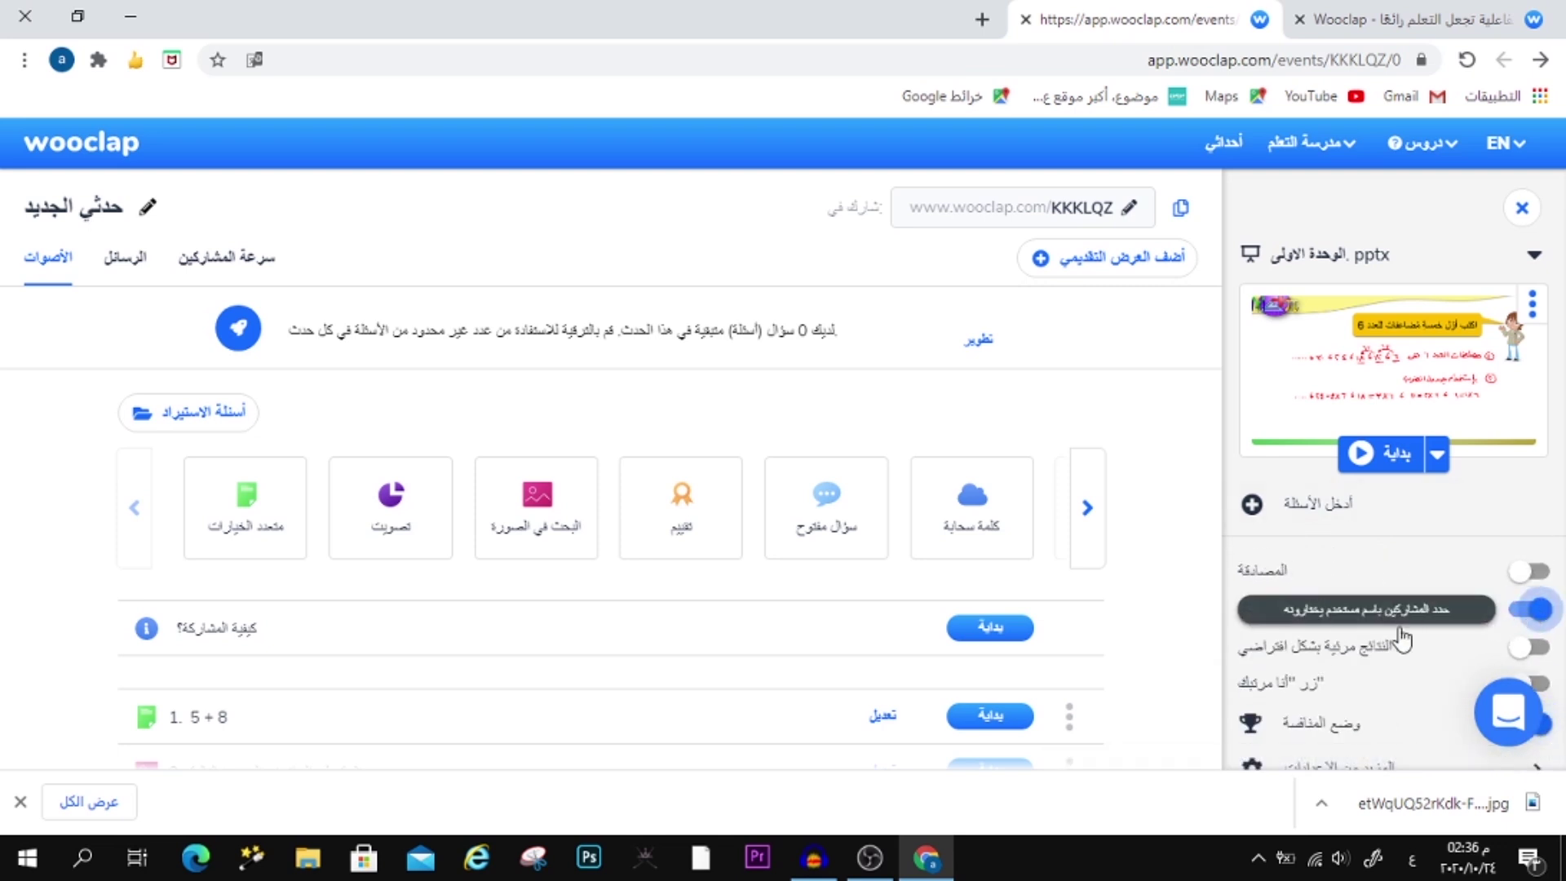
{"action": "scroll", "coordinate": [1354, 655], "scroll_direction": "down", "scroll_amount": 3}
{"action": "scroll", "coordinate": [1353, 655], "scroll_direction": "up", "scroll_amount": 3}
Step: Activate the event's message wall and allow likes and images on it
{"action": "left_click", "coordinate": [122, 258]}
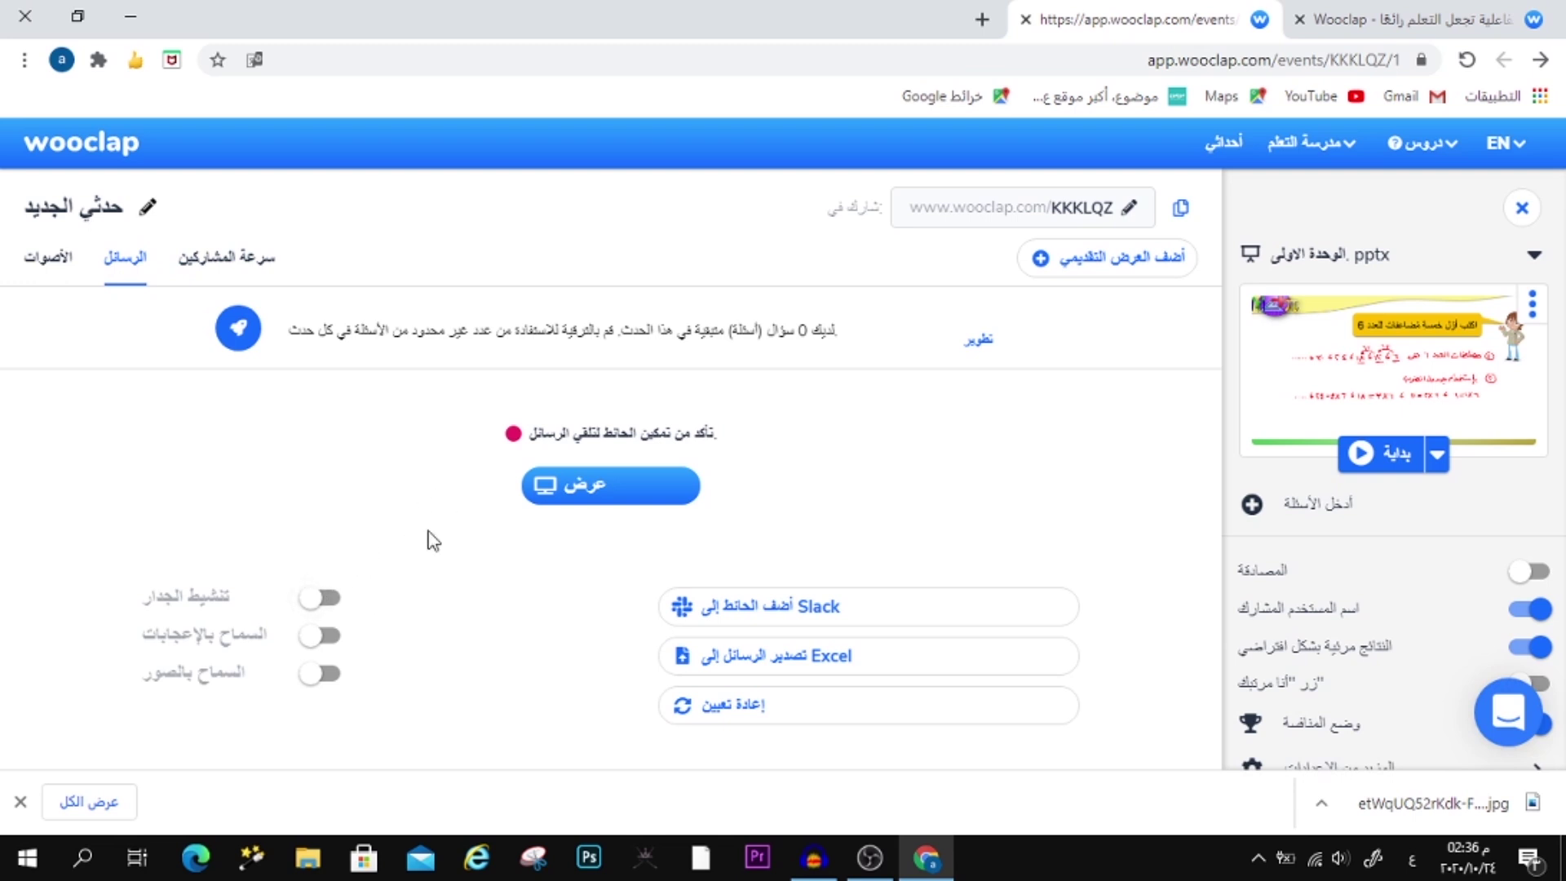
{"action": "left_click", "coordinate": [320, 593]}
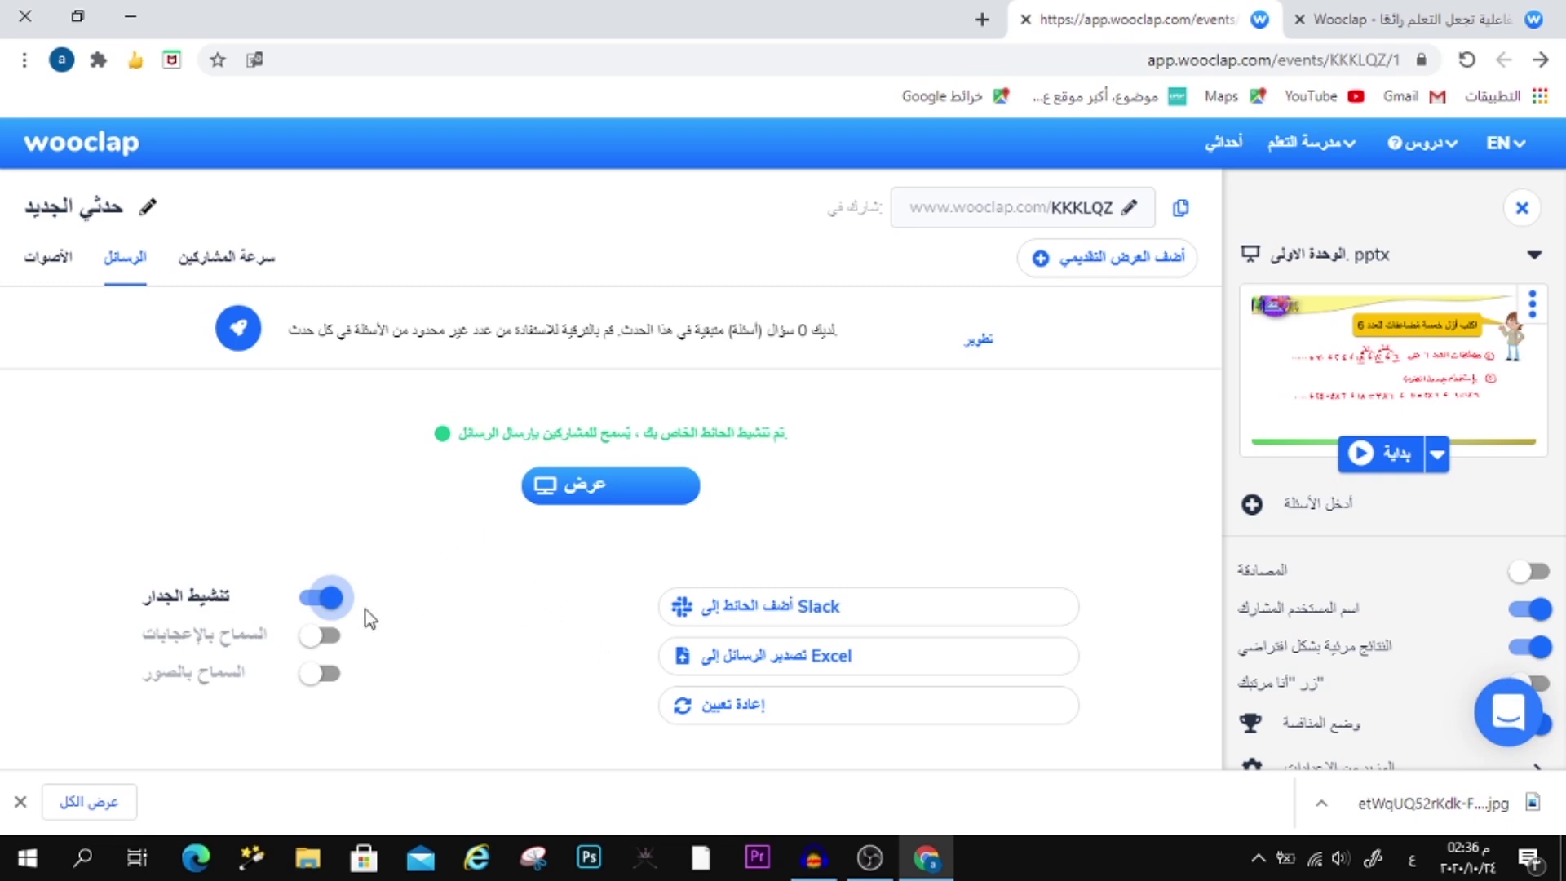
{"action": "left_click", "coordinate": [322, 635]}
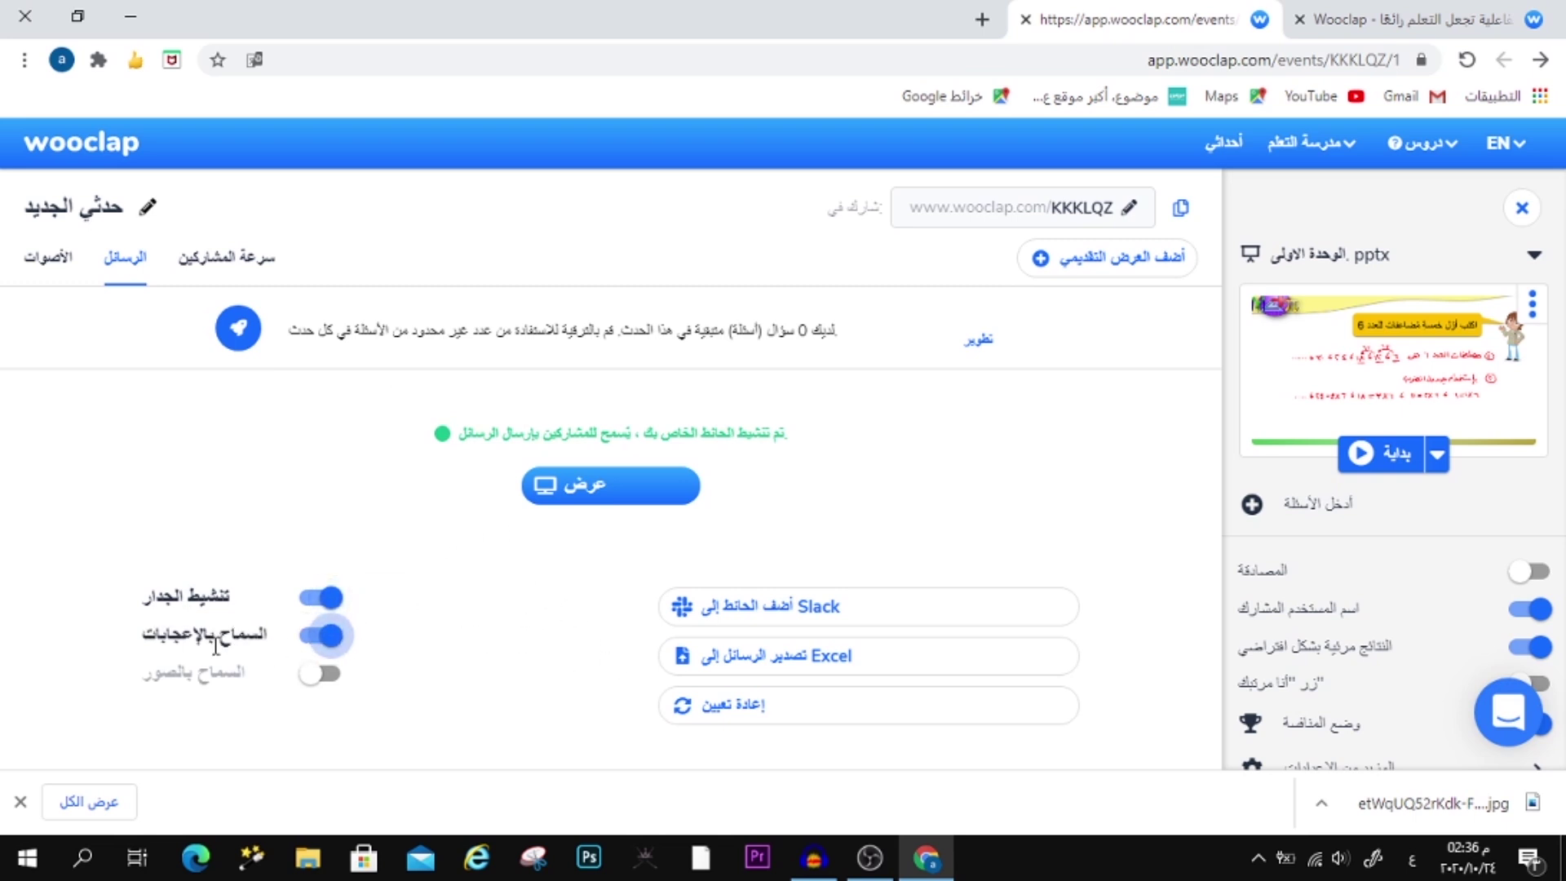
{"action": "left_click", "coordinate": [314, 673]}
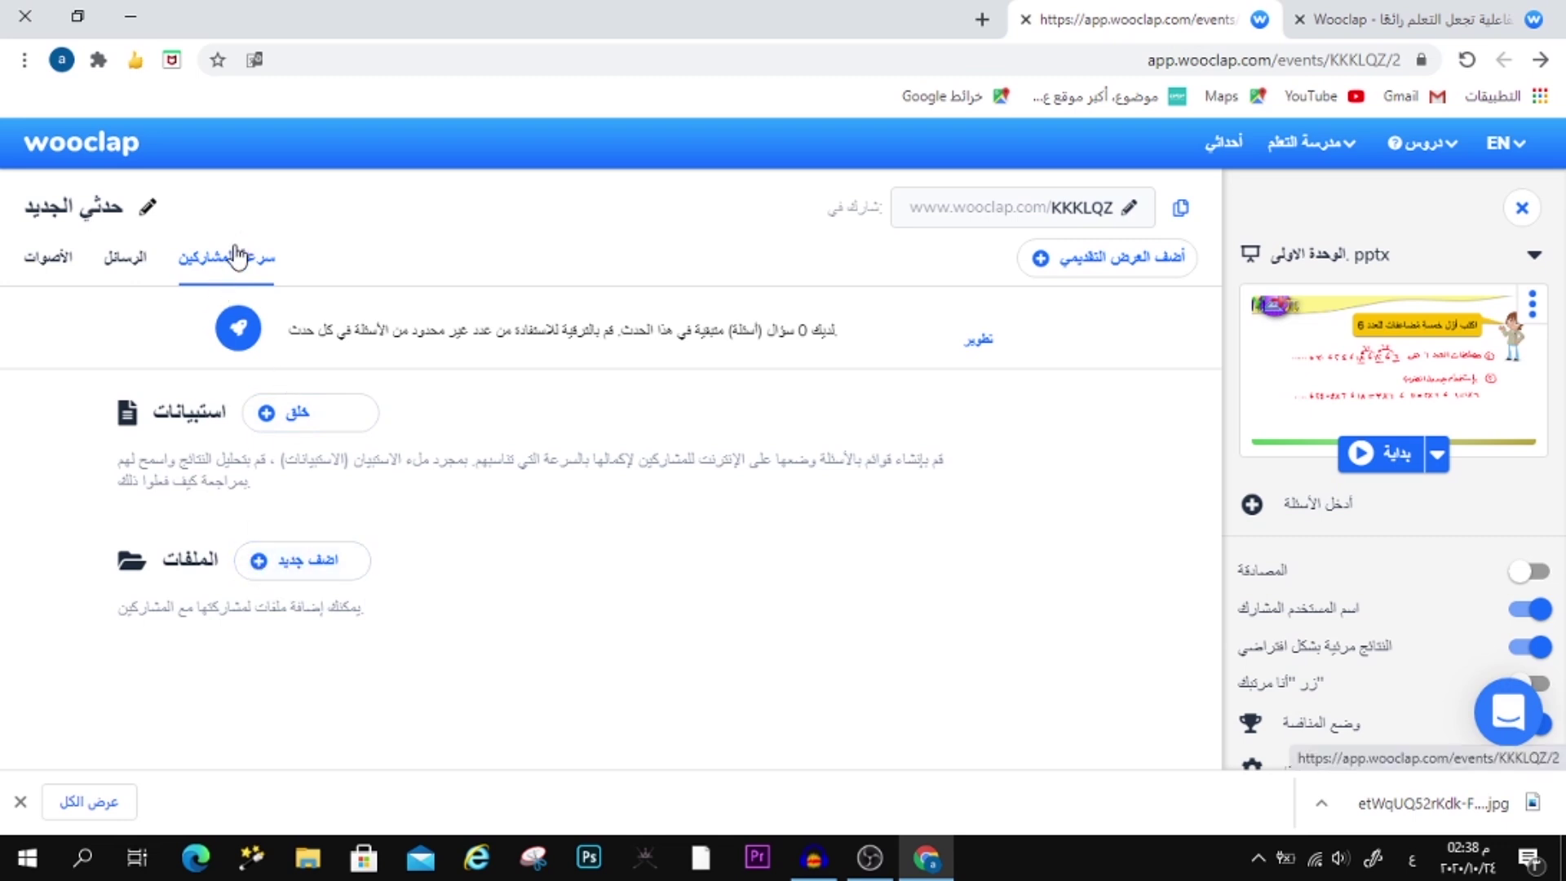
Step: Go back to the event's questions and look over the question list and the available question types
{"action": "left_click", "coordinate": [51, 259]}
{"action": "scroll", "coordinate": [716, 548], "scroll_direction": "down", "scroll_amount": 4}
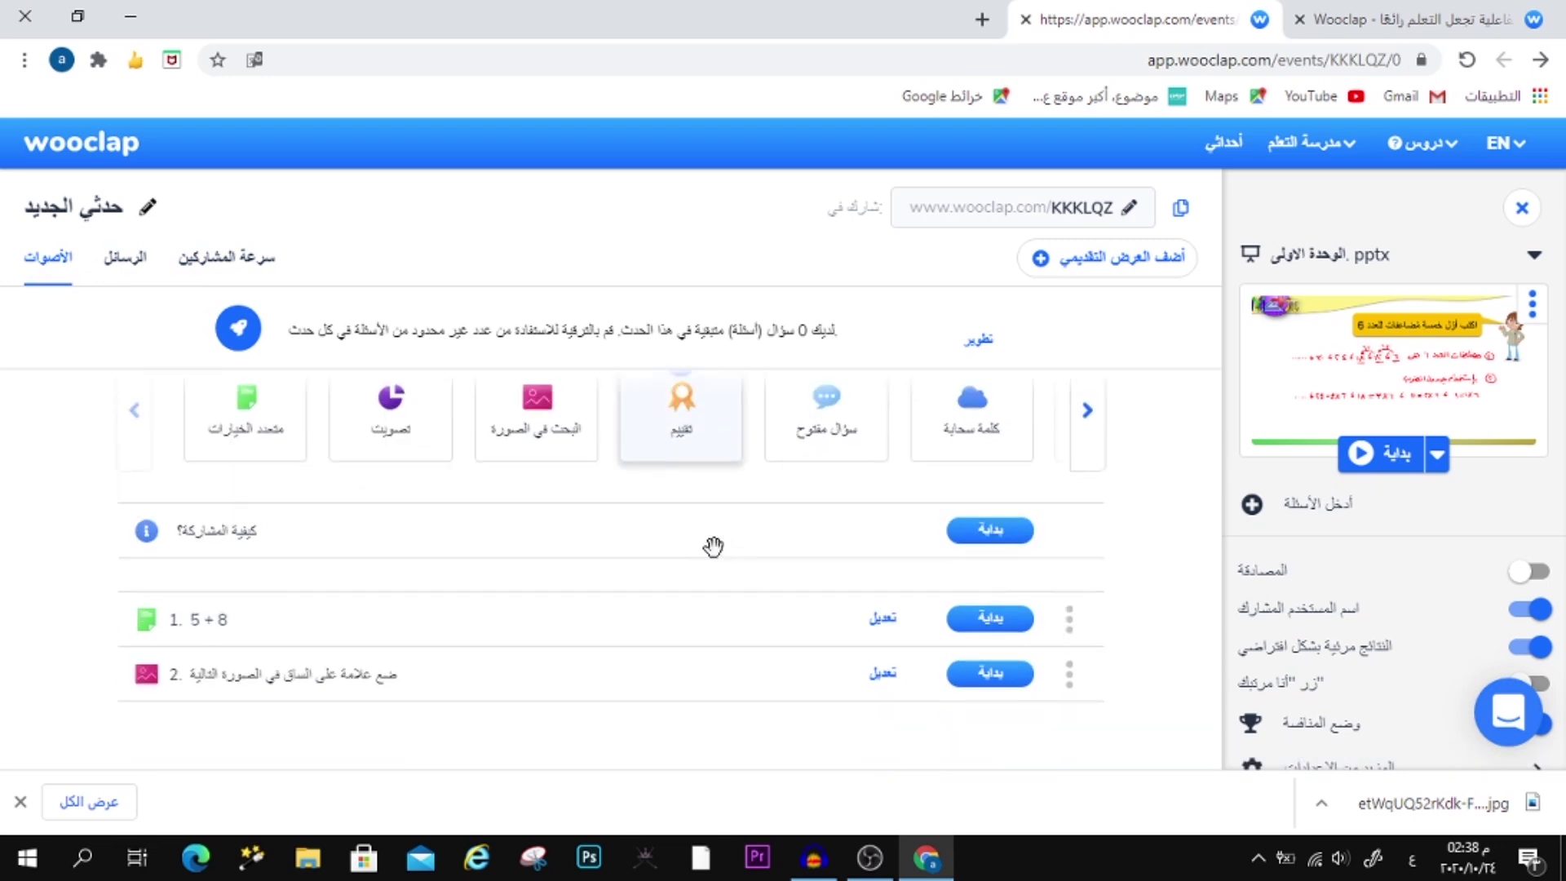
{"action": "scroll", "coordinate": [542, 563], "scroll_direction": "up", "scroll_amount": 4}
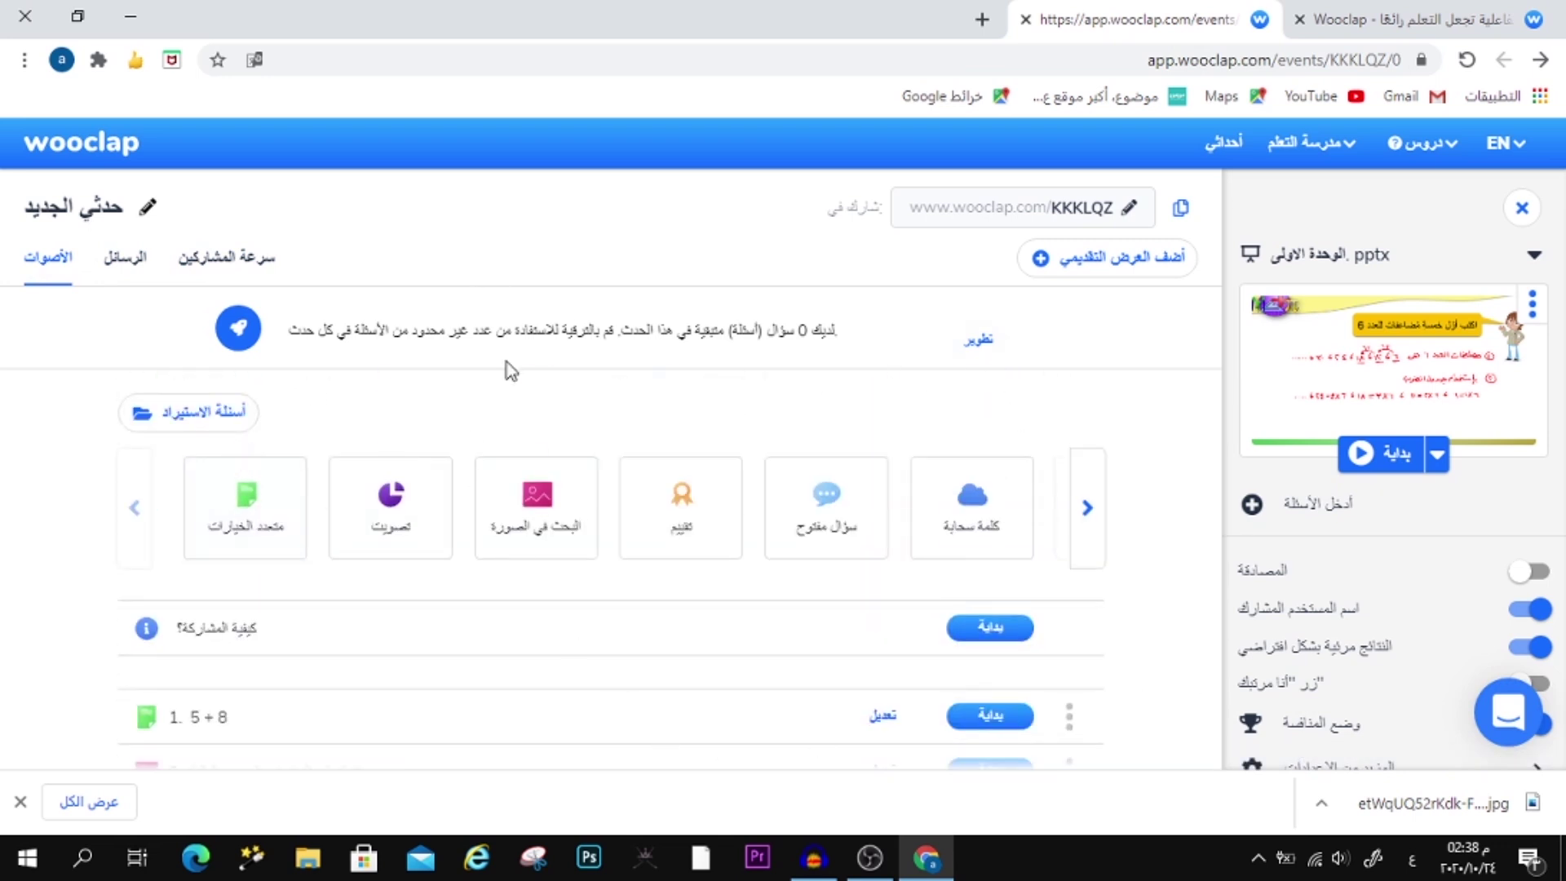
{"action": "scroll", "coordinate": [828, 595], "scroll_direction": "down", "scroll_amount": 2}
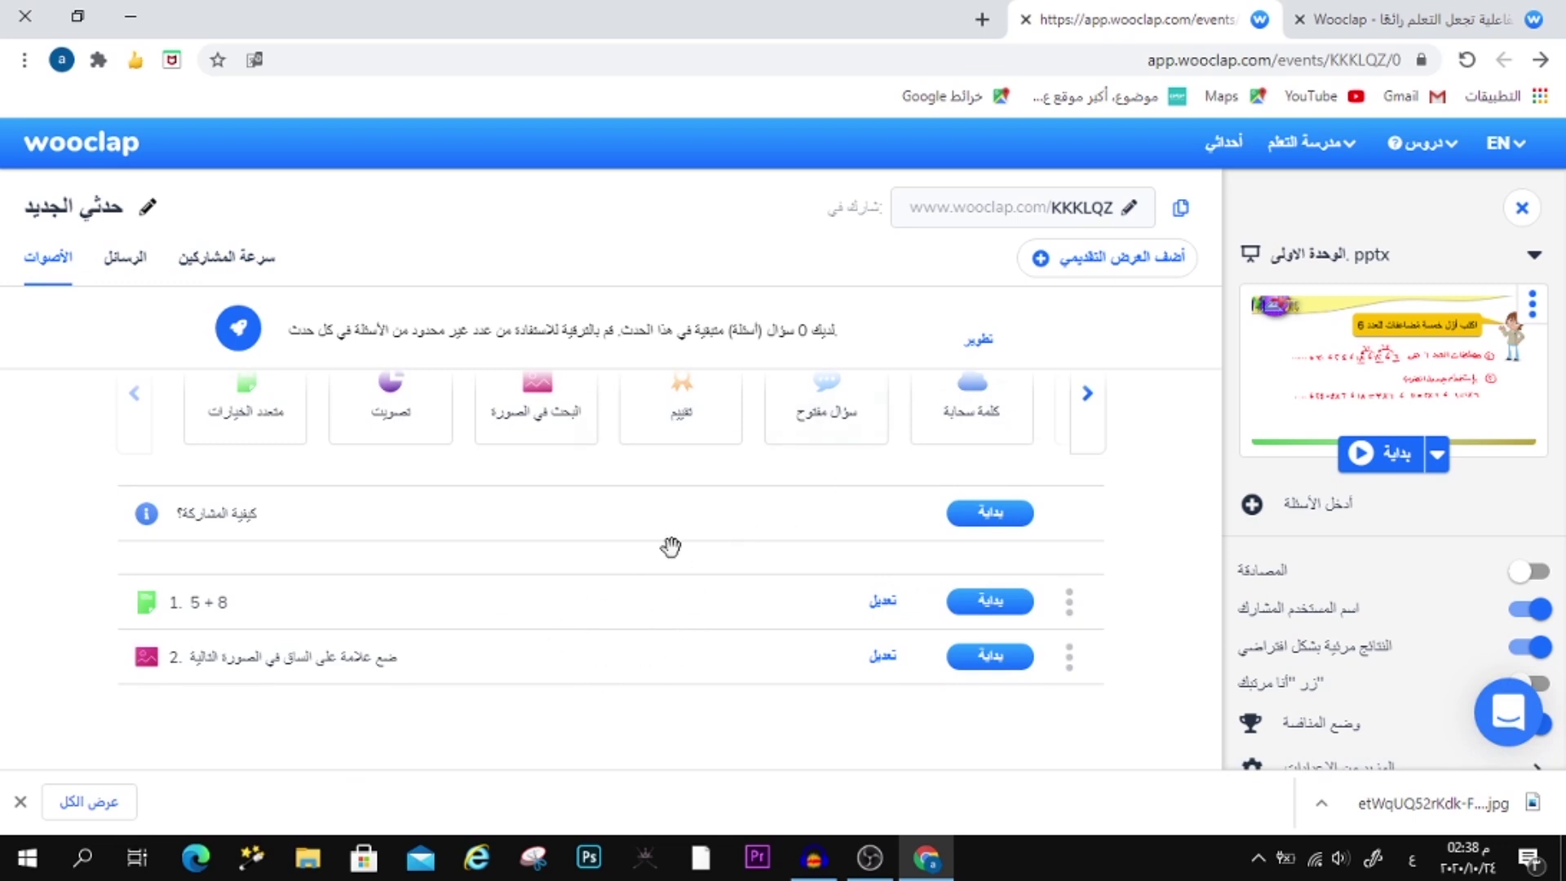
{"action": "scroll", "coordinate": [669, 595], "scroll_direction": "up", "scroll_amount": 2}
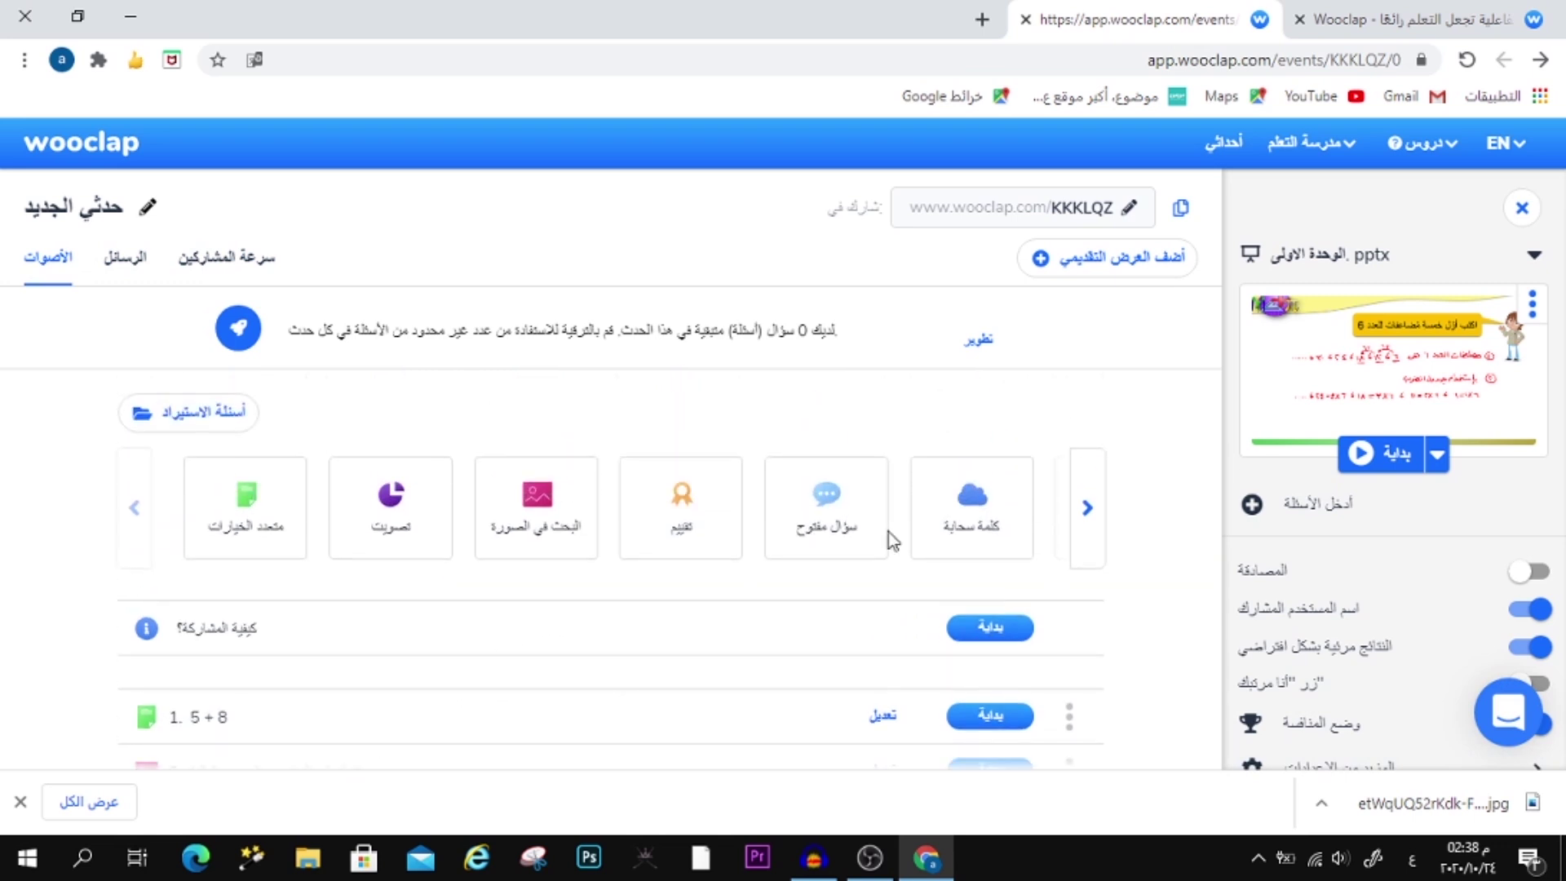
{"action": "scroll", "coordinate": [1375, 676], "scroll_direction": "down", "scroll_amount": 3}
{"action": "left_click", "coordinate": [1378, 539]}
{"action": "left_click", "coordinate": [1427, 255]}
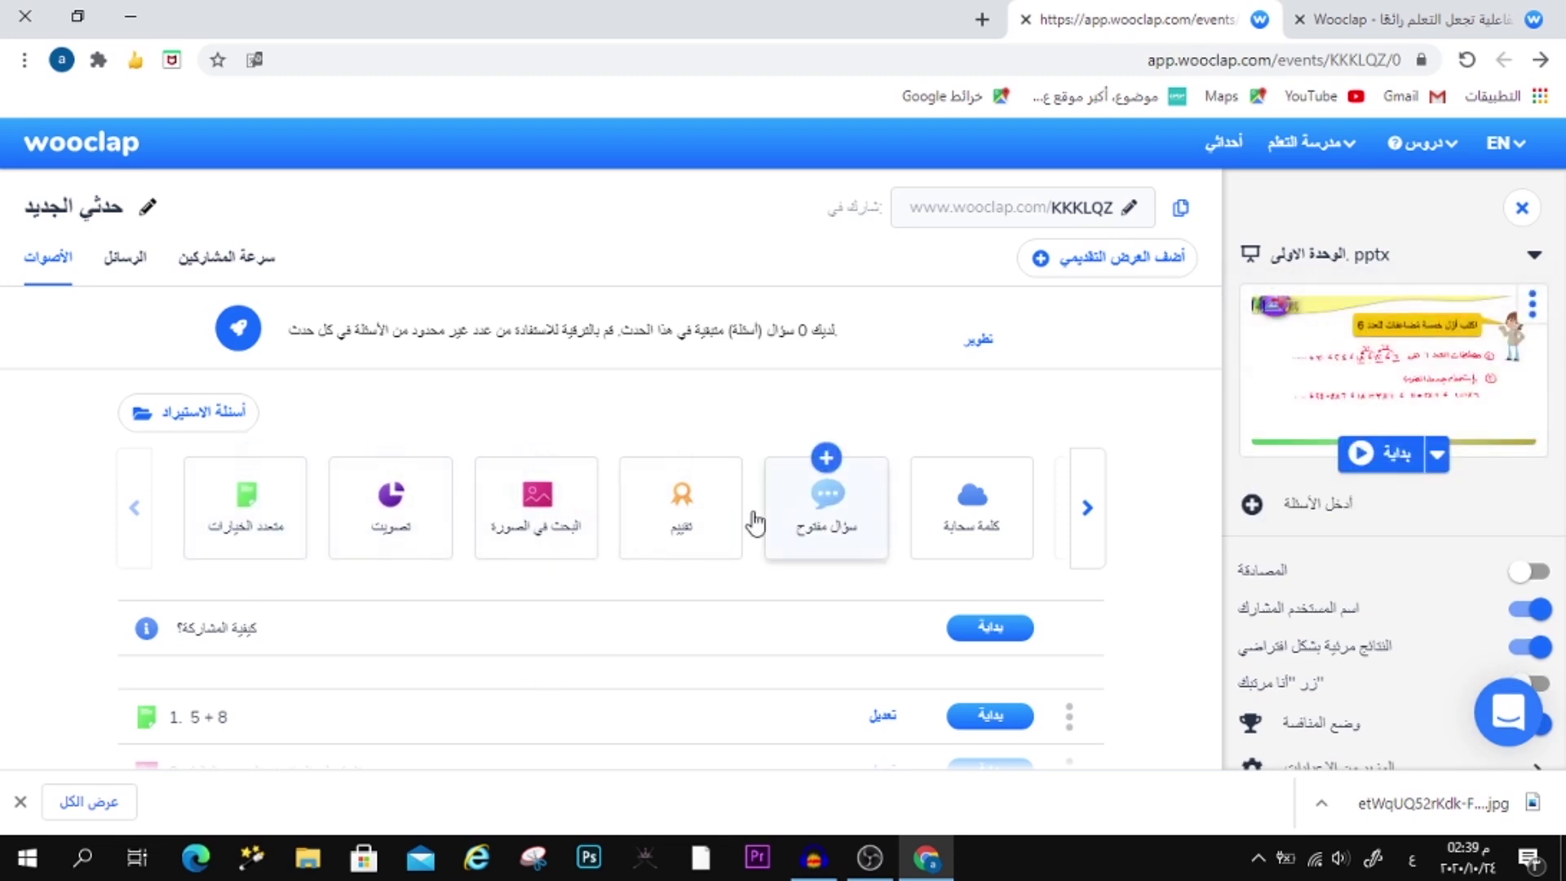
Step: Browse the remaining question types up to the audio/video type and review the event's question list
{"action": "left_click", "coordinate": [1090, 543]}
{"action": "left_click", "coordinate": [1090, 542]}
{"action": "left_click", "coordinate": [1090, 542]}
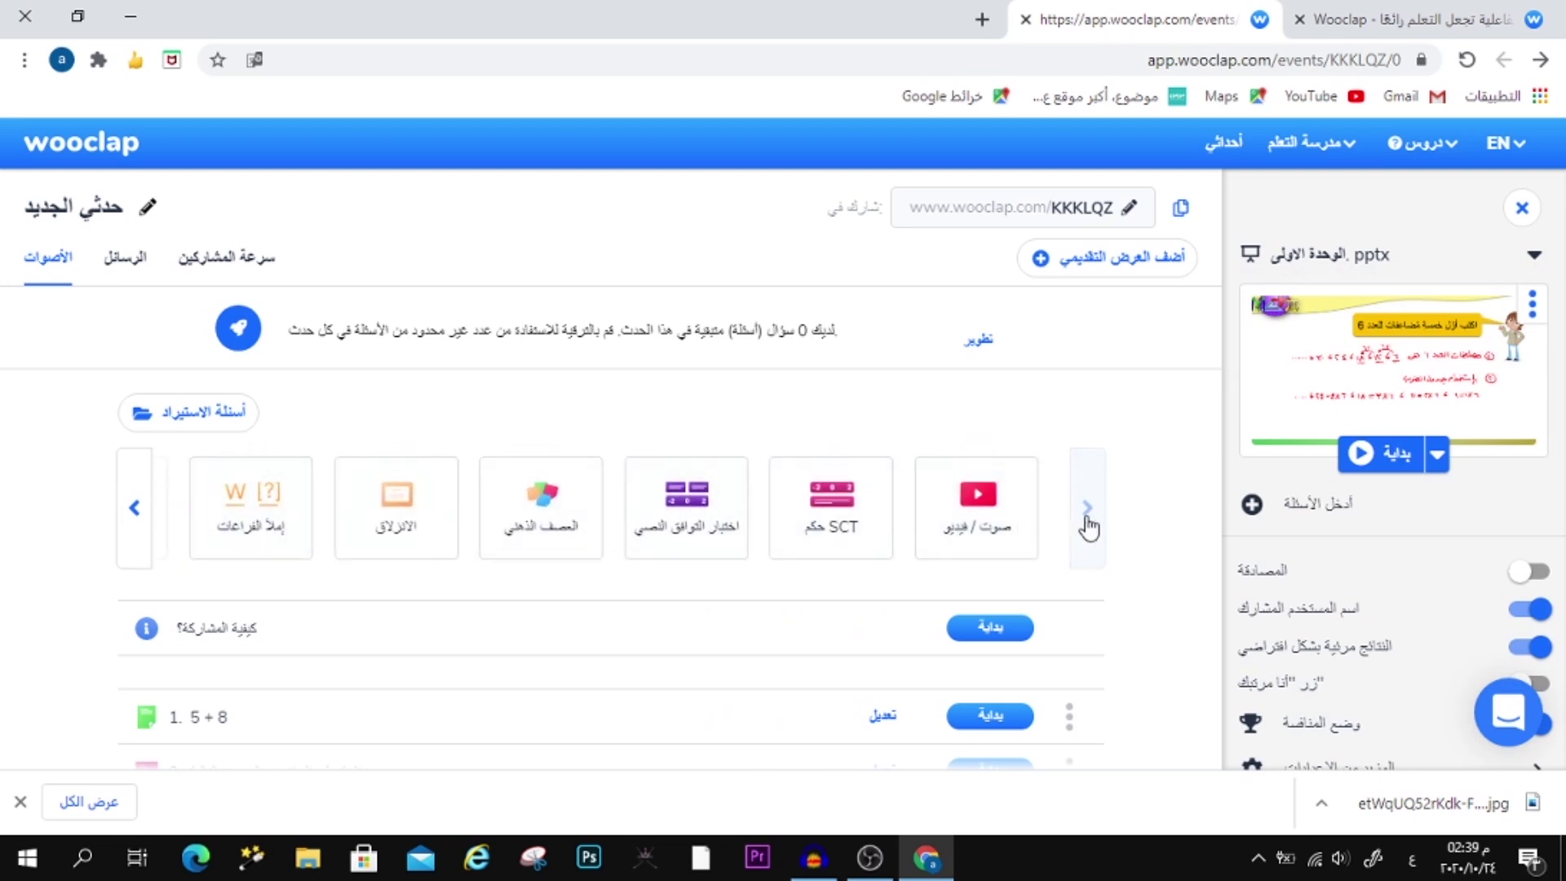
{"action": "scroll", "coordinate": [549, 579], "scroll_direction": "down", "scroll_amount": 3}
{"action": "scroll", "coordinate": [838, 674], "scroll_direction": "down", "scroll_amount": 2}
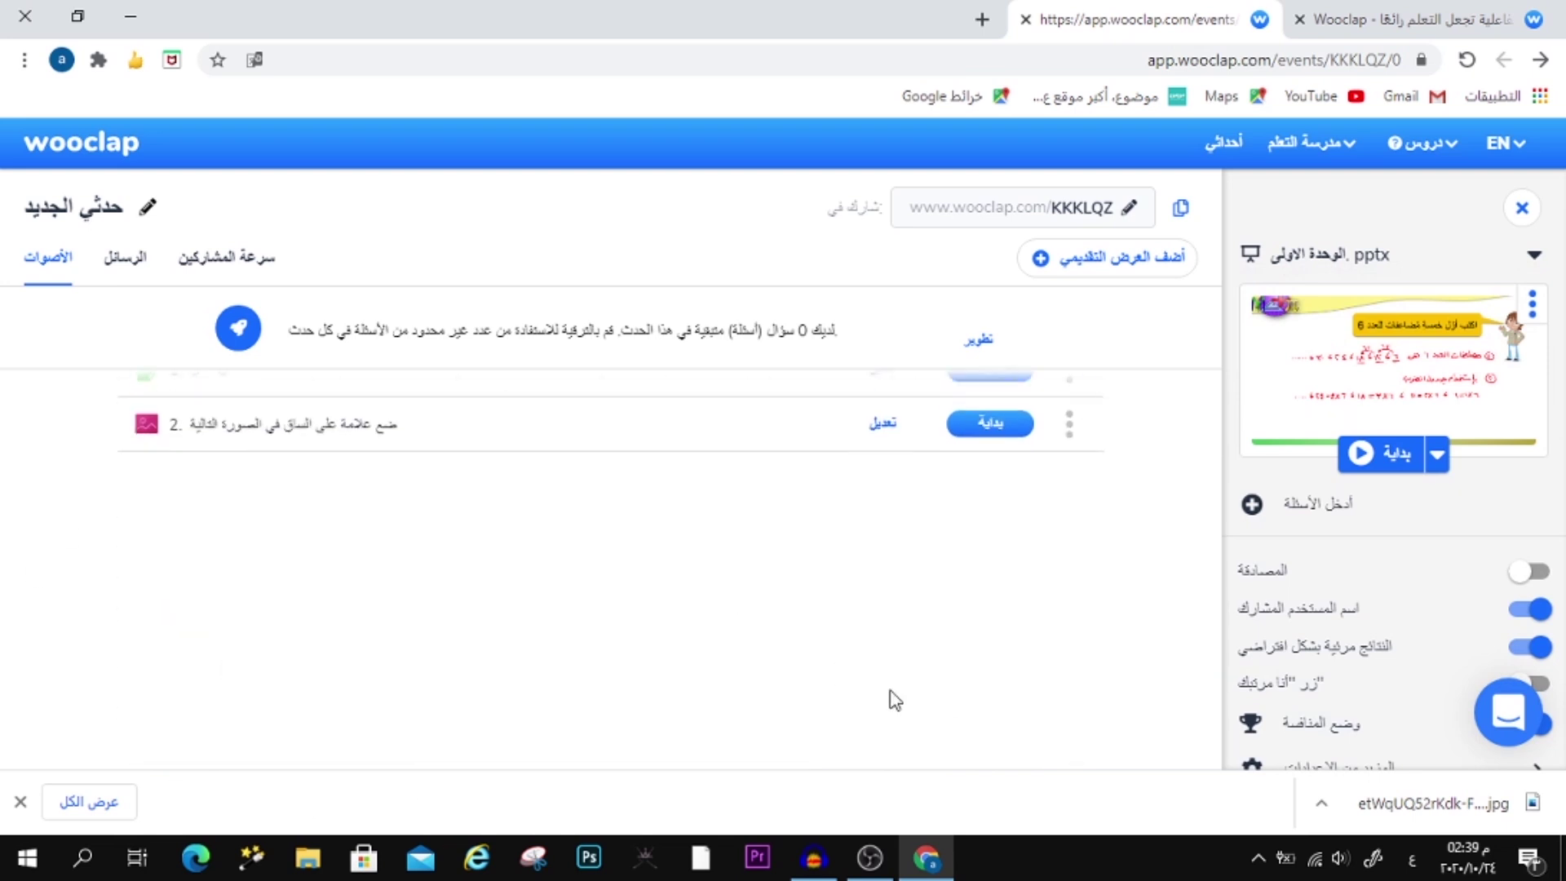
{"action": "scroll", "coordinate": [794, 584], "scroll_direction": "up", "scroll_amount": 5}
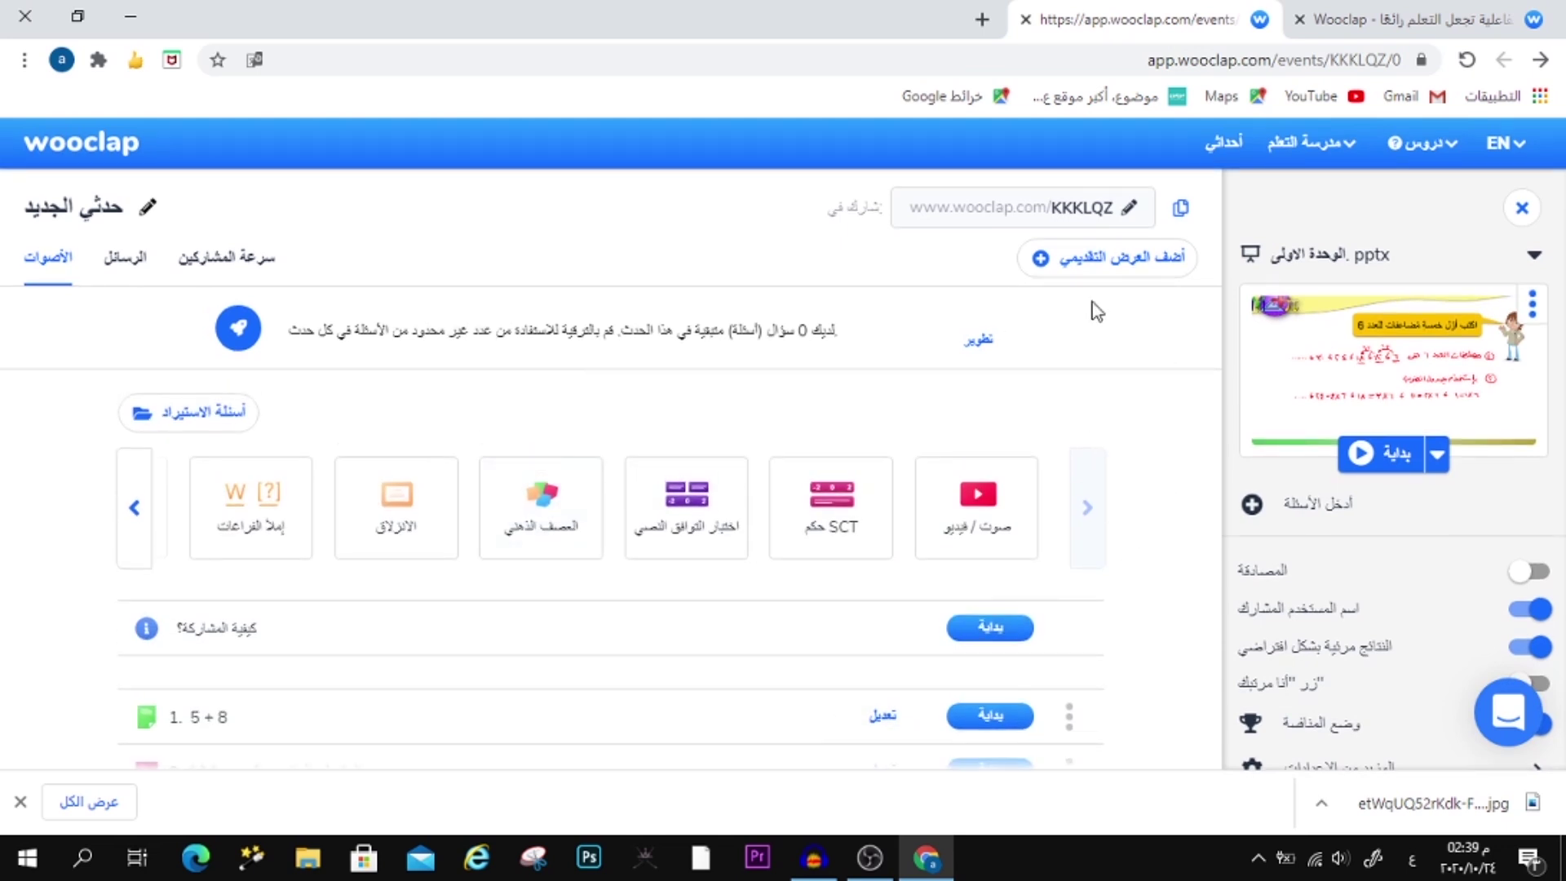
{"action": "scroll", "coordinate": [951, 447], "scroll_direction": "down", "scroll_amount": 2}
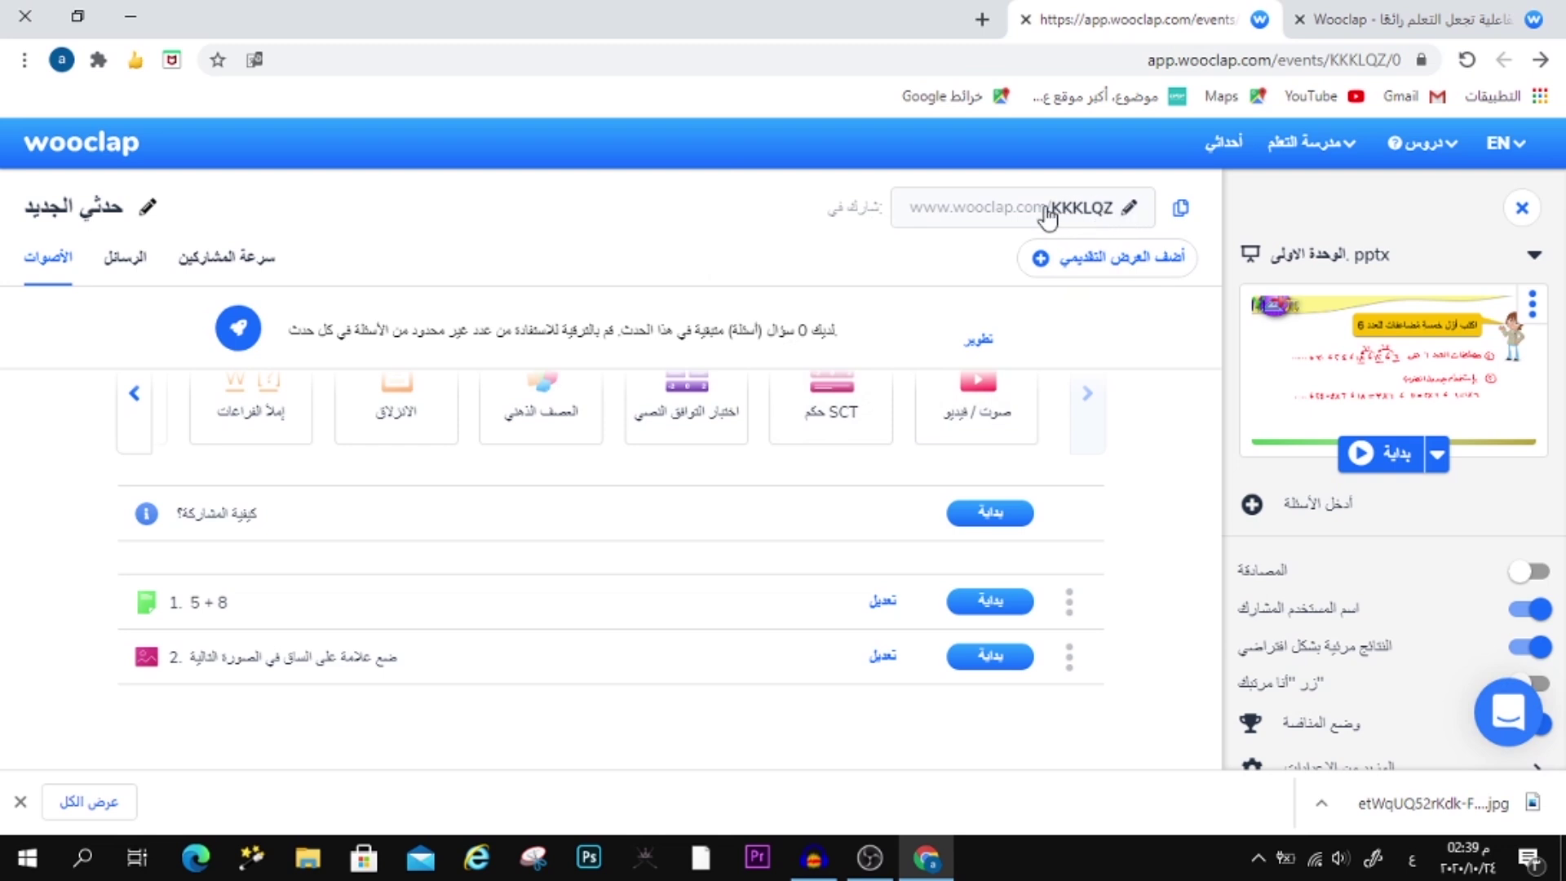
Step: Change the event's participation code to AAALLL and copy the participation link
{"action": "left_click", "coordinate": [1131, 214]}
{"action": "key", "text": "alt+shift"}
{"action": "type", "text": "AAA"}
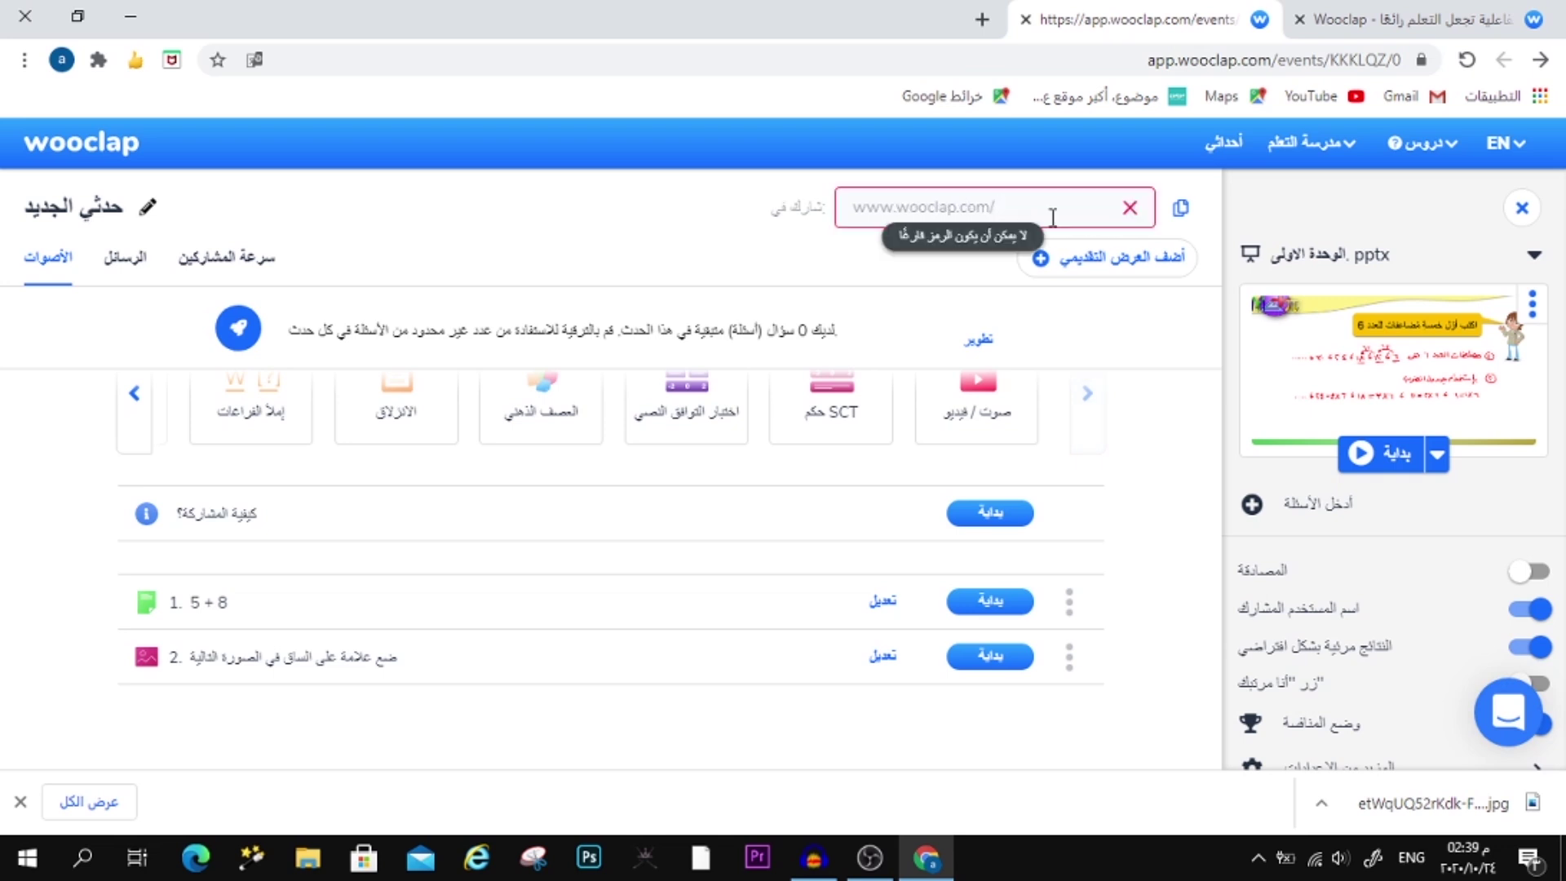
{"action": "type", "text": "LLL"}
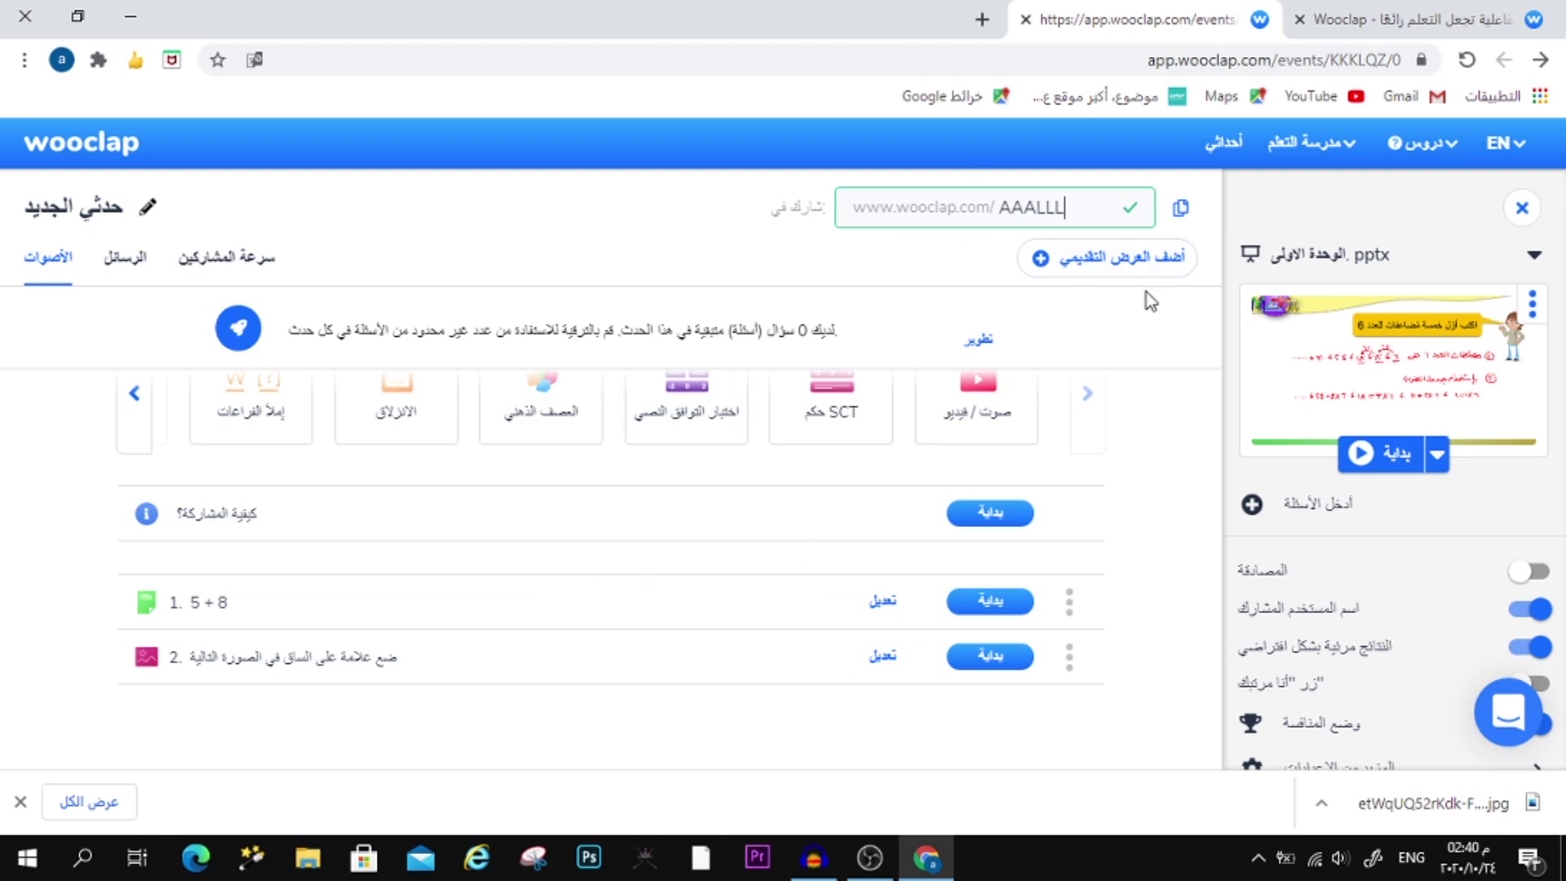
{"action": "left_click", "coordinate": [1128, 196]}
{"action": "left_click", "coordinate": [1182, 211]}
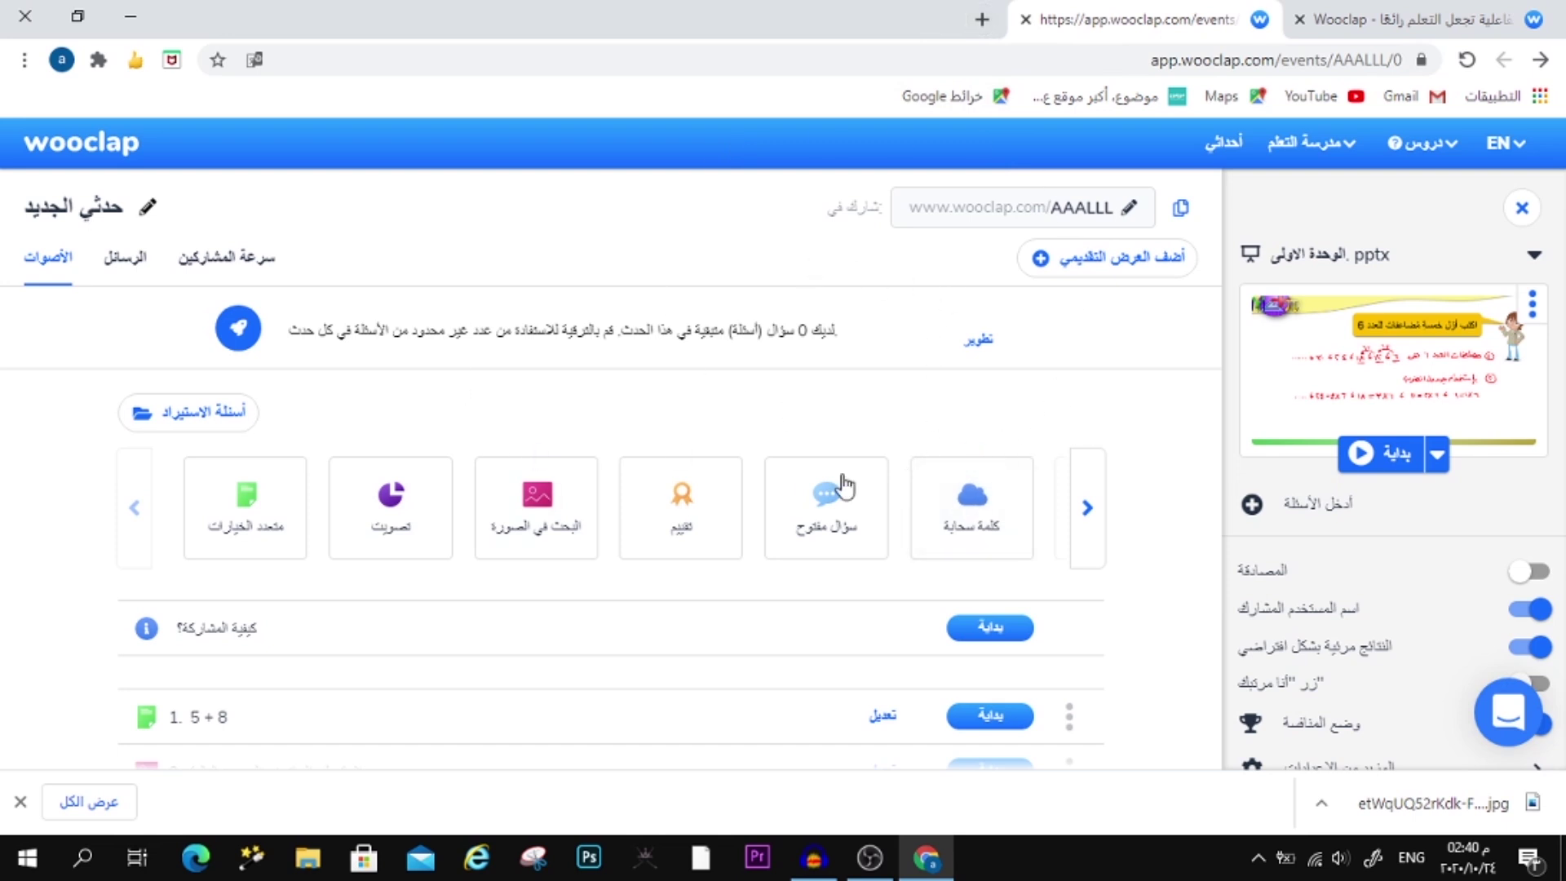
Step: Open the copied participation link in a new browser tab and look at the participants' message-writing page
{"action": "left_click", "coordinate": [979, 21]}
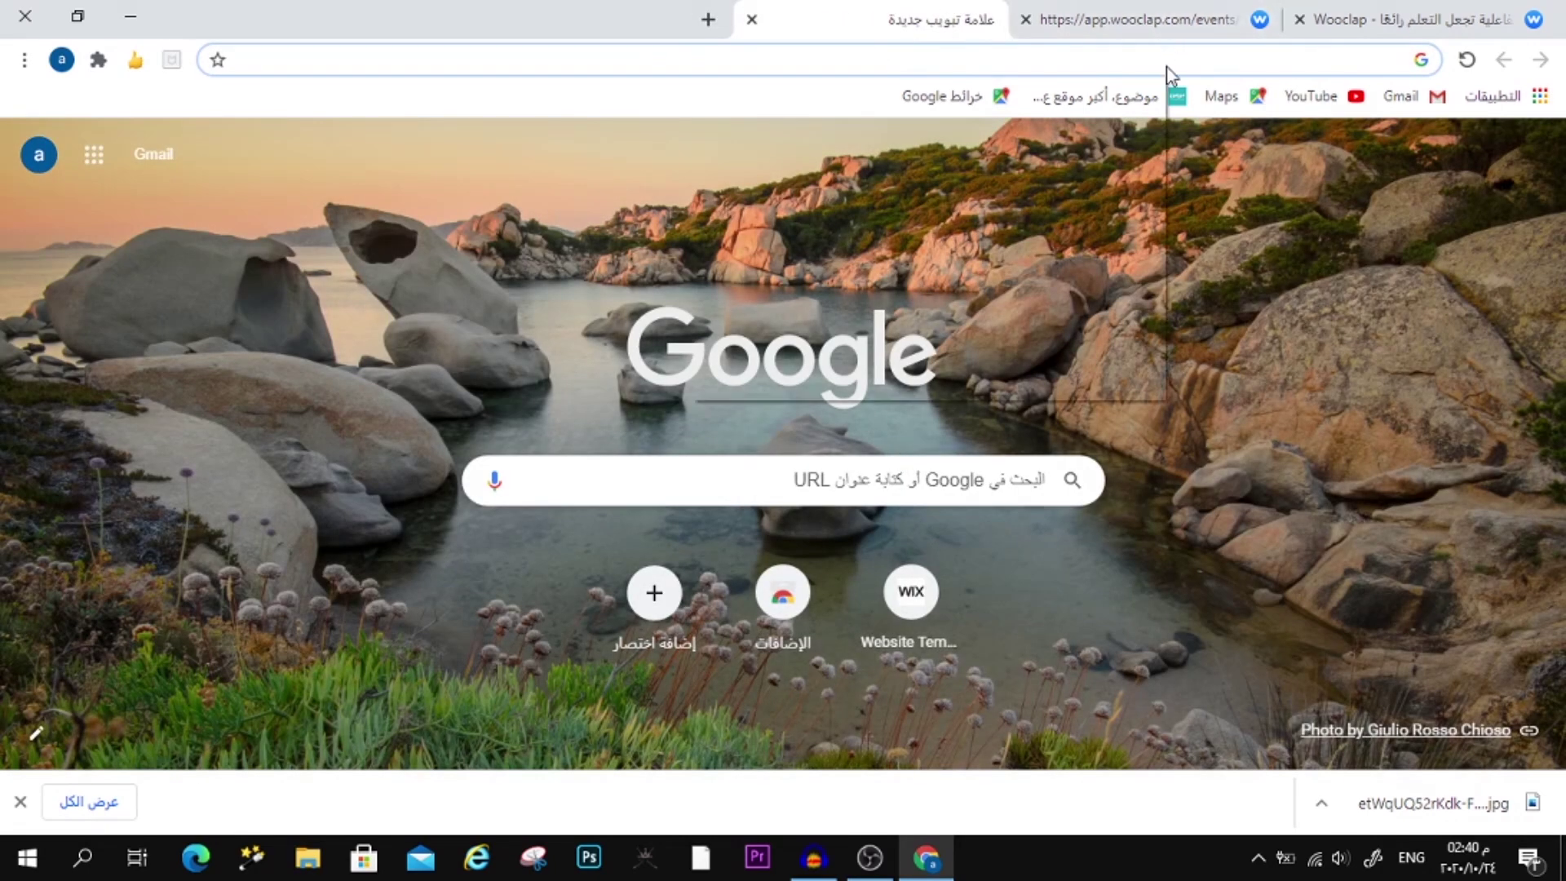
{"action": "right_click", "coordinate": [1166, 62]}
{"action": "left_click", "coordinate": [1106, 219]}
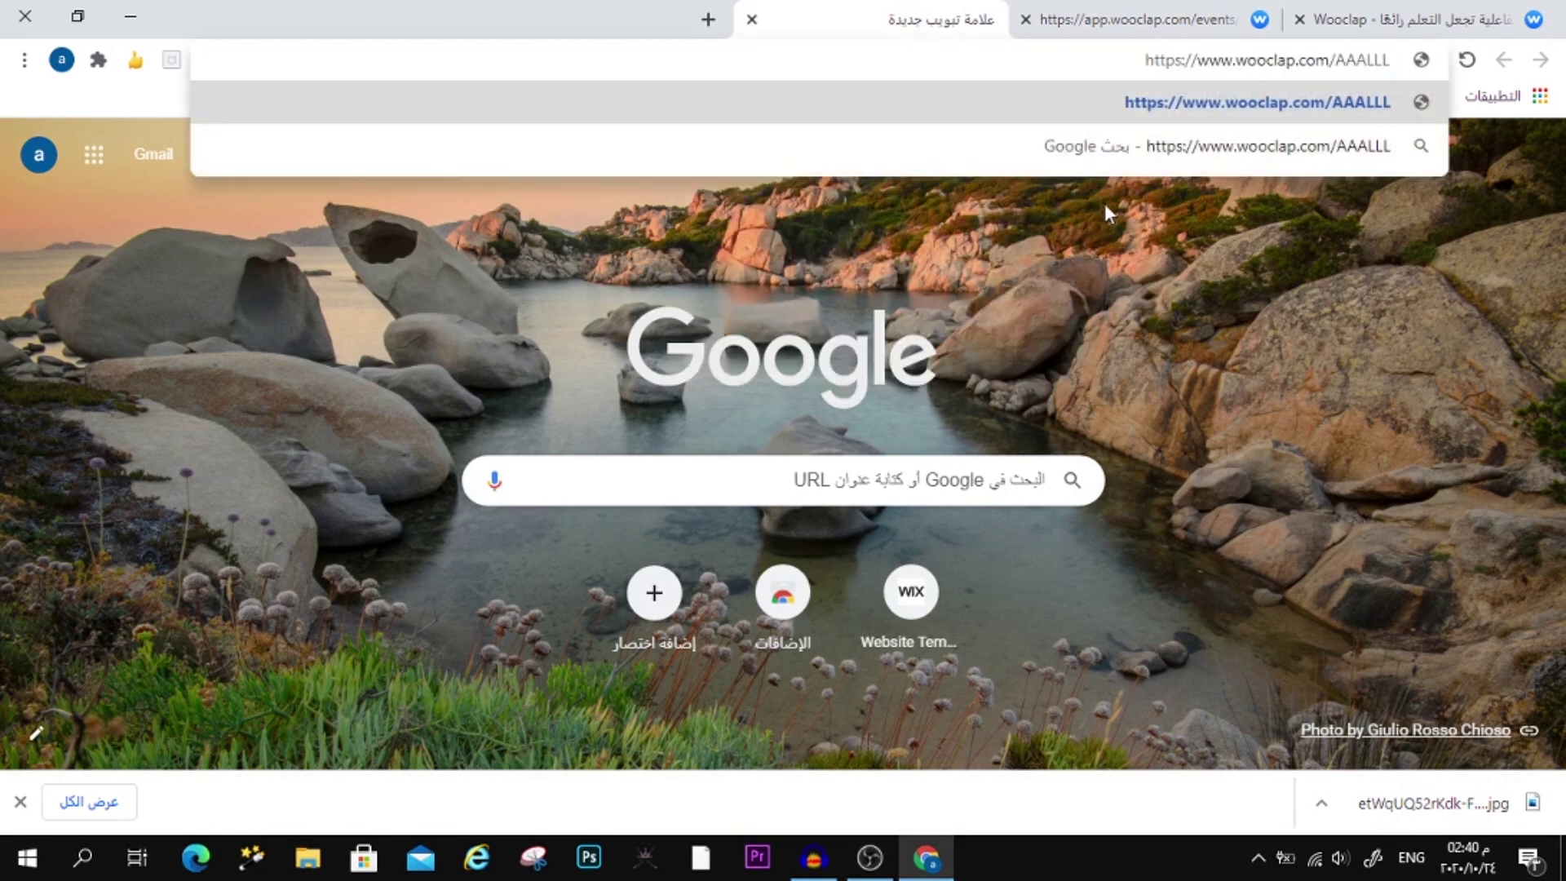
{"action": "key", "text": "Return"}
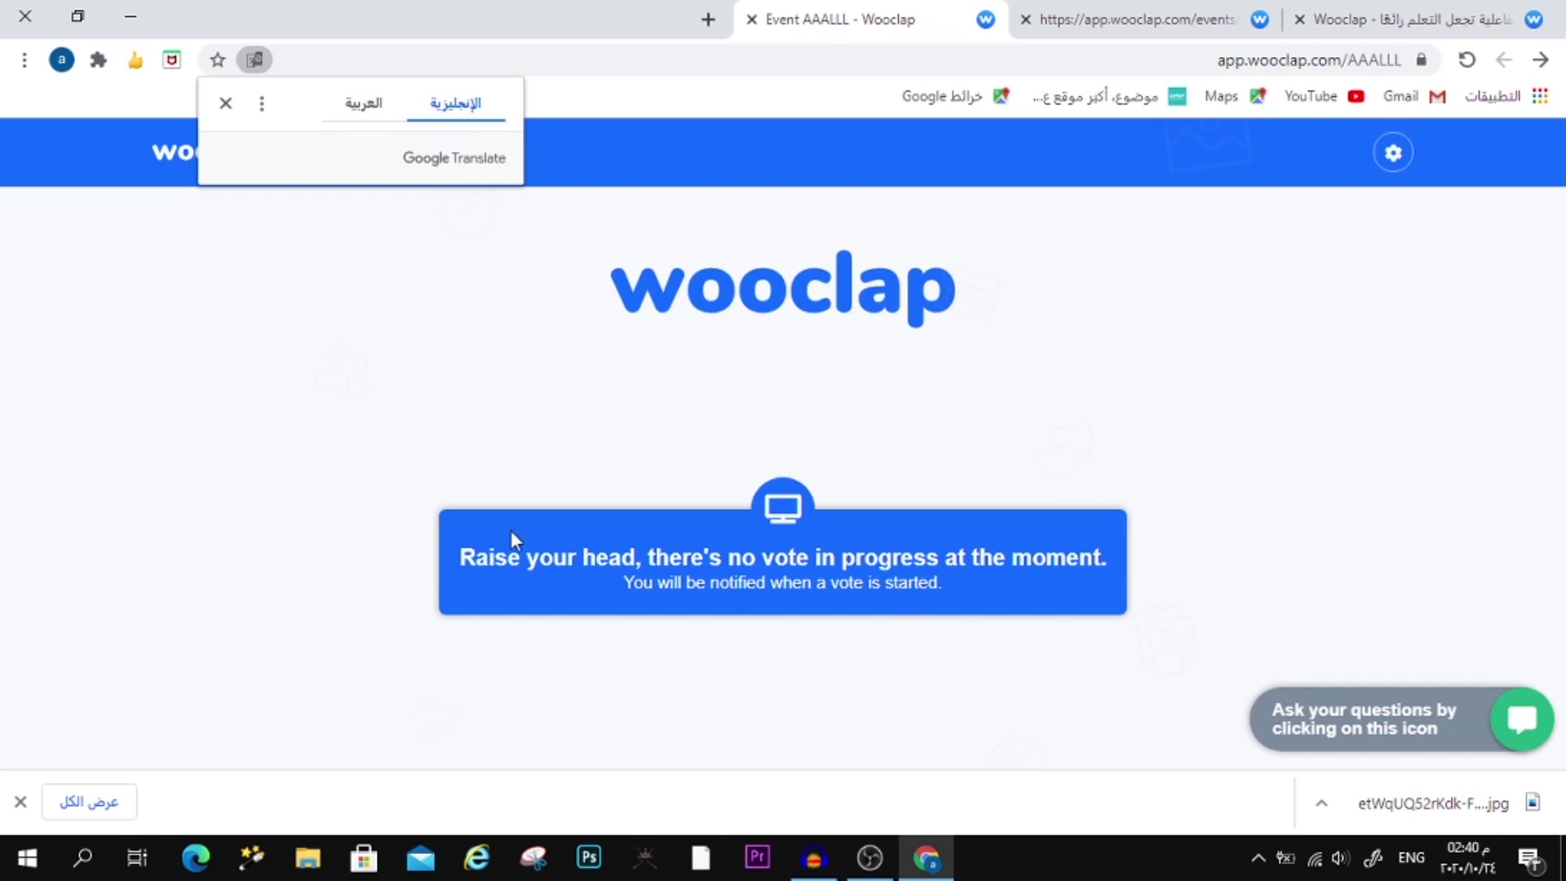
{"action": "left_click", "coordinate": [222, 104]}
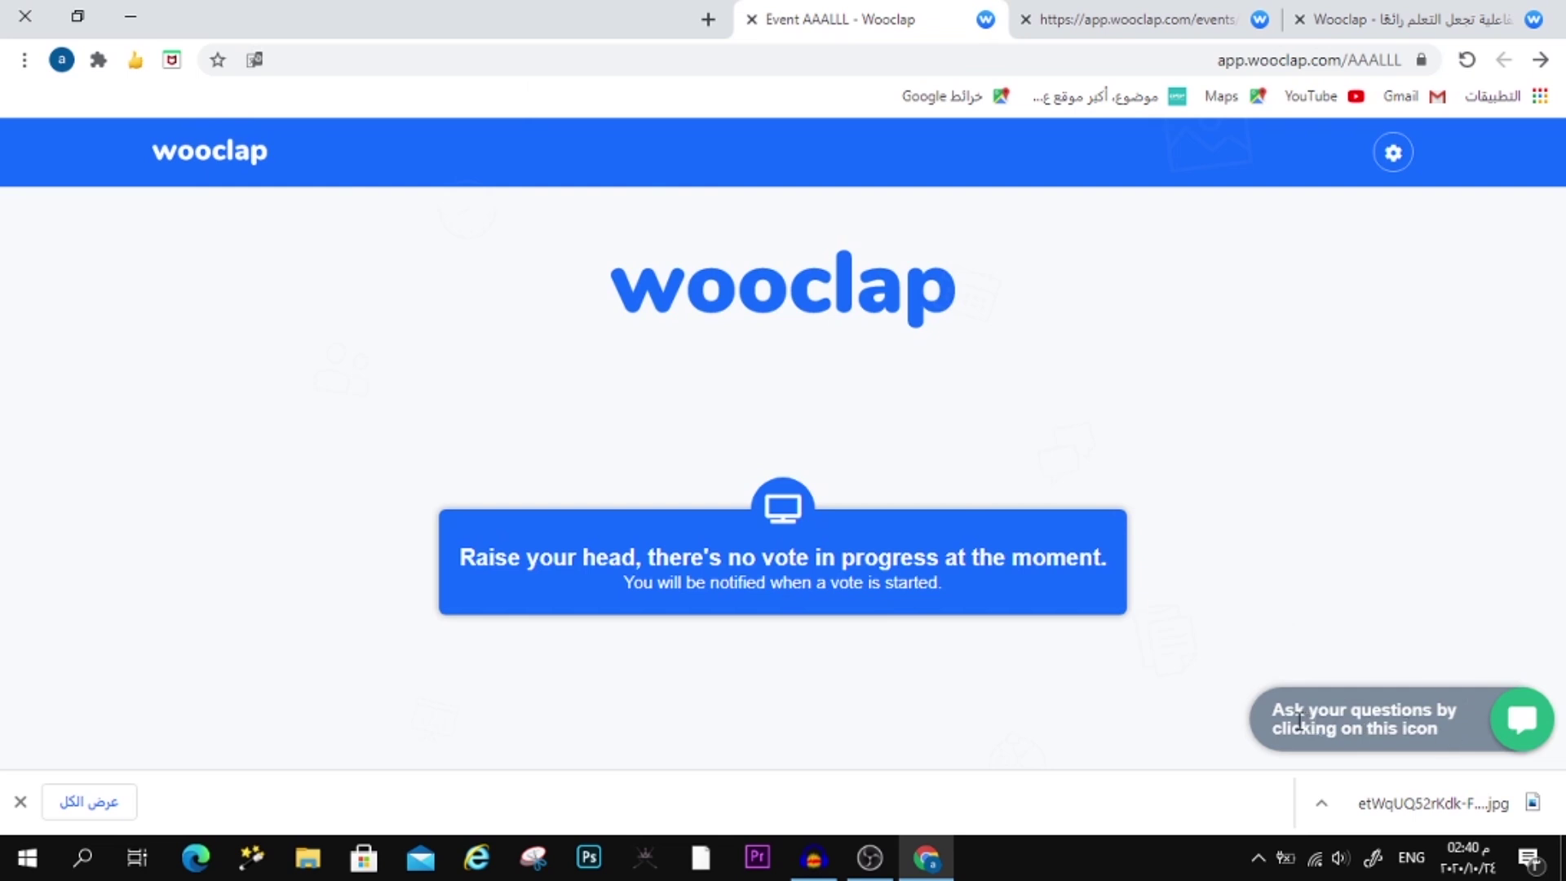
{"action": "left_click", "coordinate": [1519, 719]}
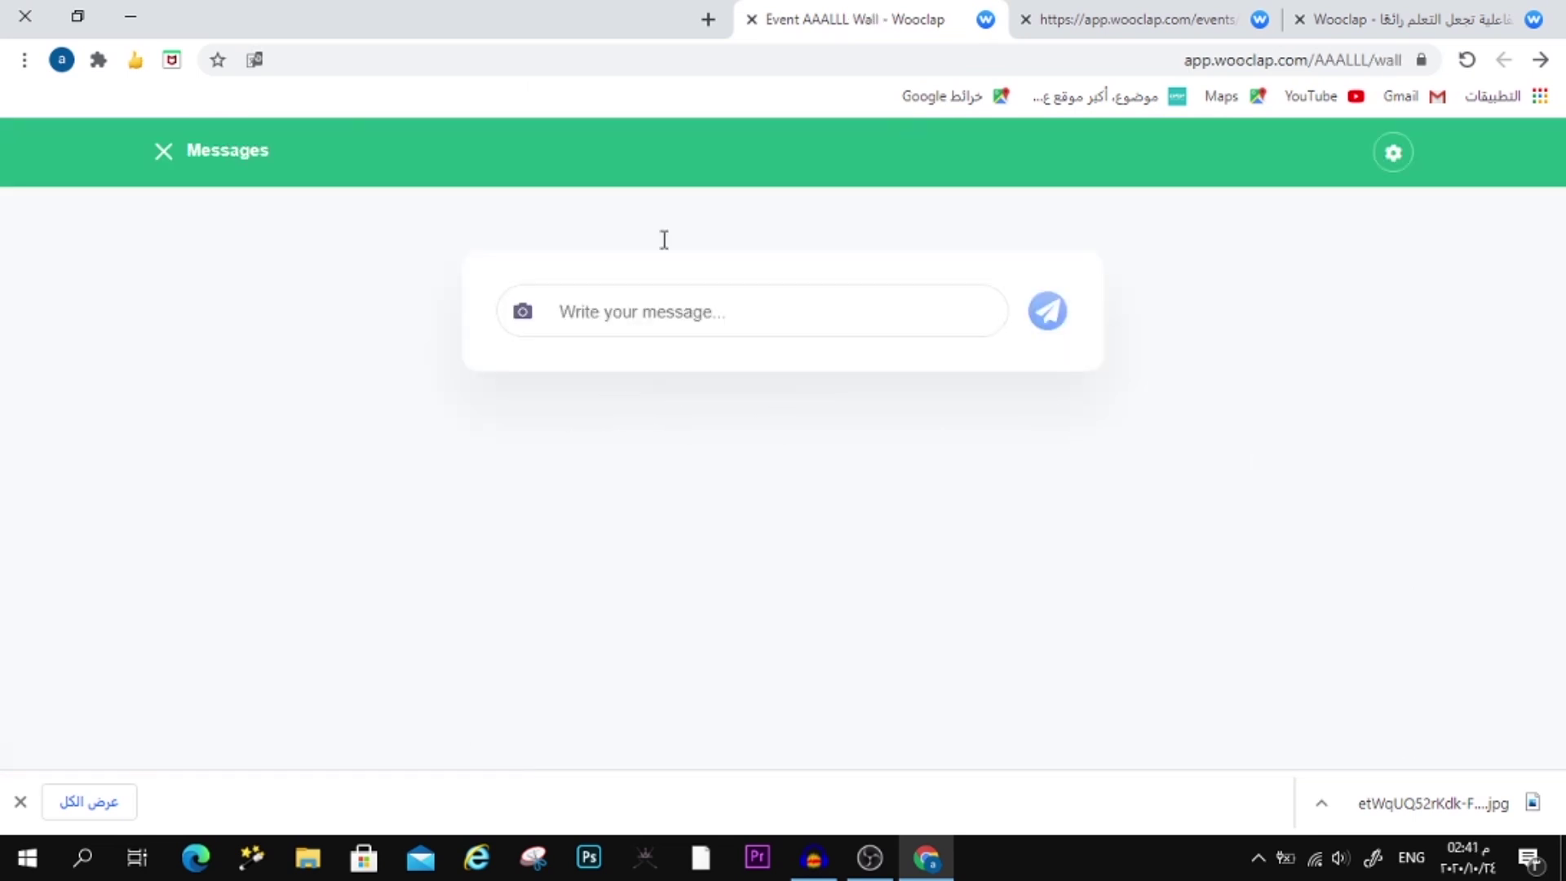
{"action": "left_click", "coordinate": [164, 152]}
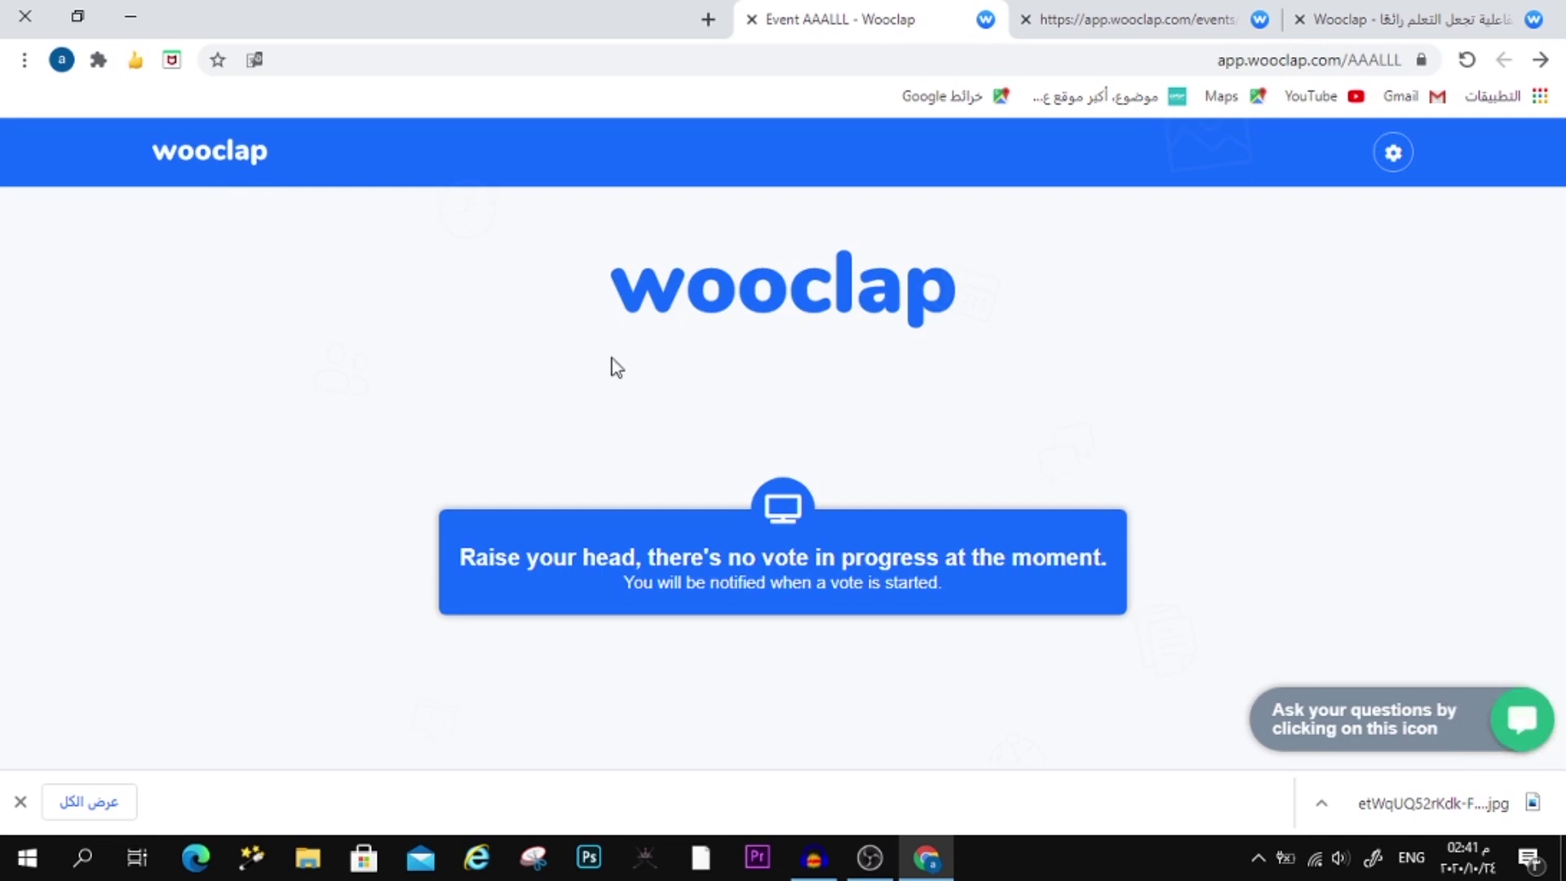
Step: Translate the participant page into Arabic and dismiss the translation pop-up
{"action": "right_click", "coordinate": [515, 359]}
{"action": "left_click", "coordinate": [430, 553]}
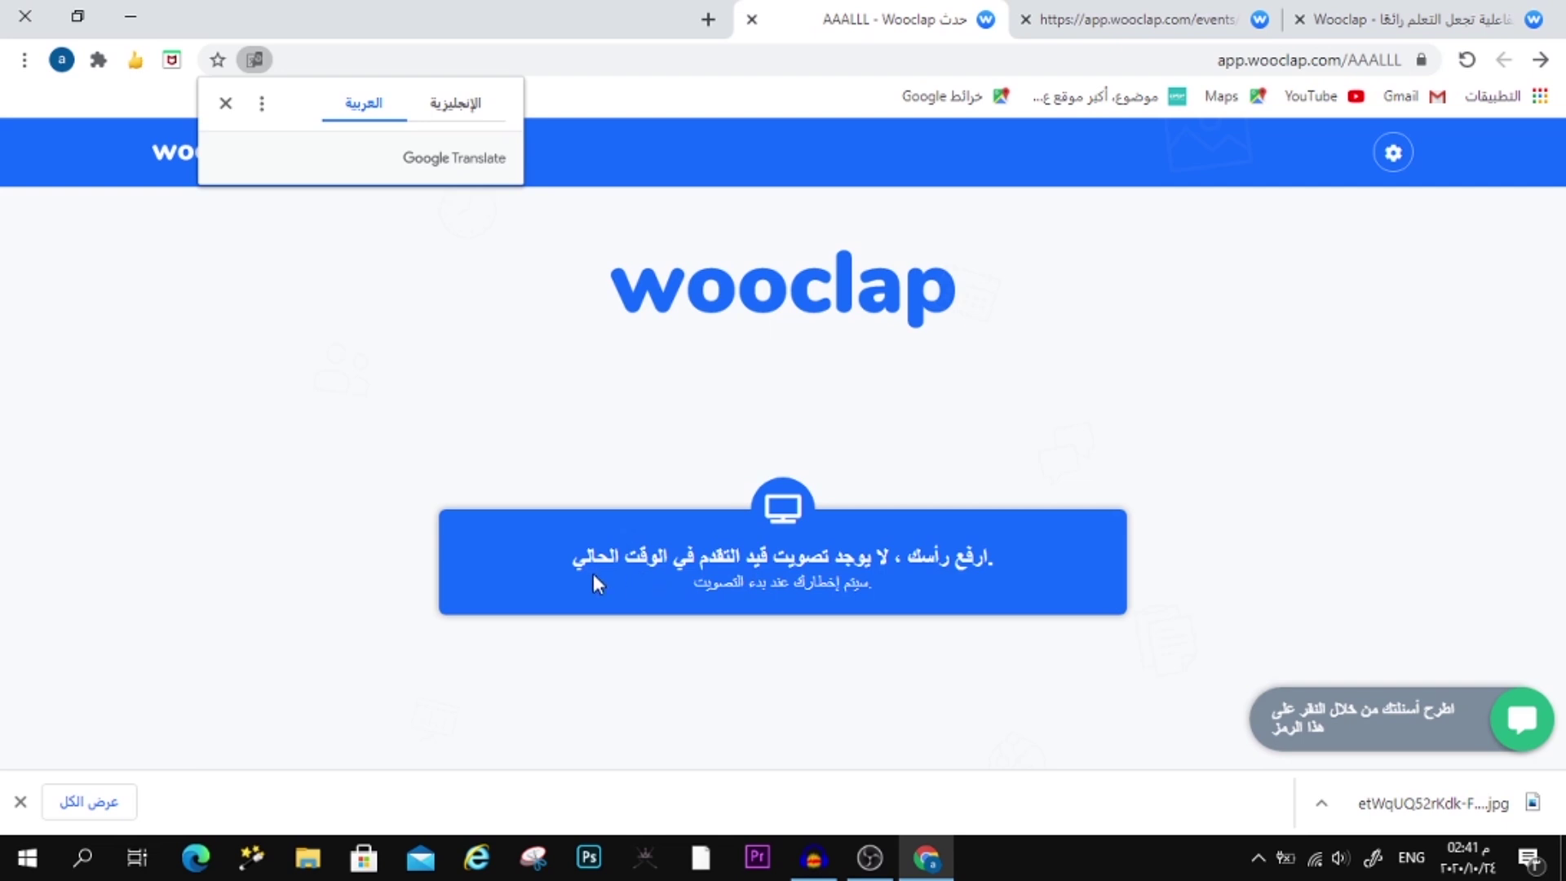
{"action": "left_click", "coordinate": [226, 103]}
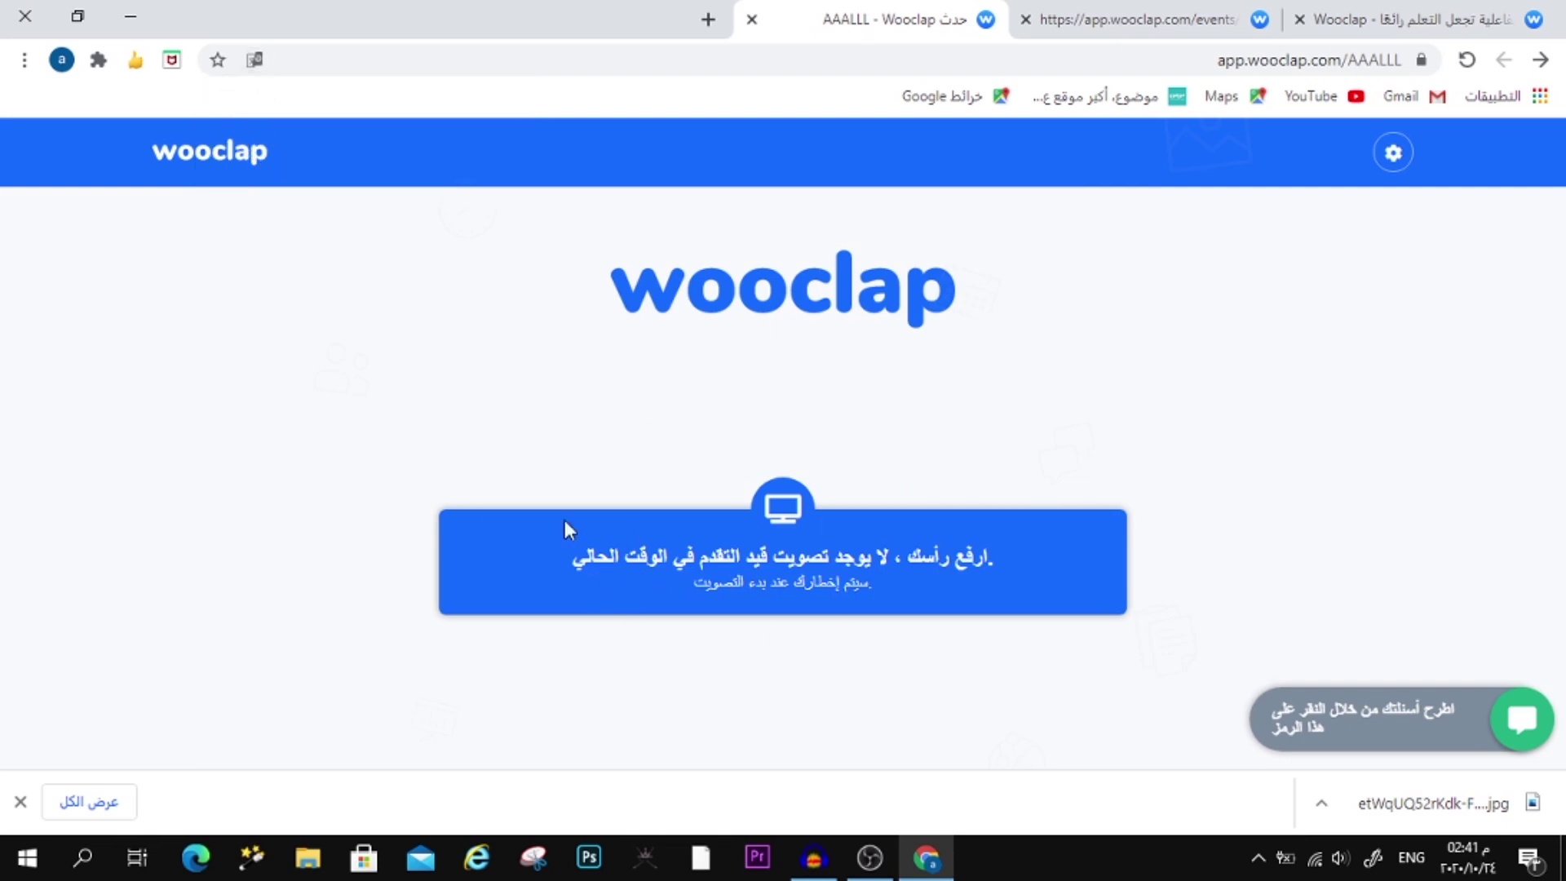
Step: Start presenting the event's participation instructions and check the participant page alongside them
{"action": "left_click", "coordinate": [1156, 27]}
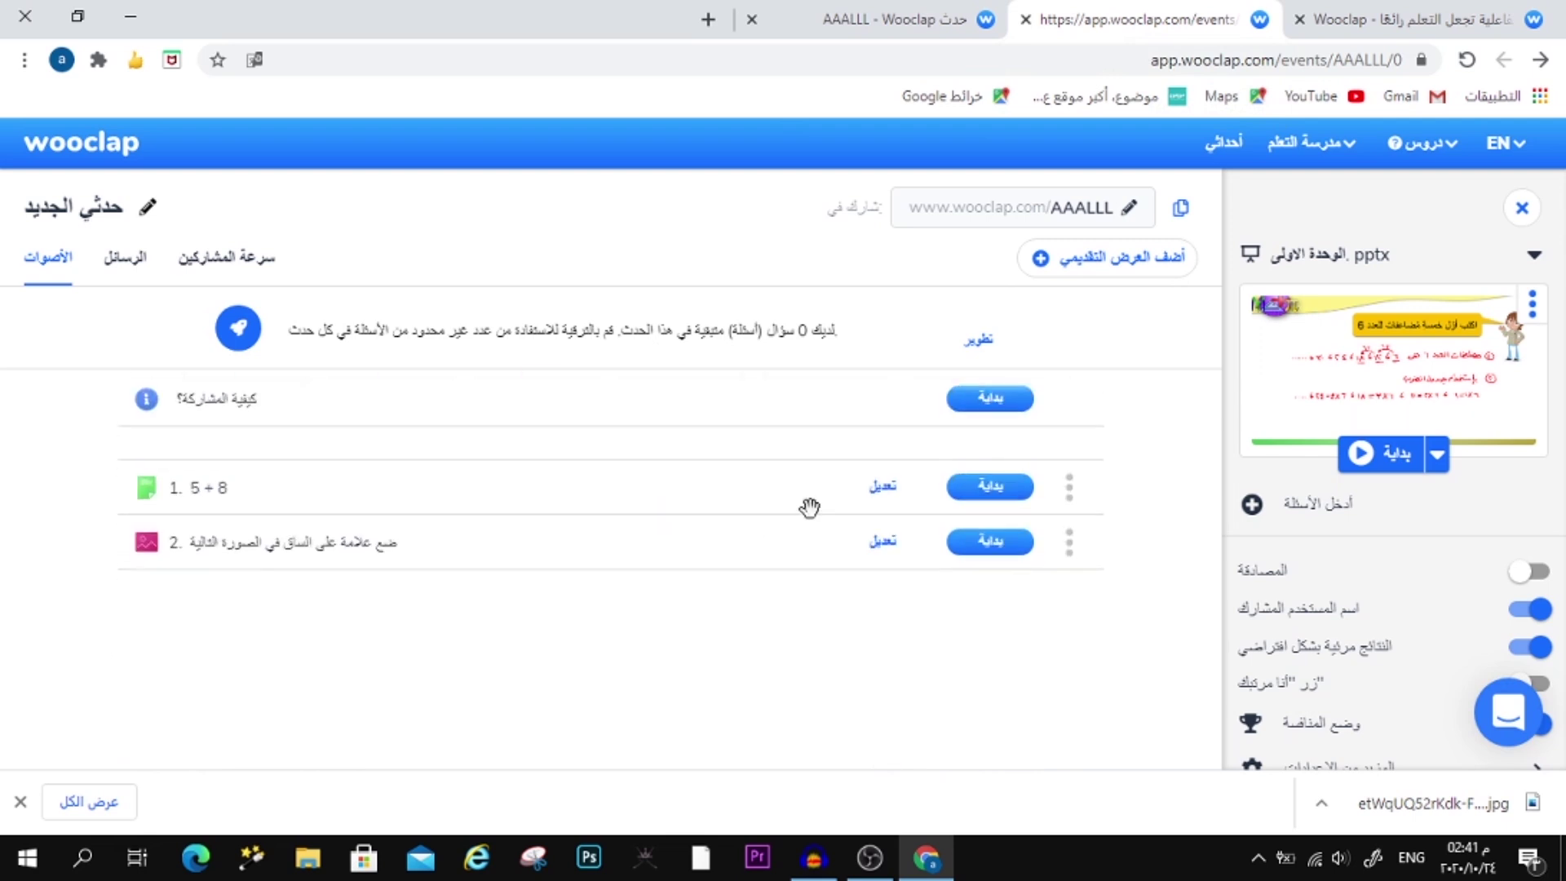
{"action": "left_click", "coordinate": [957, 419]}
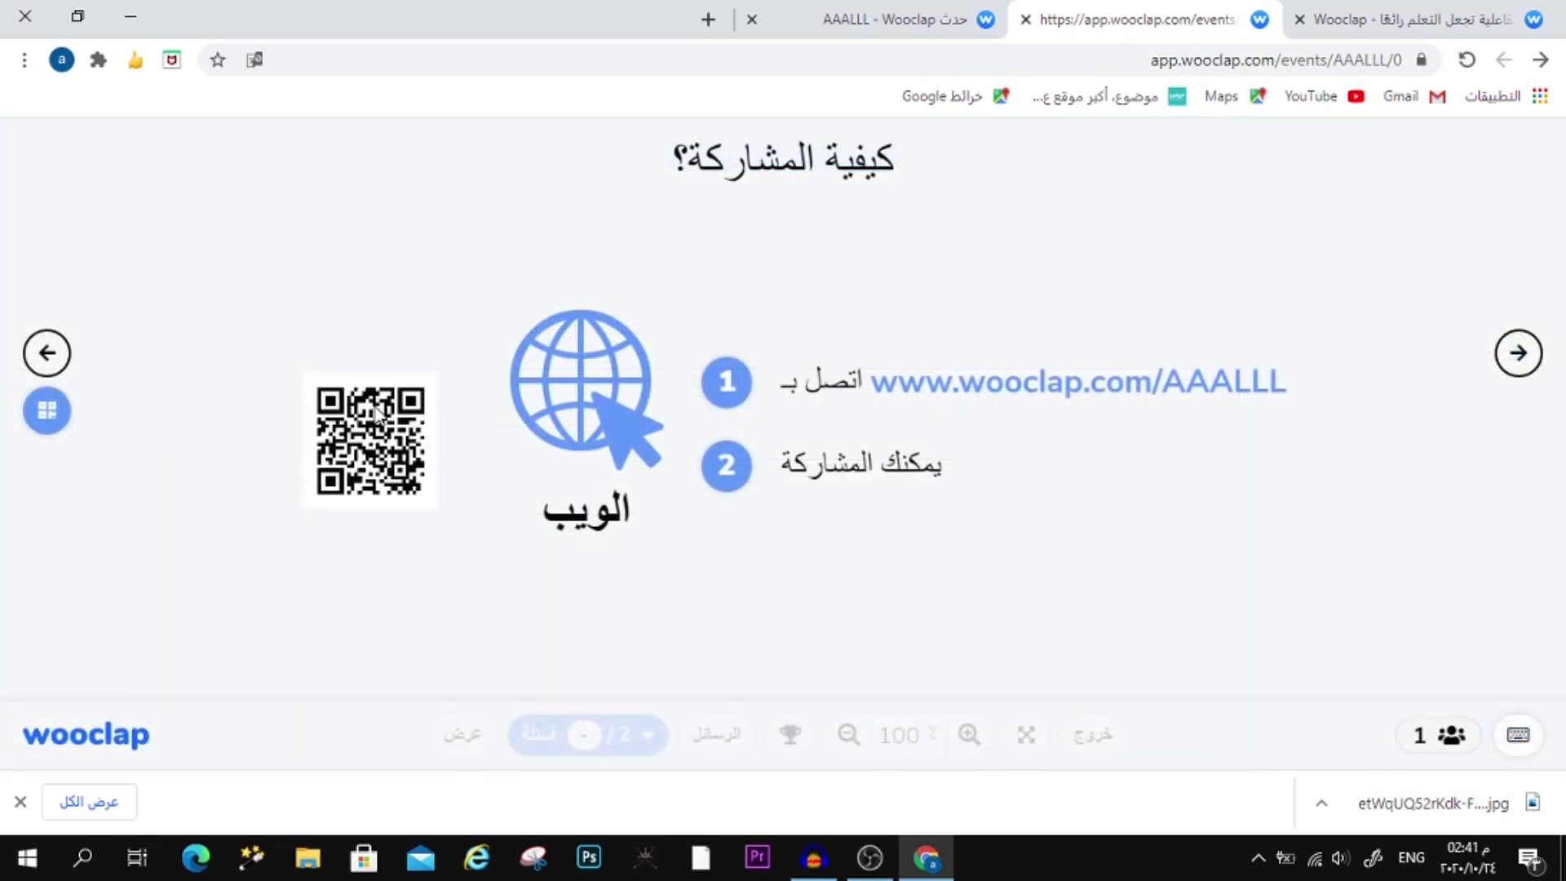
{"action": "left_click", "coordinate": [898, 23]}
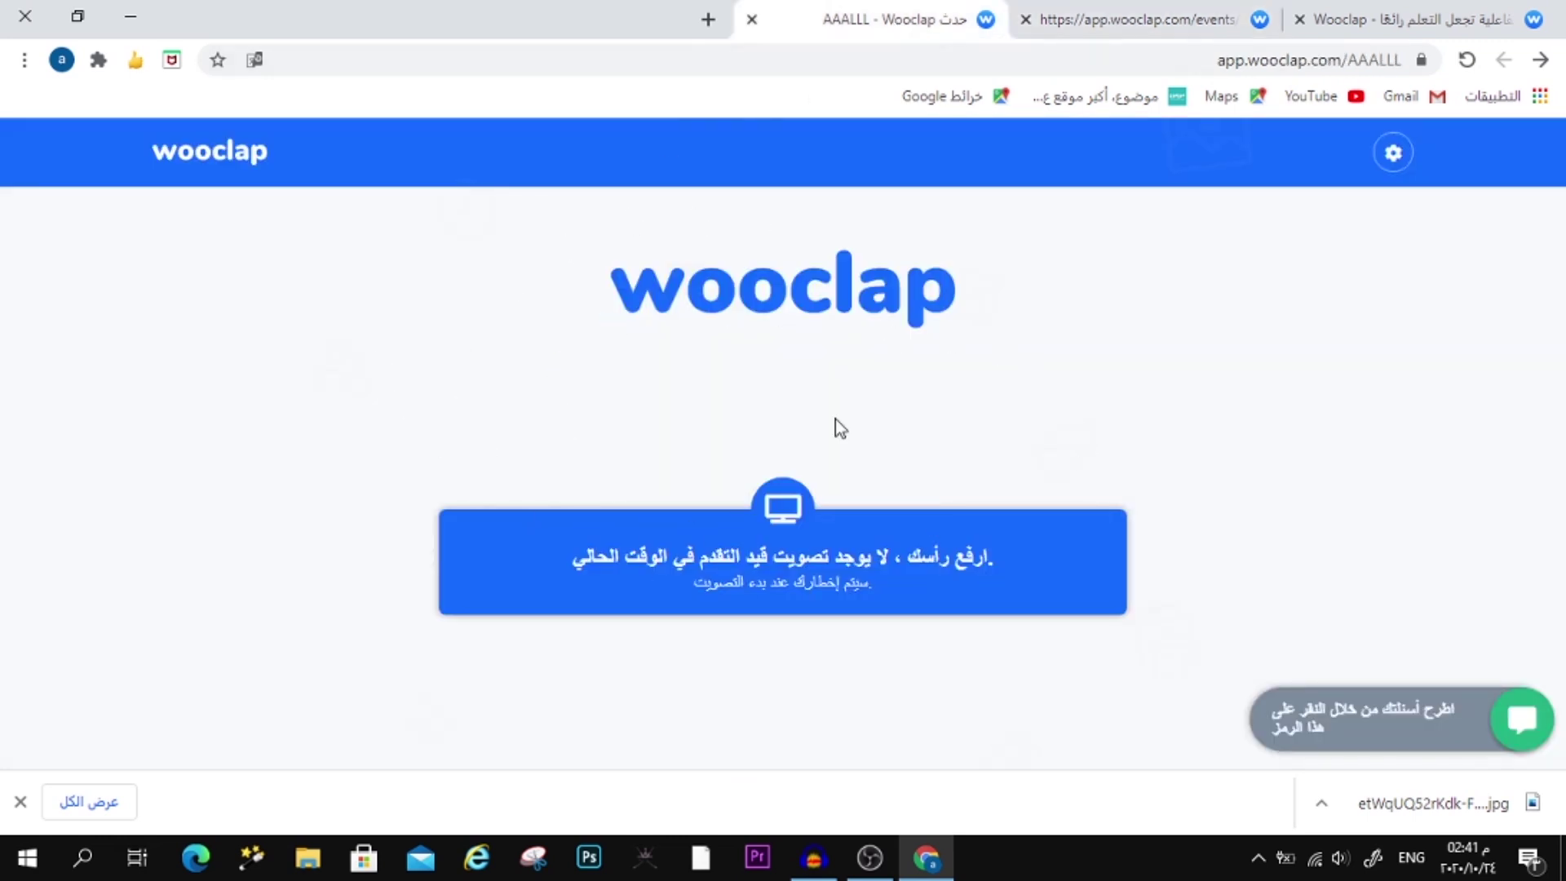
{"action": "left_click", "coordinate": [1182, 25]}
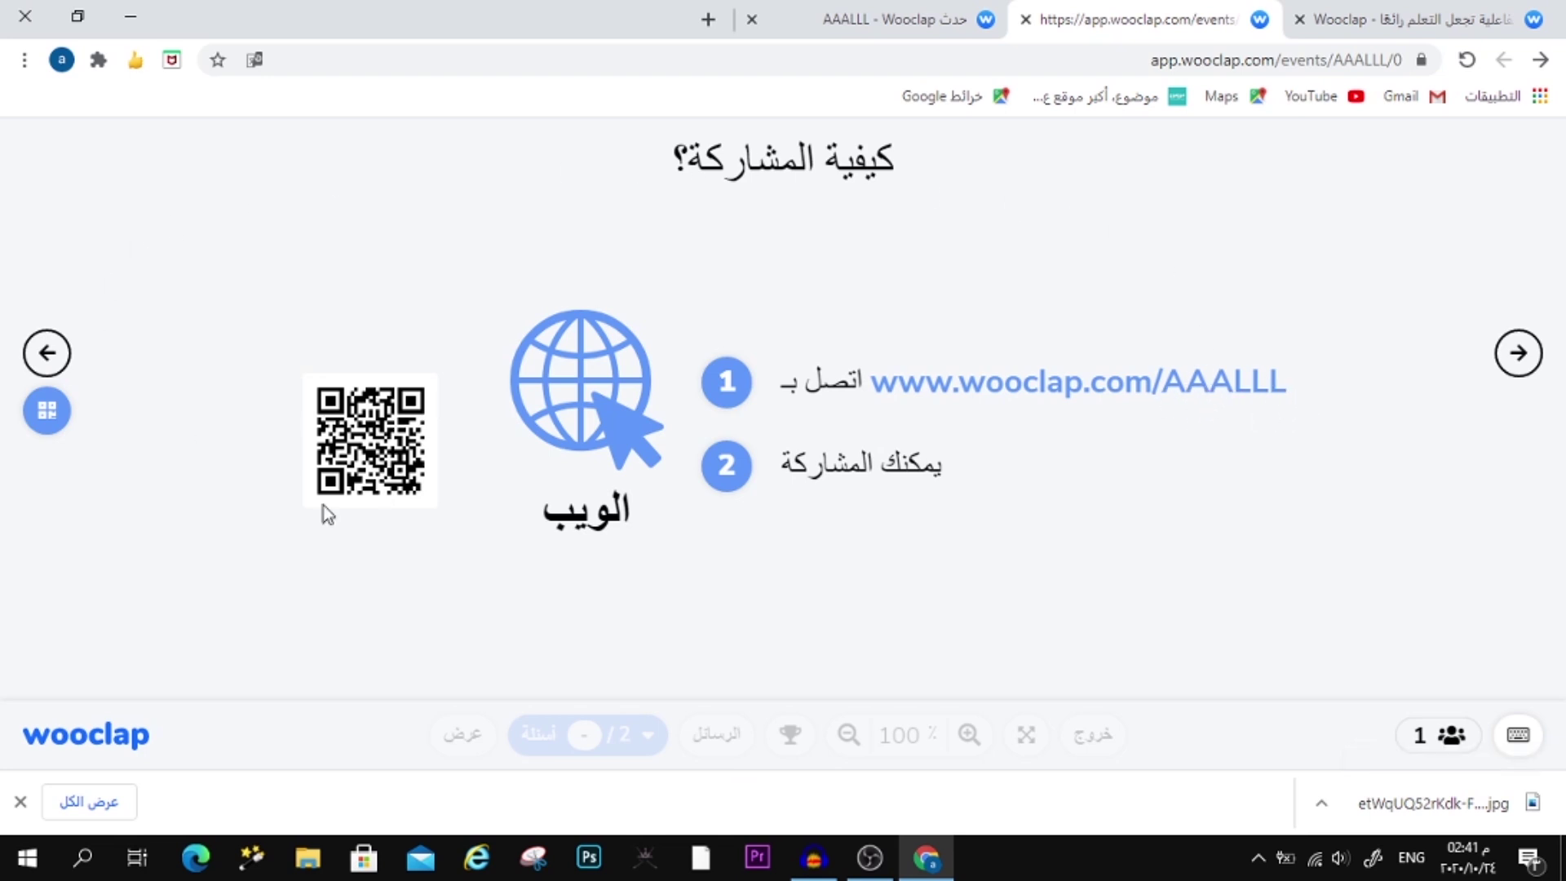
Step: Launch the "5 + 8" question and submit 13 as its answer from the participant page
{"action": "left_click", "coordinate": [1519, 357]}
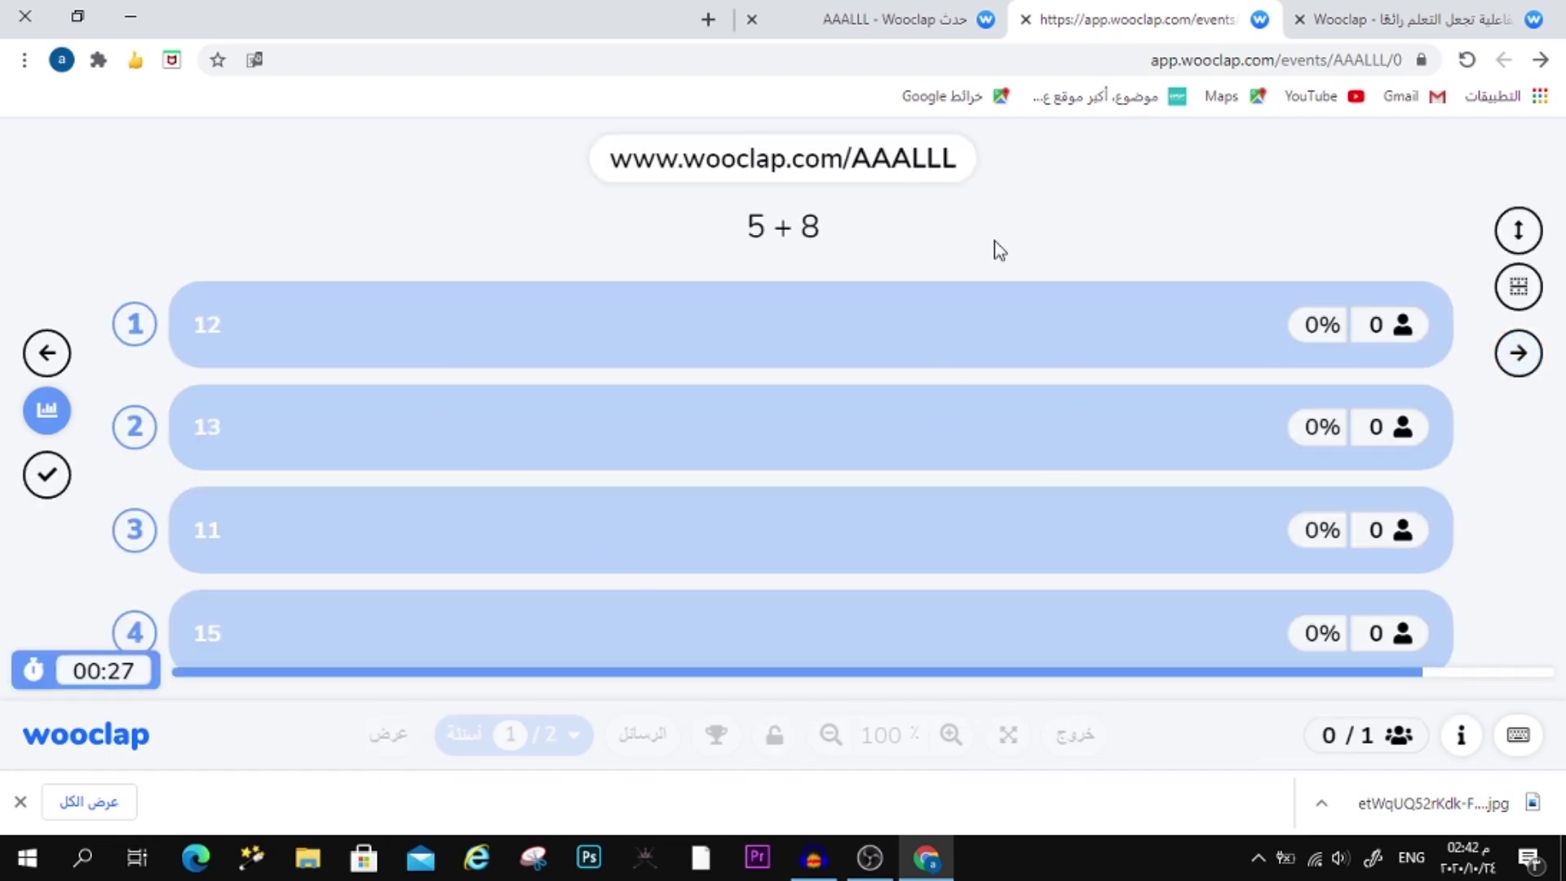
{"action": "left_click", "coordinate": [901, 22]}
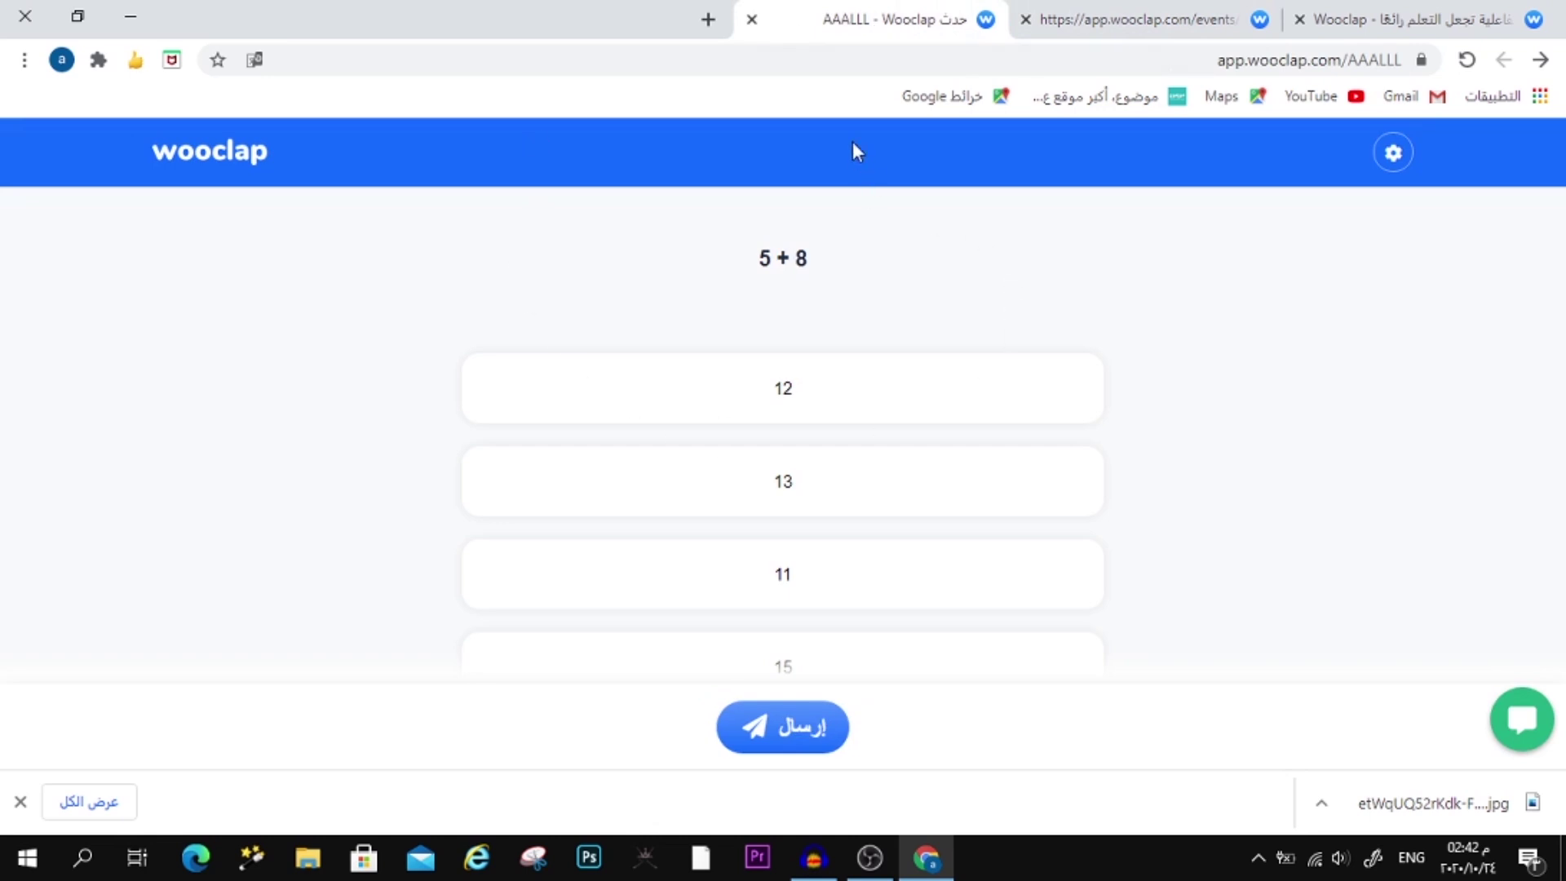
{"action": "left_click", "coordinate": [798, 496]}
{"action": "left_click", "coordinate": [781, 726]}
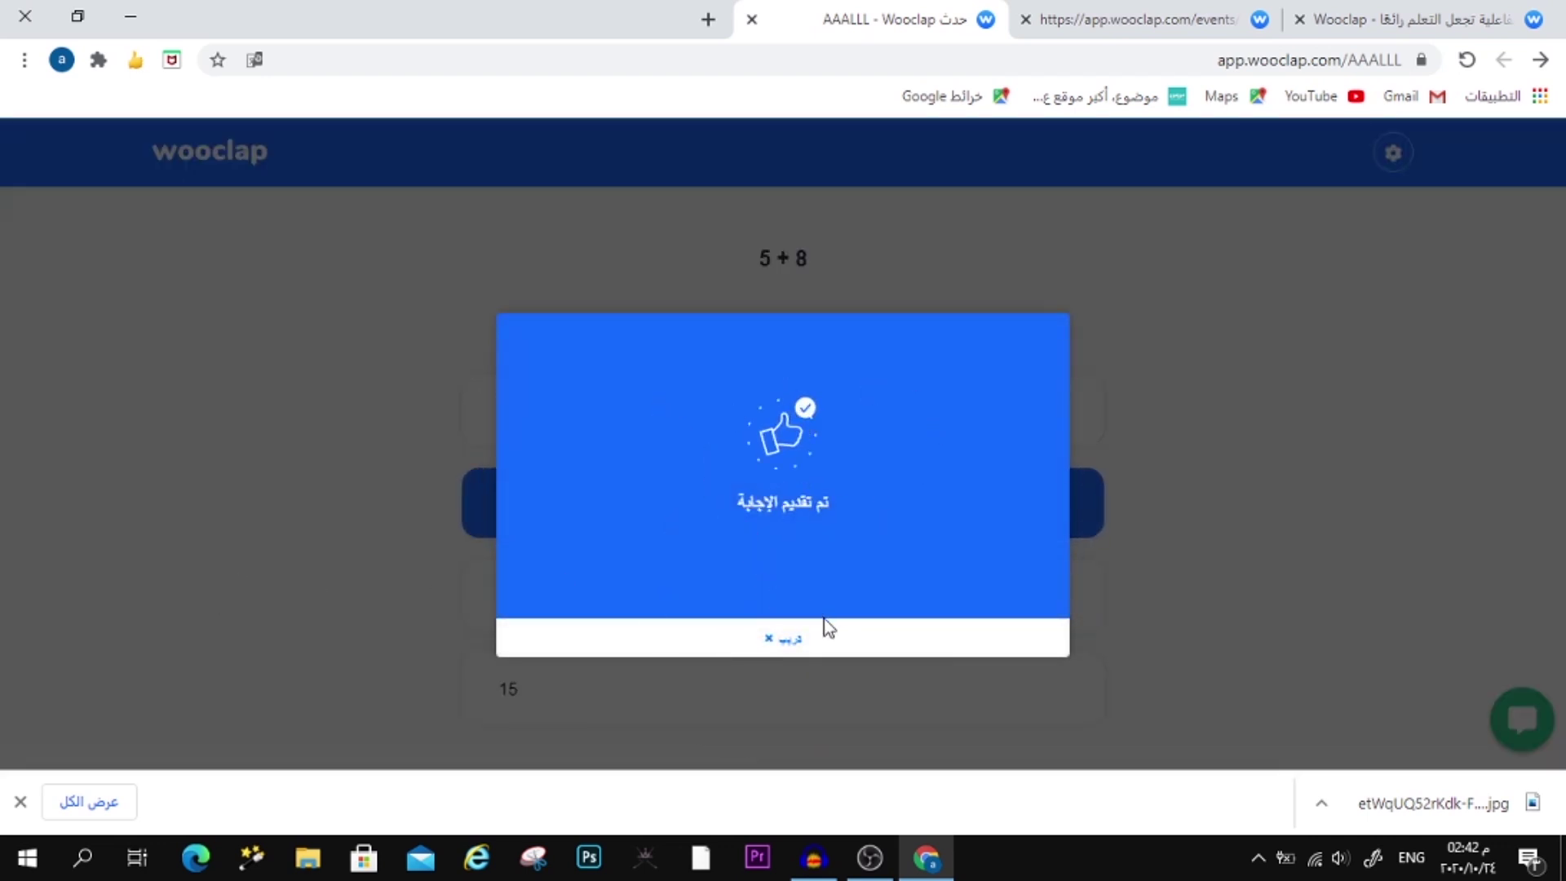
{"action": "left_click", "coordinate": [781, 641]}
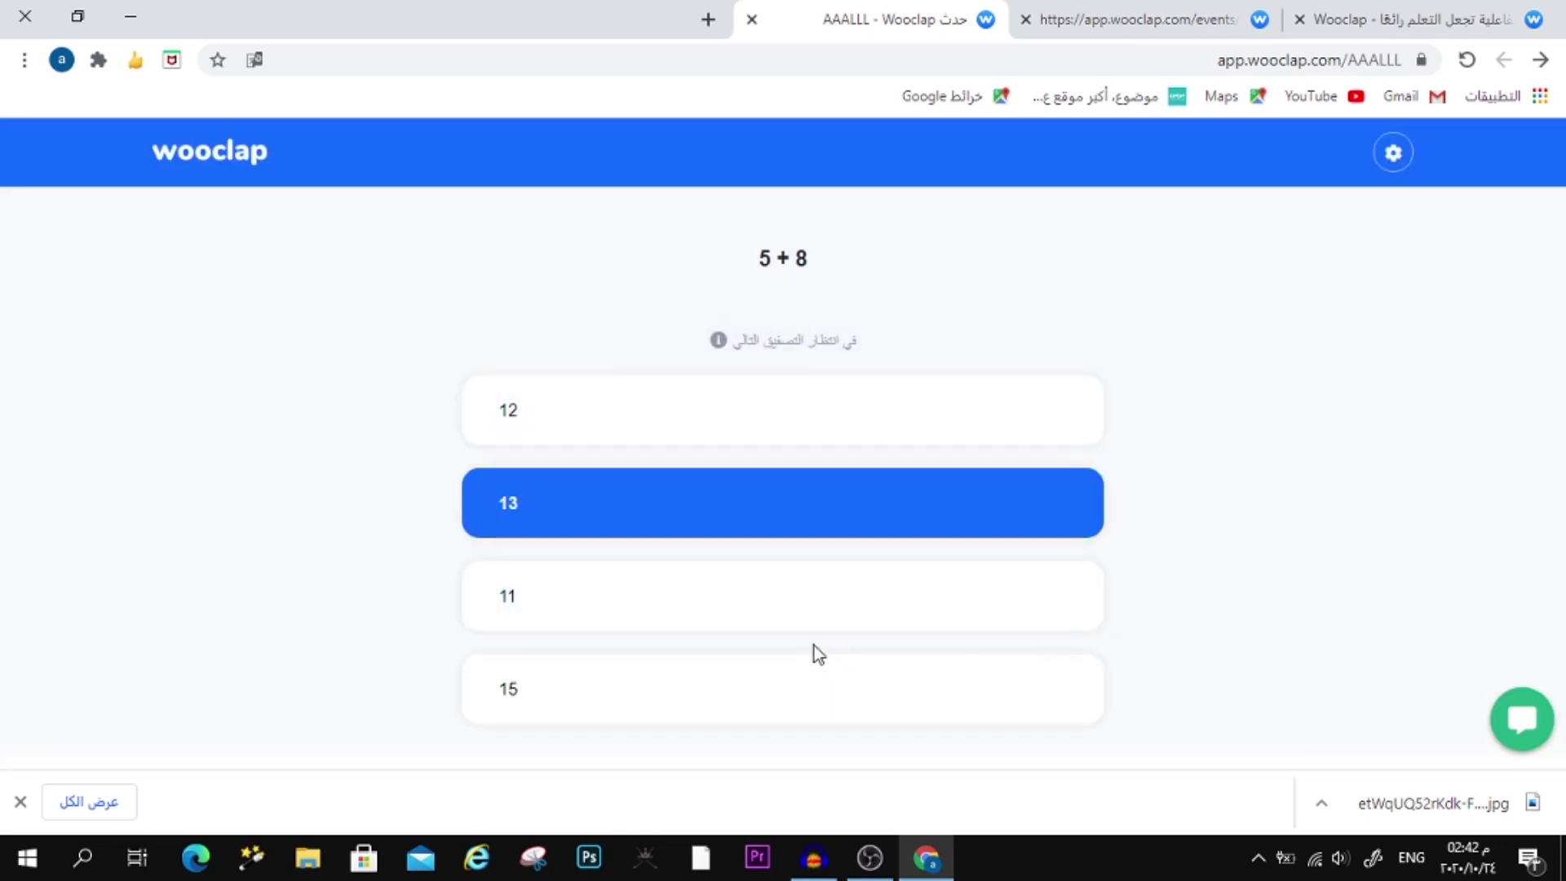
Step: Compare the "5 + 8" voting results in the presenter view with the participant page
{"action": "left_click", "coordinate": [1074, 20]}
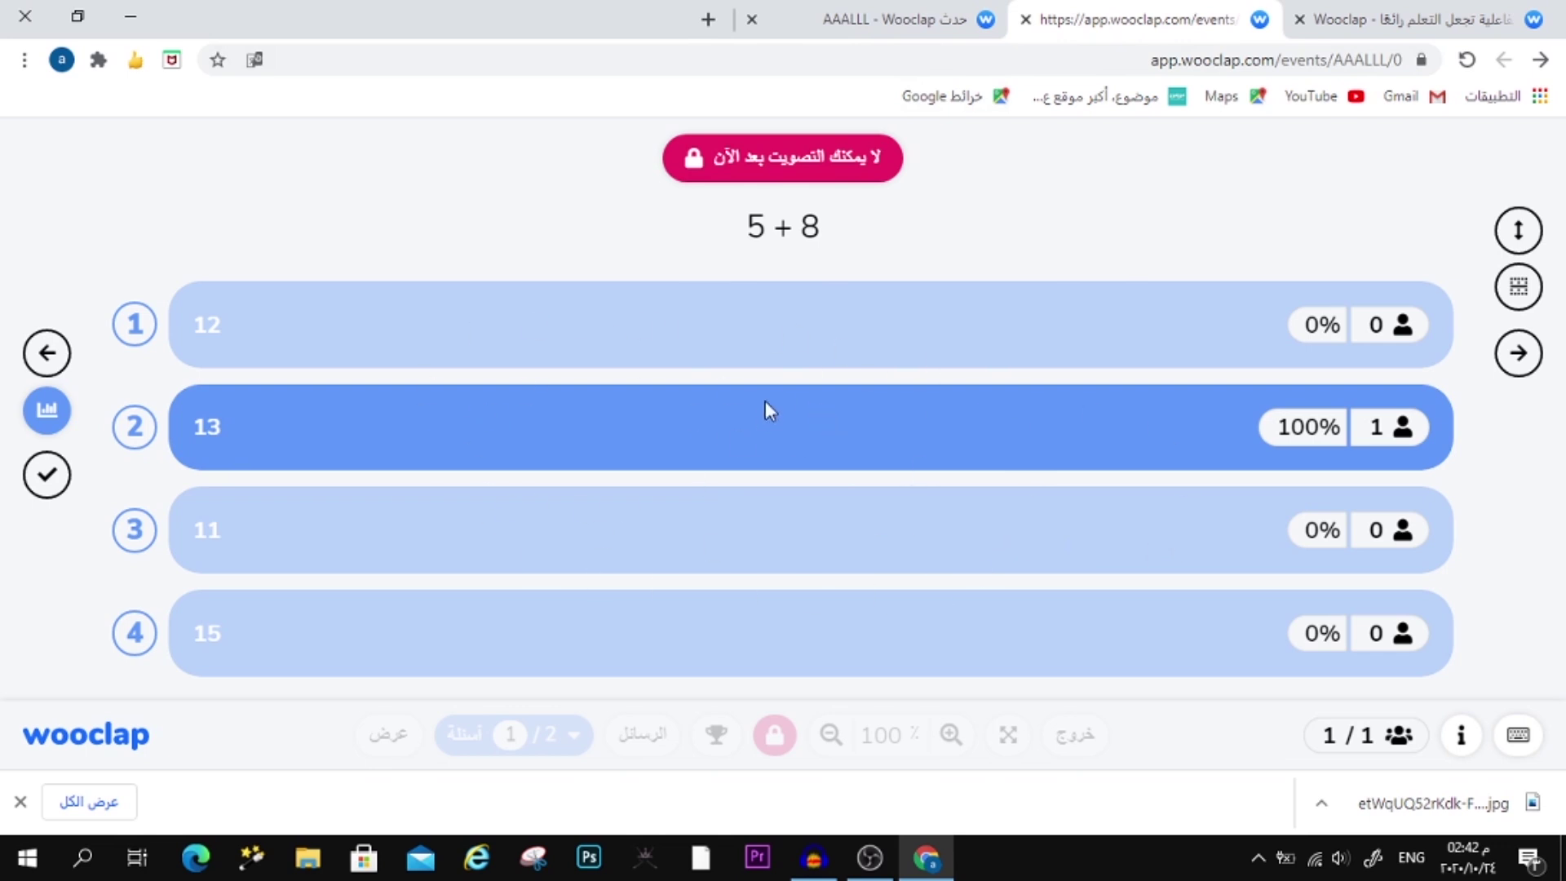
{"action": "left_click", "coordinate": [871, 31]}
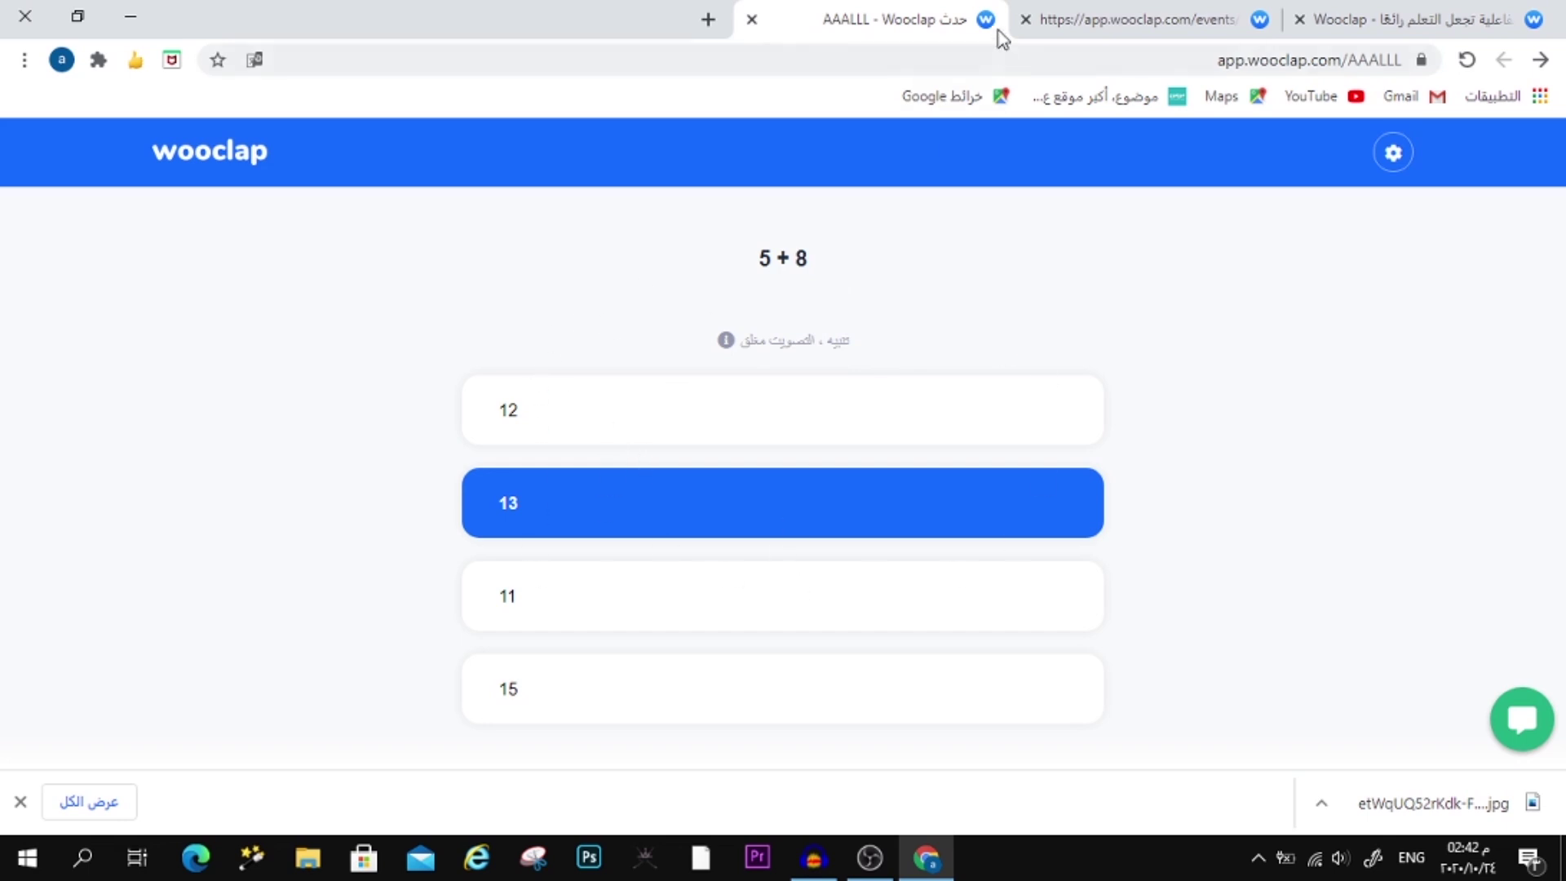
{"action": "left_click", "coordinate": [1096, 28]}
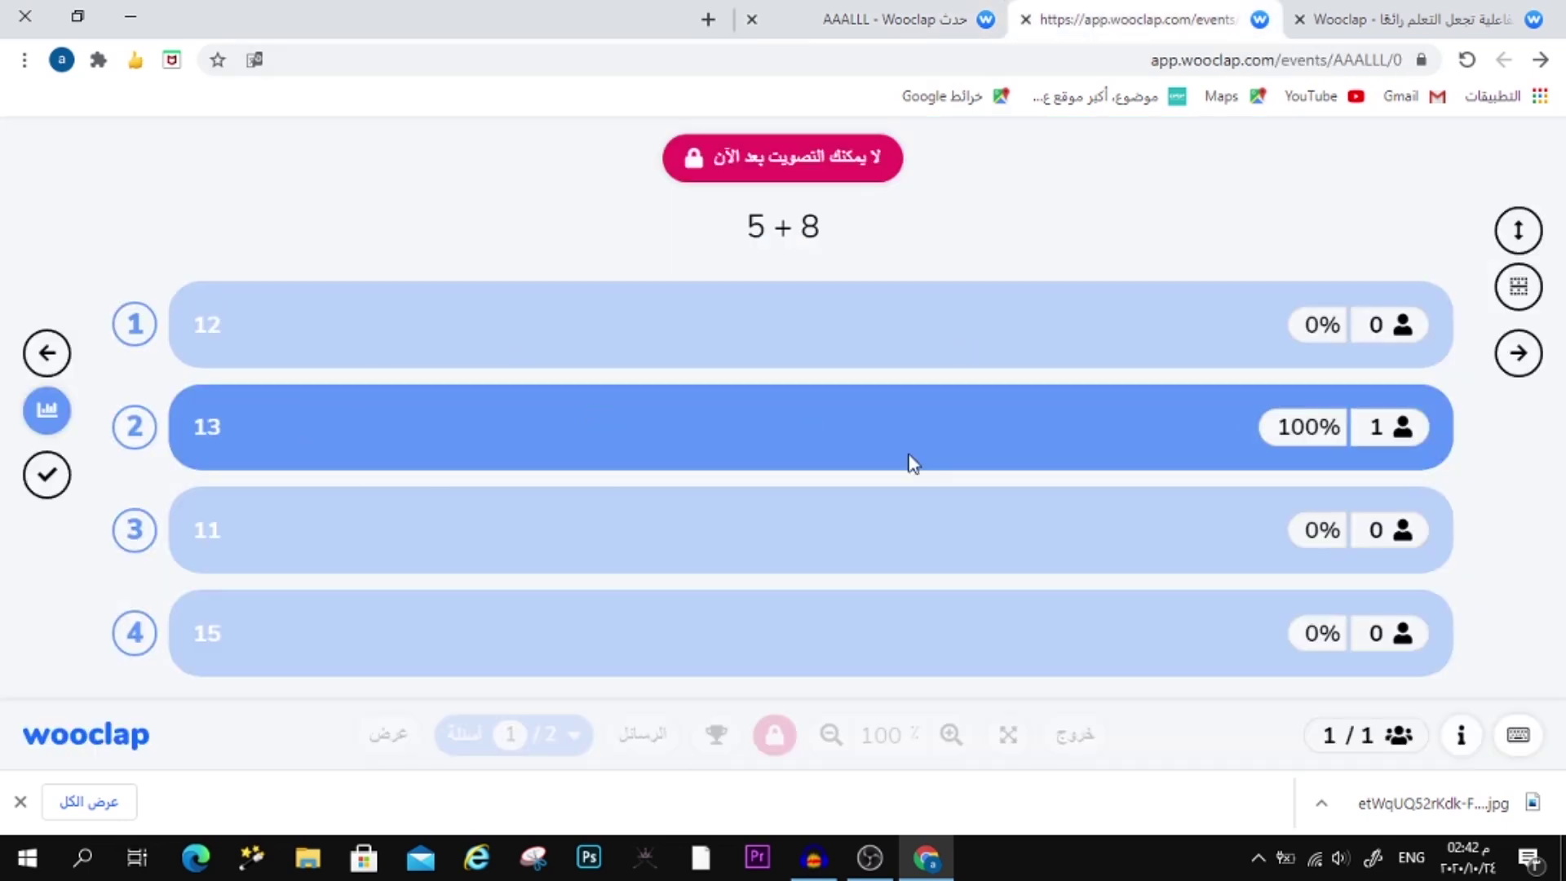
Step: Review the list of presenter keyboard shortcuts down to the question display entry and close it
{"action": "left_click", "coordinate": [514, 733]}
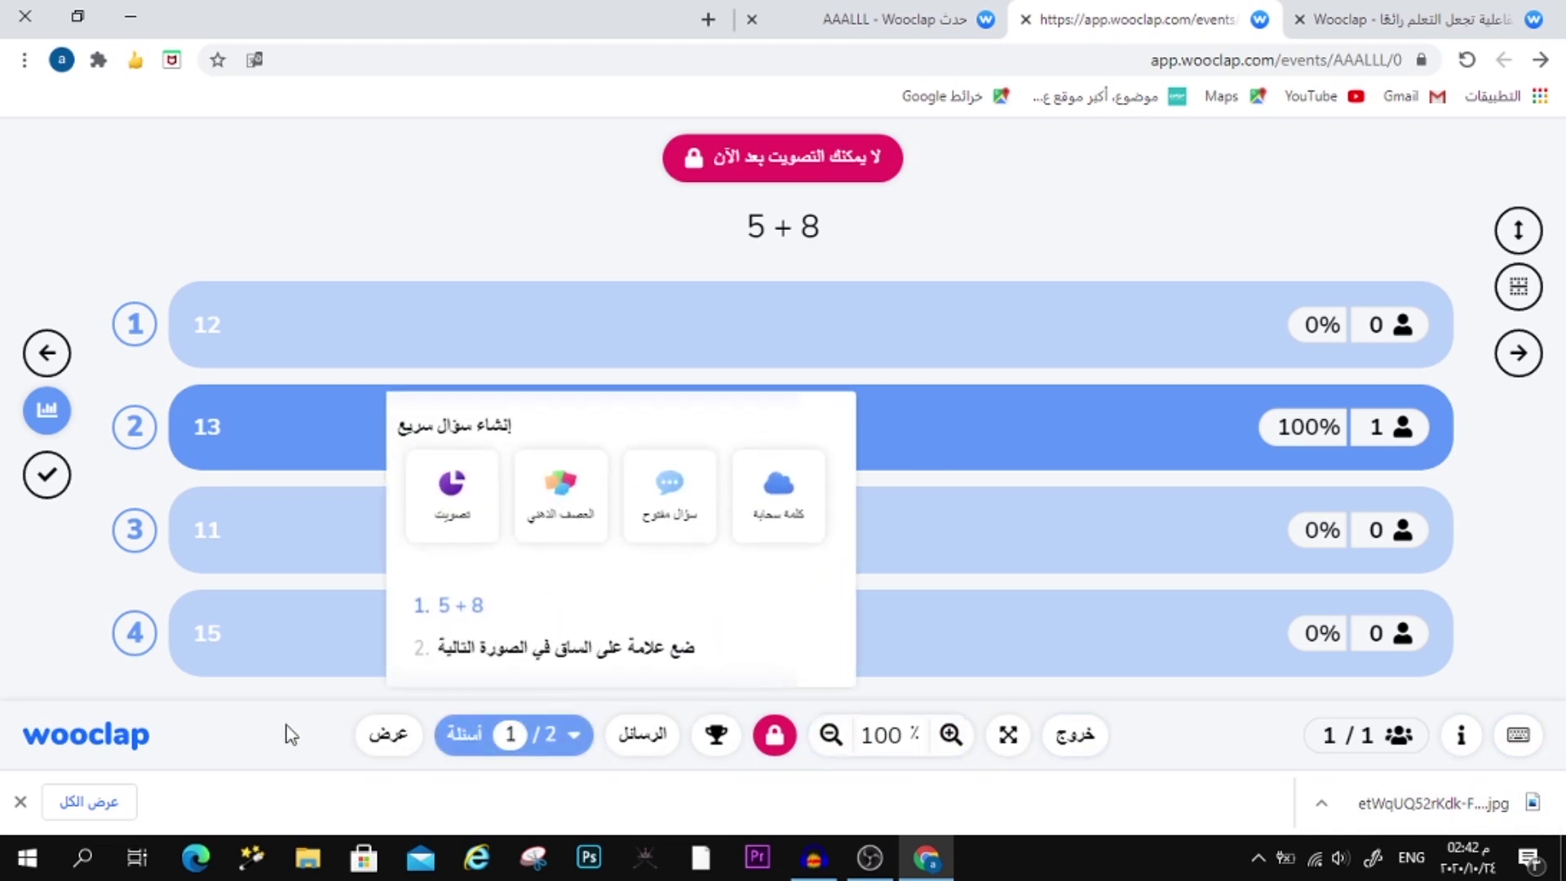
{"action": "left_click", "coordinate": [1517, 734]}
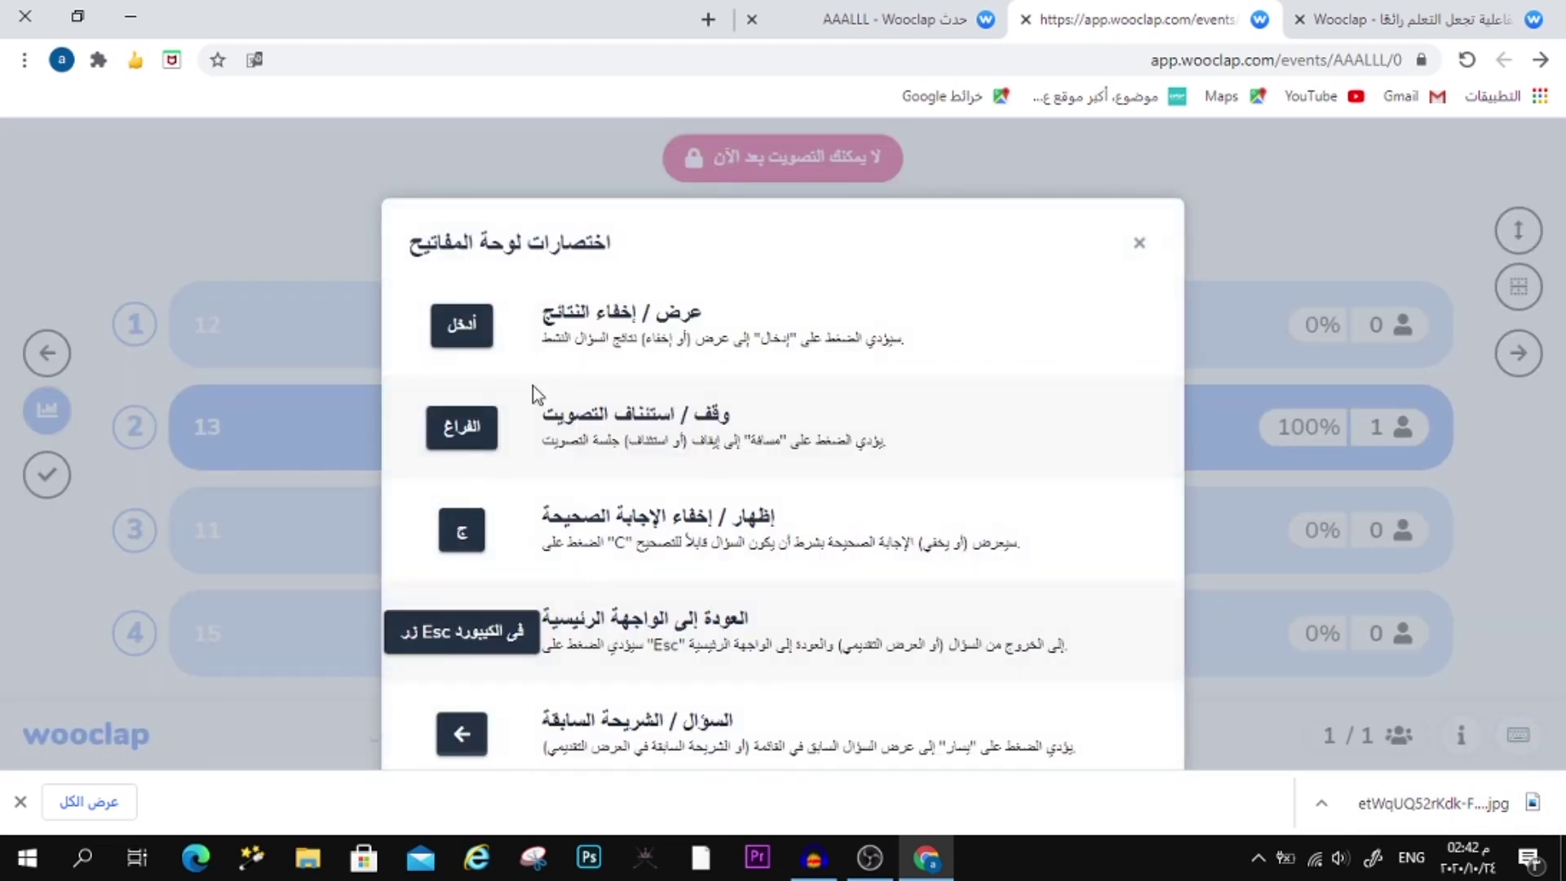
{"action": "scroll", "coordinate": [538, 444], "scroll_direction": "down", "scroll_amount": 2}
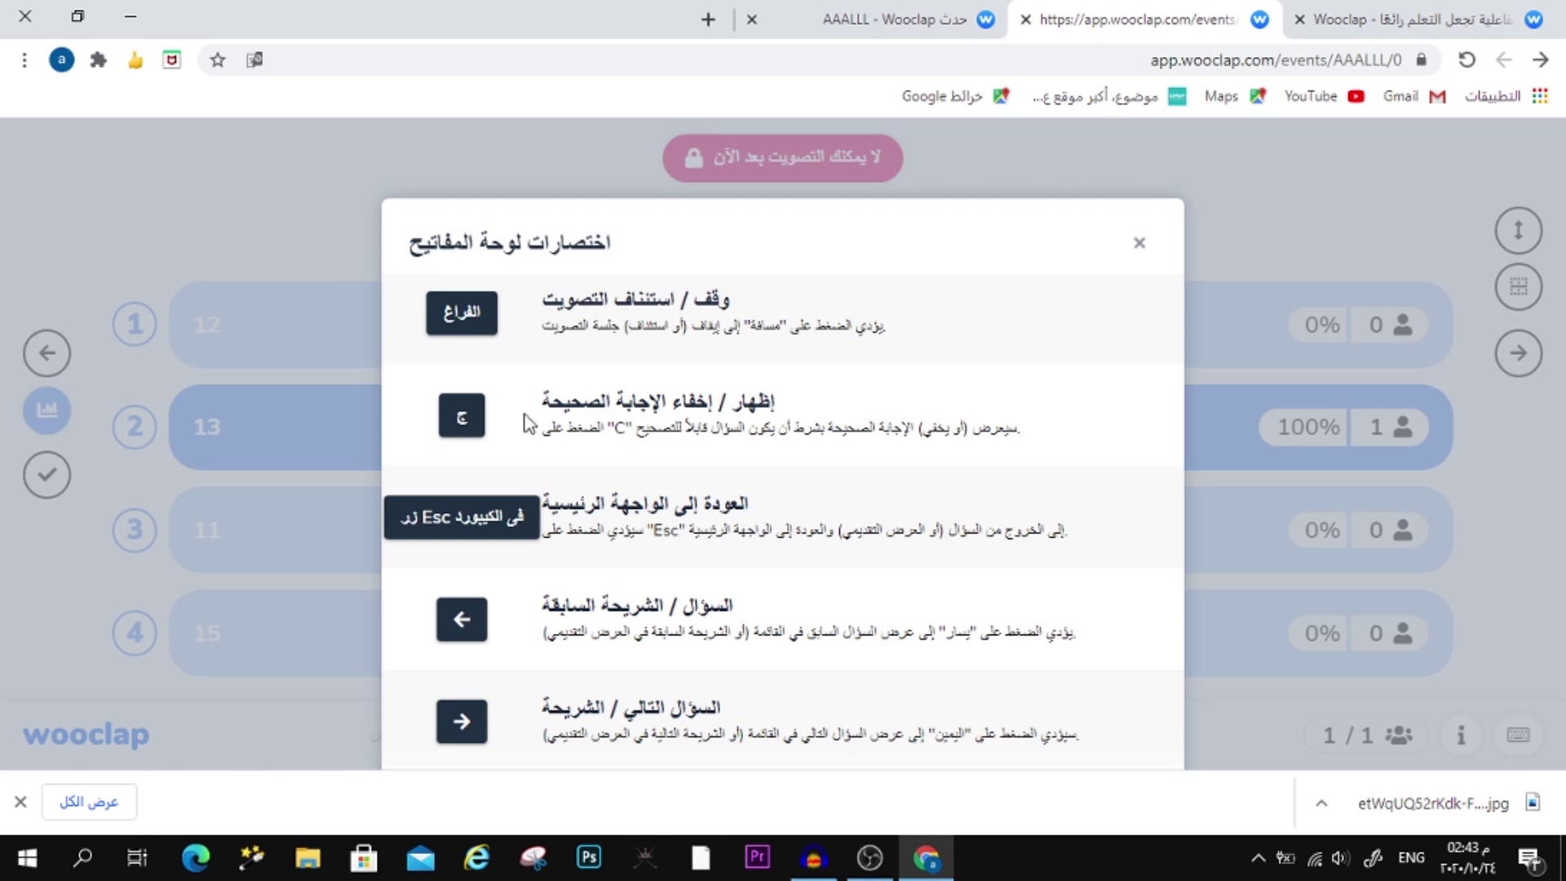
{"action": "scroll", "coordinate": [461, 512], "scroll_direction": "down", "scroll_amount": 5}
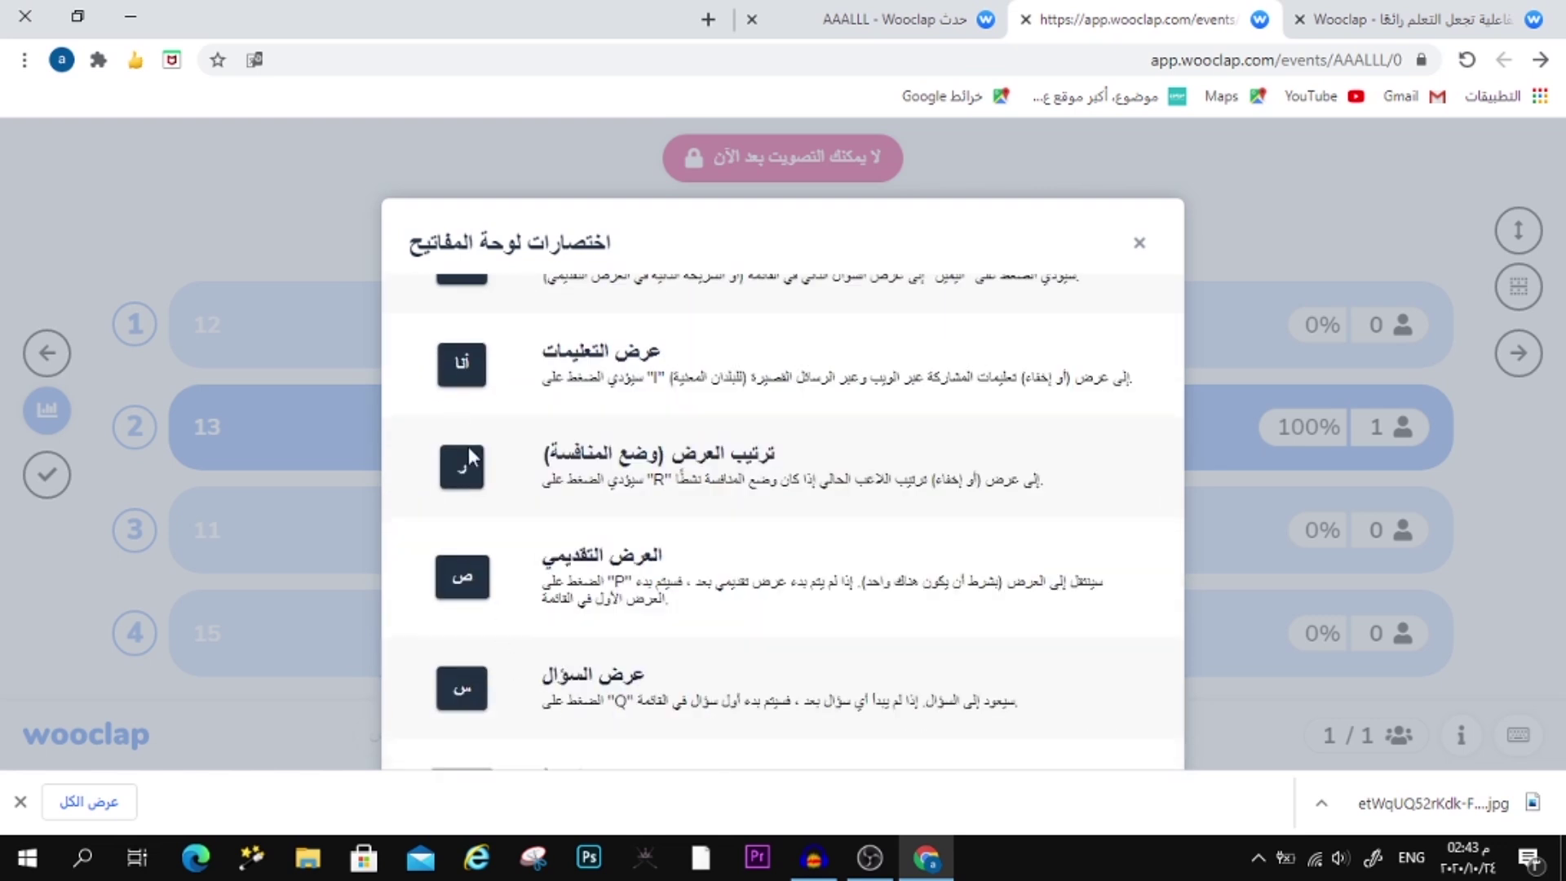
{"action": "left_click", "coordinate": [1138, 244]}
Step: Show and hide the participation instructions, and try full-screen mode for the "5 + 8" results before leaving it
{"action": "left_click", "coordinate": [1460, 736]}
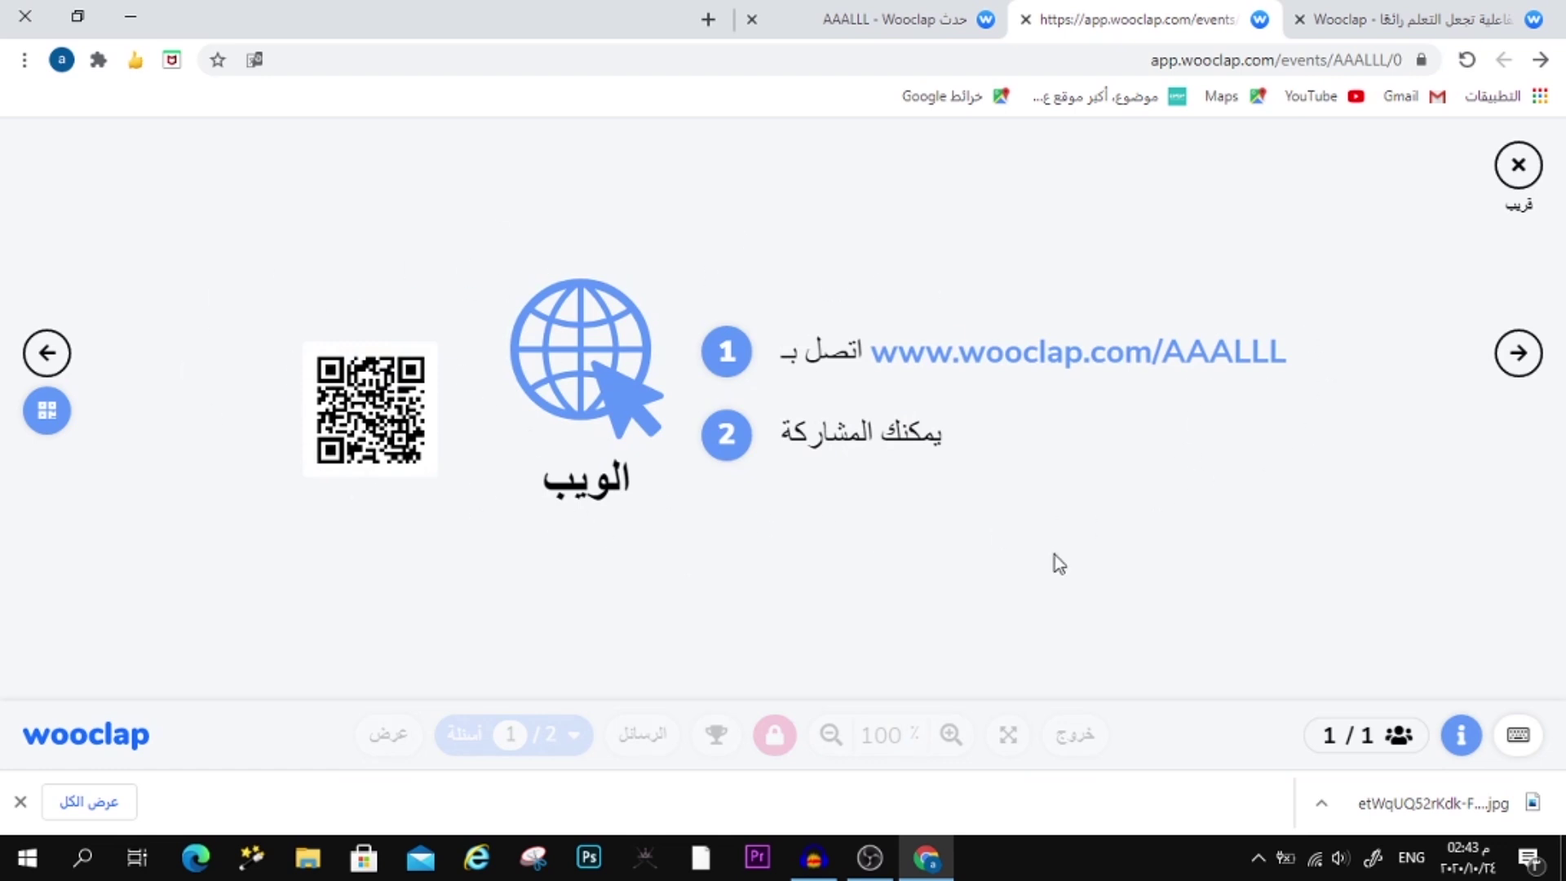
{"action": "left_click", "coordinate": [1462, 738]}
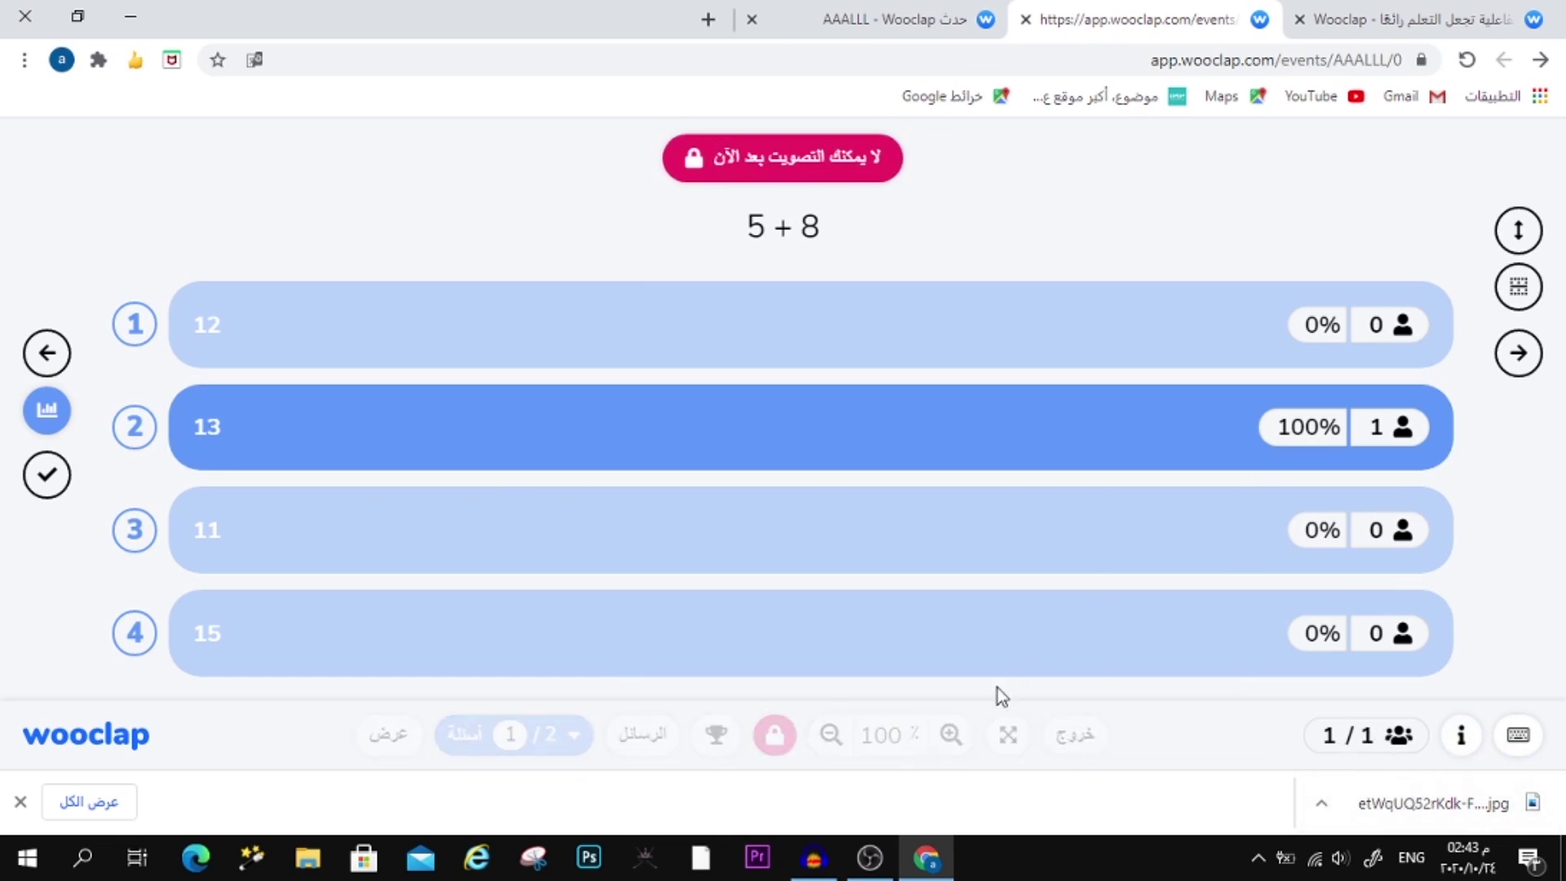
{"action": "left_click", "coordinate": [1008, 737]}
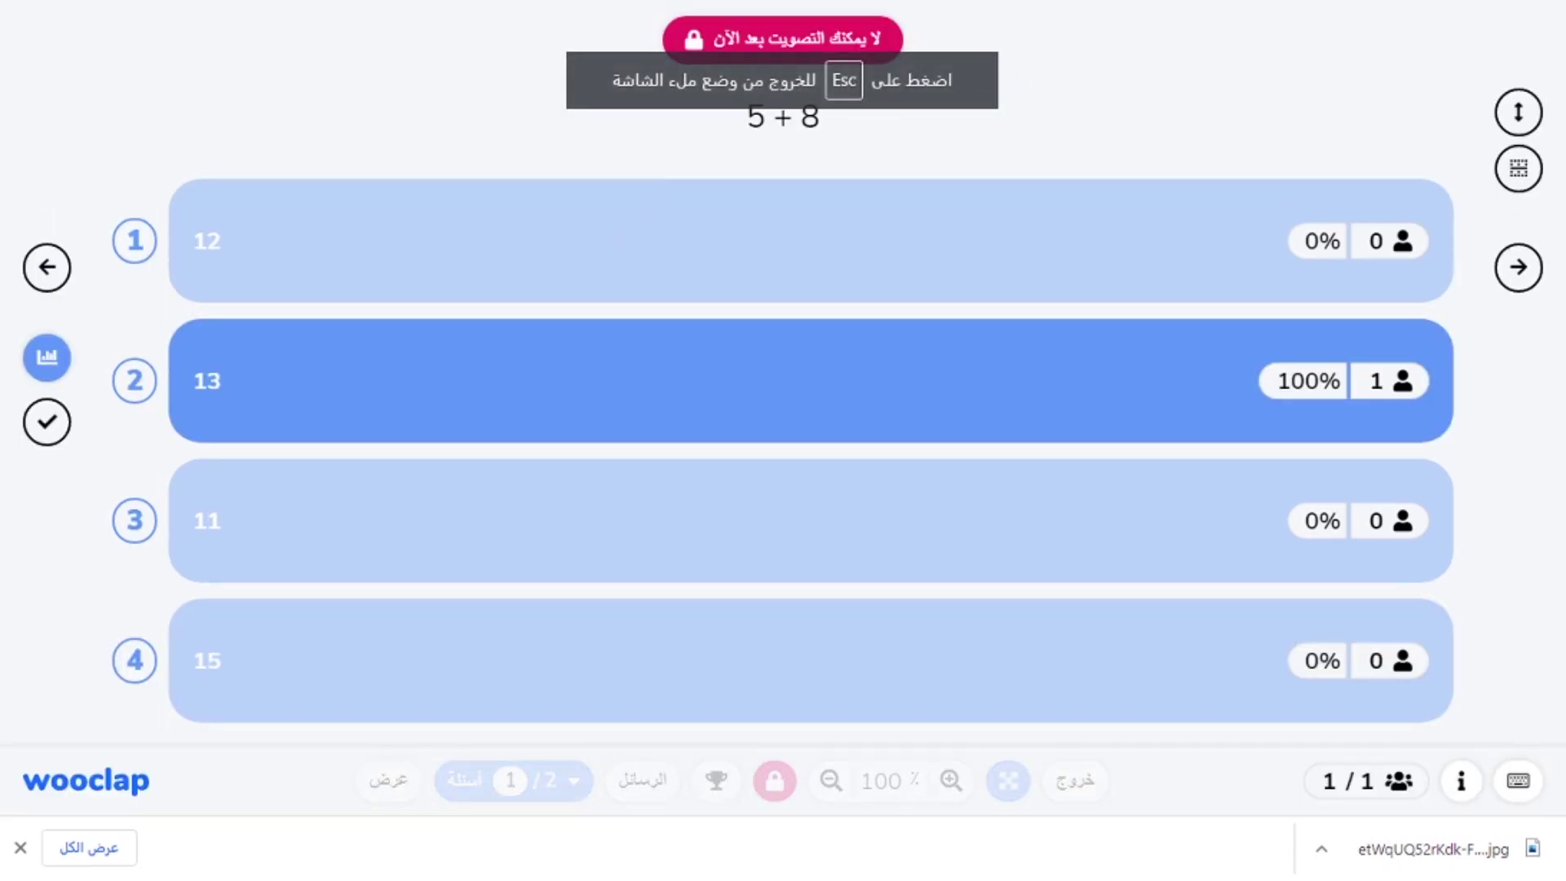
{"action": "left_click", "coordinate": [1008, 788]}
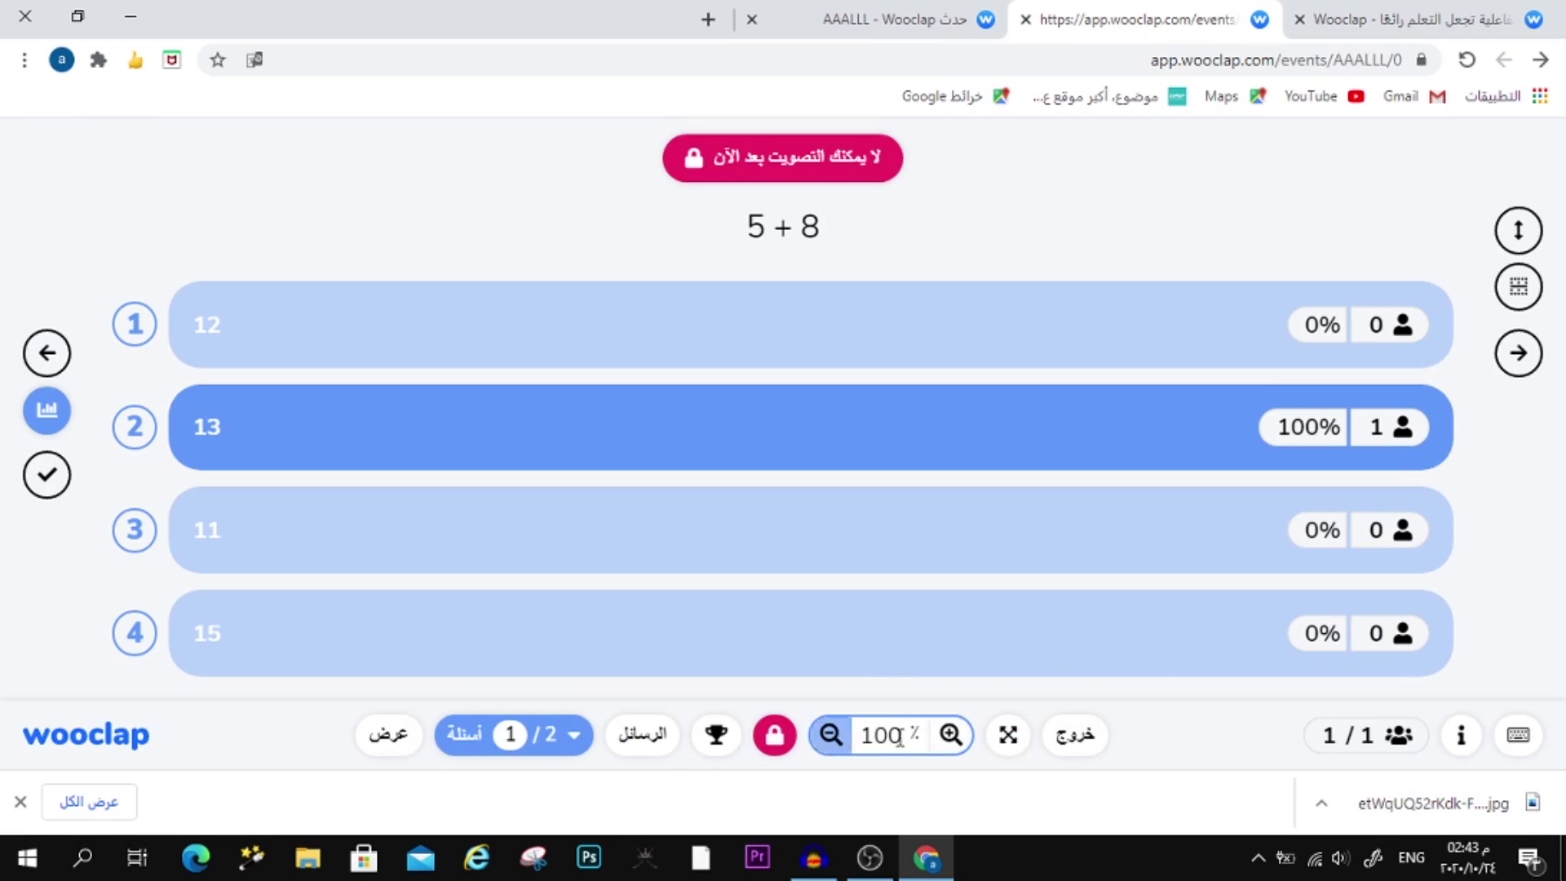
Step: Reduce and enlarge the presented question's display zoom, ending at 105%
{"action": "left_click", "coordinate": [829, 736]}
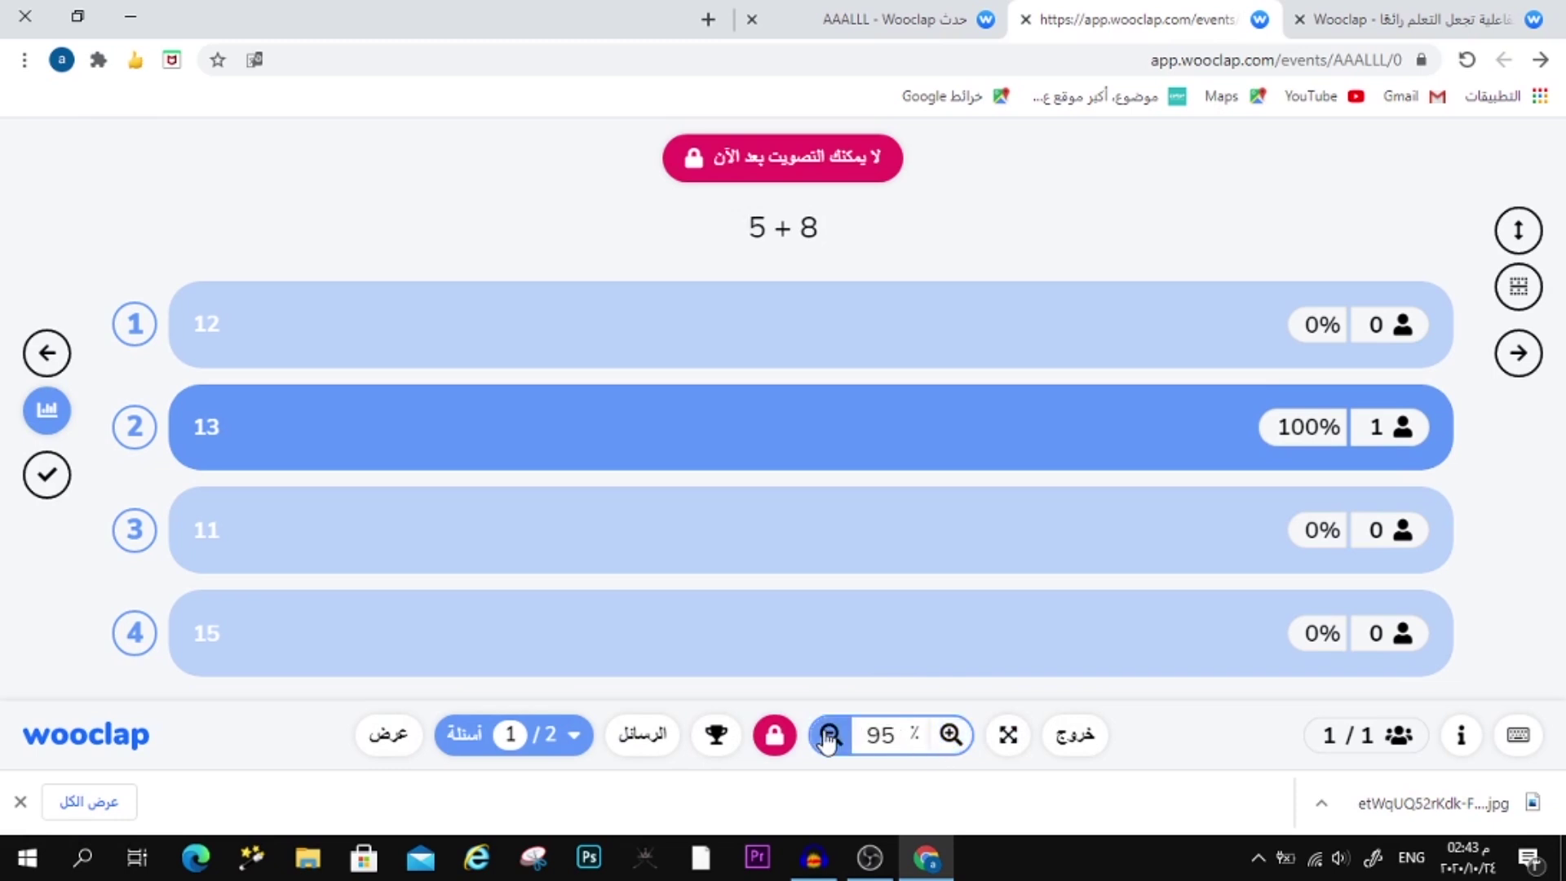
{"action": "left_click", "coordinate": [828, 736]}
{"action": "left_click", "coordinate": [829, 736]}
{"action": "left_click", "coordinate": [828, 735]}
{"action": "left_click", "coordinate": [950, 734]}
{"action": "left_click", "coordinate": [953, 735]}
{"action": "left_click", "coordinate": [953, 736]}
{"action": "left_click", "coordinate": [952, 736]}
{"action": "left_click", "coordinate": [952, 736]}
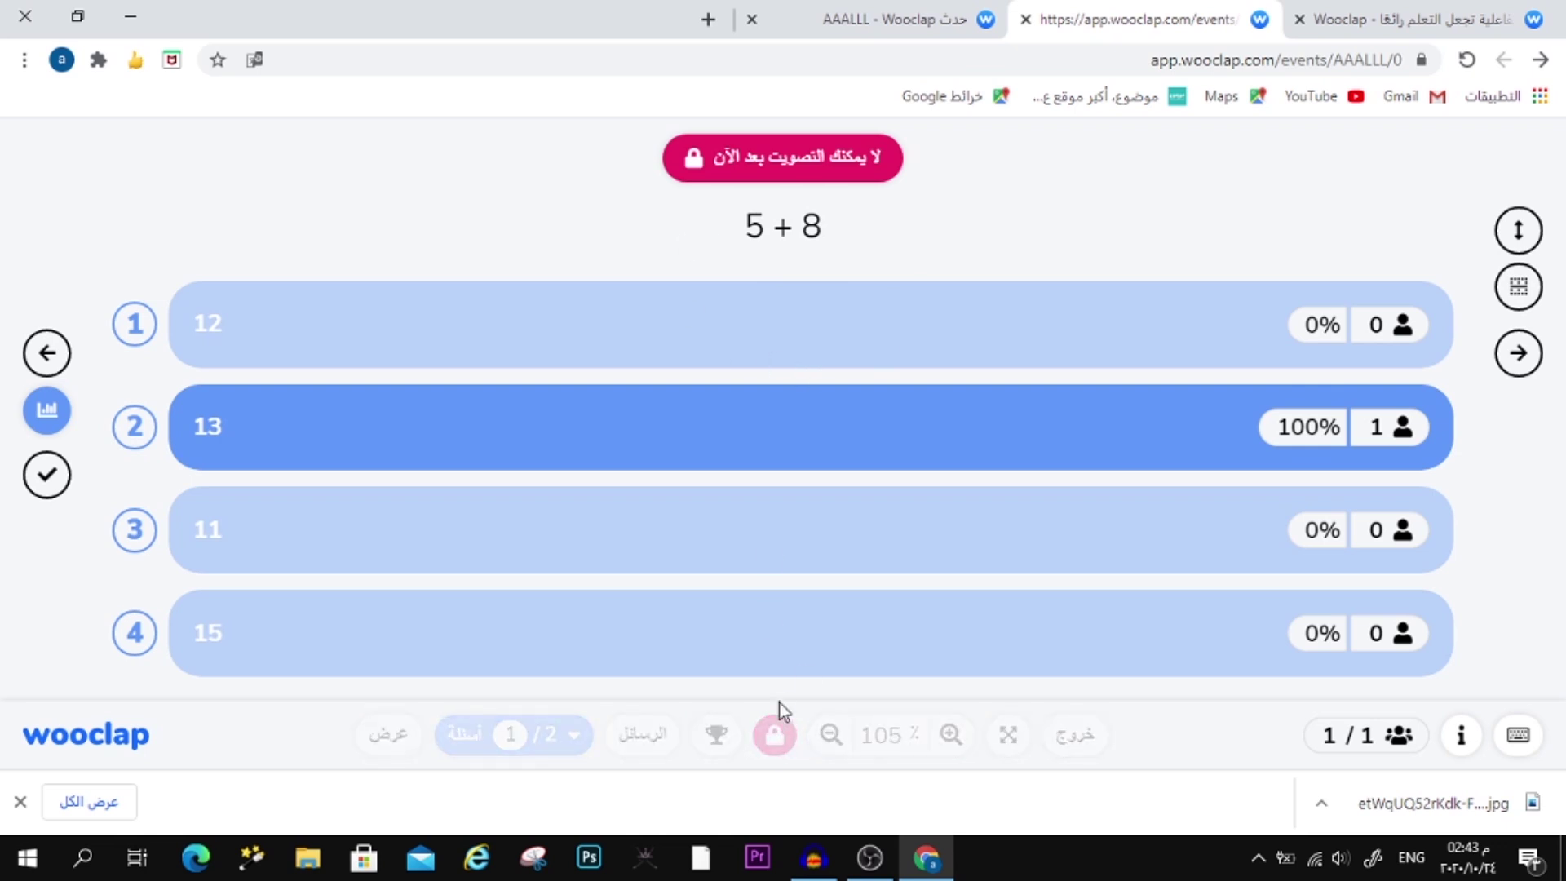
Step: Unlock and relock voting on the "5 + 8" question, and view the top players ranking
{"action": "left_click", "coordinate": [773, 735]}
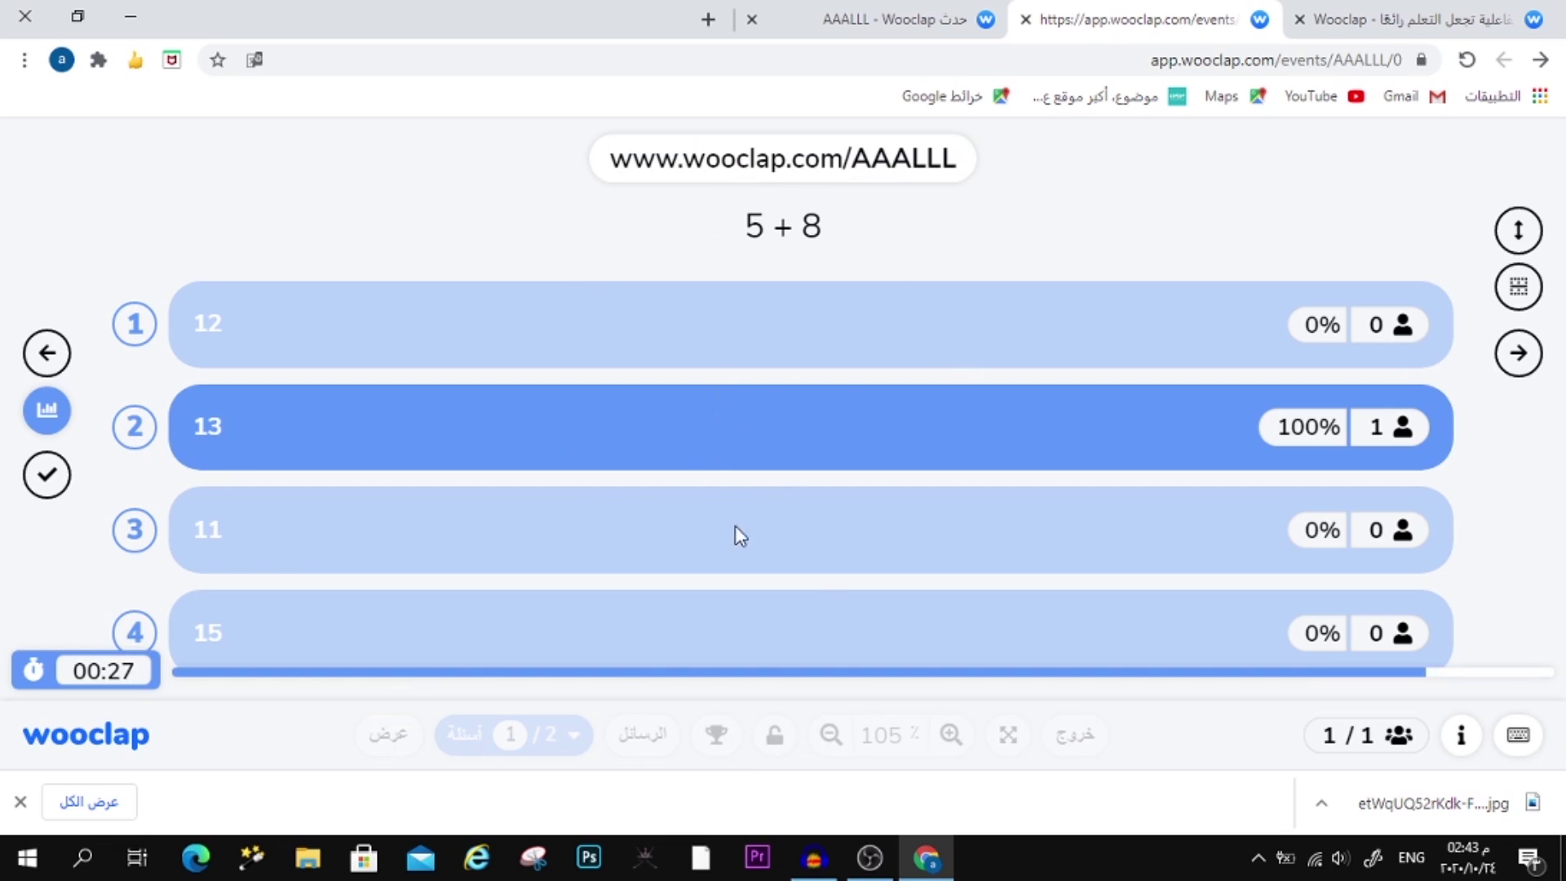
{"action": "left_click", "coordinate": [775, 738]}
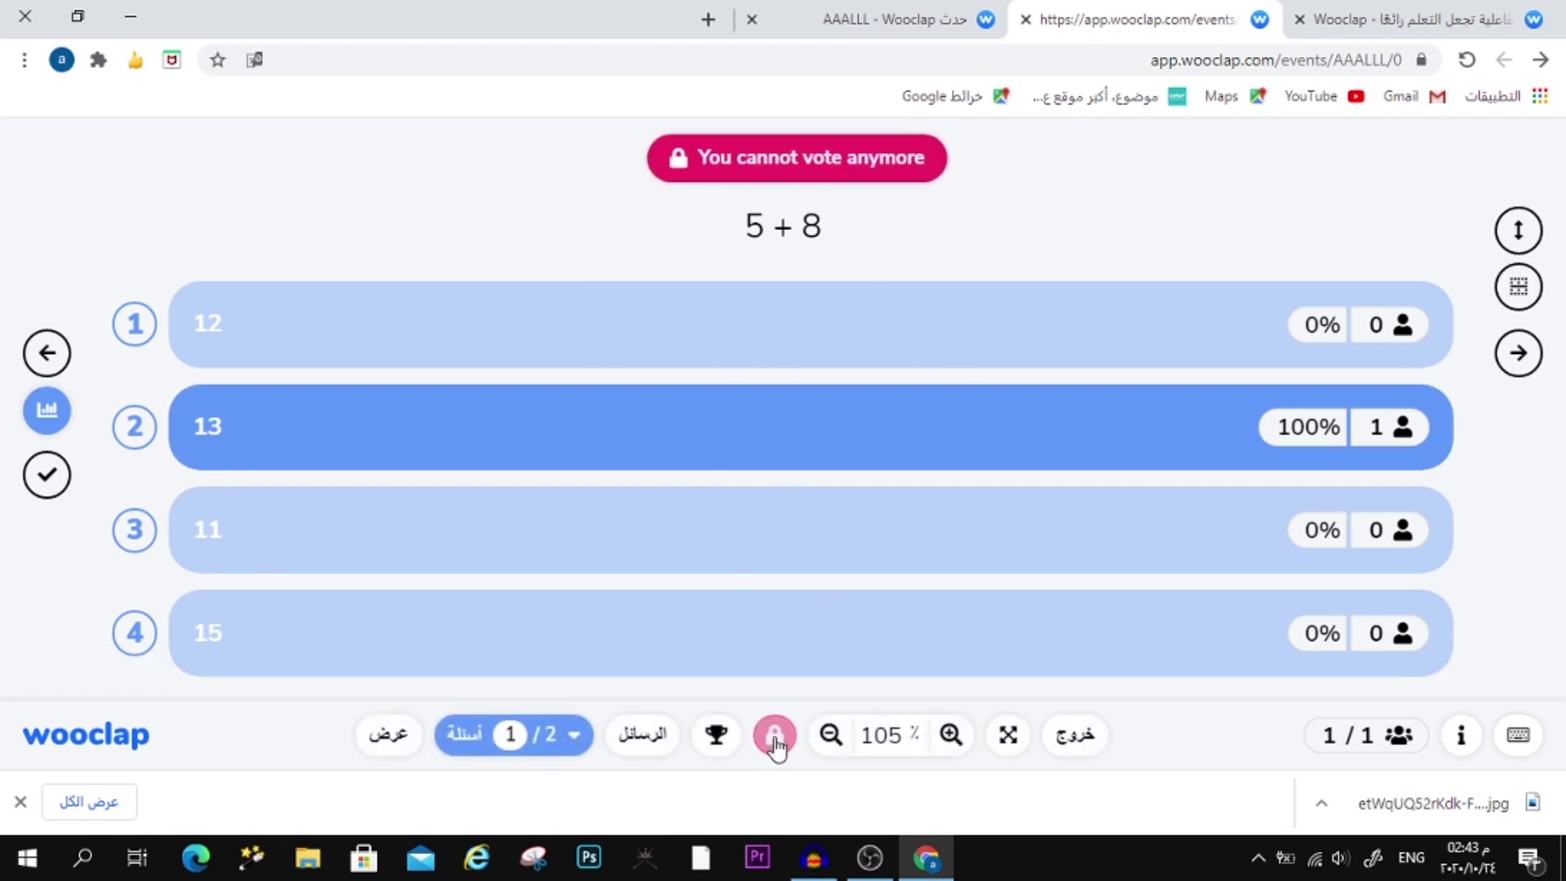
{"action": "left_click", "coordinate": [716, 743]}
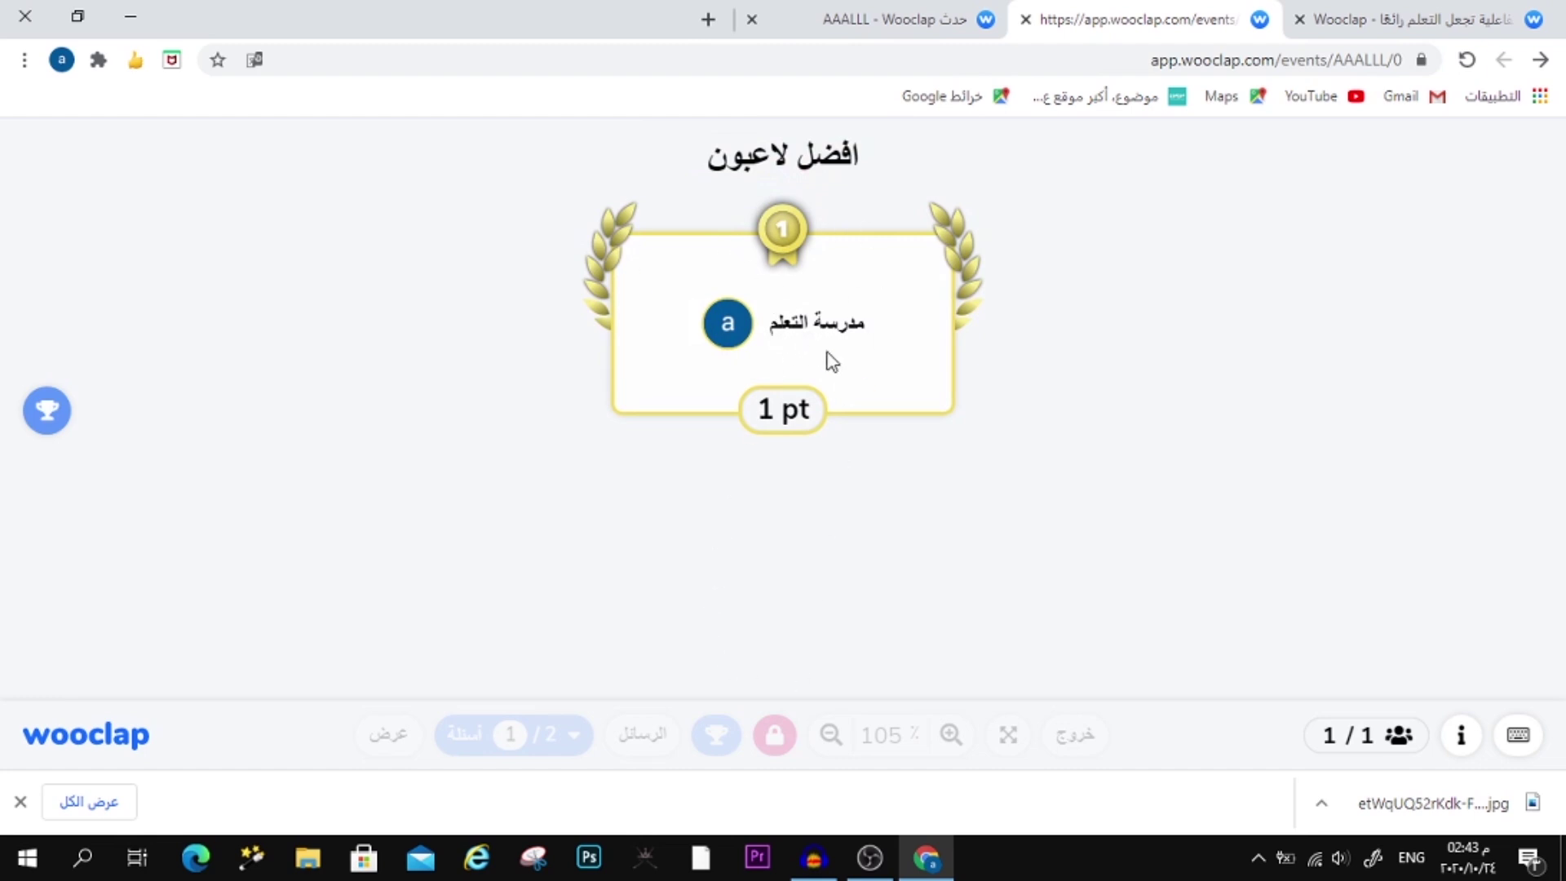
{"action": "left_click", "coordinate": [717, 736]}
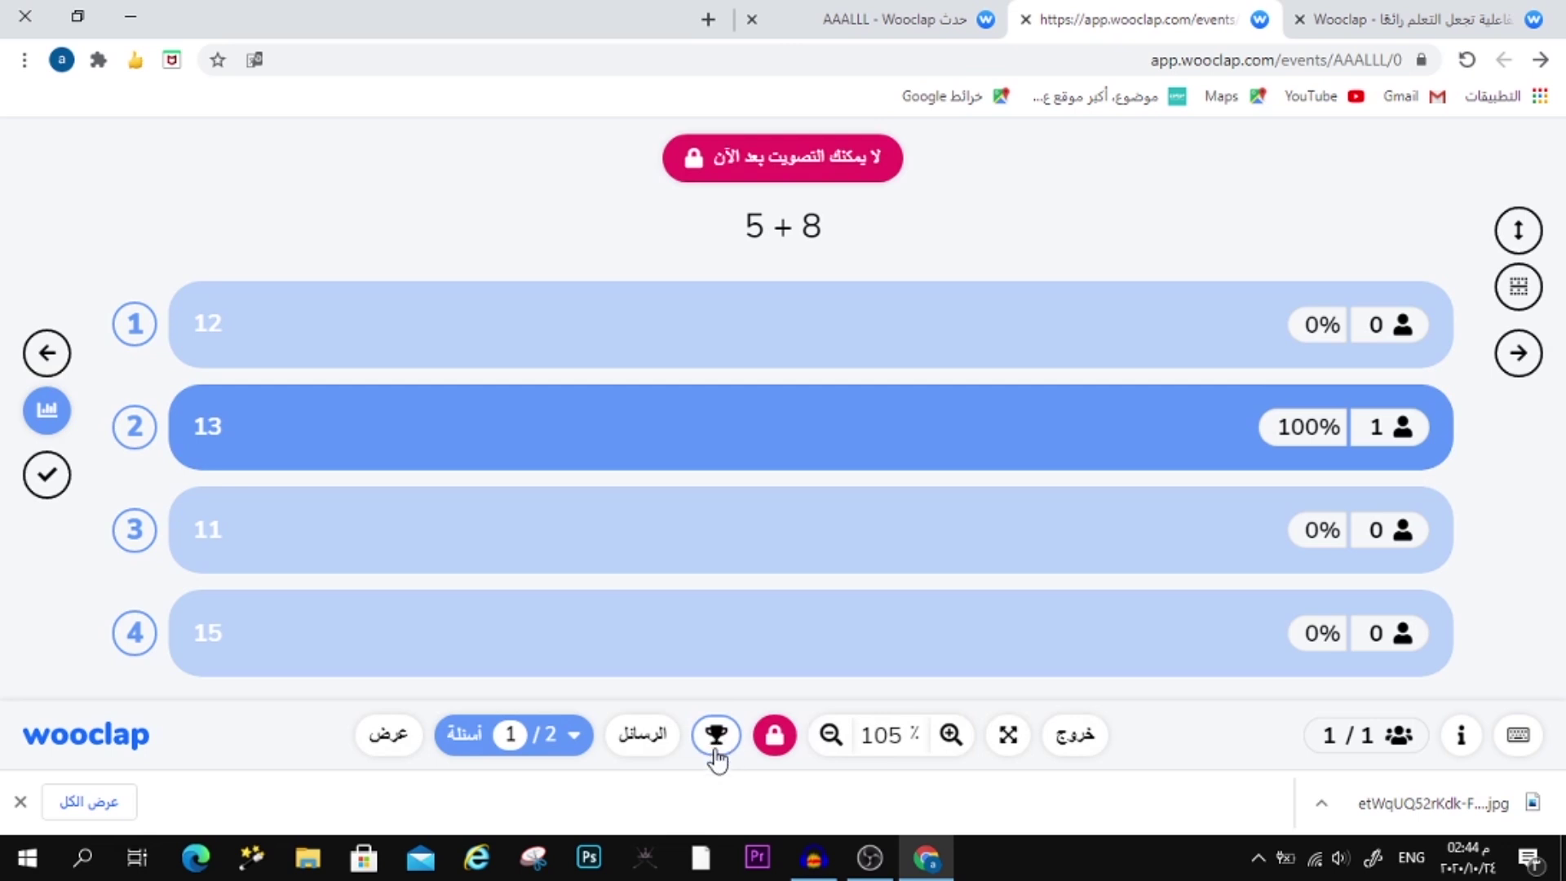
Step: Switch the presentation from the "5 + 8" question to the participants' message wall
{"action": "left_click", "coordinate": [648, 737]}
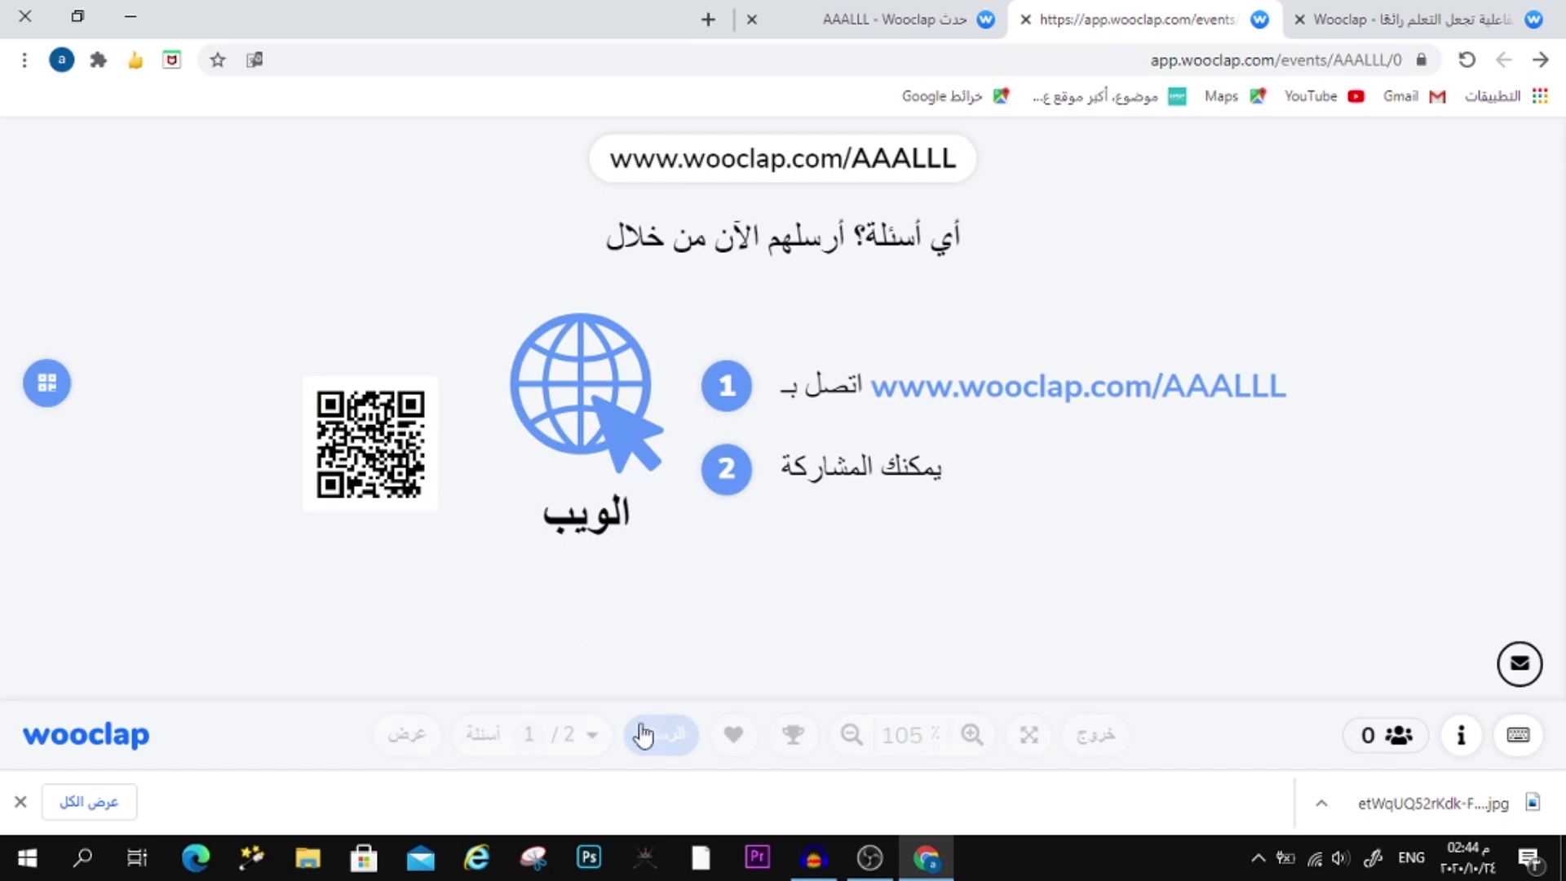
{"action": "left_click", "coordinate": [535, 734]}
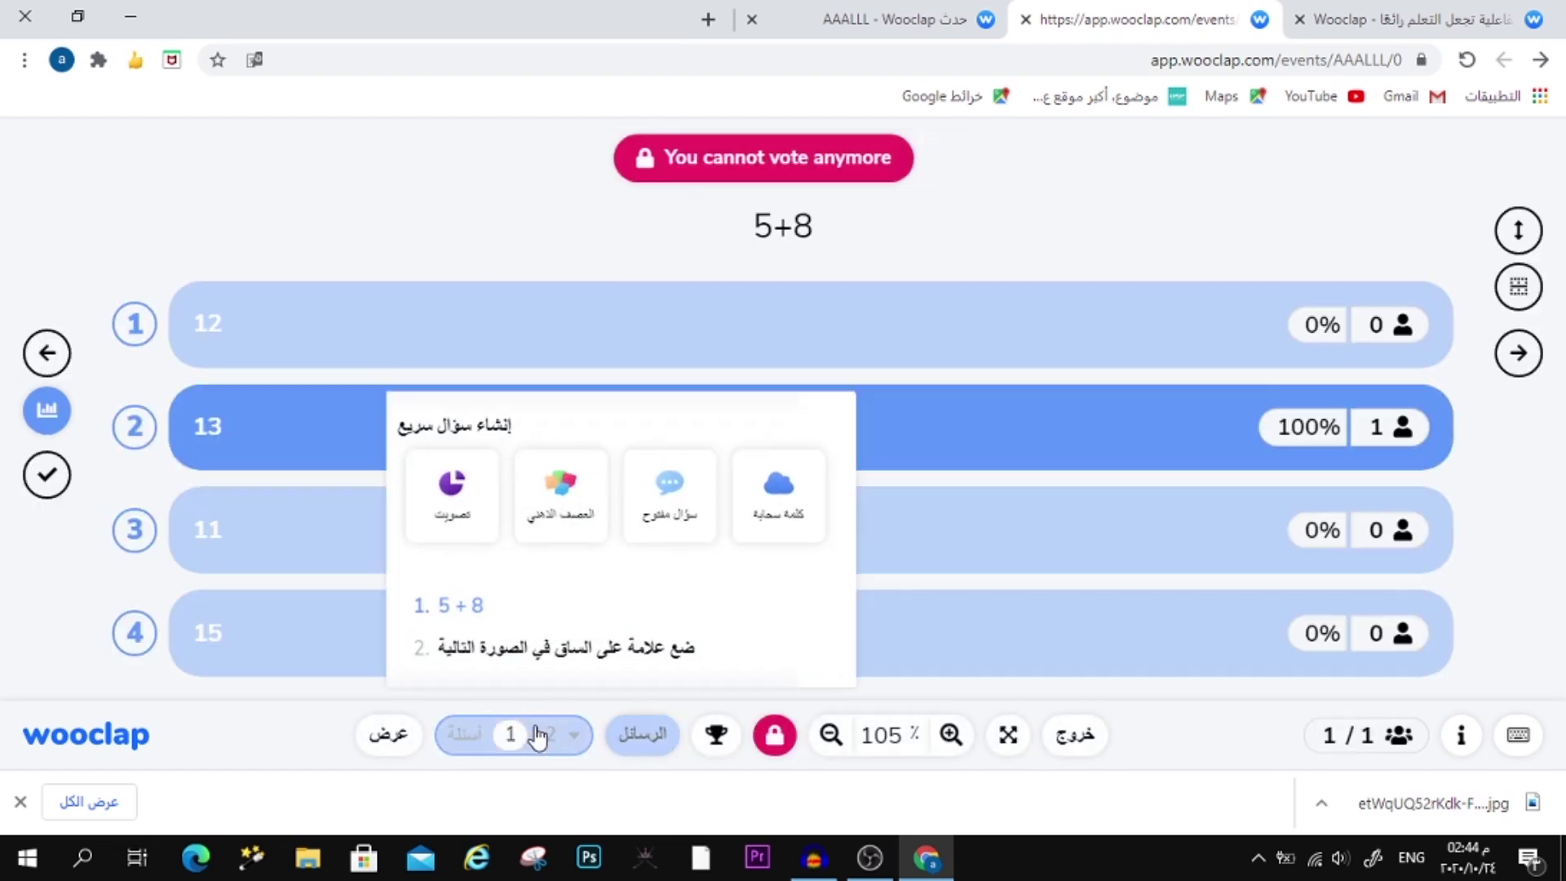
{"action": "left_click", "coordinate": [604, 394]}
{"action": "left_click", "coordinate": [539, 747]}
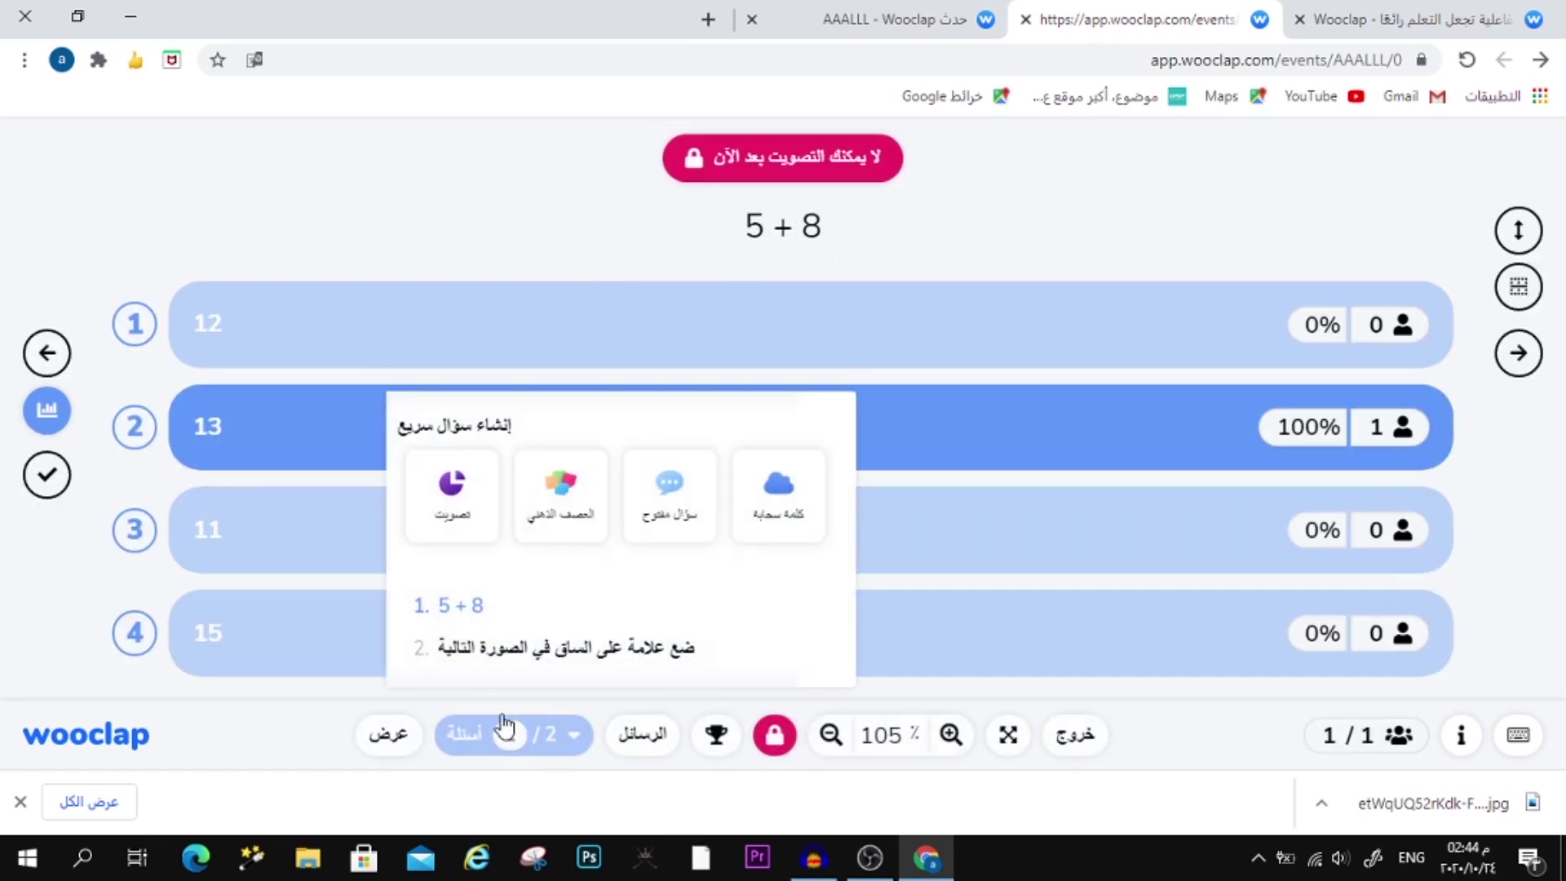
{"action": "left_click", "coordinate": [638, 741]}
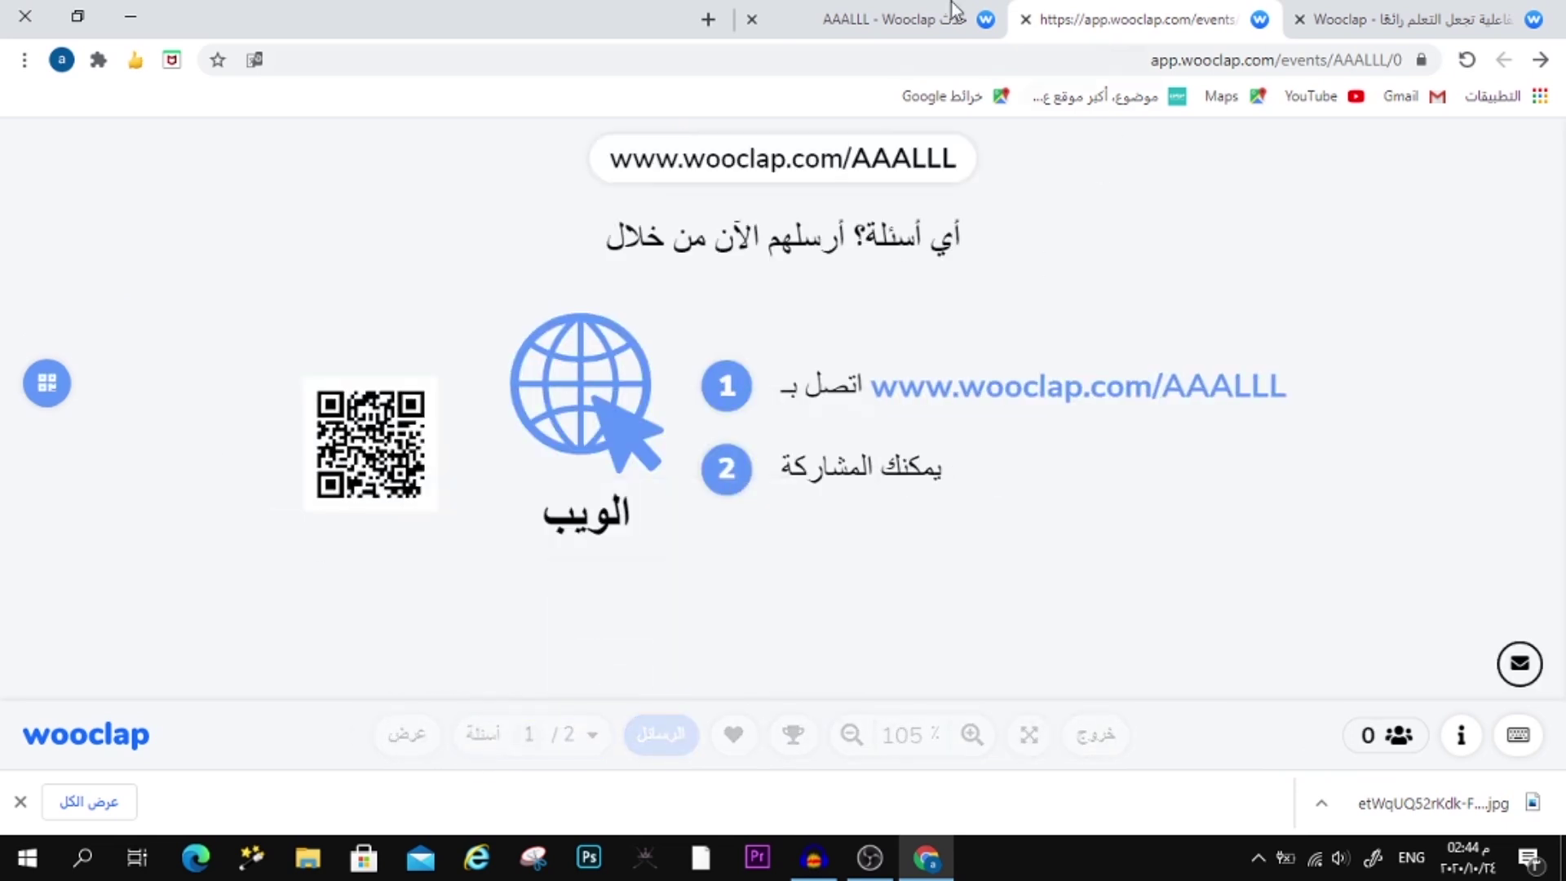
Step: Send the message "استاذ الوقت انتهى" from the participant page's message wall
{"action": "left_click", "coordinate": [897, 20]}
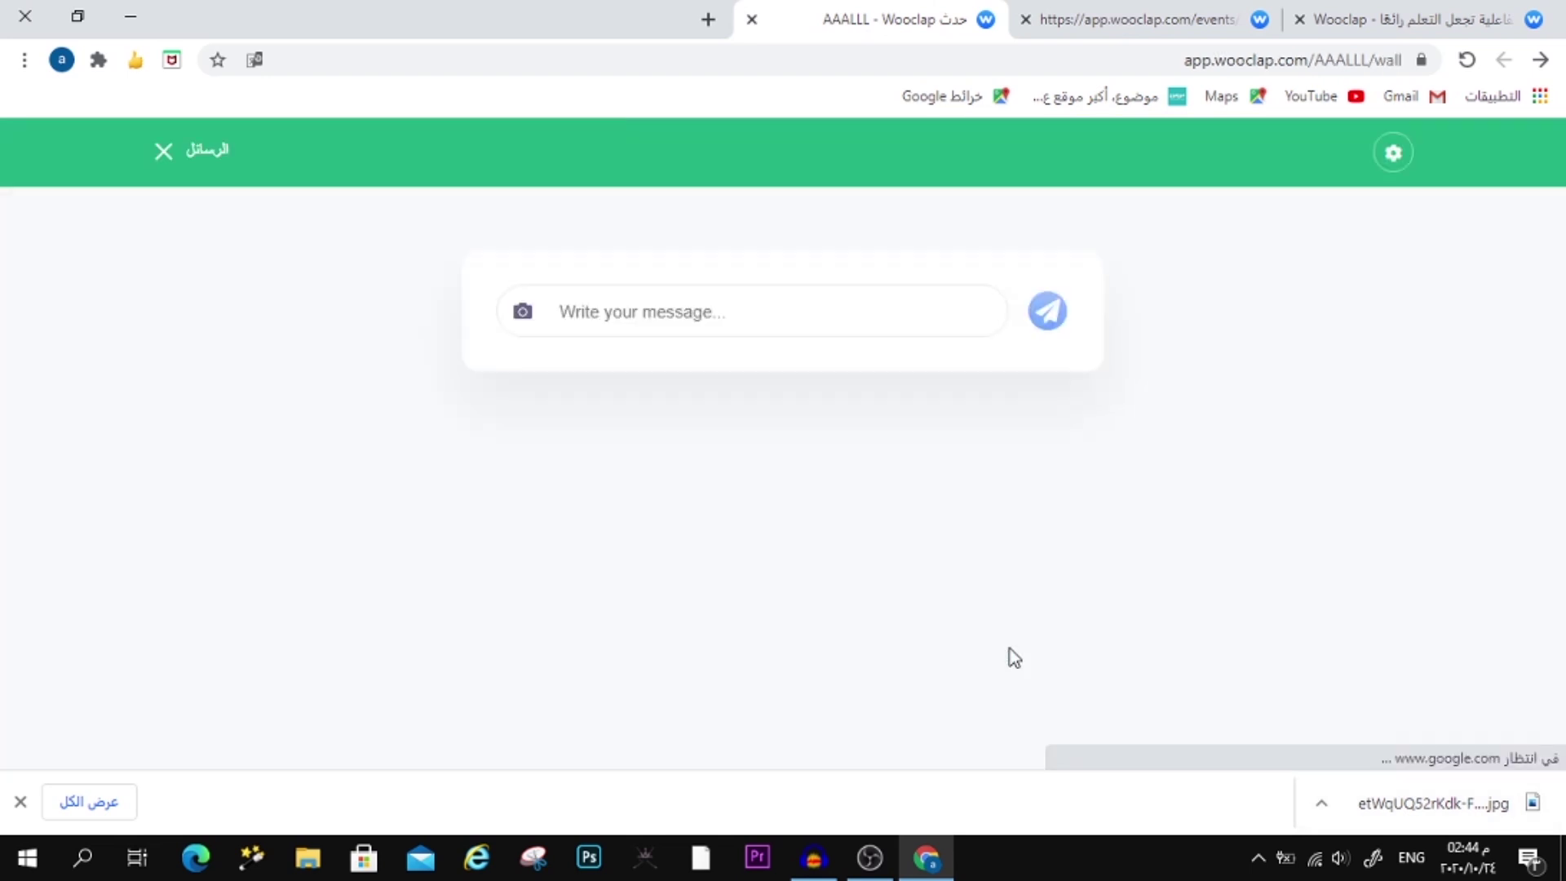
{"action": "left_click", "coordinate": [695, 329]}
{"action": "type", "text": "HSJH'"}
{"action": "key", "text": "ctrl+a"}
{"action": "key", "text": "alt+shift"}
{"action": "type", "text": "استاذ الوقت انتهى"}
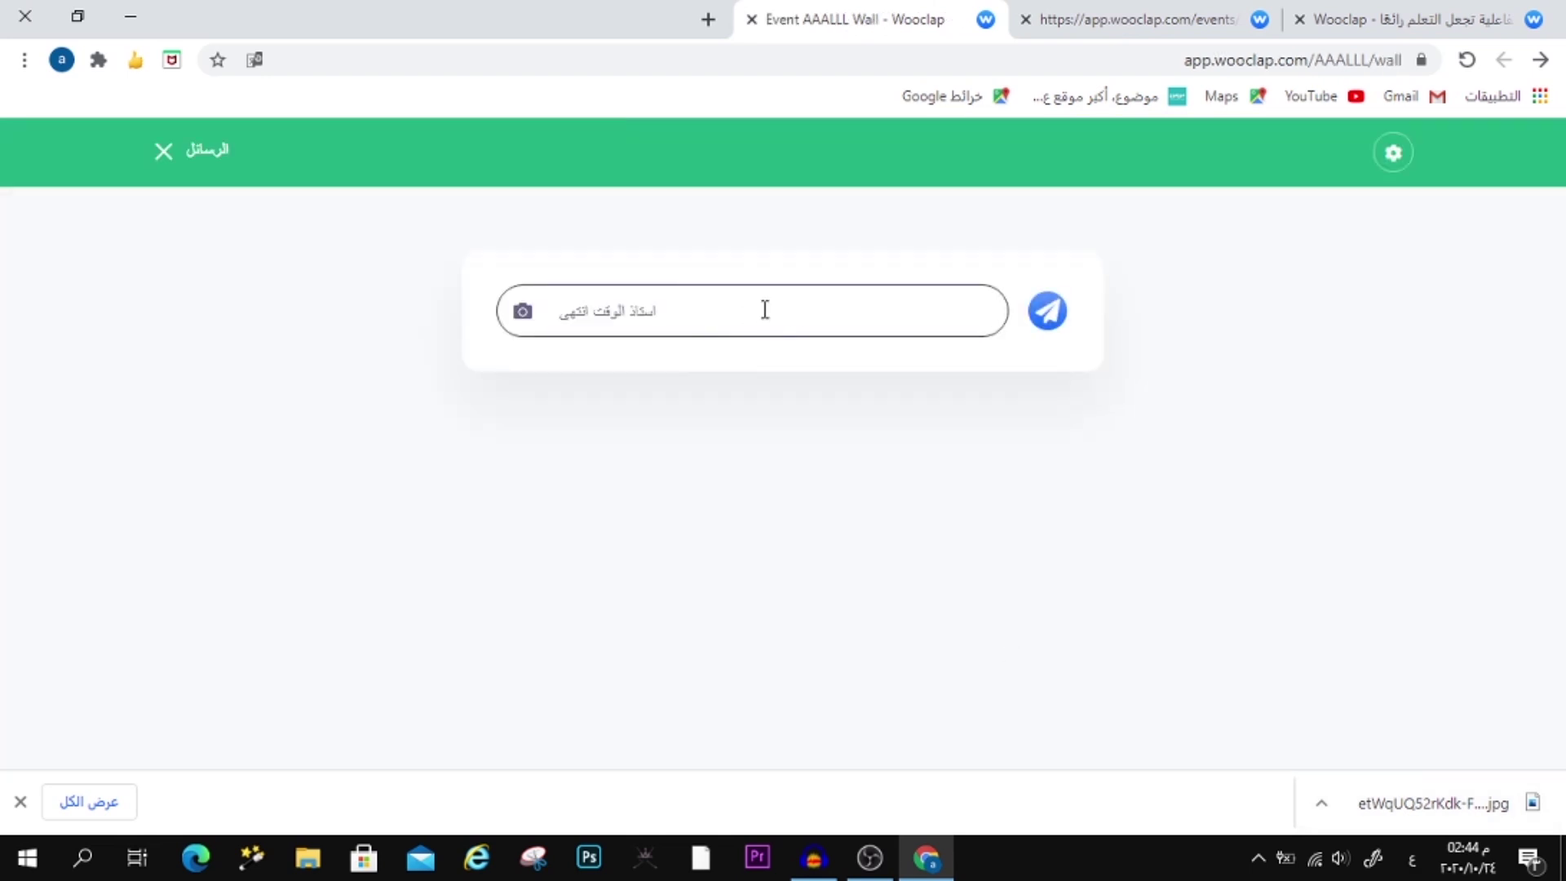
{"action": "left_click", "coordinate": [1048, 318]}
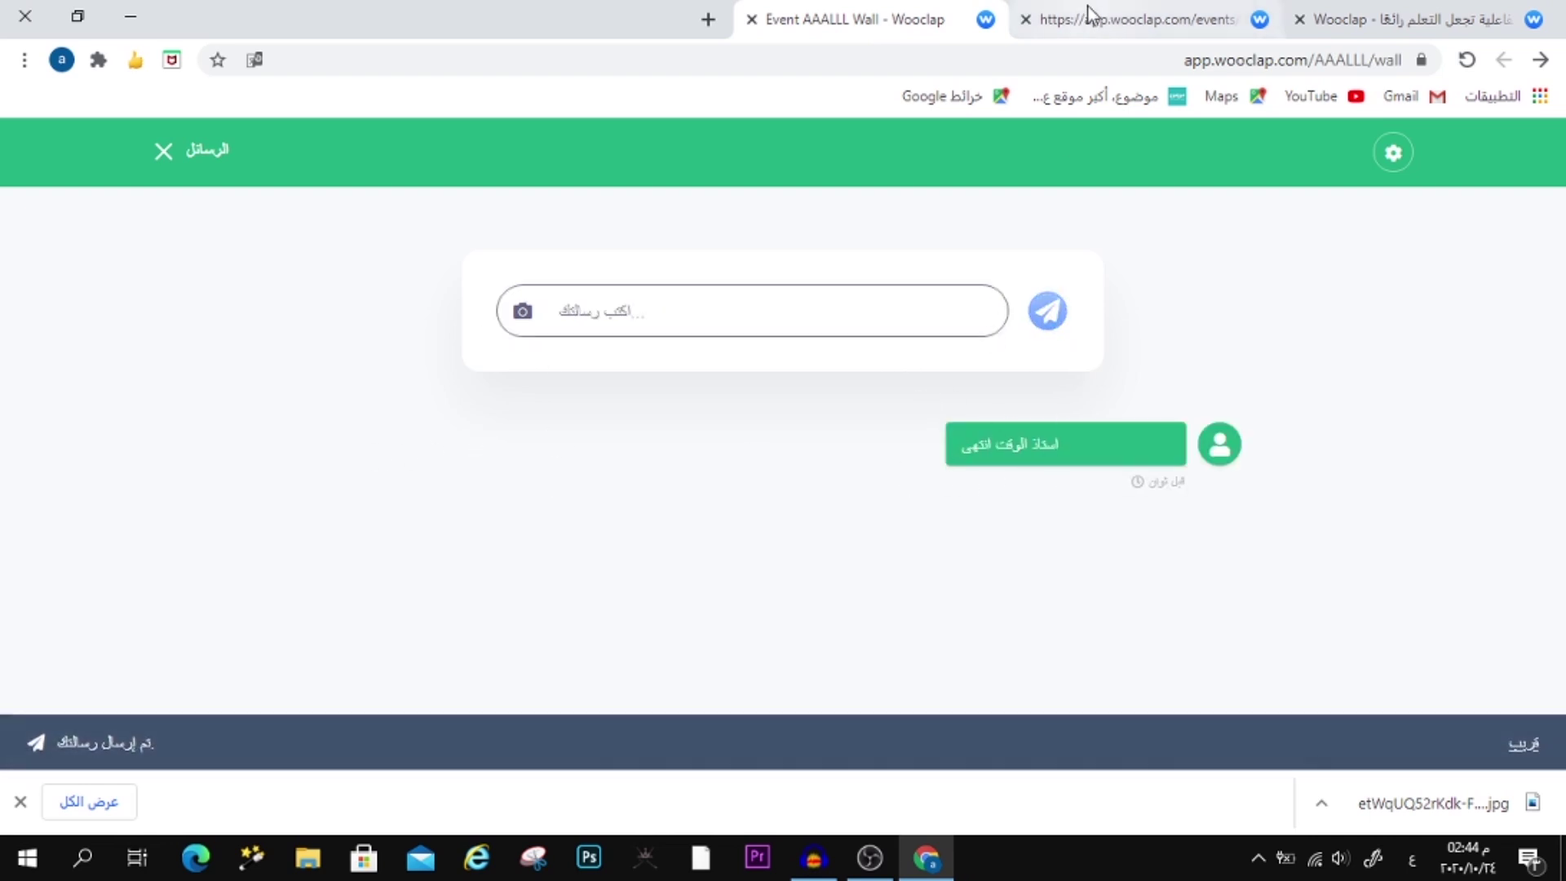
Step: Check the participant's message on the presenter's message wall and switch between it and the "5 + 8" question
{"action": "left_click", "coordinate": [1091, 18]}
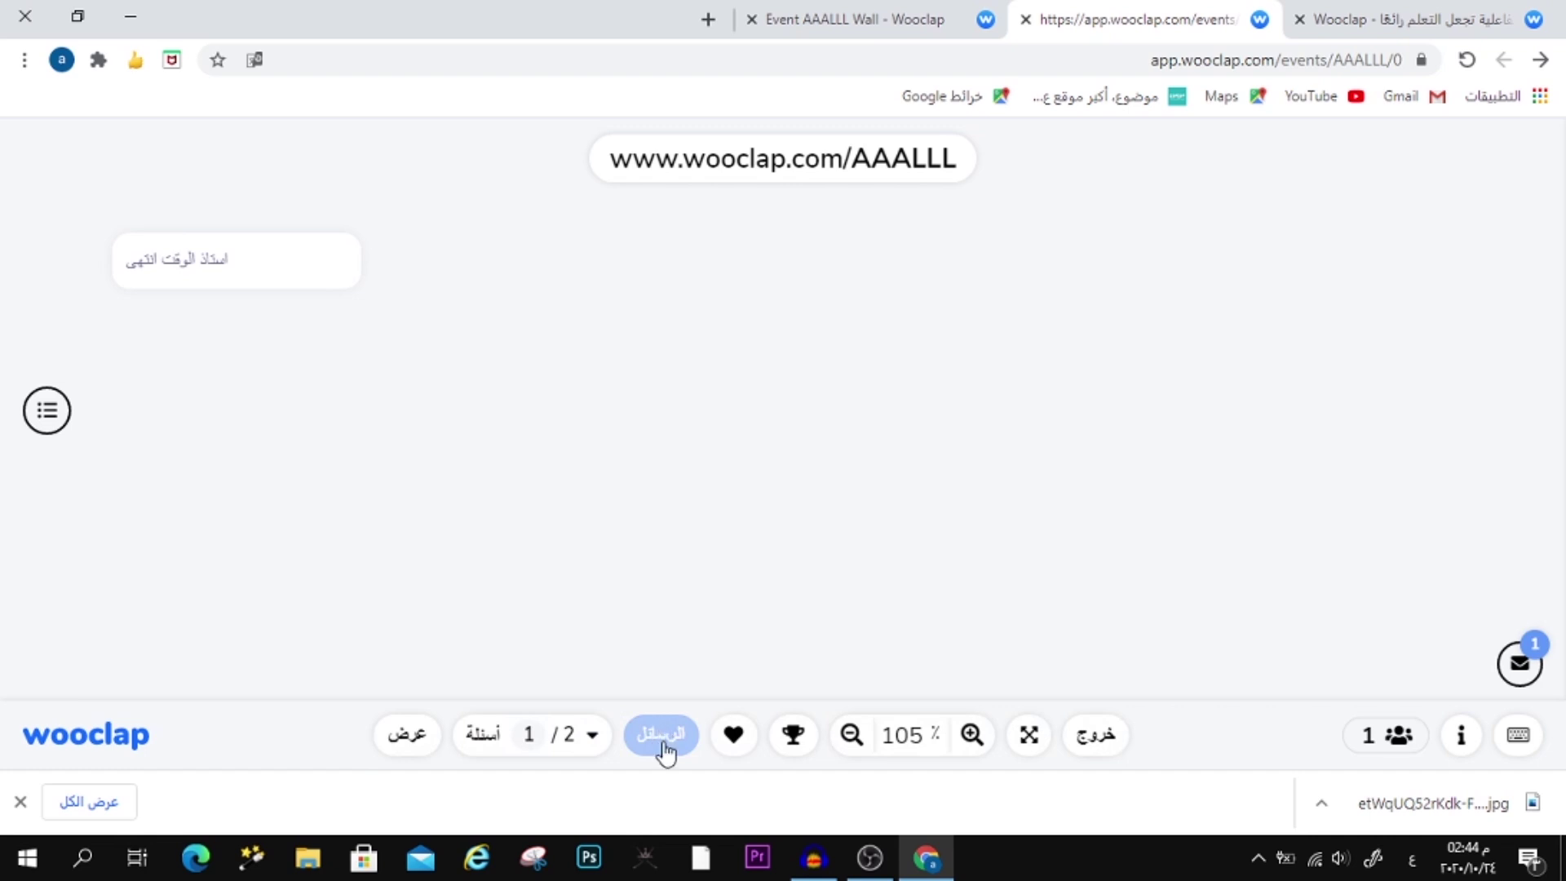
{"action": "left_click", "coordinate": [1519, 663]}
{"action": "left_click", "coordinate": [530, 734]}
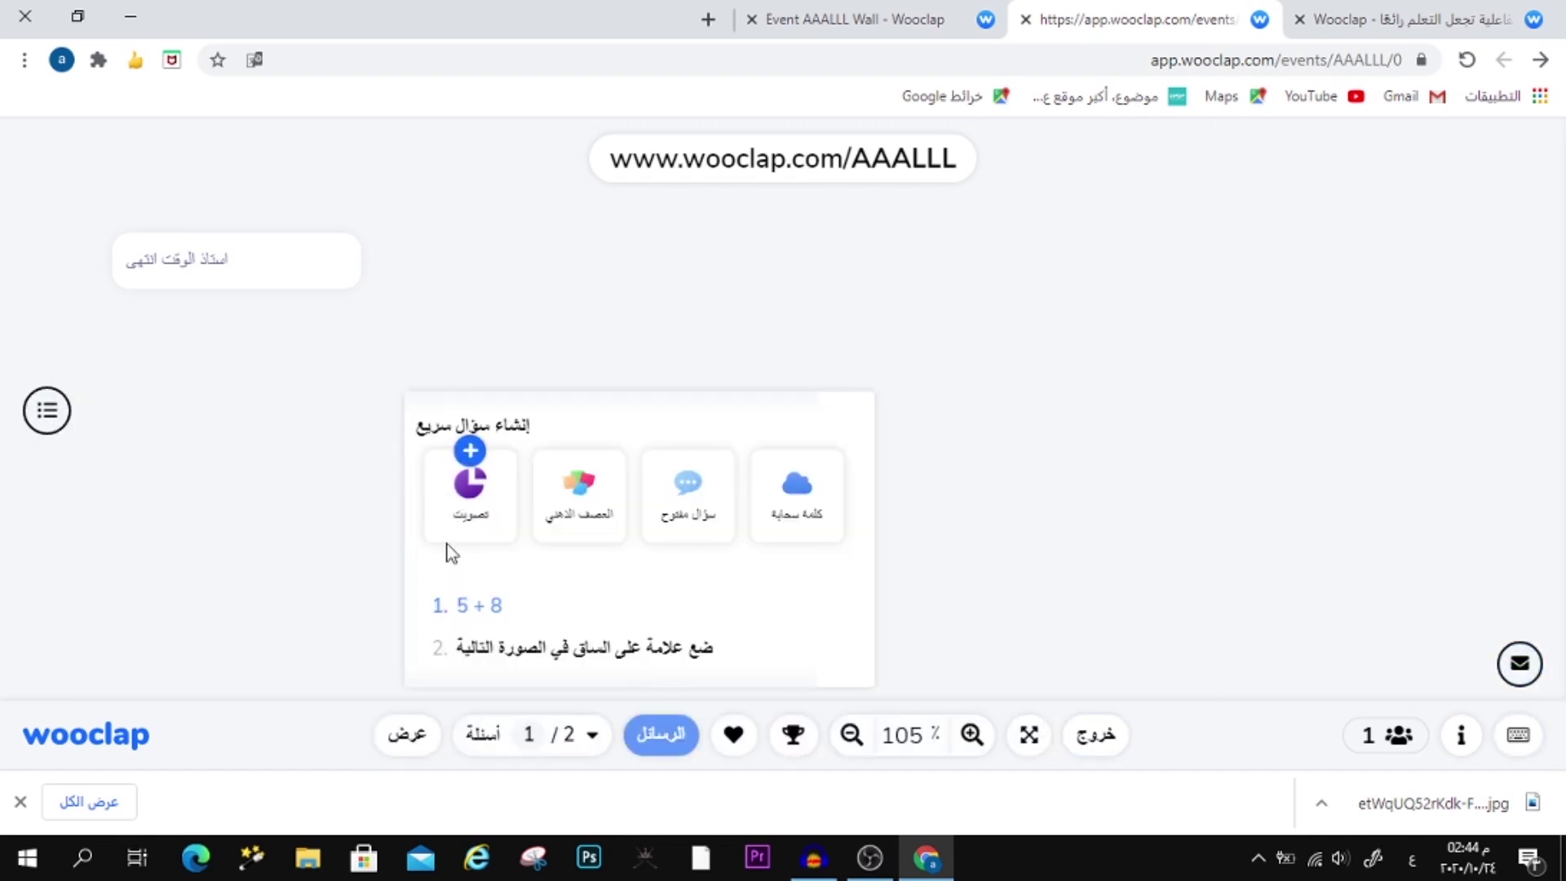
{"action": "left_click", "coordinate": [475, 608]}
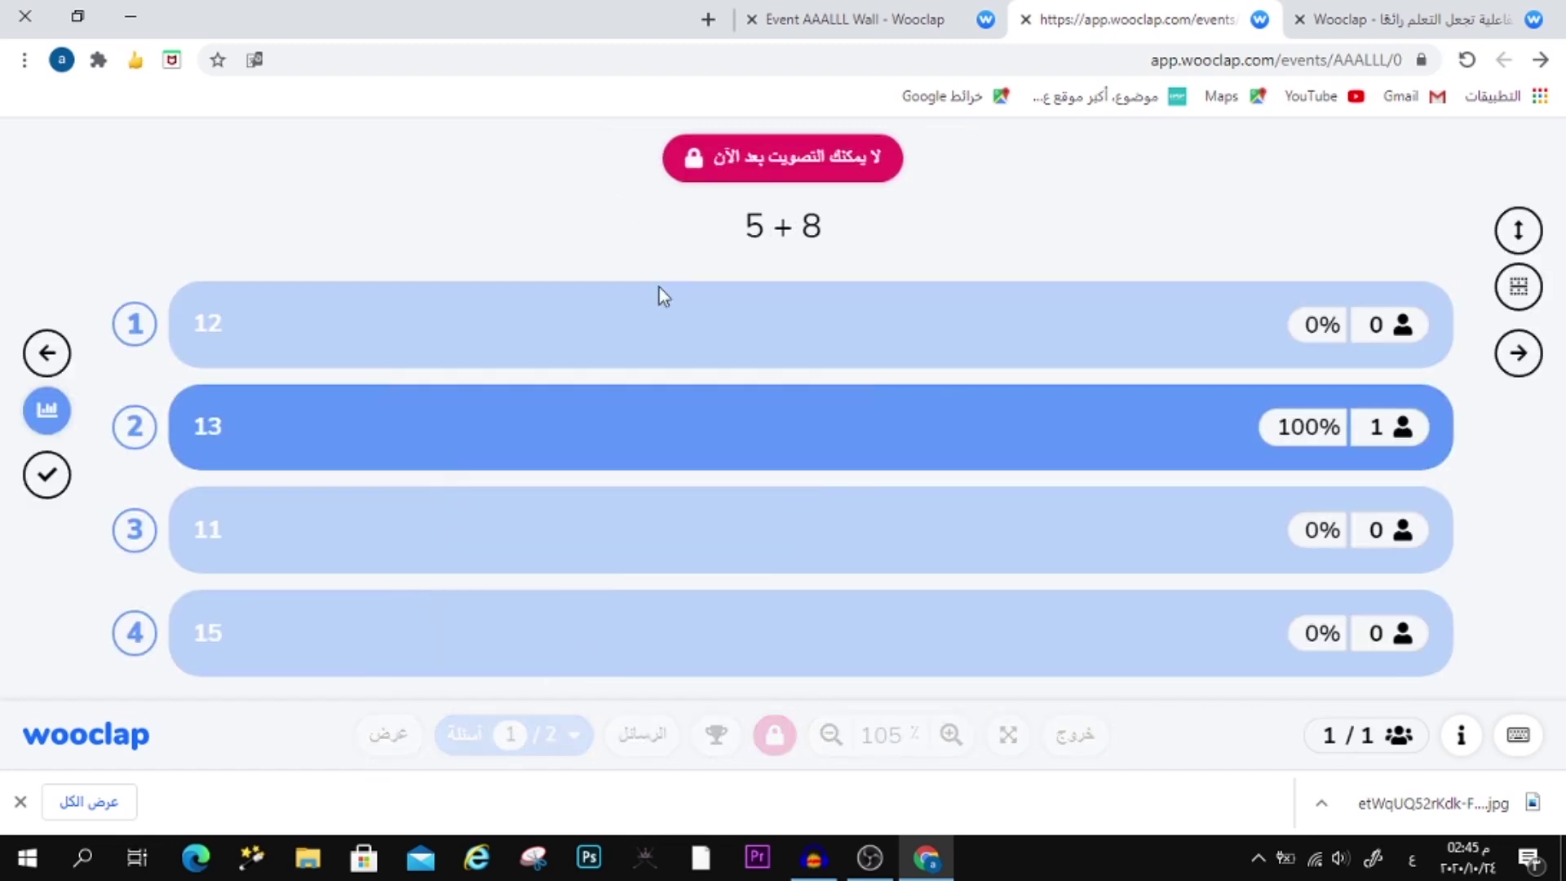
{"action": "left_click", "coordinate": [643, 735]}
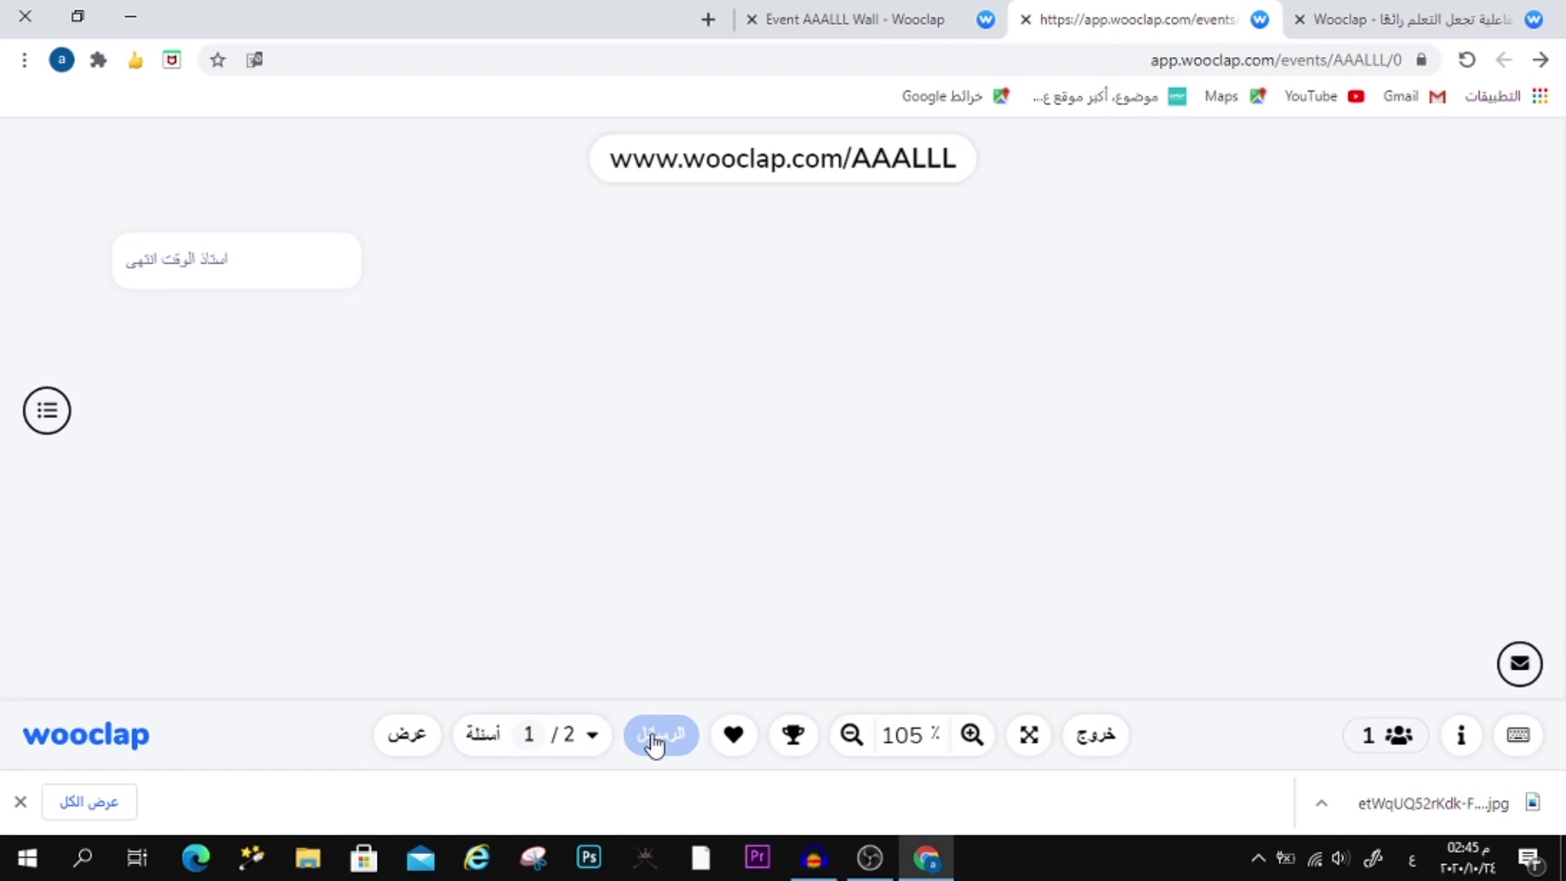
{"action": "left_click", "coordinate": [522, 734]}
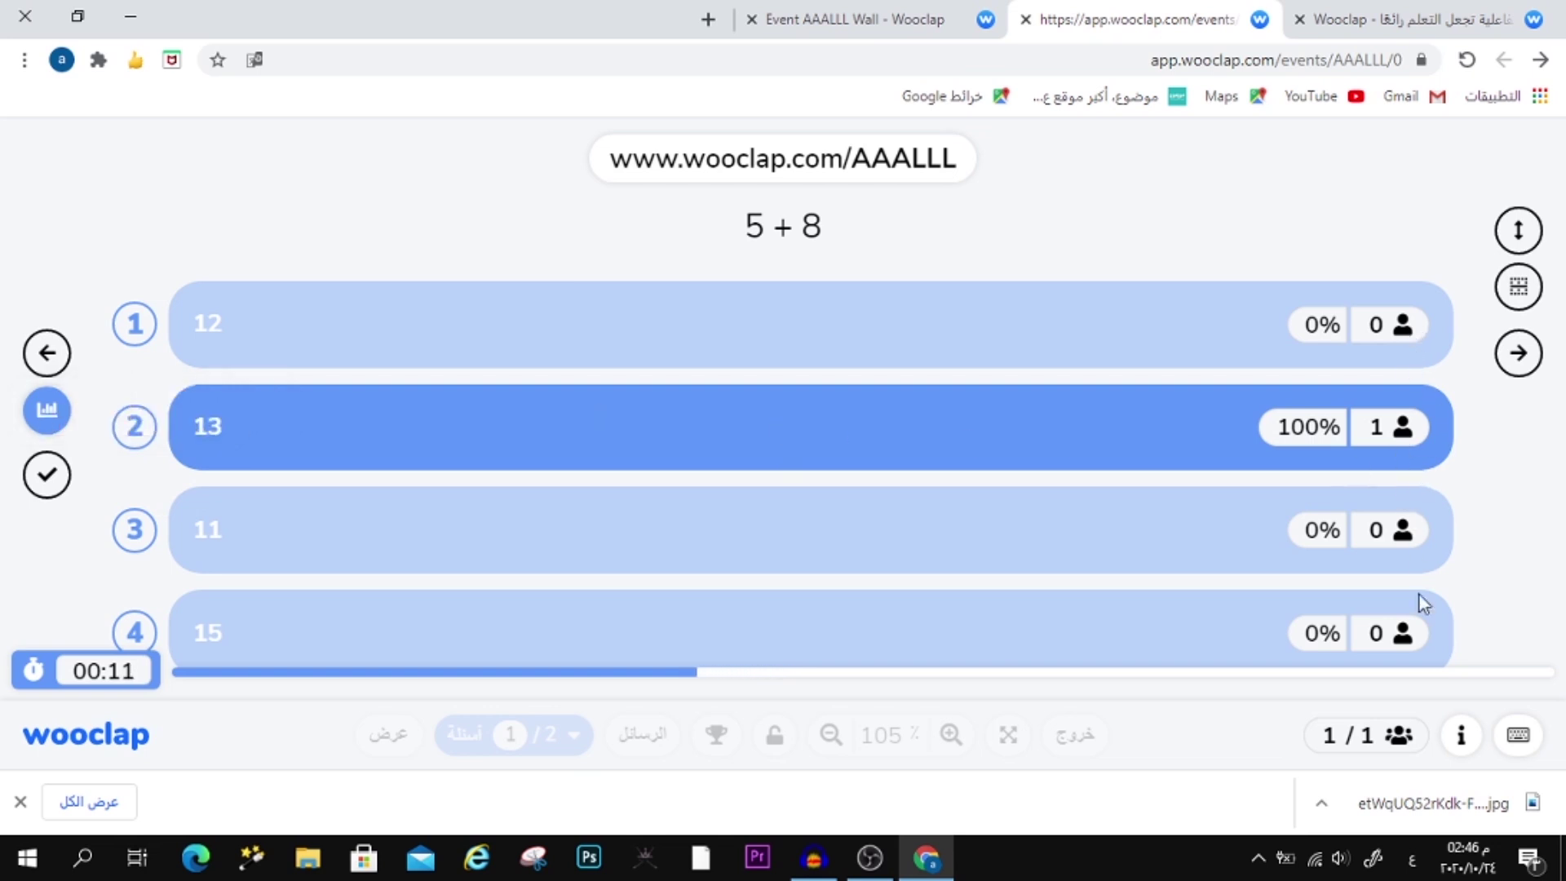
Step: Hide and redisplay the "5 + 8" voting results, and try the correct answer display
{"action": "left_click", "coordinate": [46, 409]}
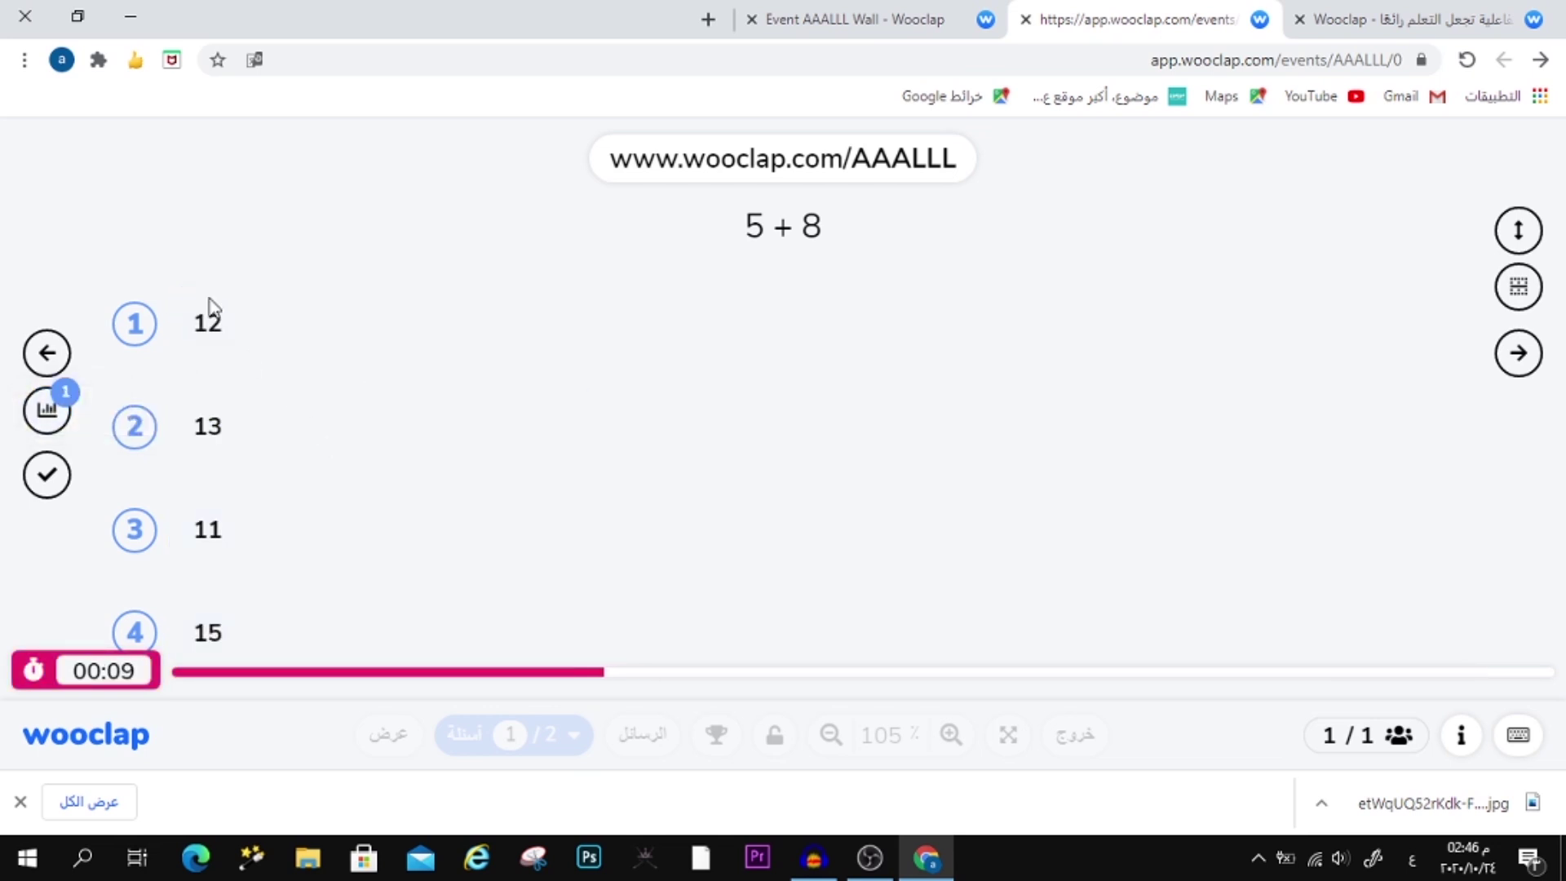
{"action": "left_click", "coordinate": [47, 409]}
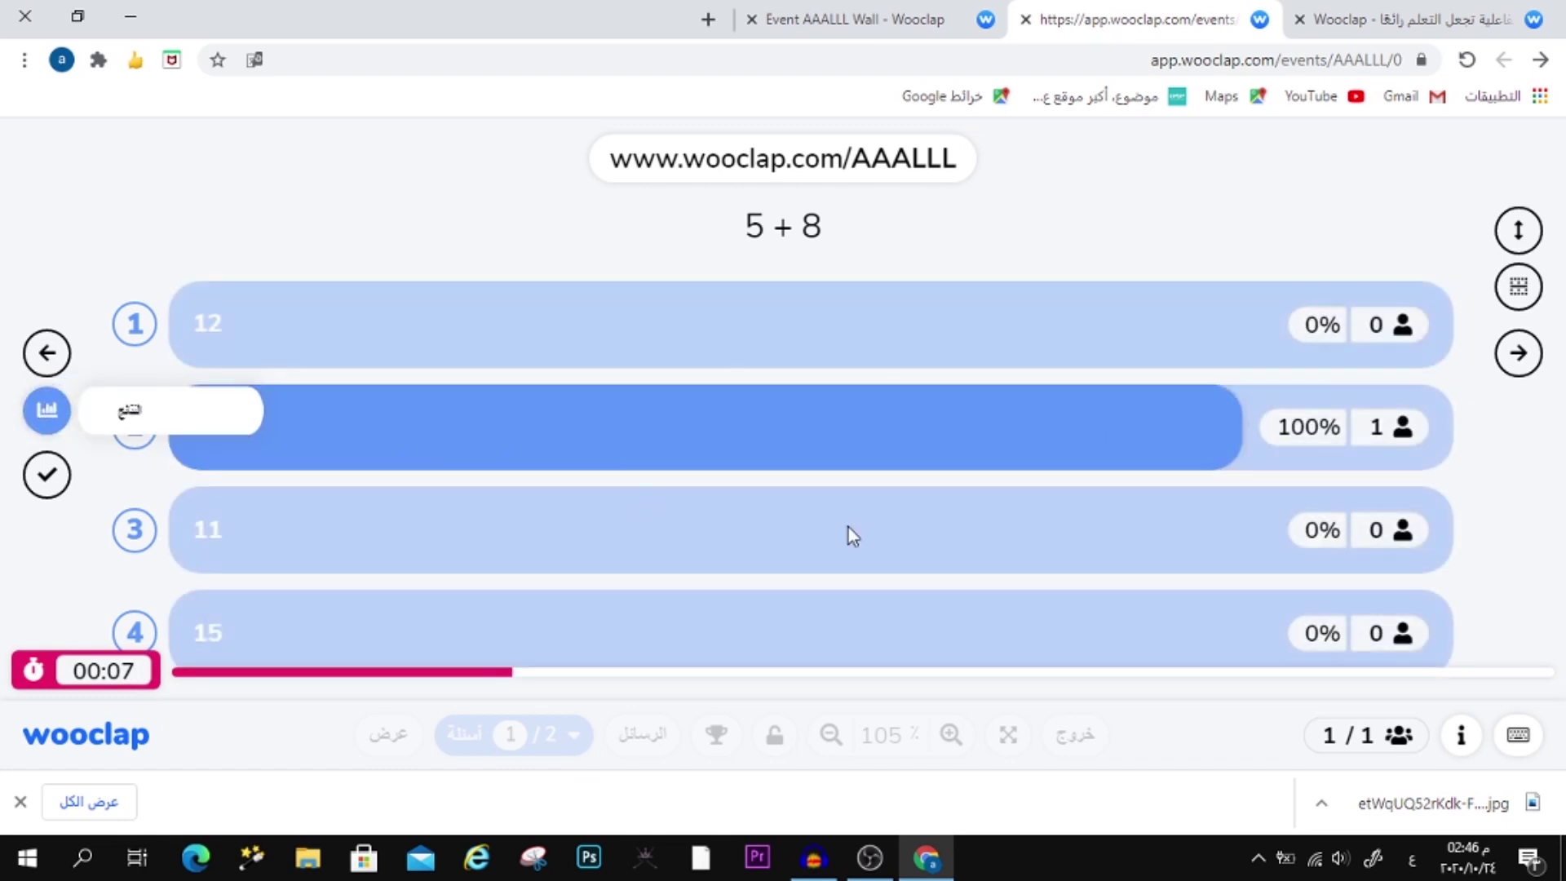
{"action": "left_click", "coordinate": [46, 476]}
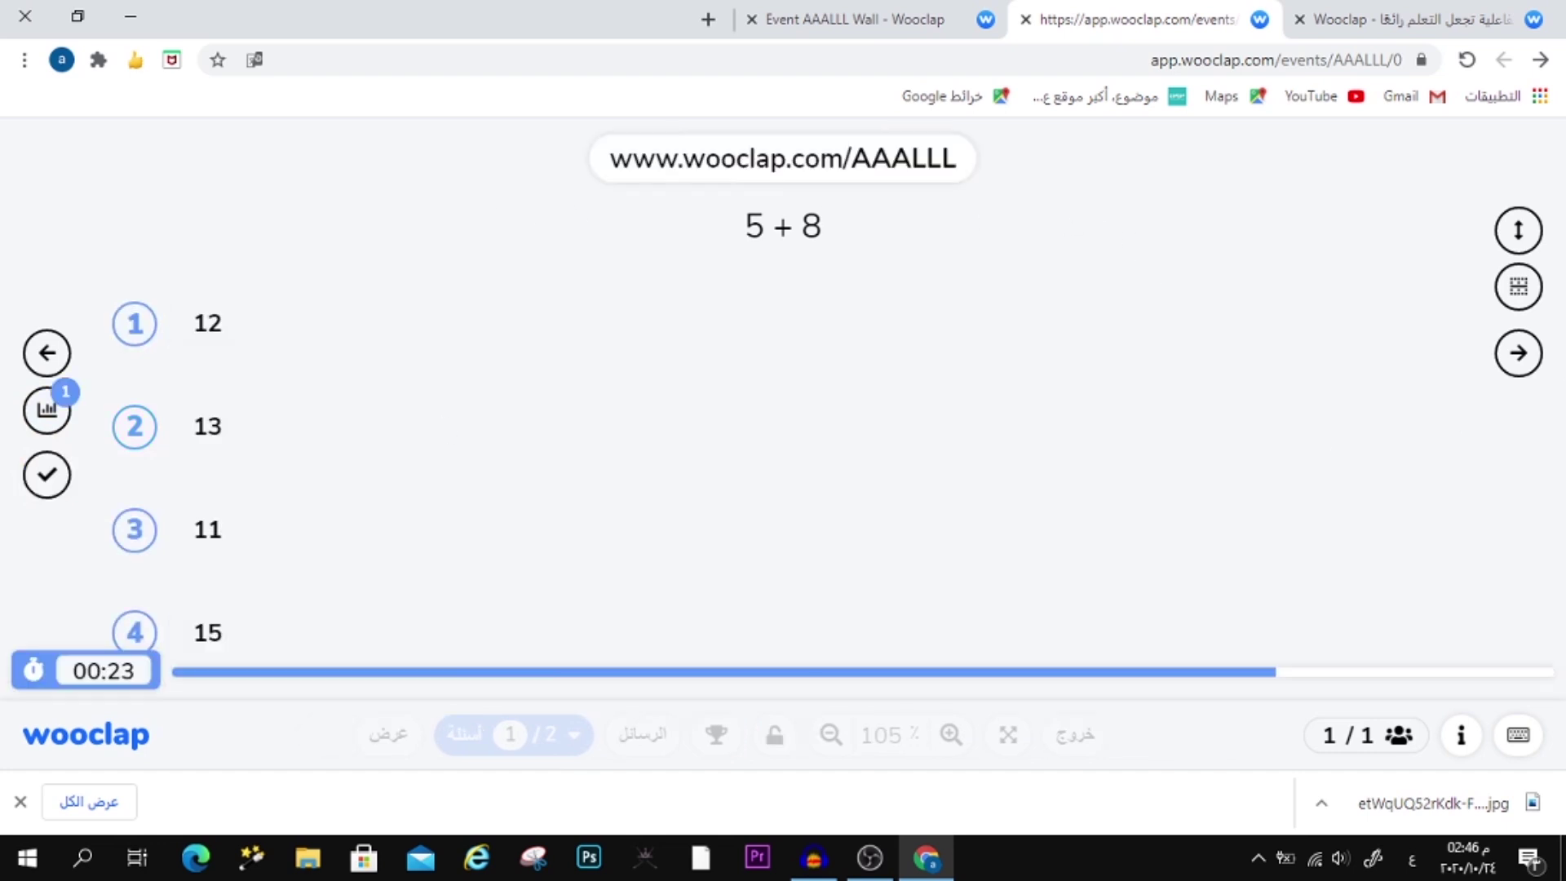
Step: Advance the presentation to the plant image question and submit the box beside the stem as the answer from the participant page
{"action": "left_click", "coordinate": [1518, 356]}
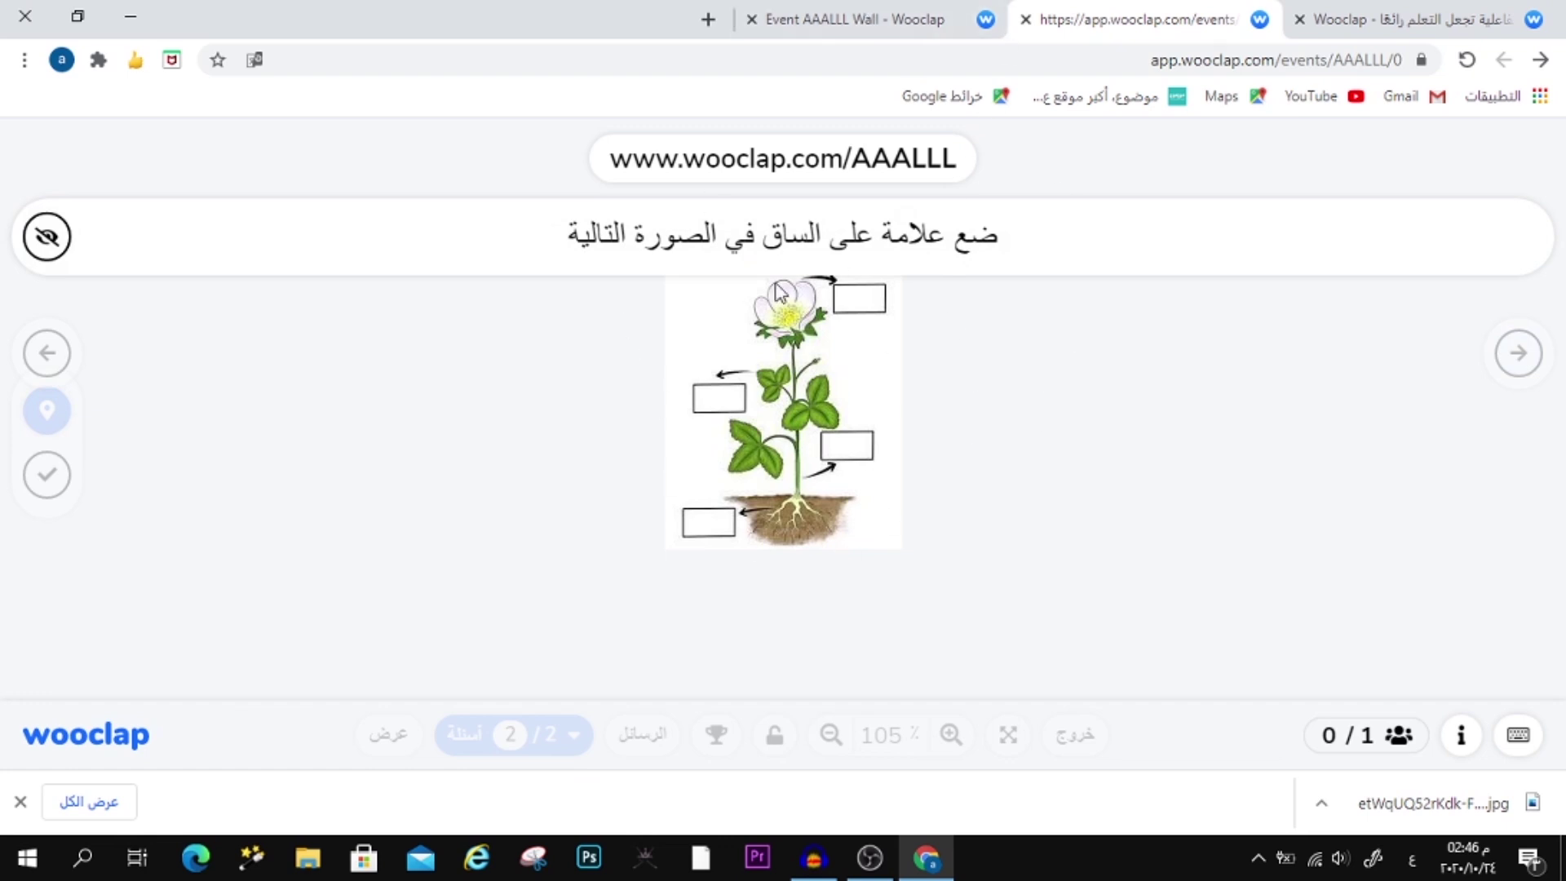
{"action": "left_click", "coordinate": [866, 20]}
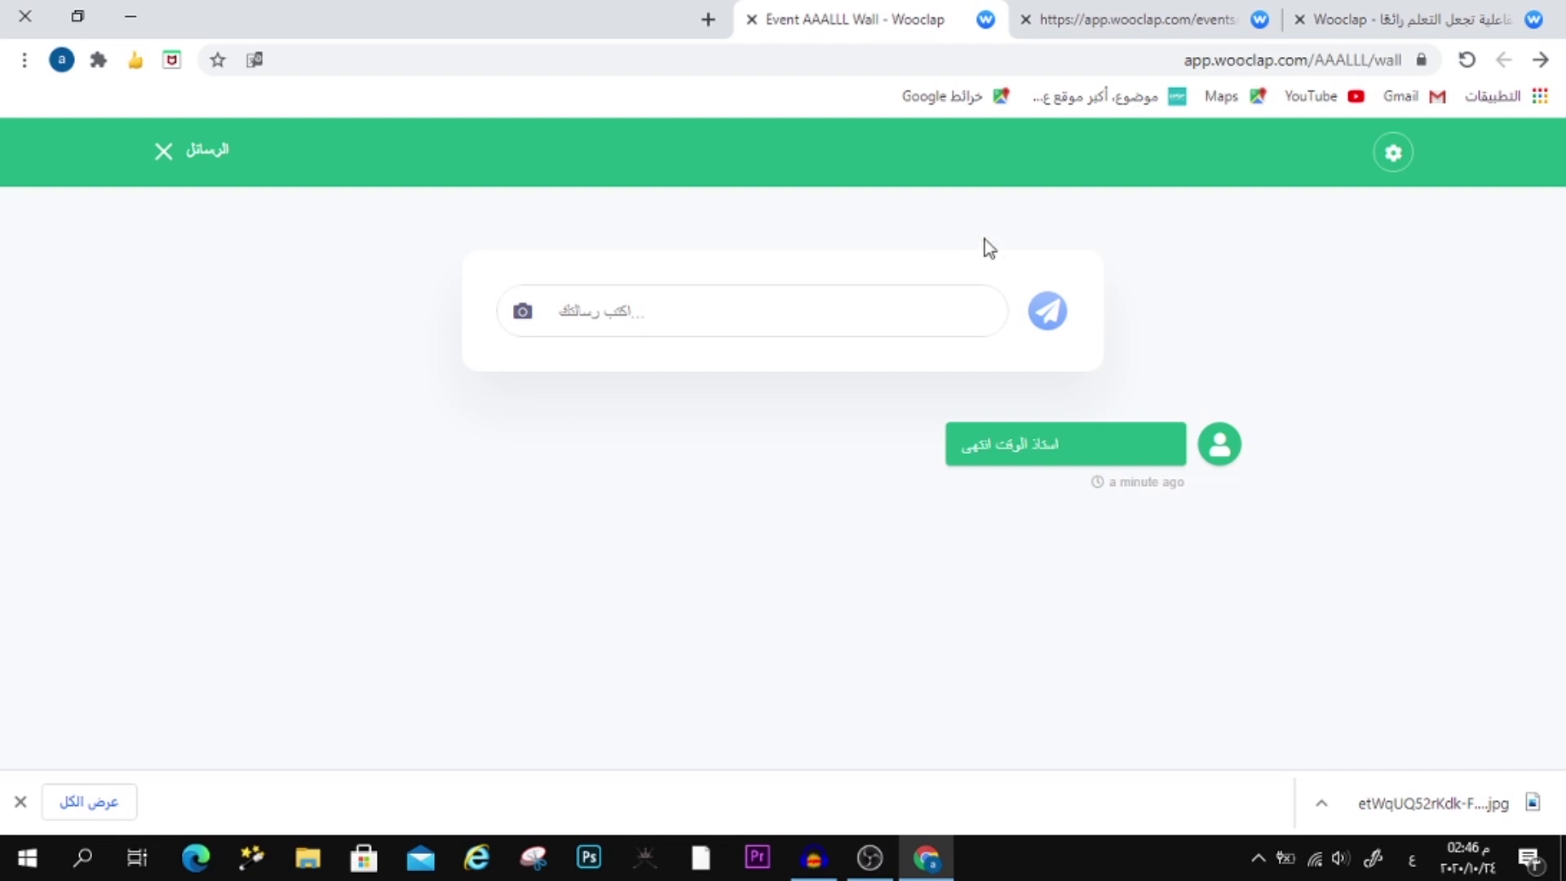
{"action": "left_click", "coordinate": [164, 153]}
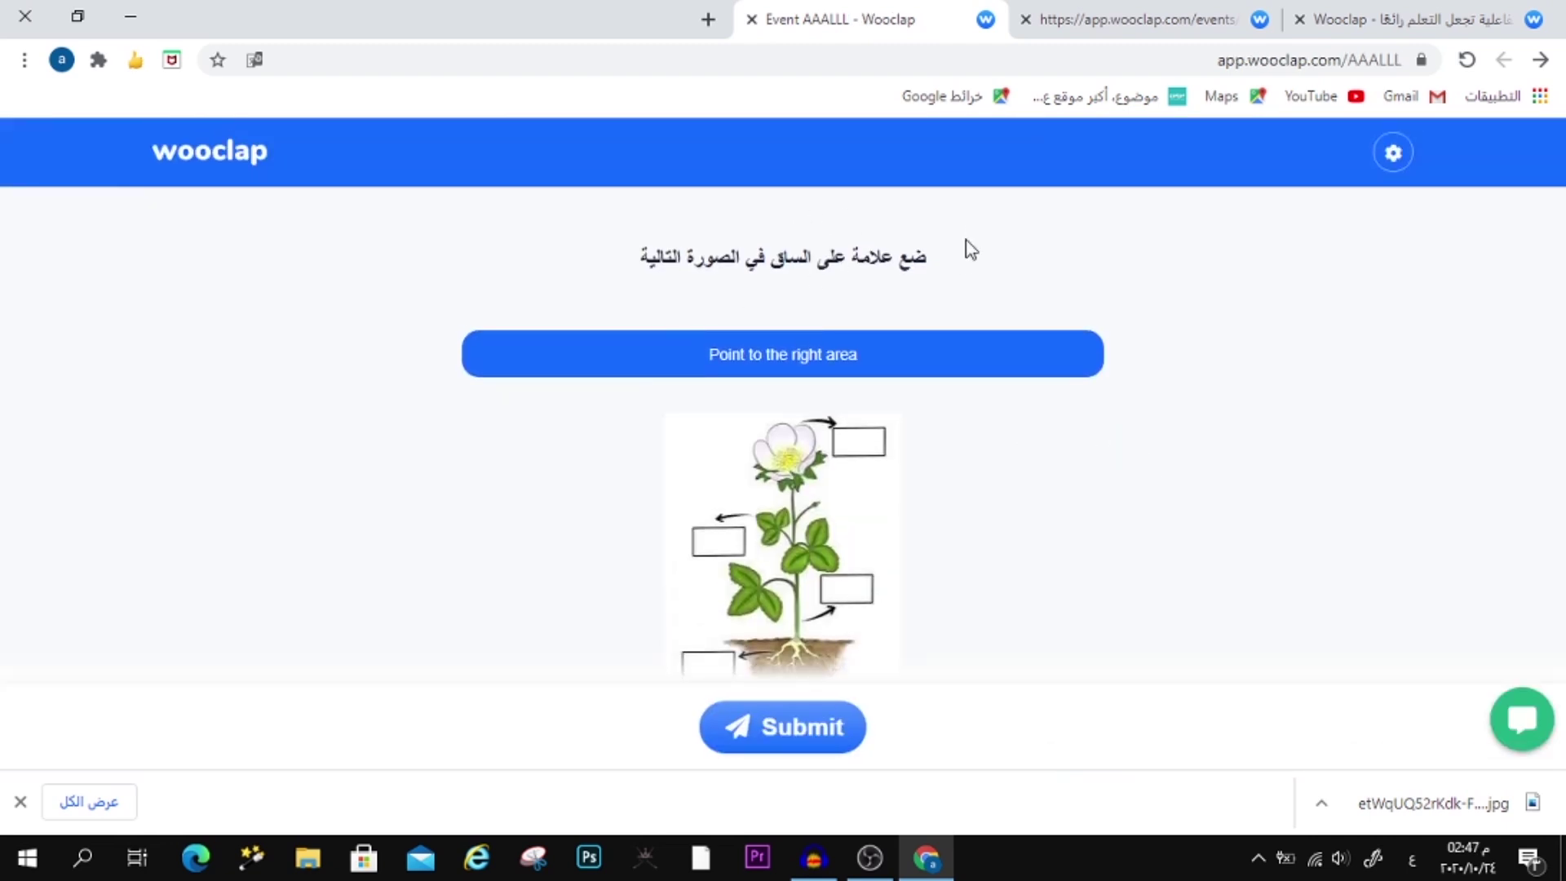
{"action": "scroll", "coordinate": [701, 280], "scroll_direction": "down", "scroll_amount": 1}
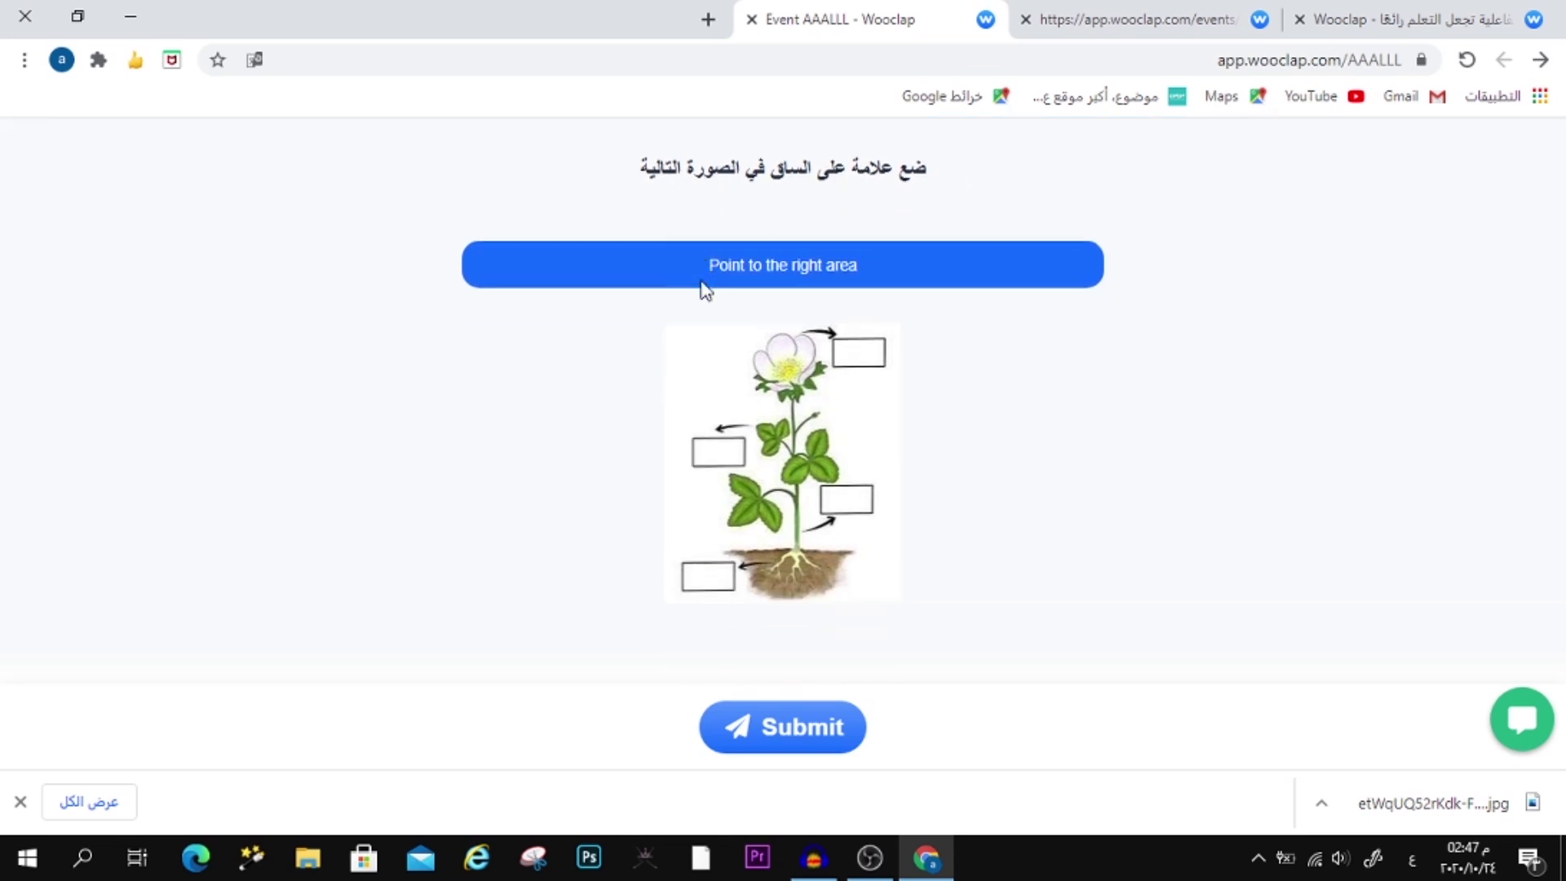
{"action": "left_click", "coordinate": [842, 500]}
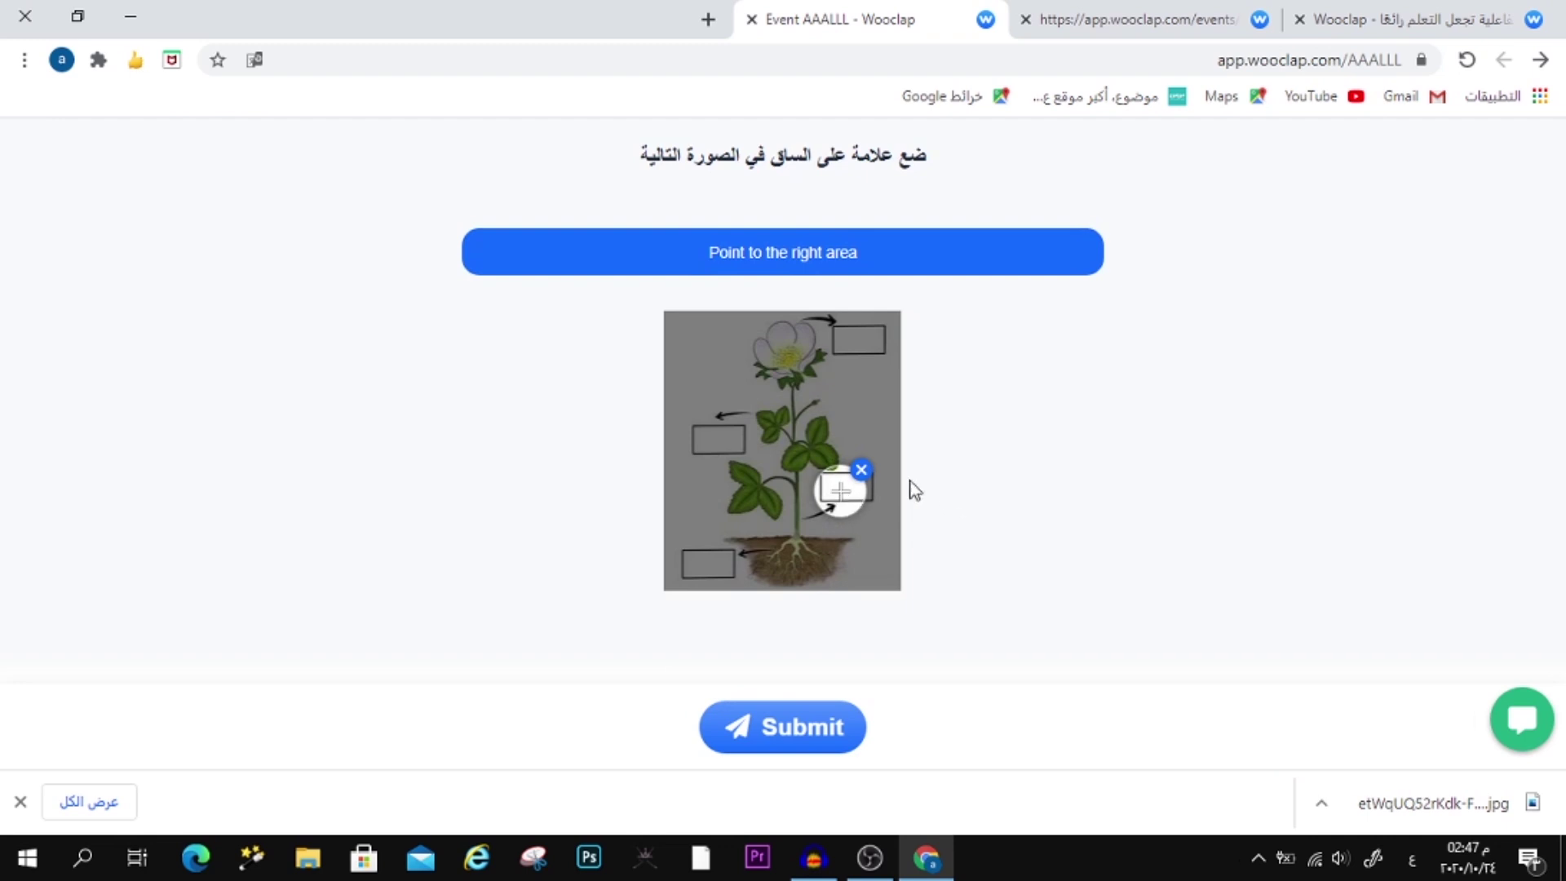
{"action": "left_click", "coordinate": [783, 729]}
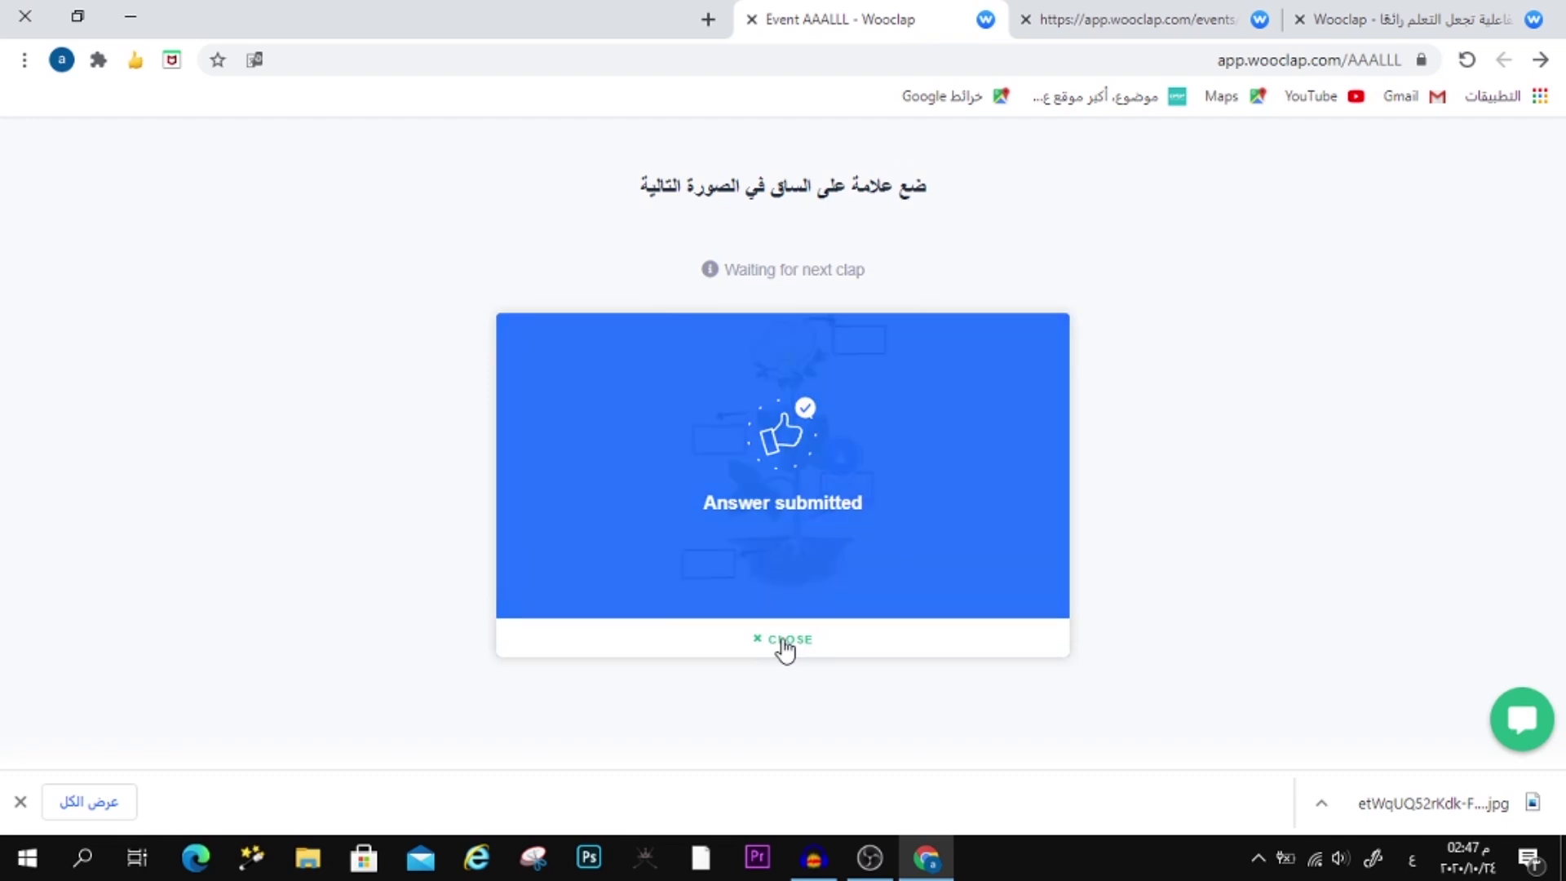
Step: Dismiss the submission notice on the participant page and display the plant image question's correct answer in the presenter view
{"action": "left_click", "coordinate": [785, 644]}
{"action": "left_click", "coordinate": [1133, 24]}
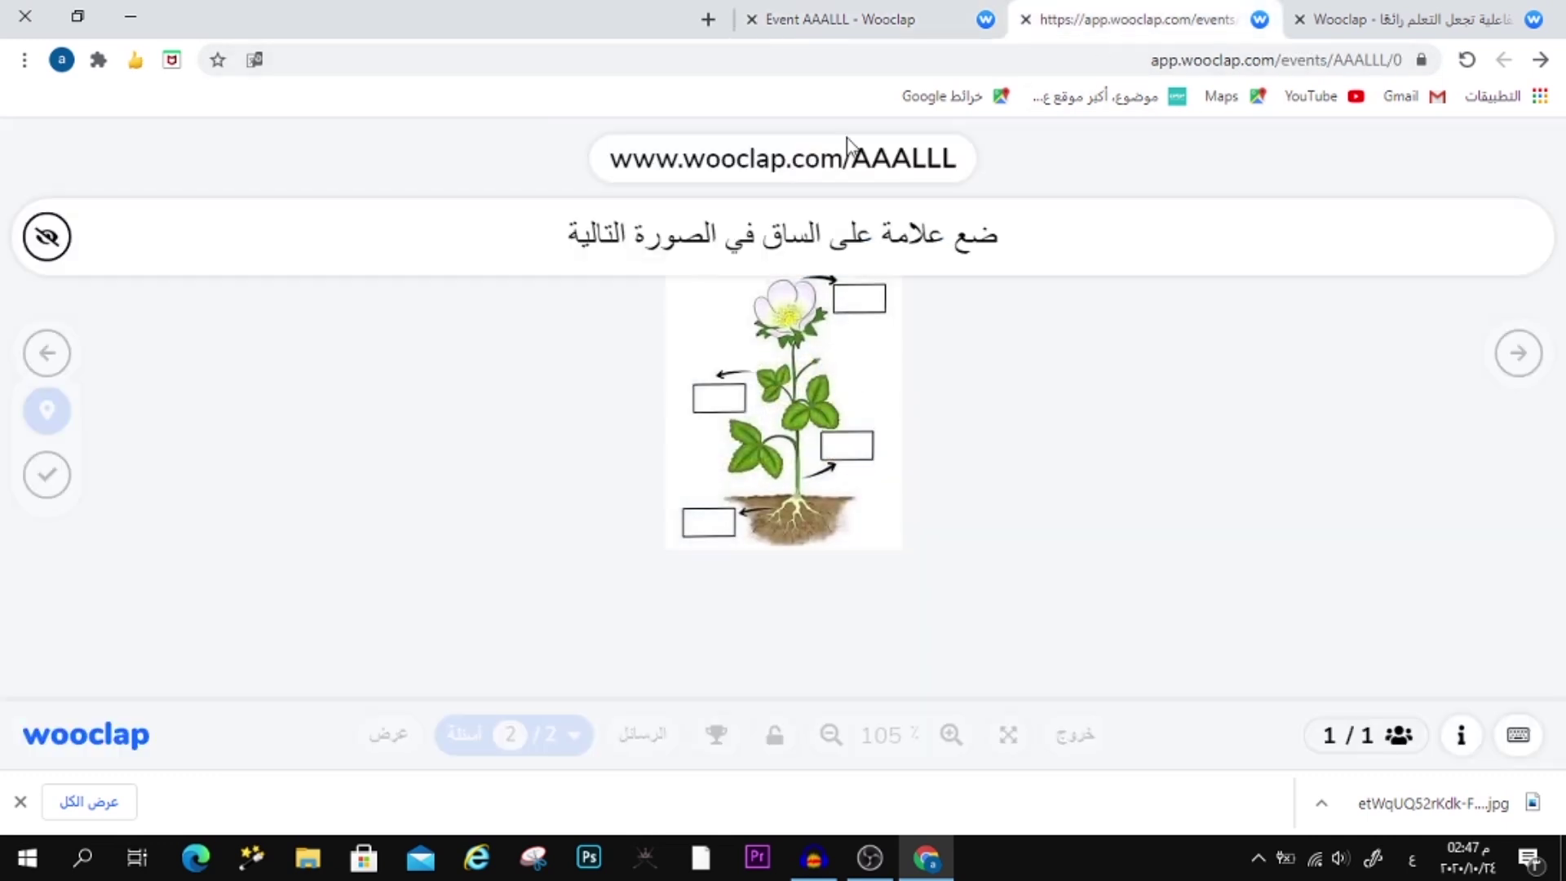
{"action": "left_click", "coordinate": [47, 474]}
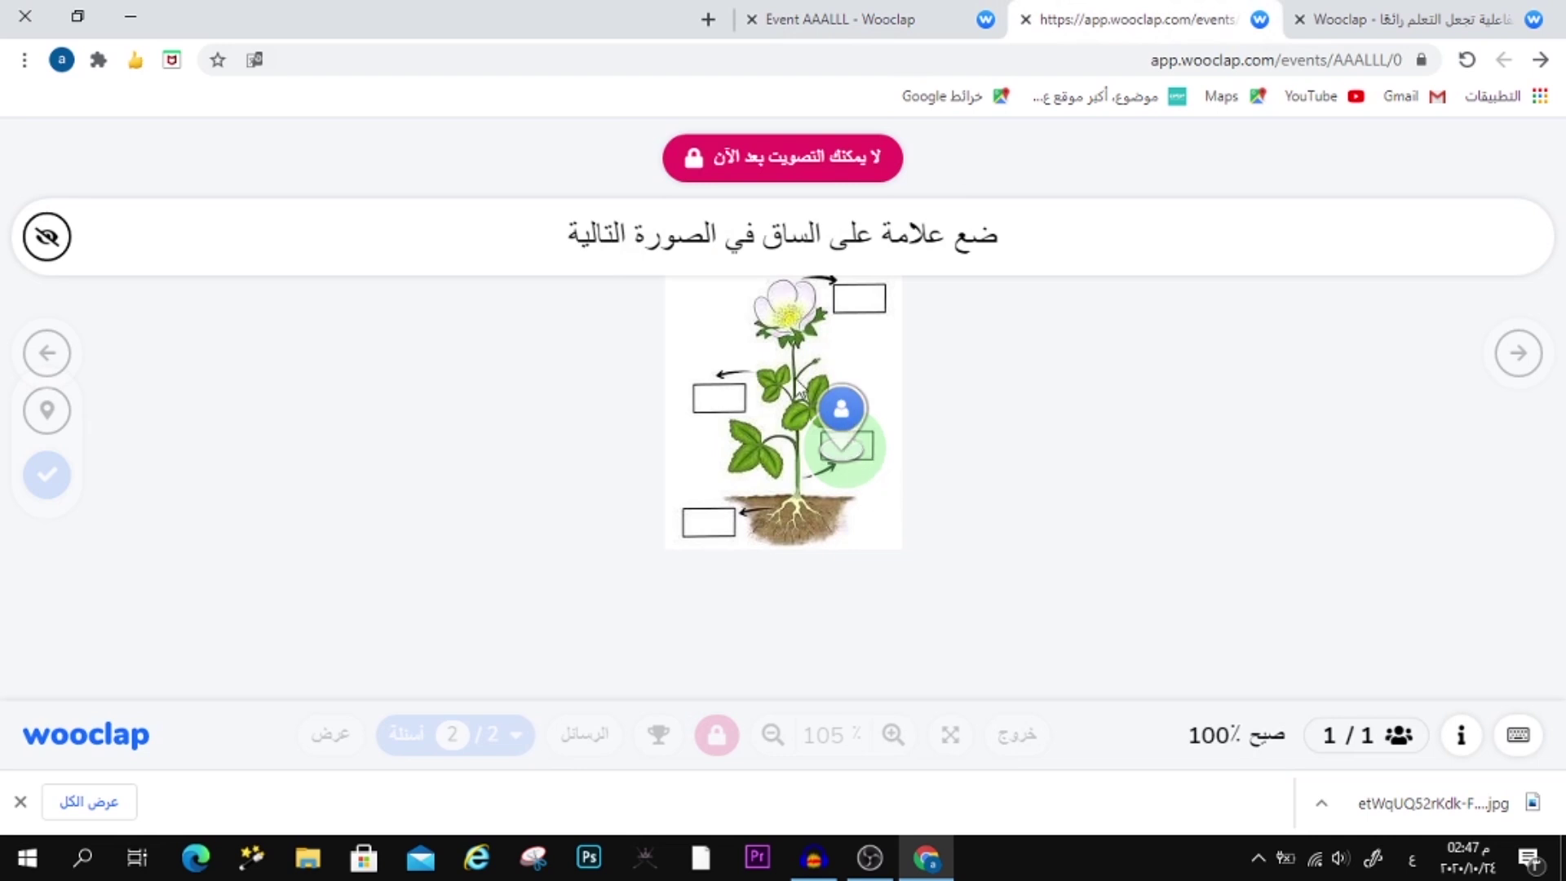
Step: Go to the participation instructions and back, exit the presentation, and check the participant page with no vote running
{"action": "left_click", "coordinate": [1518, 352]}
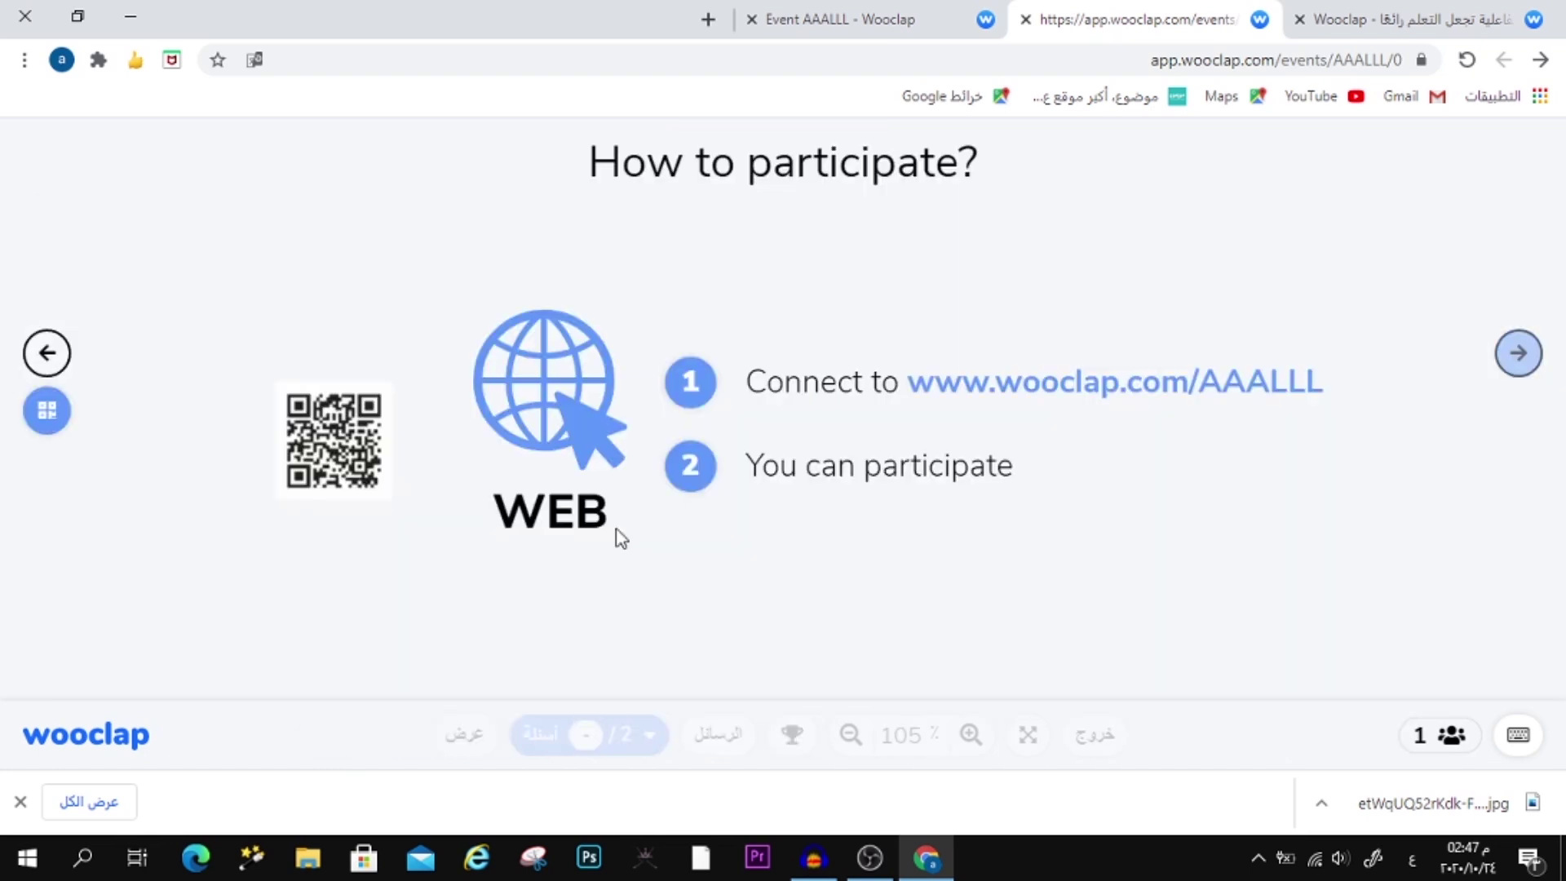
{"action": "left_click", "coordinate": [47, 352]}
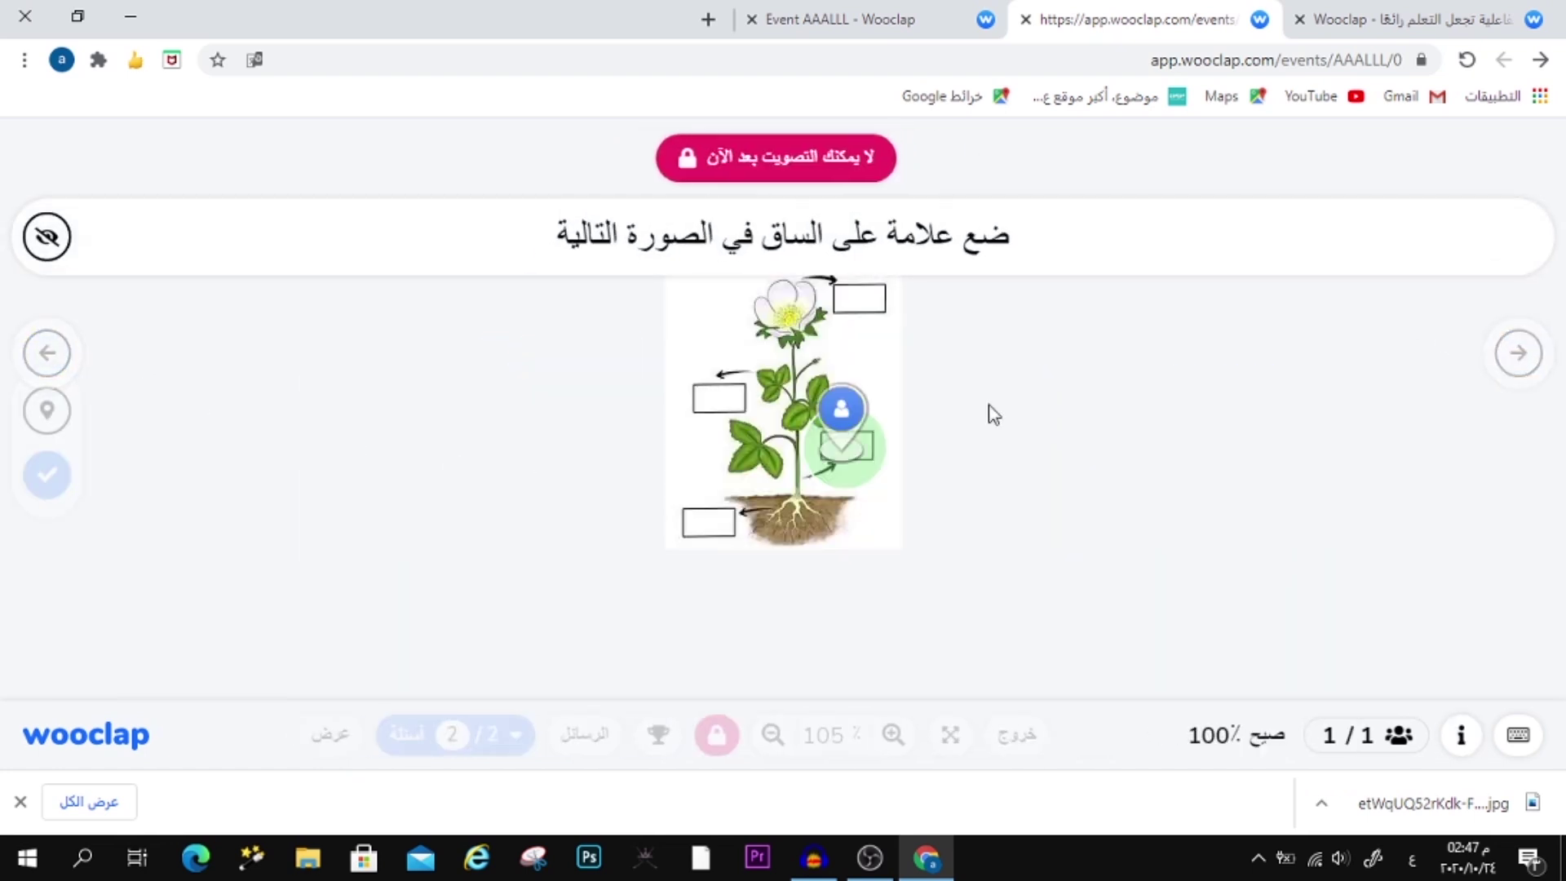
{"action": "left_click", "coordinate": [1024, 739]}
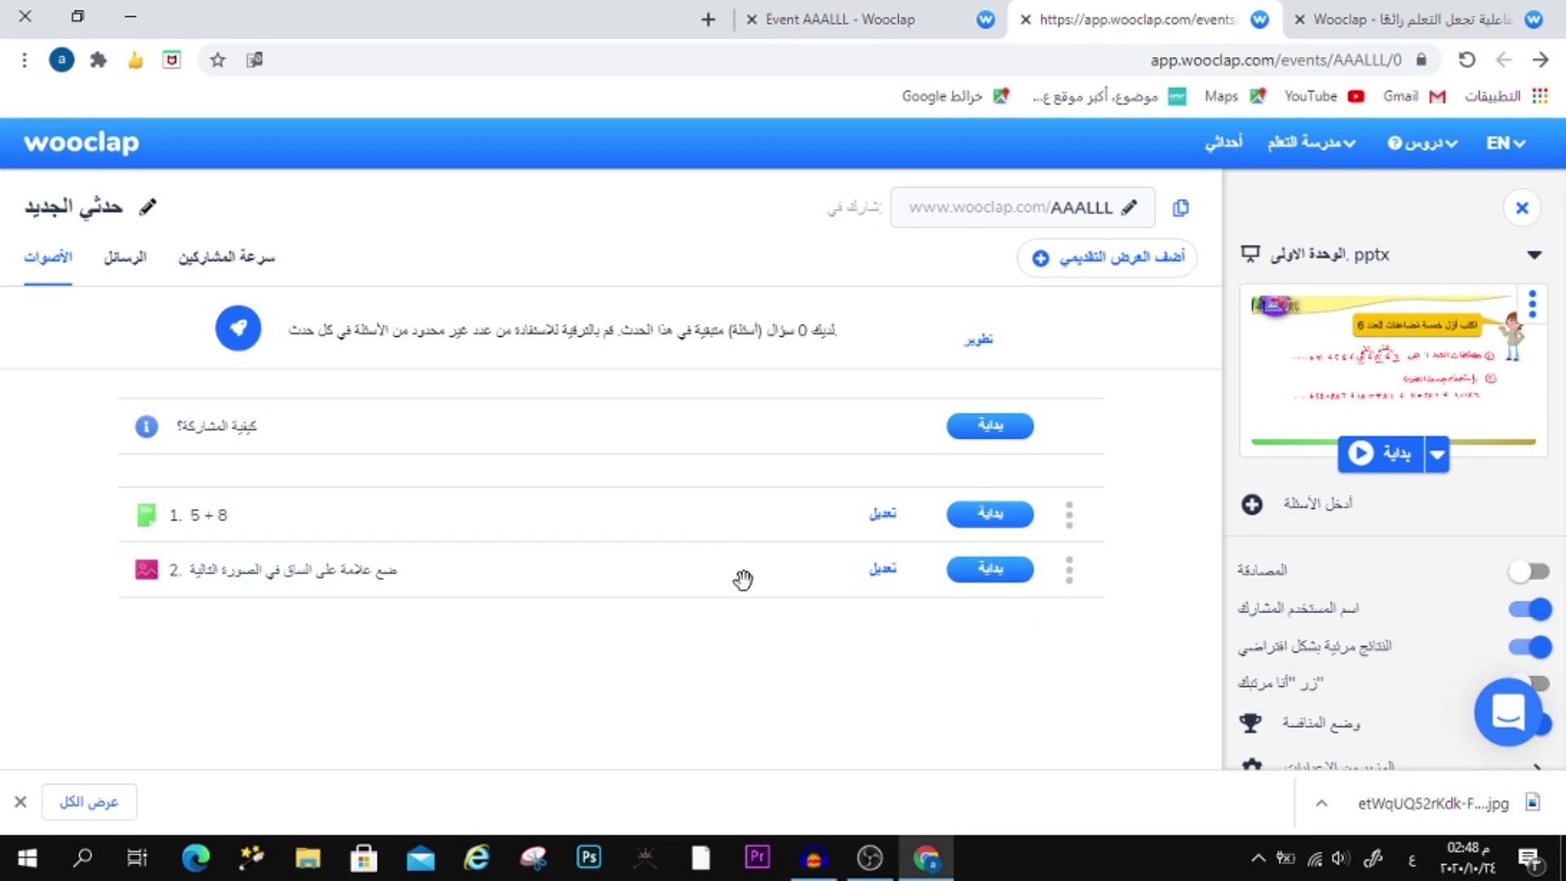
{"action": "left_click", "coordinate": [856, 25]}
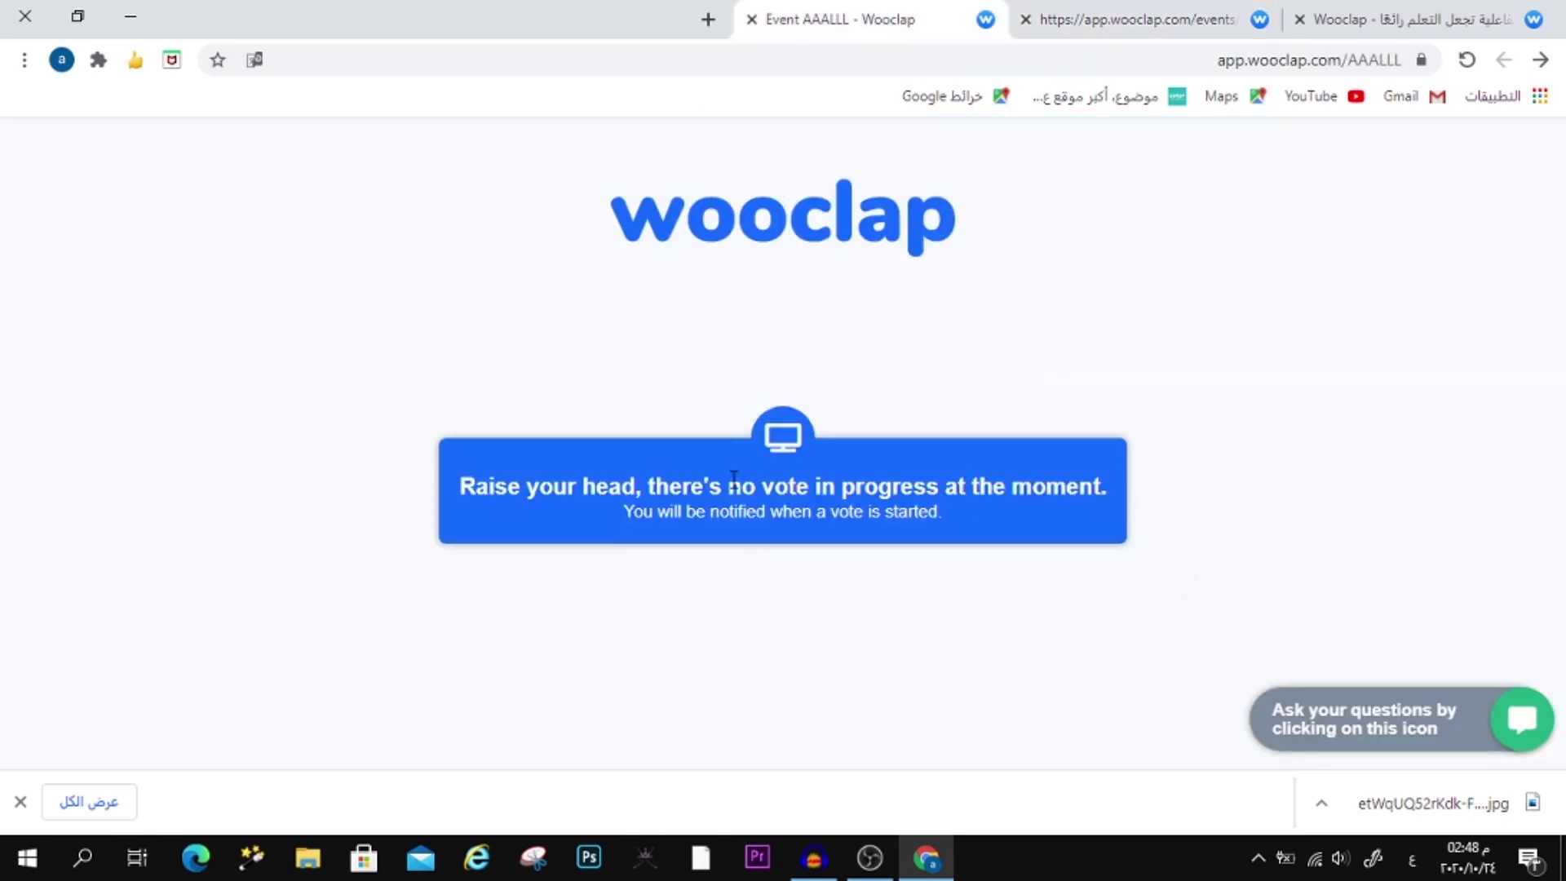
{"action": "left_click", "coordinate": [1126, 19]}
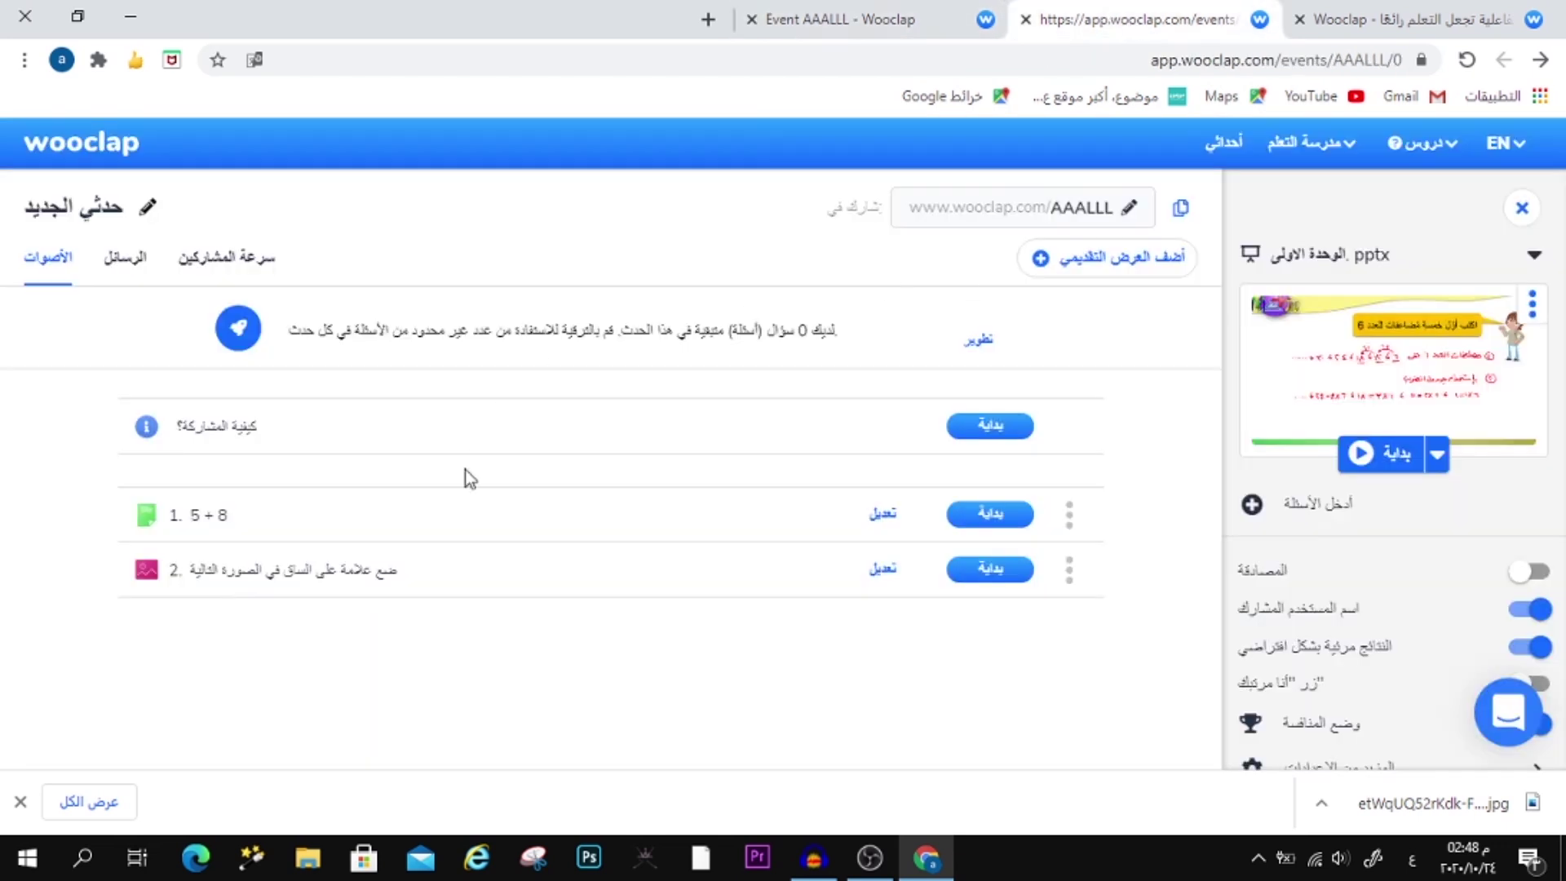
Step: Start the slide presentation and advance through the "5 + 8" question to the following slide, checking the participant page at each stage
{"action": "left_click", "coordinate": [1375, 454]}
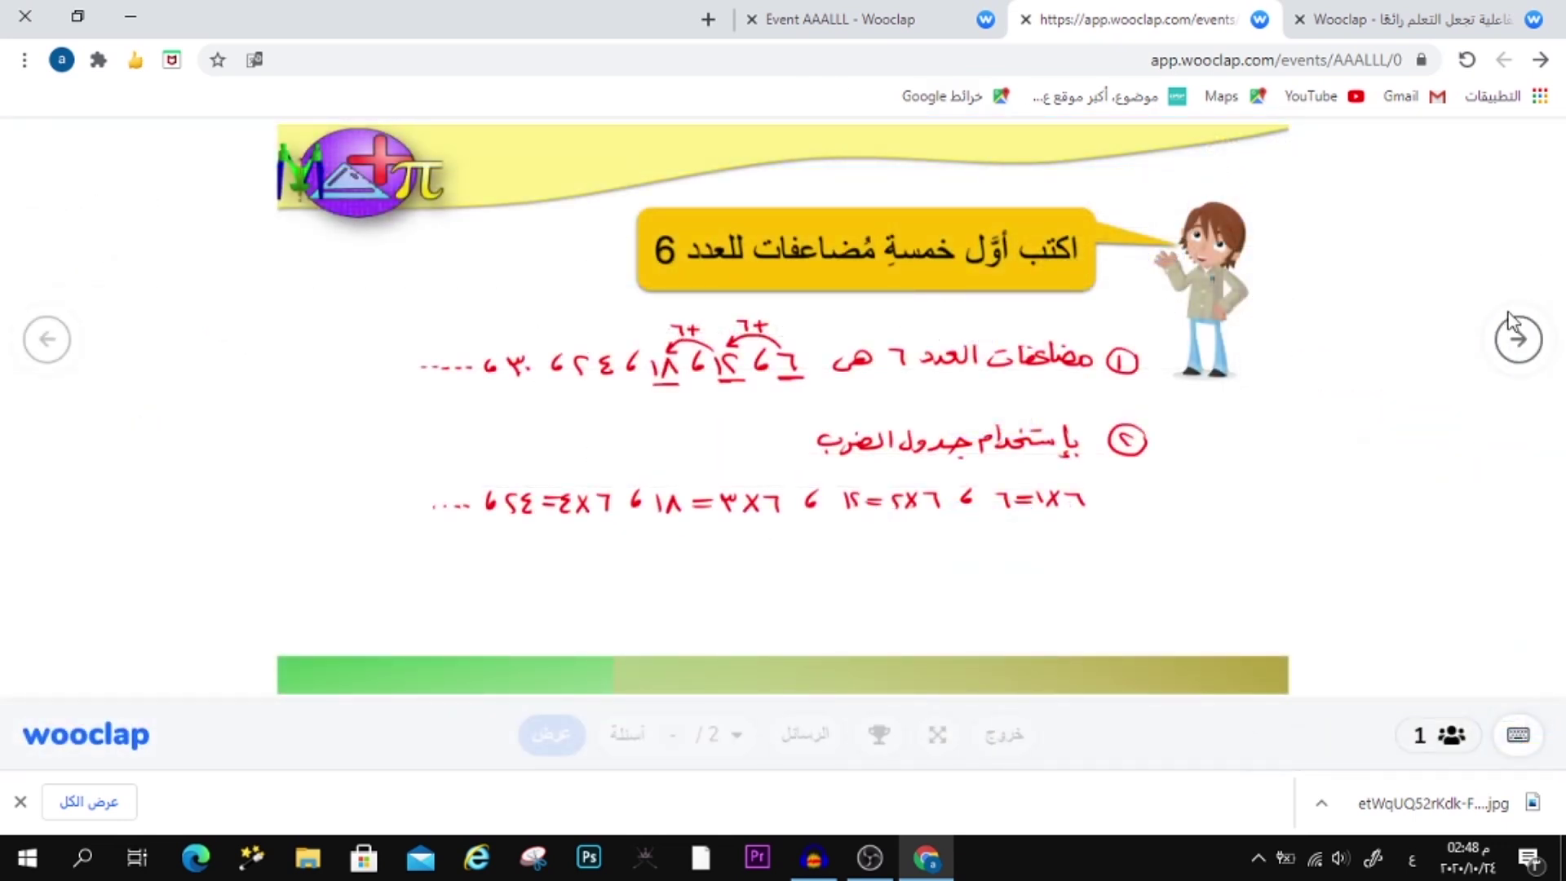
{"action": "left_click", "coordinate": [1516, 338]}
{"action": "left_click", "coordinate": [913, 23]}
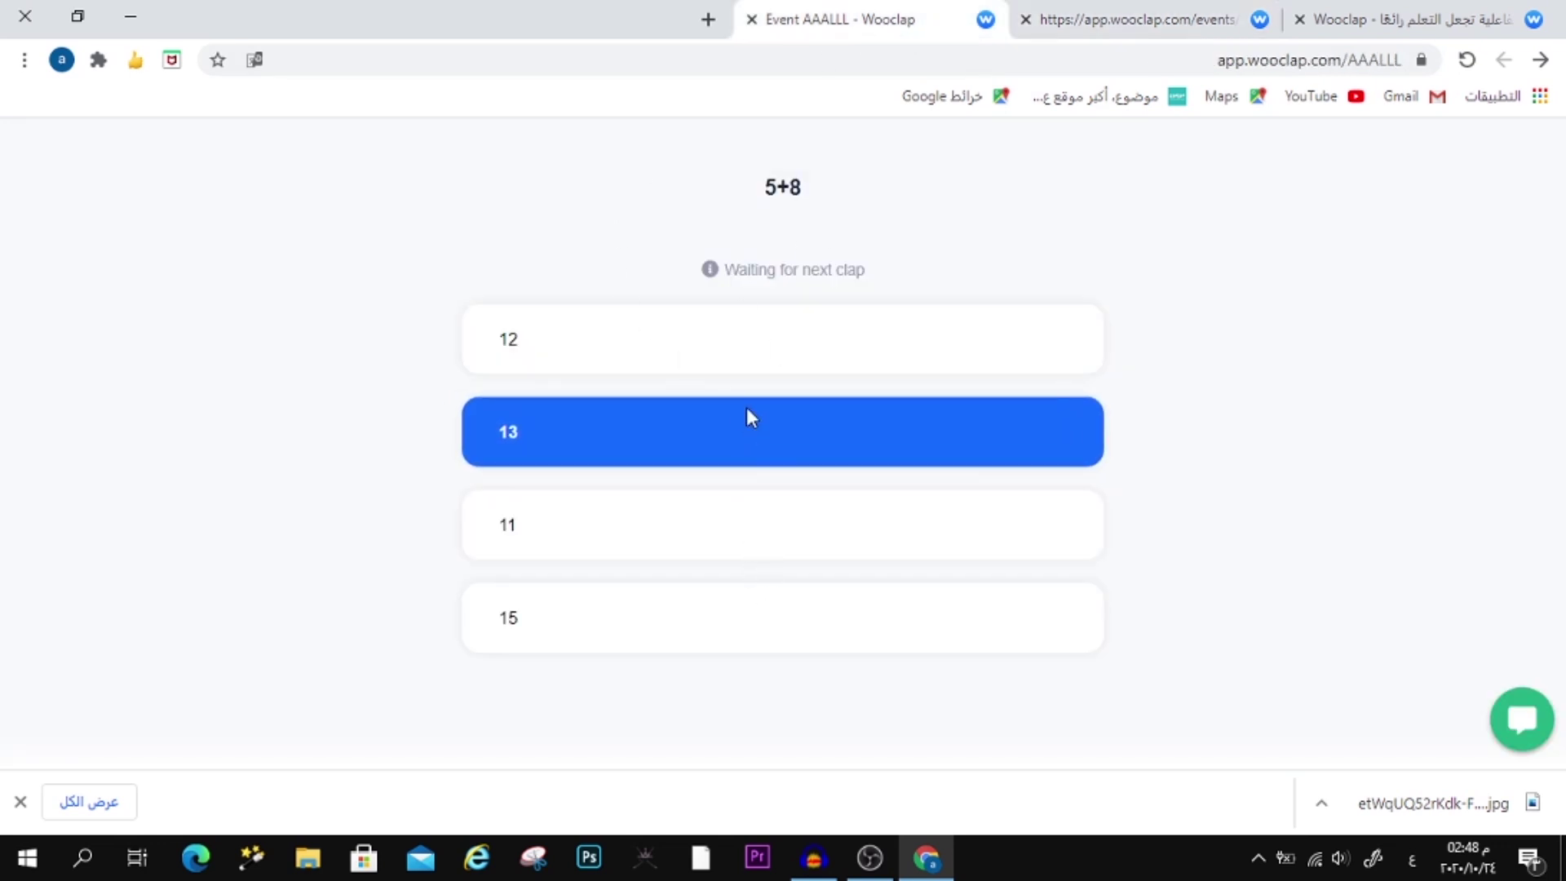
{"action": "left_click", "coordinate": [1176, 14]}
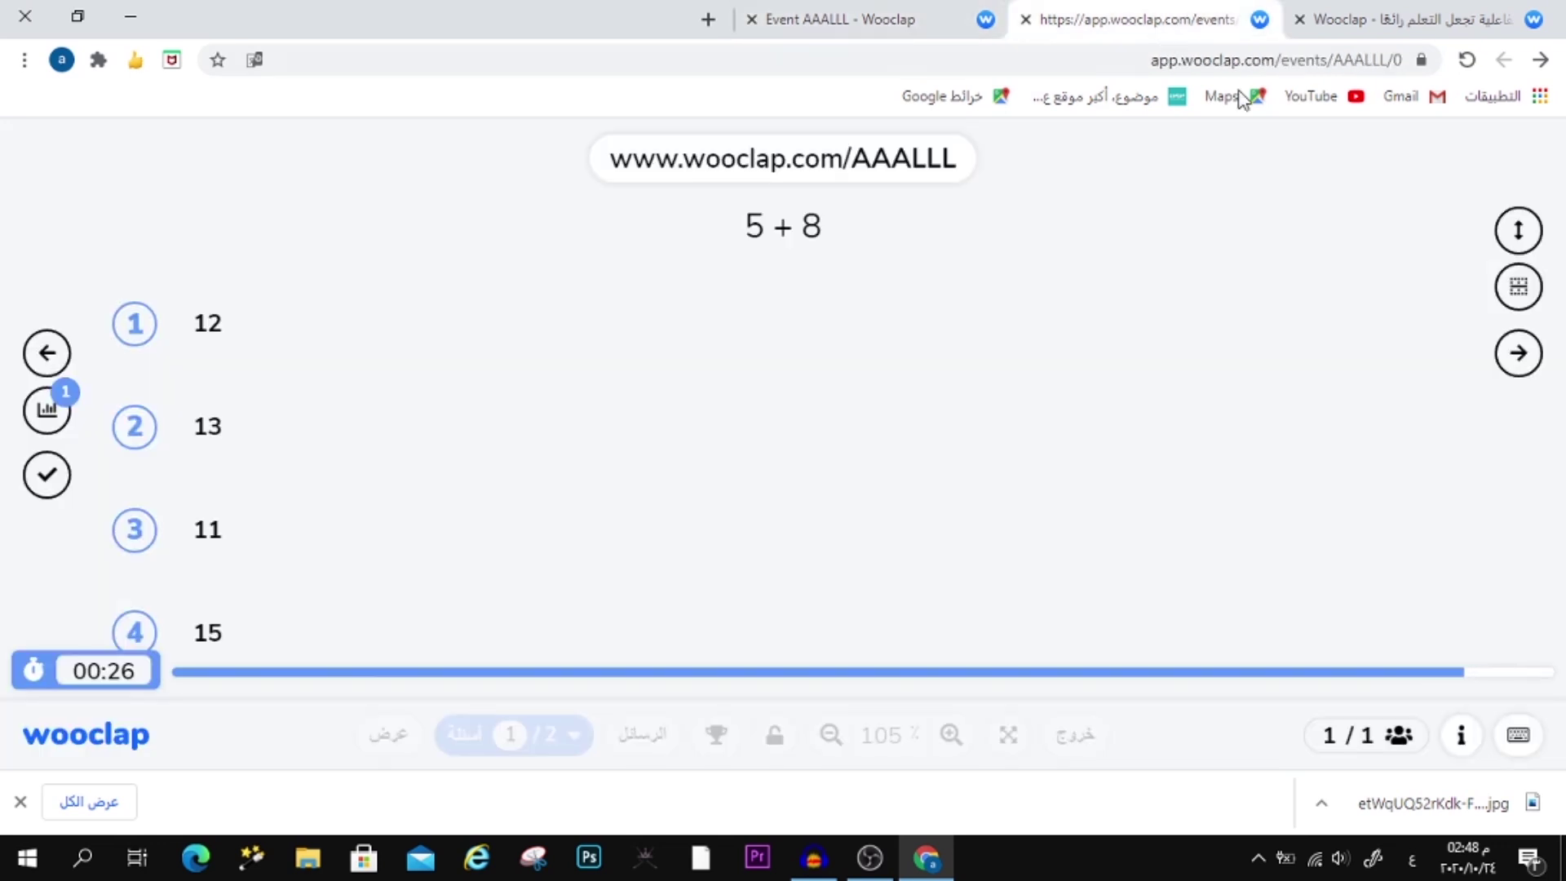
{"action": "left_click", "coordinate": [1517, 357]}
{"action": "left_click", "coordinate": [840, 15]}
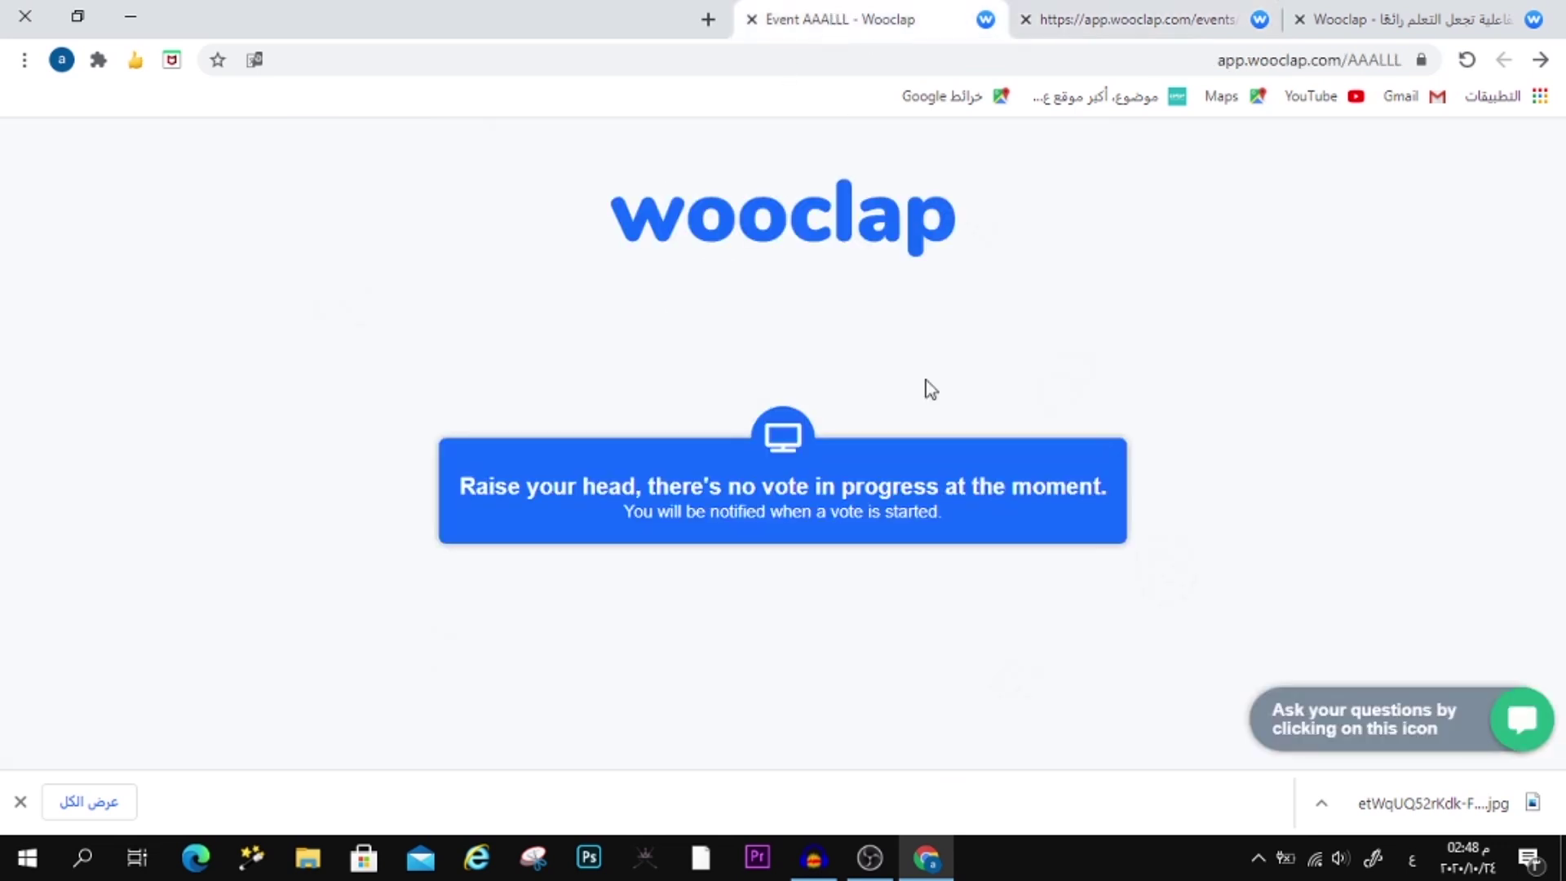
{"action": "left_click", "coordinate": [1124, 25]}
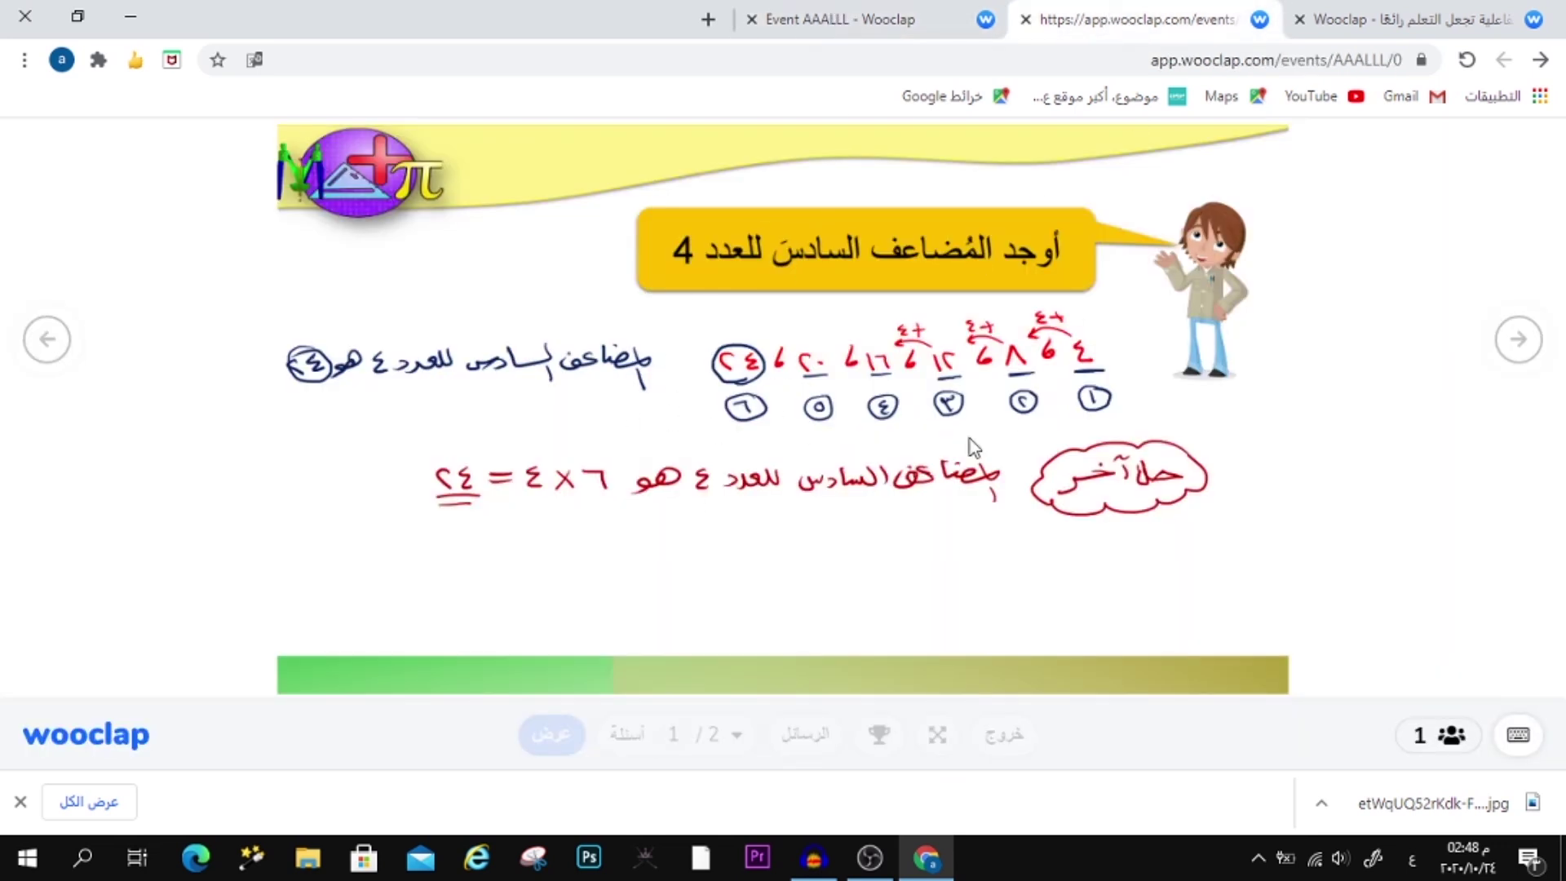
Step: Advance to the plant image question, check its result on the participant page, and exit the presentation from the following slide
{"action": "left_click", "coordinate": [1518, 339]}
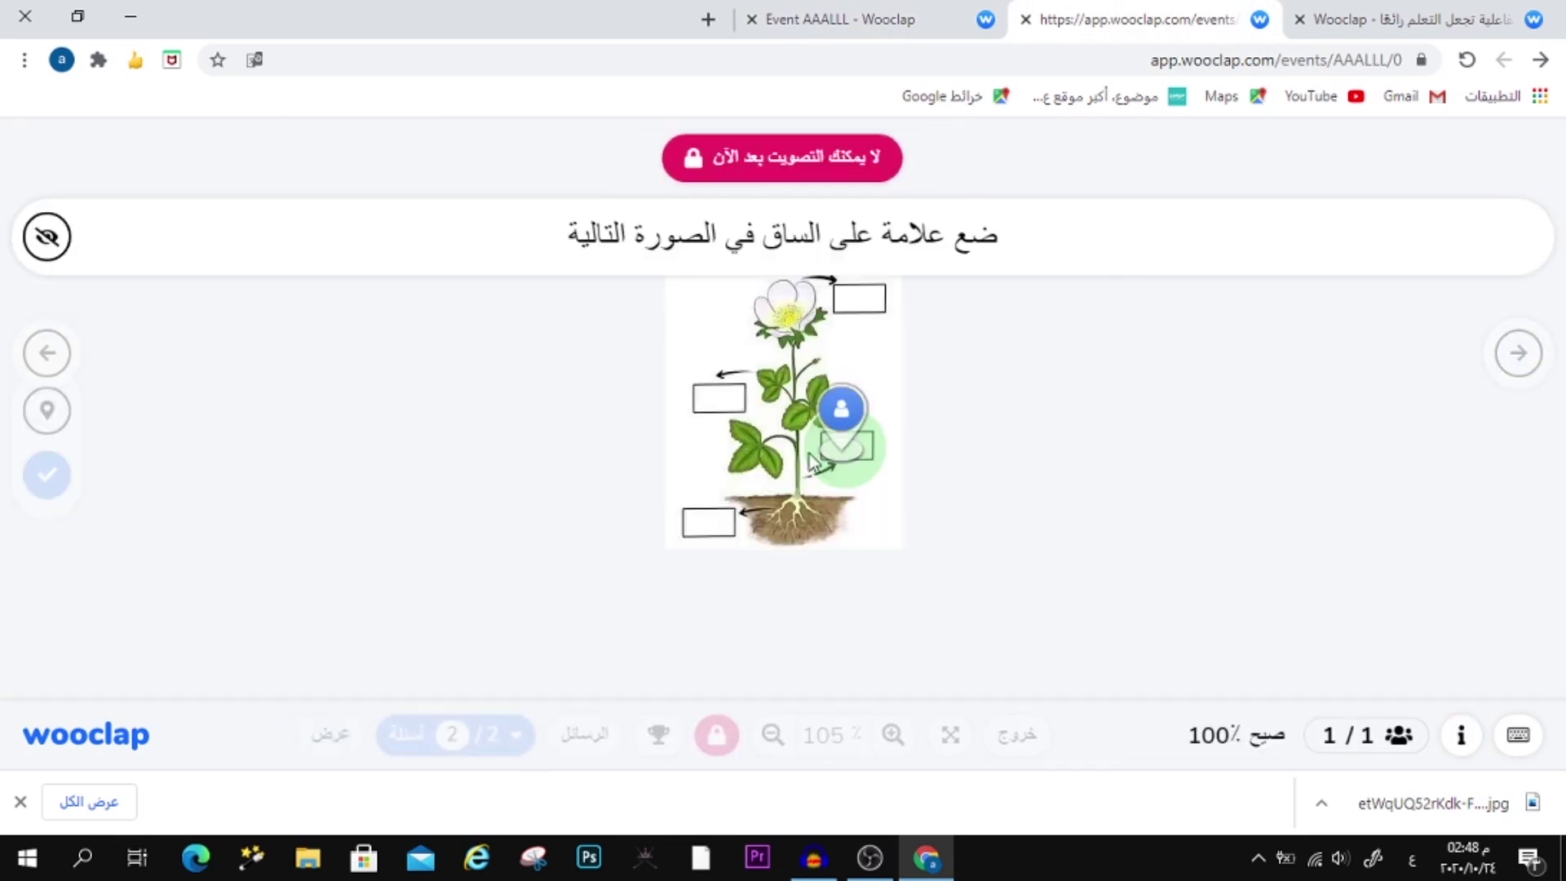
{"action": "left_click", "coordinate": [905, 18]}
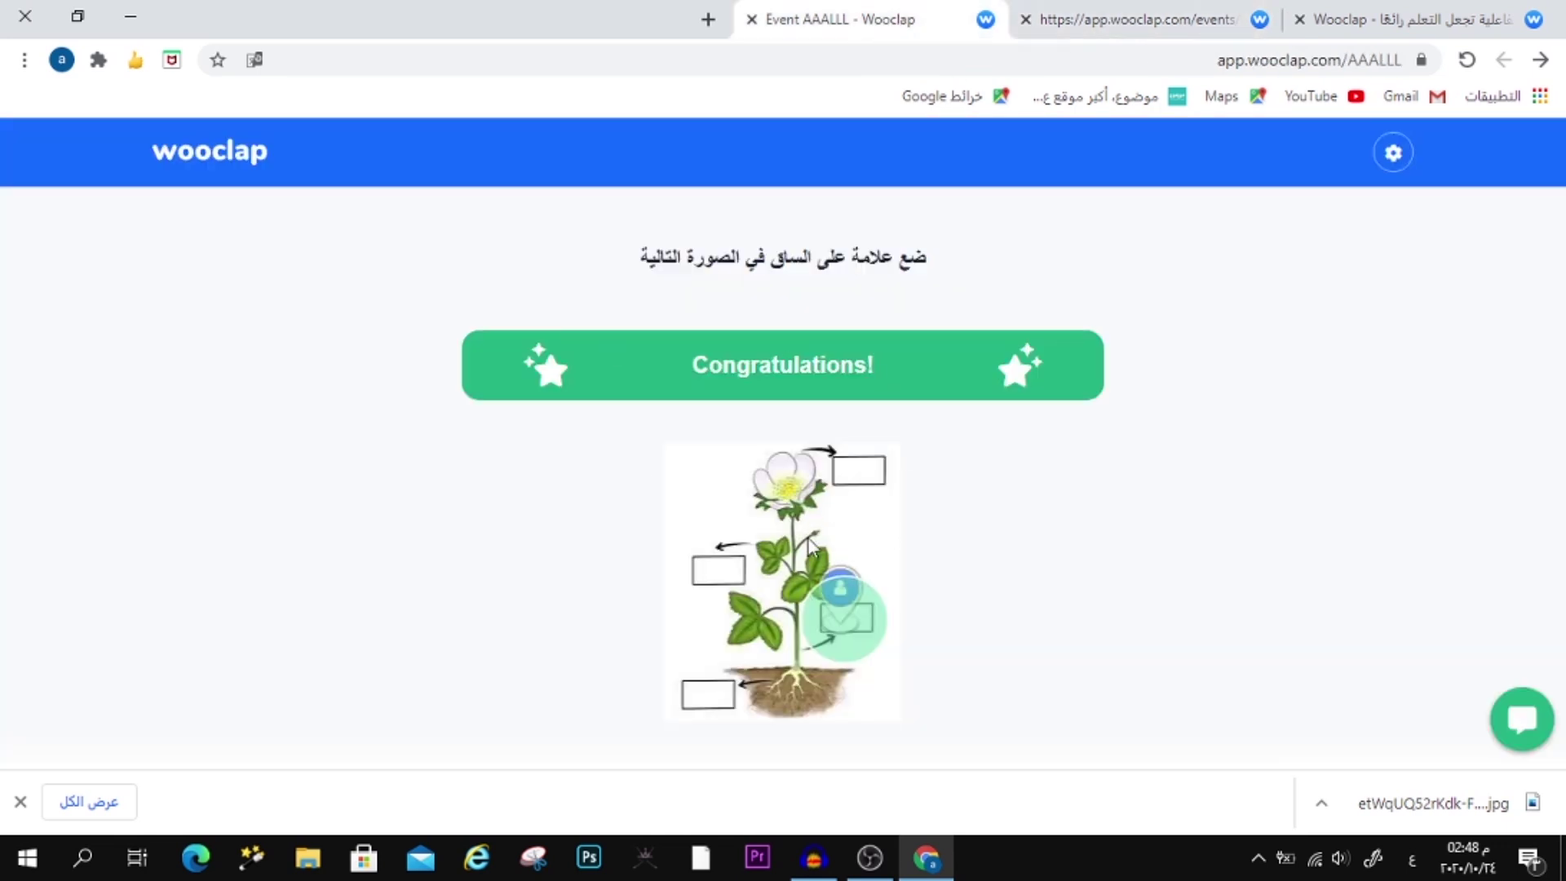
{"action": "left_click_drag", "start_coordinate": [777, 367], "coordinate": [877, 367]}
{"action": "left_click", "coordinate": [917, 371]}
{"action": "key", "text": "ctrl+shift+Tab"}
{"action": "left_click", "coordinate": [1518, 352]}
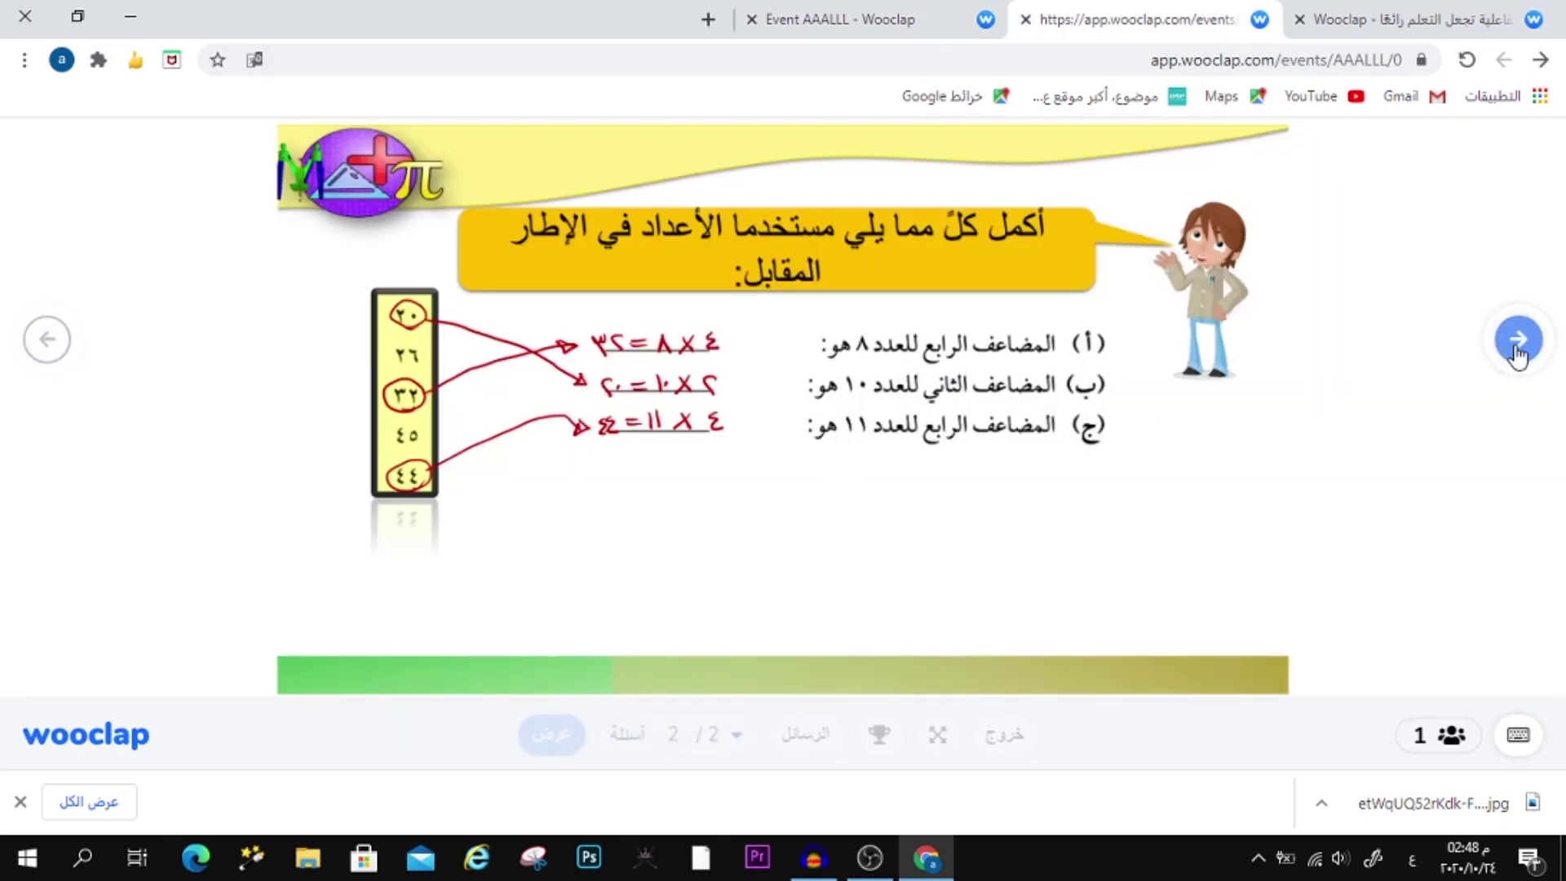
{"action": "left_click", "coordinate": [1003, 734]}
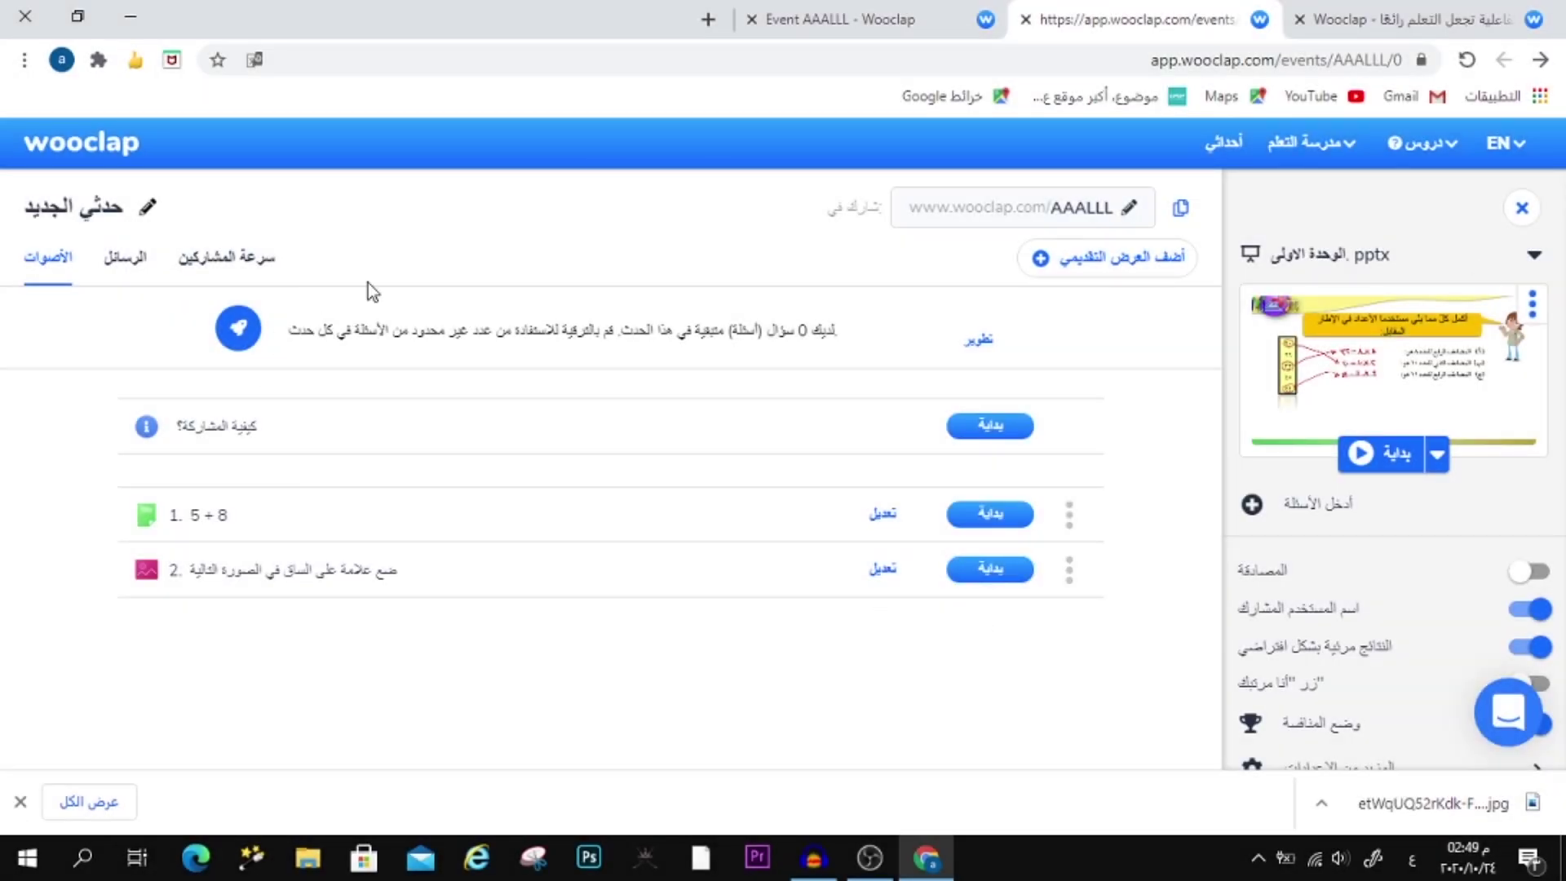
Step: Rename the event as "نشاط 1"
{"action": "left_click", "coordinate": [93, 209]}
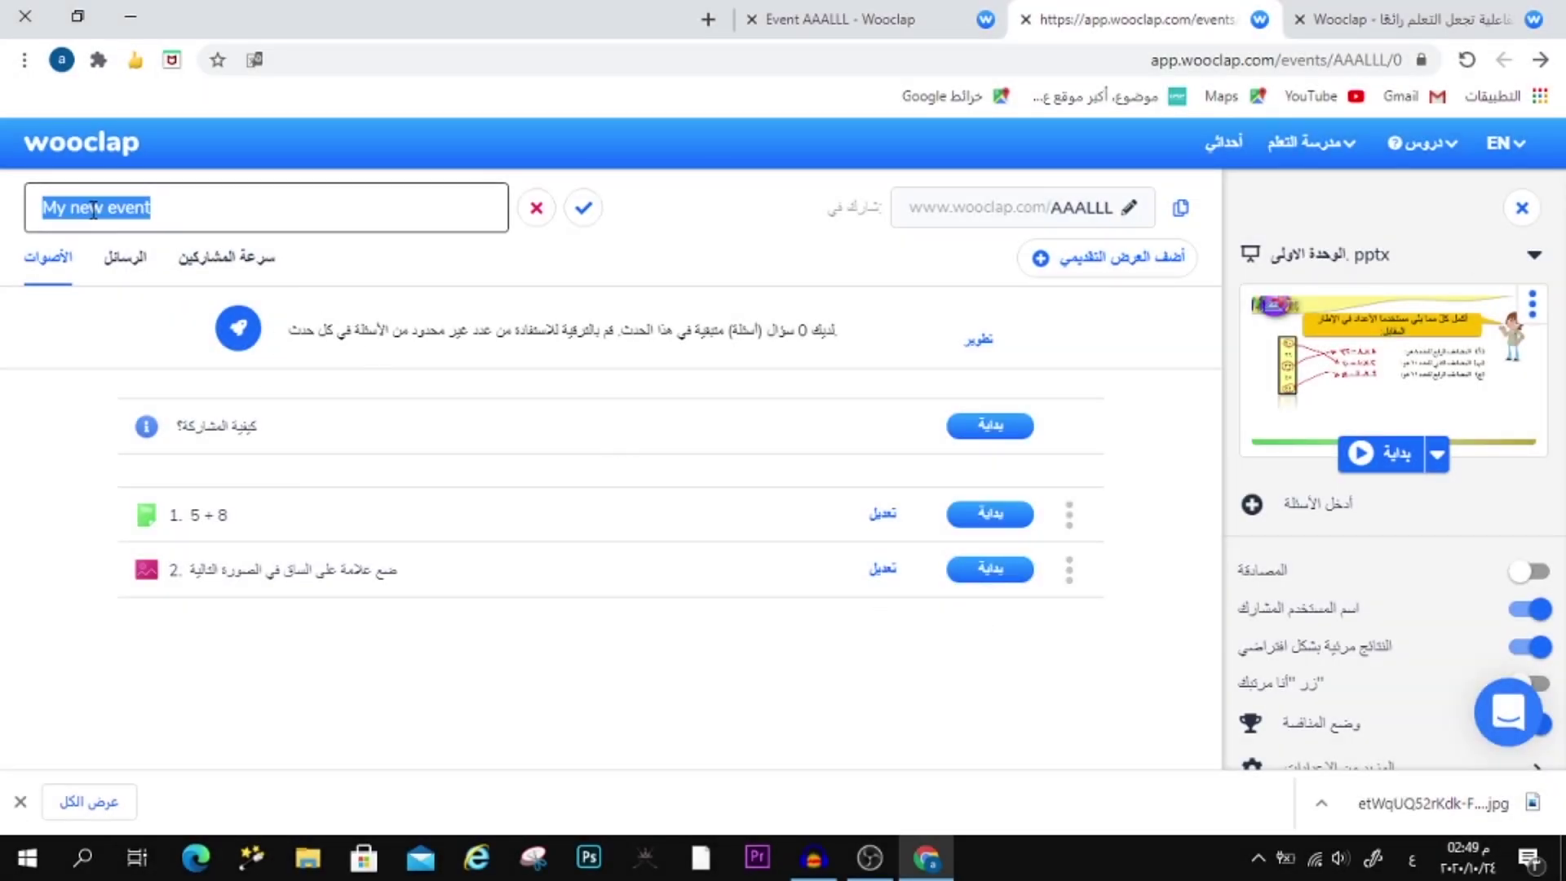
{"action": "type", "text": "د"}
{"action": "type", "text": "شاط 1"}
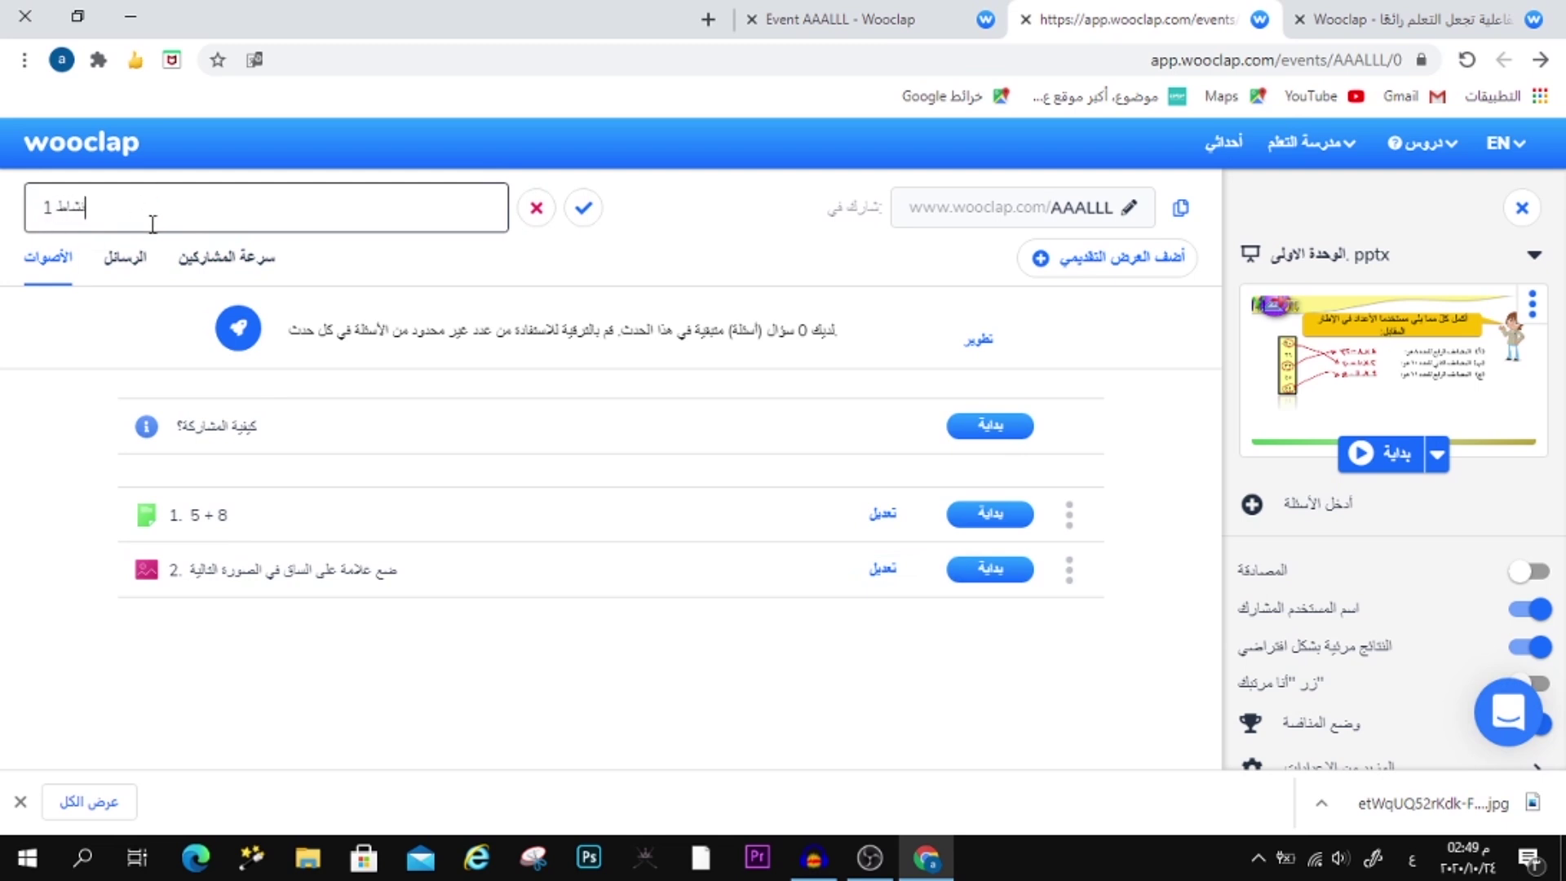
{"action": "left_click", "coordinate": [584, 211]}
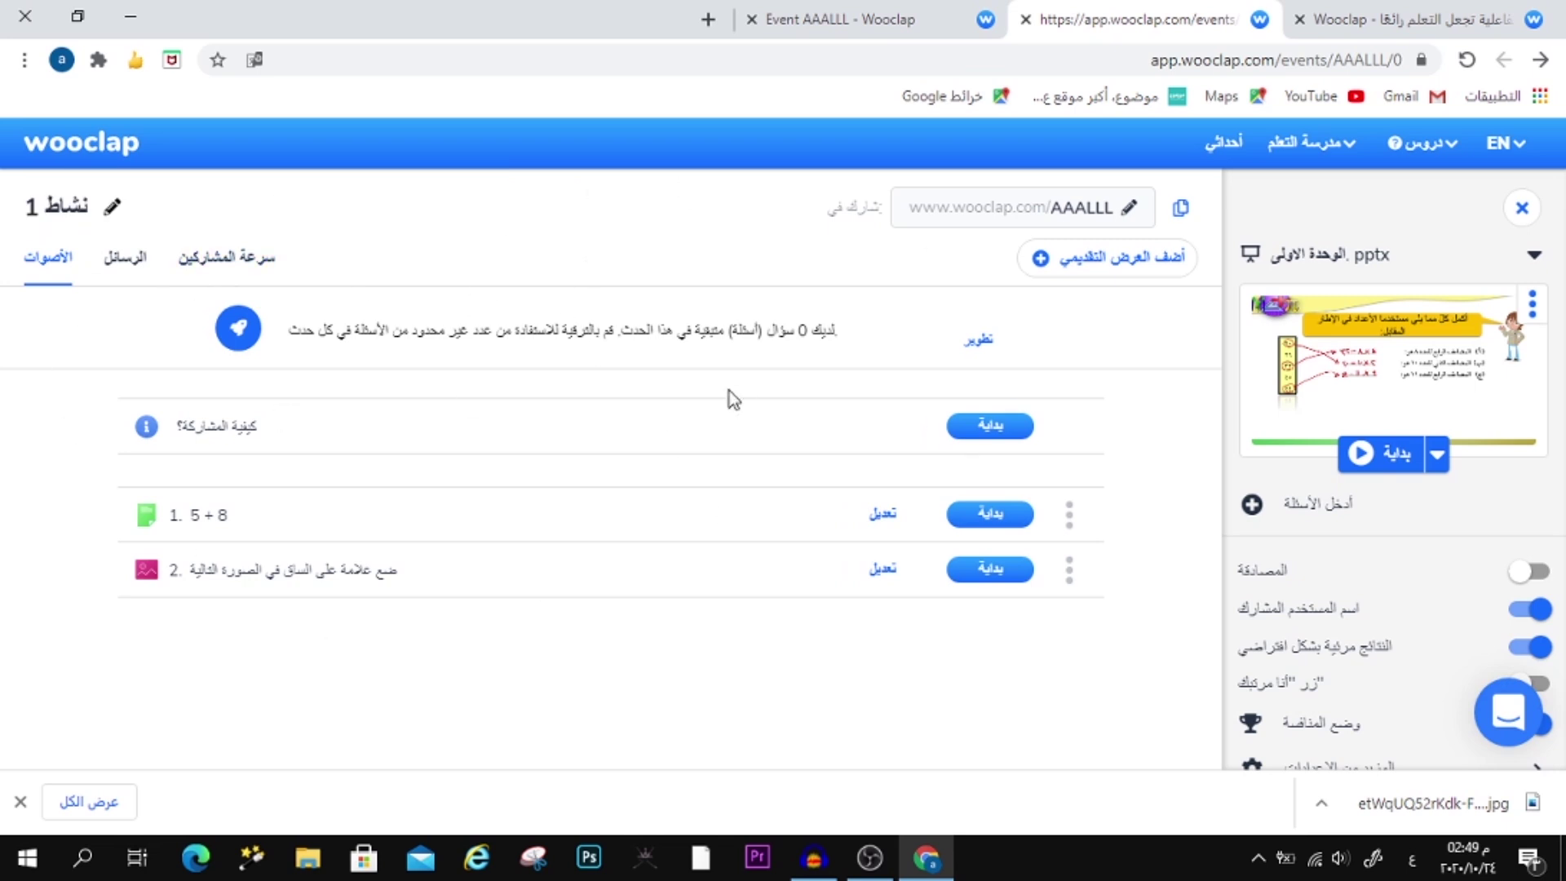
Step: Create a new event from the events list and add an open question reading "اكتب رأيك في الحصة"
{"action": "left_click", "coordinate": [1226, 147]}
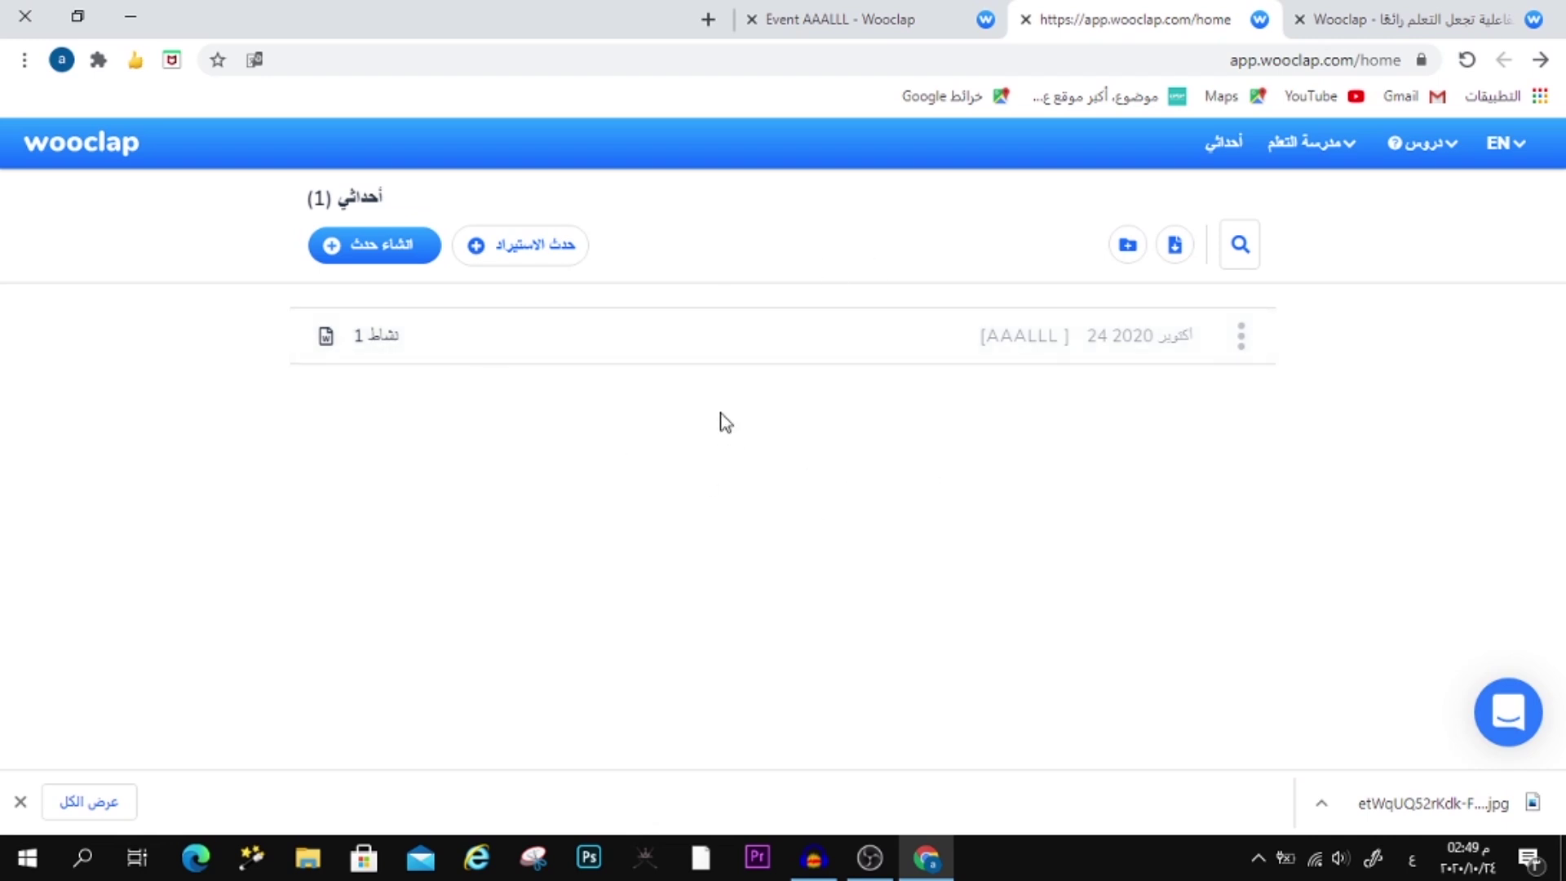
{"action": "left_click", "coordinate": [380, 244]}
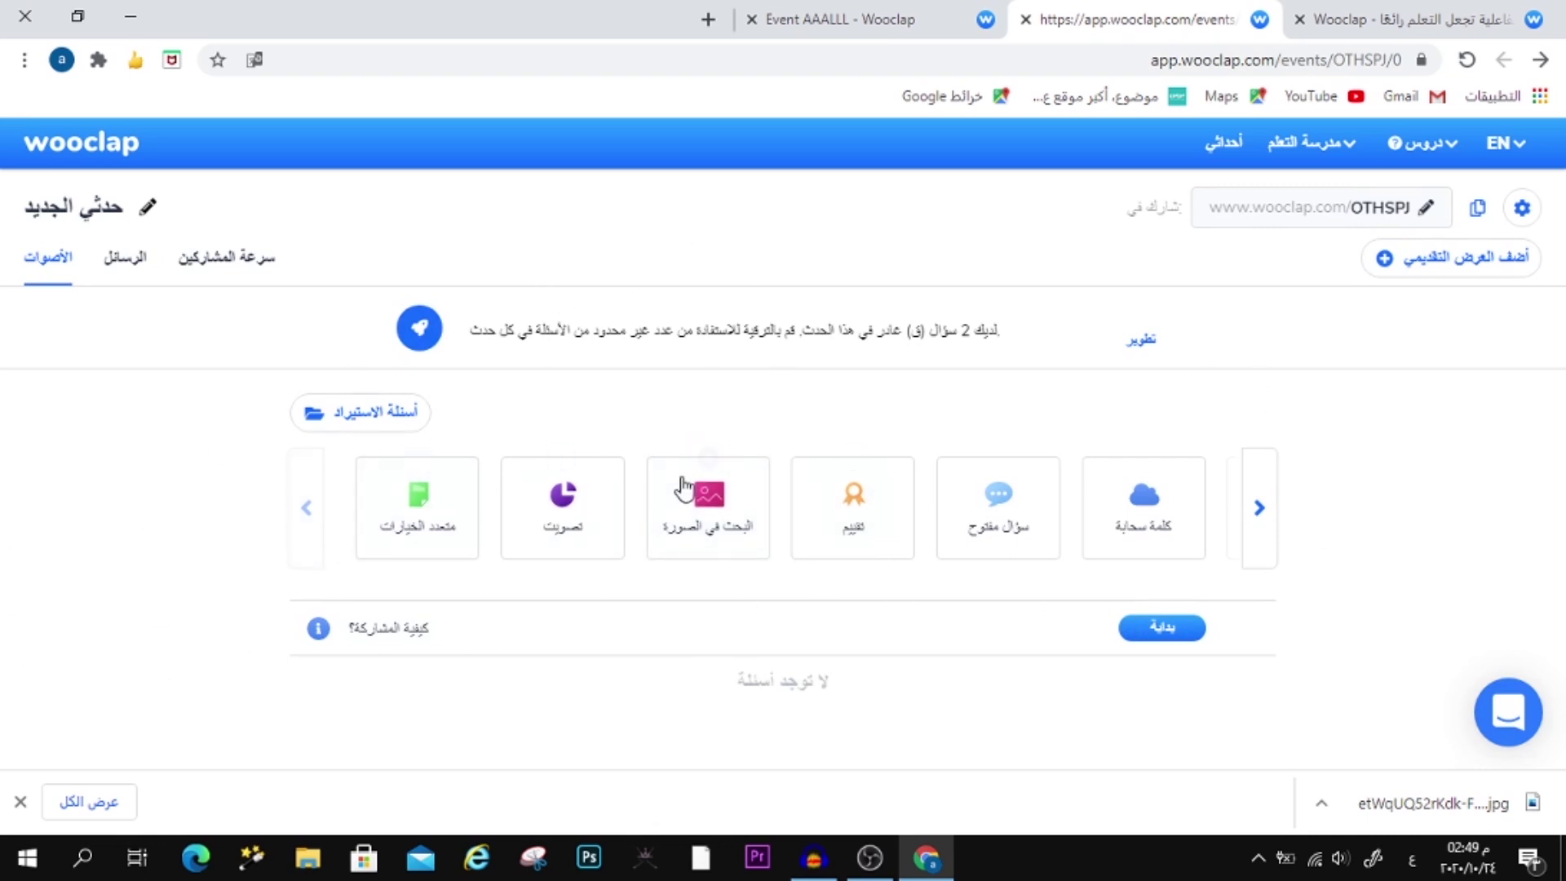
{"action": "left_click", "coordinate": [996, 509]}
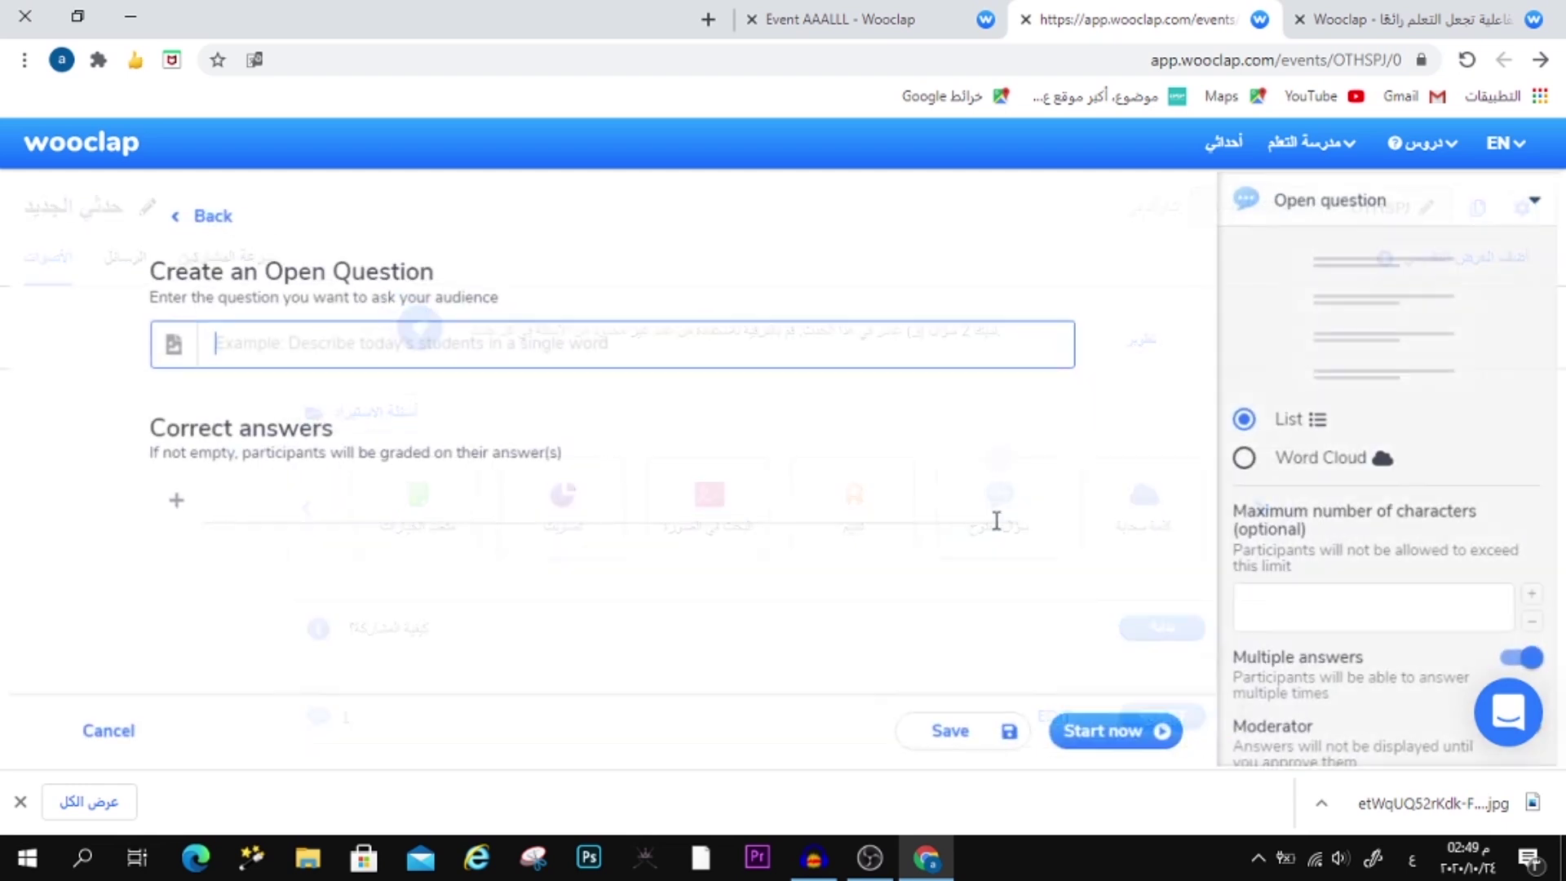
{"action": "type", "text": "اكتب رايك في الحصة"}
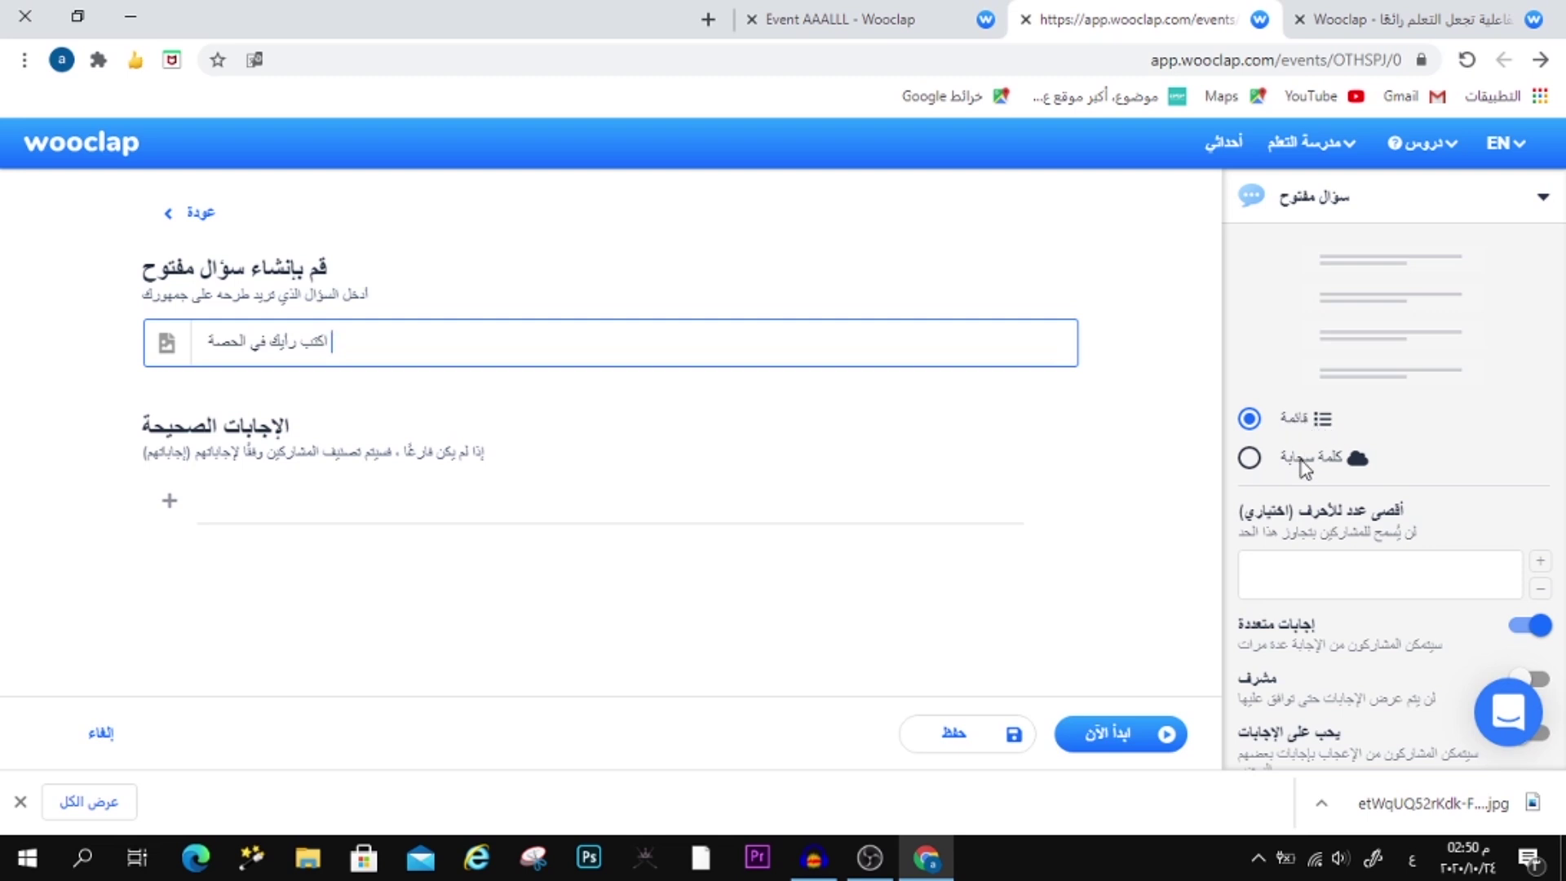
Step: Review the open question's character limit and multiple answers options, and try switching its moderator option on and off
{"action": "scroll", "coordinate": [1307, 568], "scroll_direction": "down", "scroll_amount": 1}
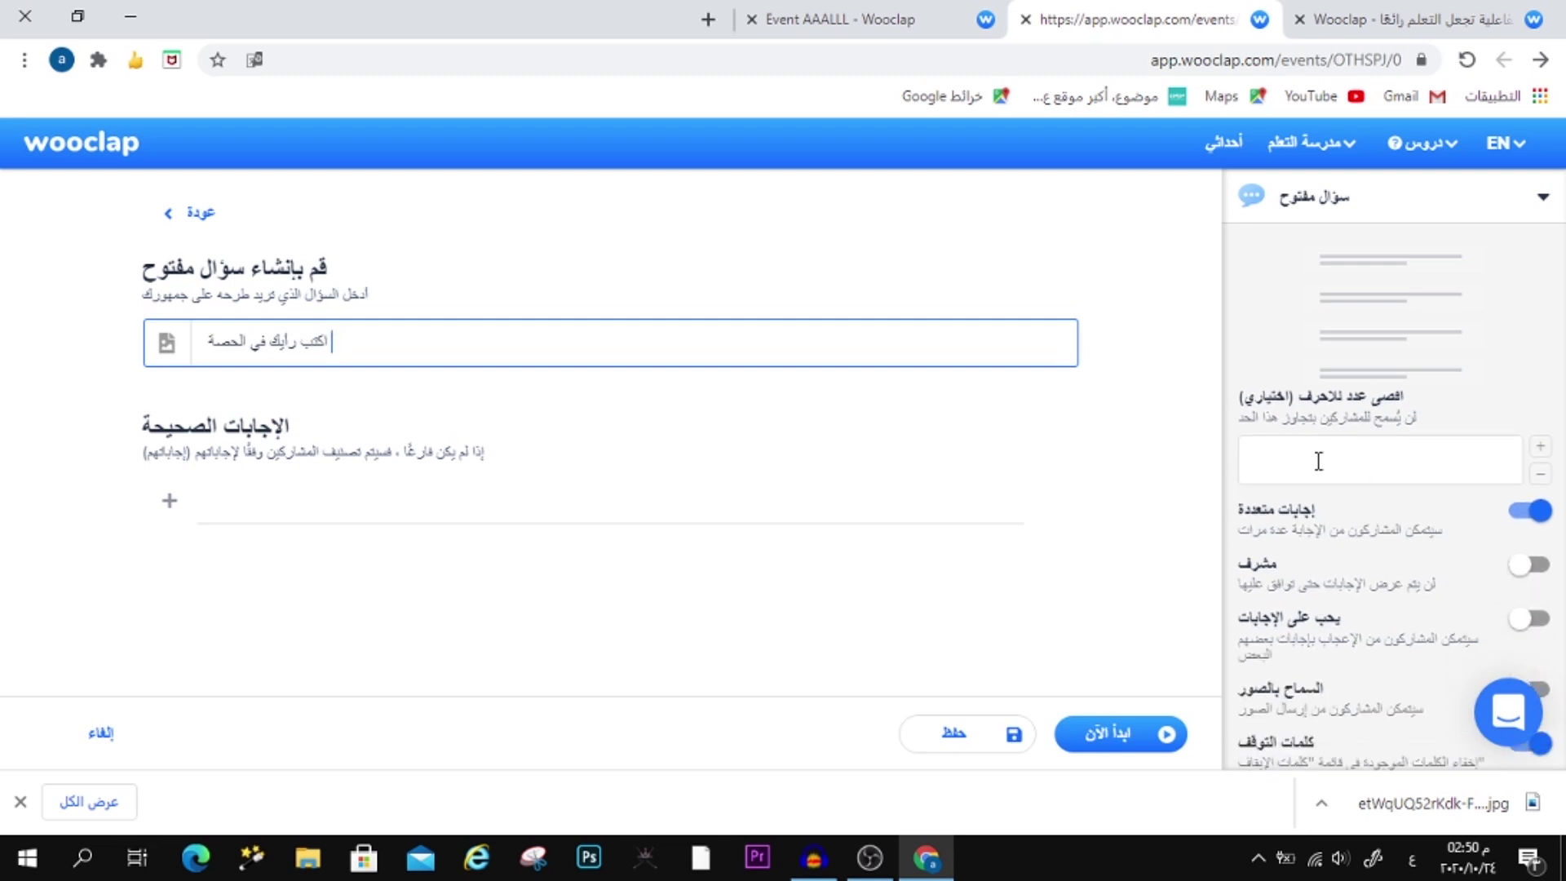
{"action": "left_click", "coordinate": [1295, 454]}
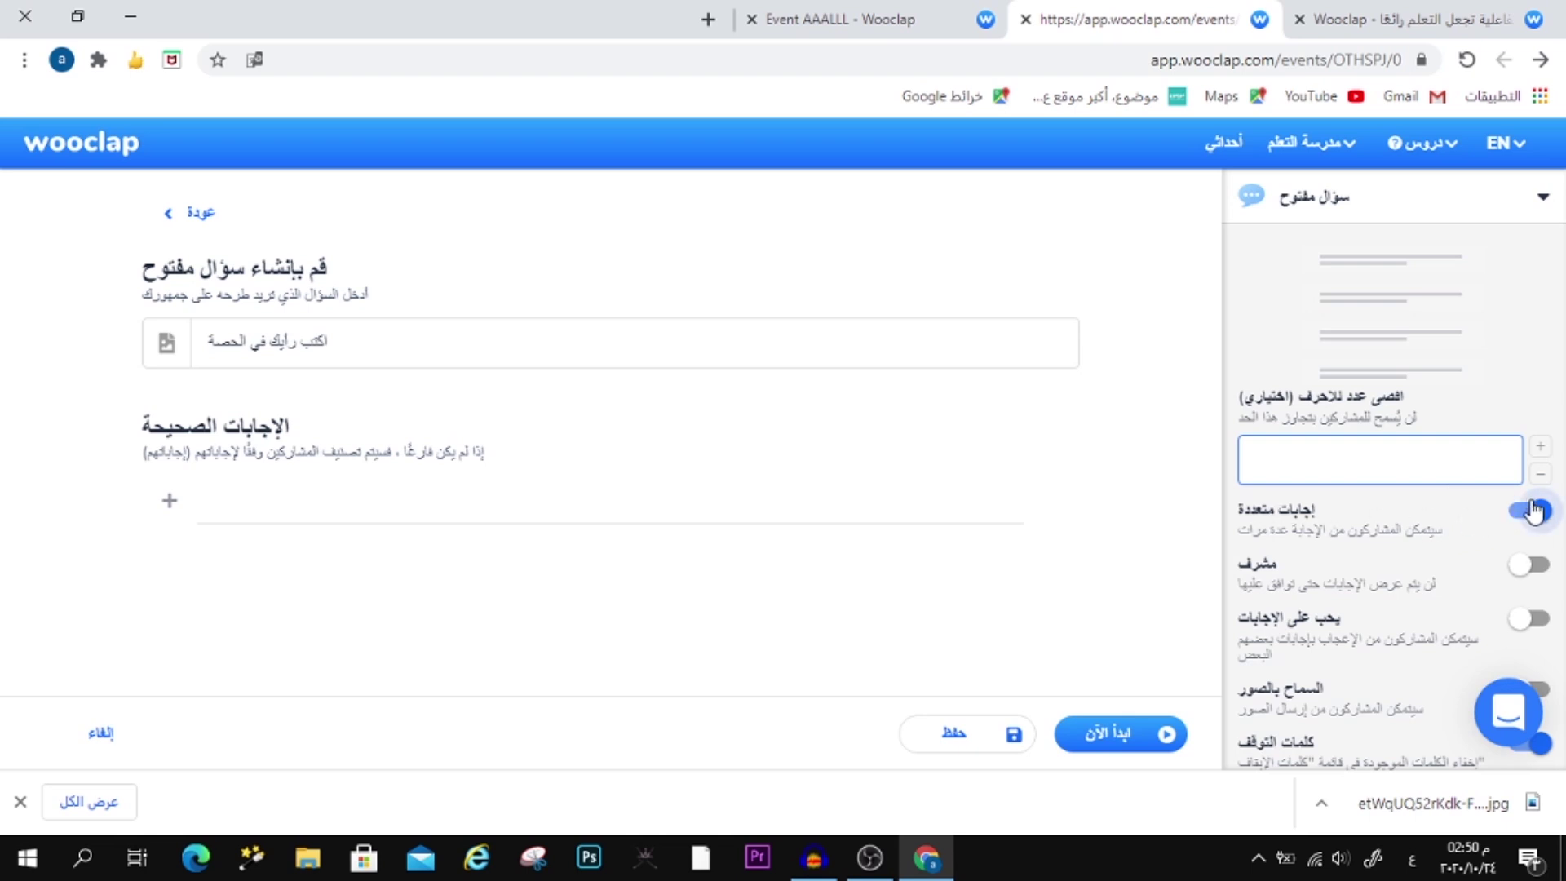
{"action": "scroll", "coordinate": [1272, 489], "scroll_direction": "down", "scroll_amount": 2}
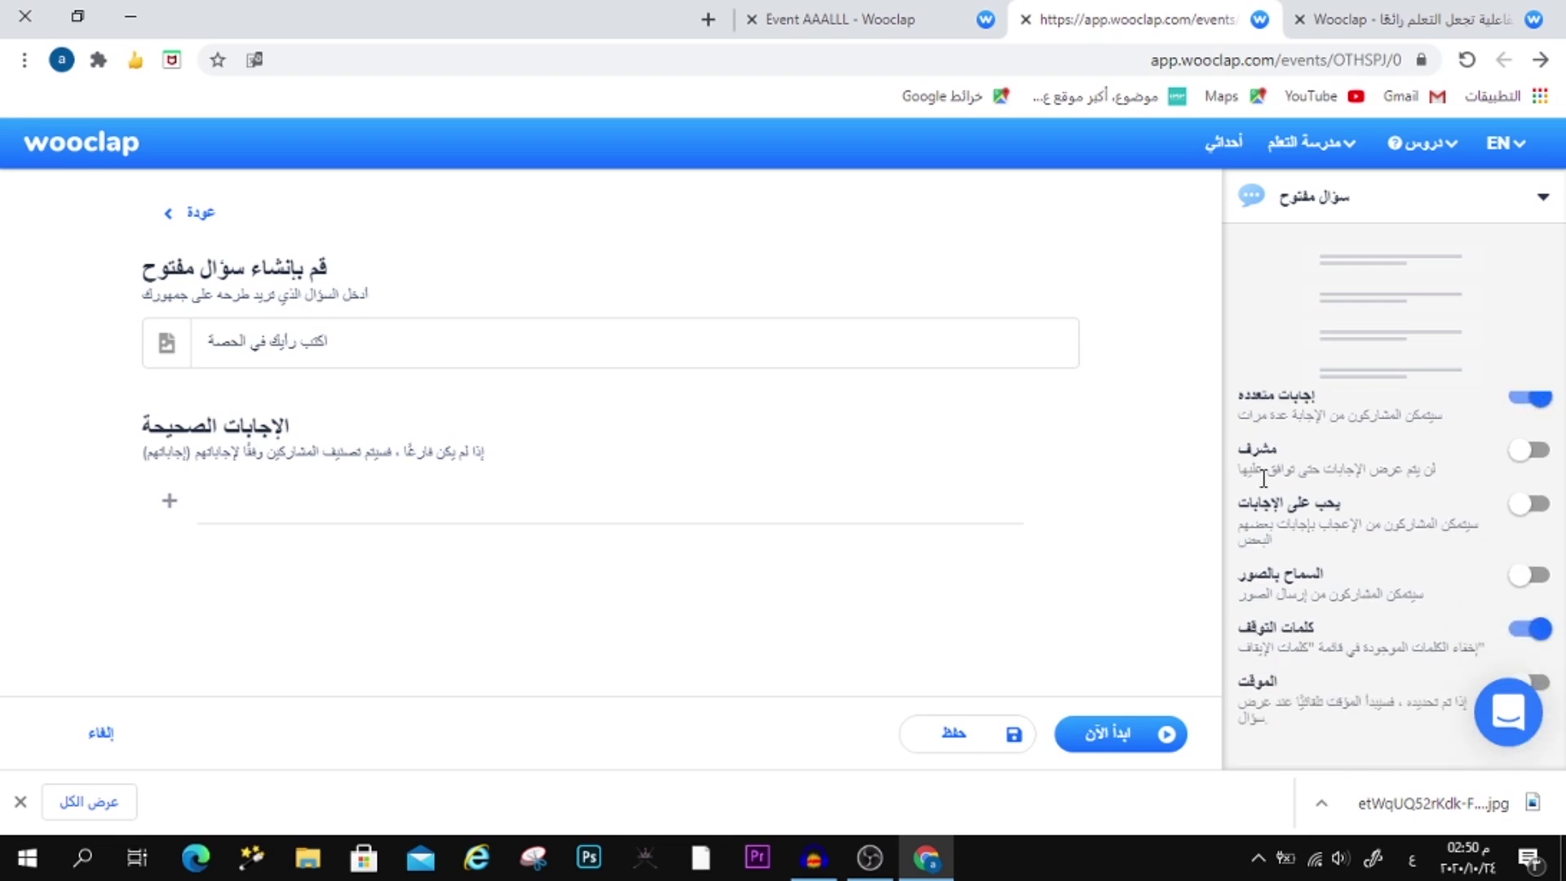
{"action": "left_click", "coordinate": [1522, 455]}
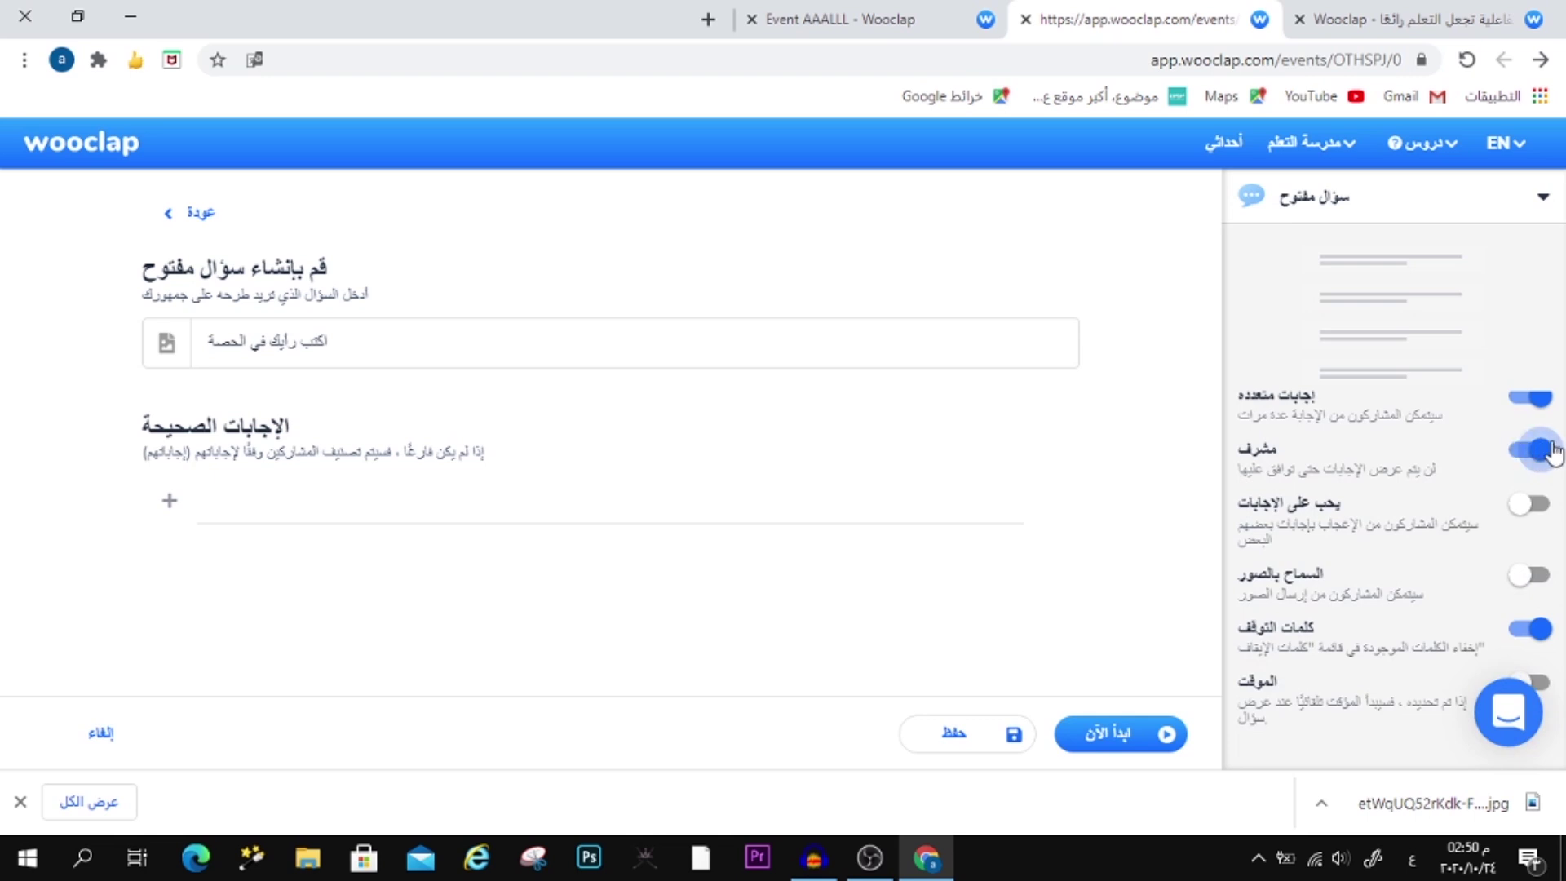
{"action": "left_click", "coordinate": [1546, 459]}
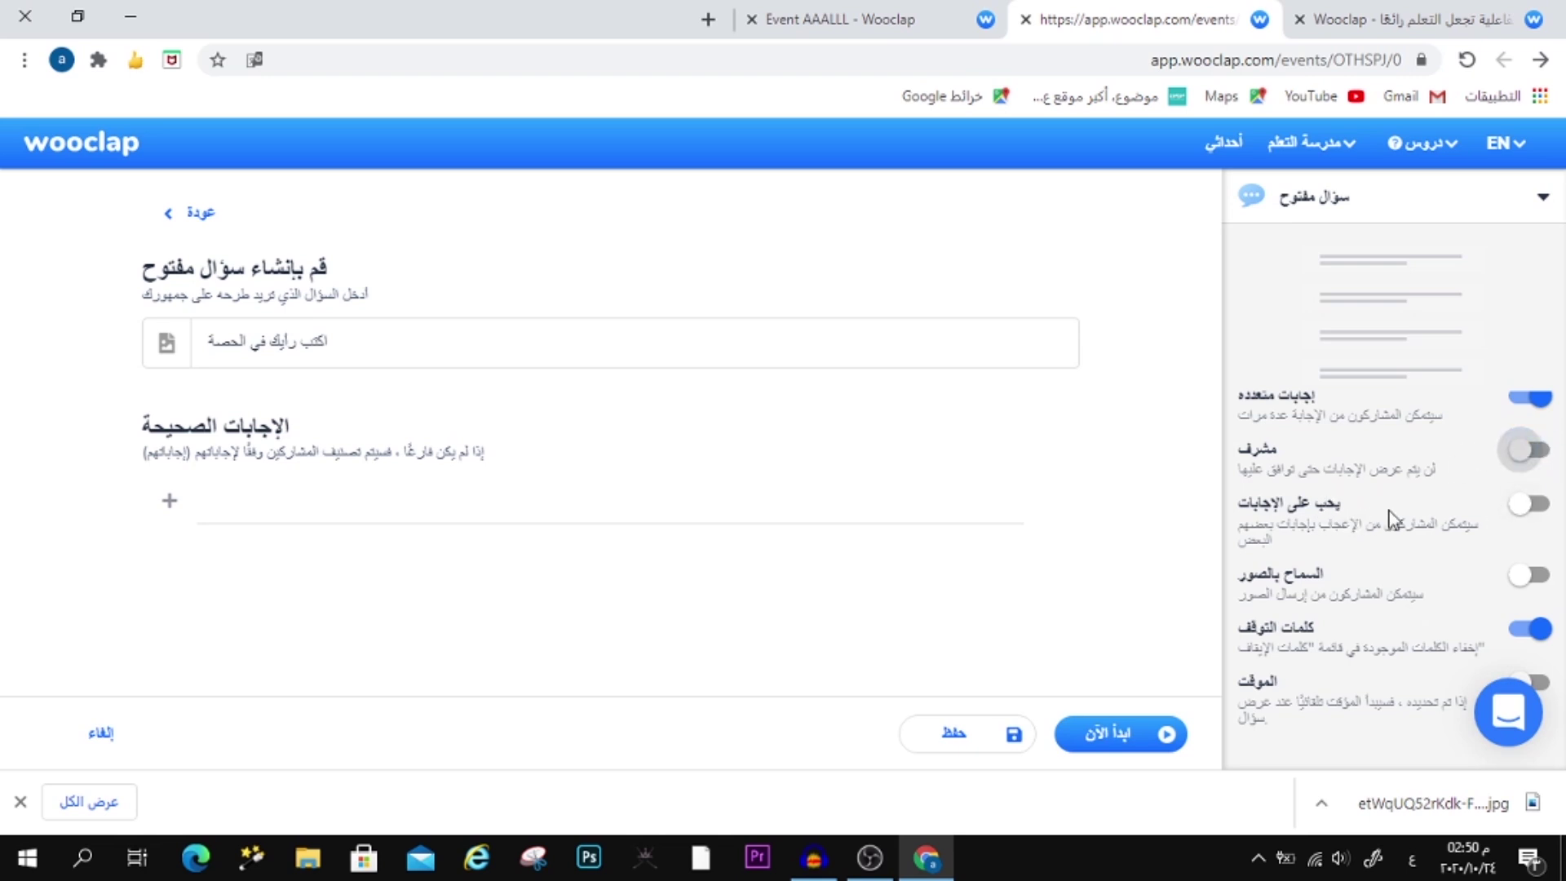
Step: Allow participants to like each other's answers, review the remaining open question options, and save the question
{"action": "left_click", "coordinate": [1542, 512]}
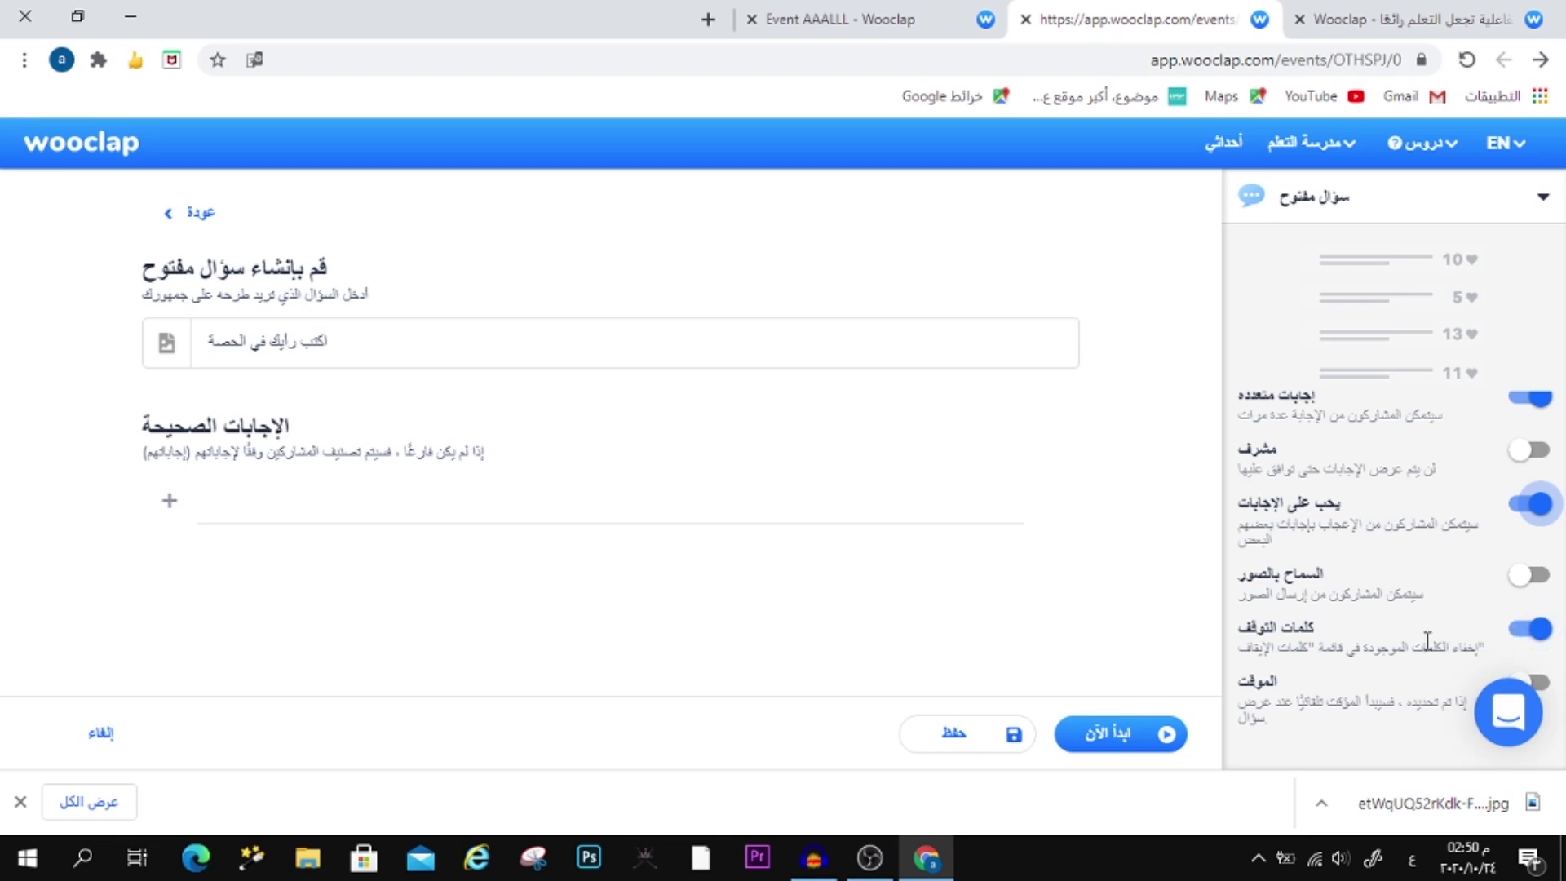
{"action": "scroll", "coordinate": [1427, 641], "scroll_direction": "down", "scroll_amount": 2}
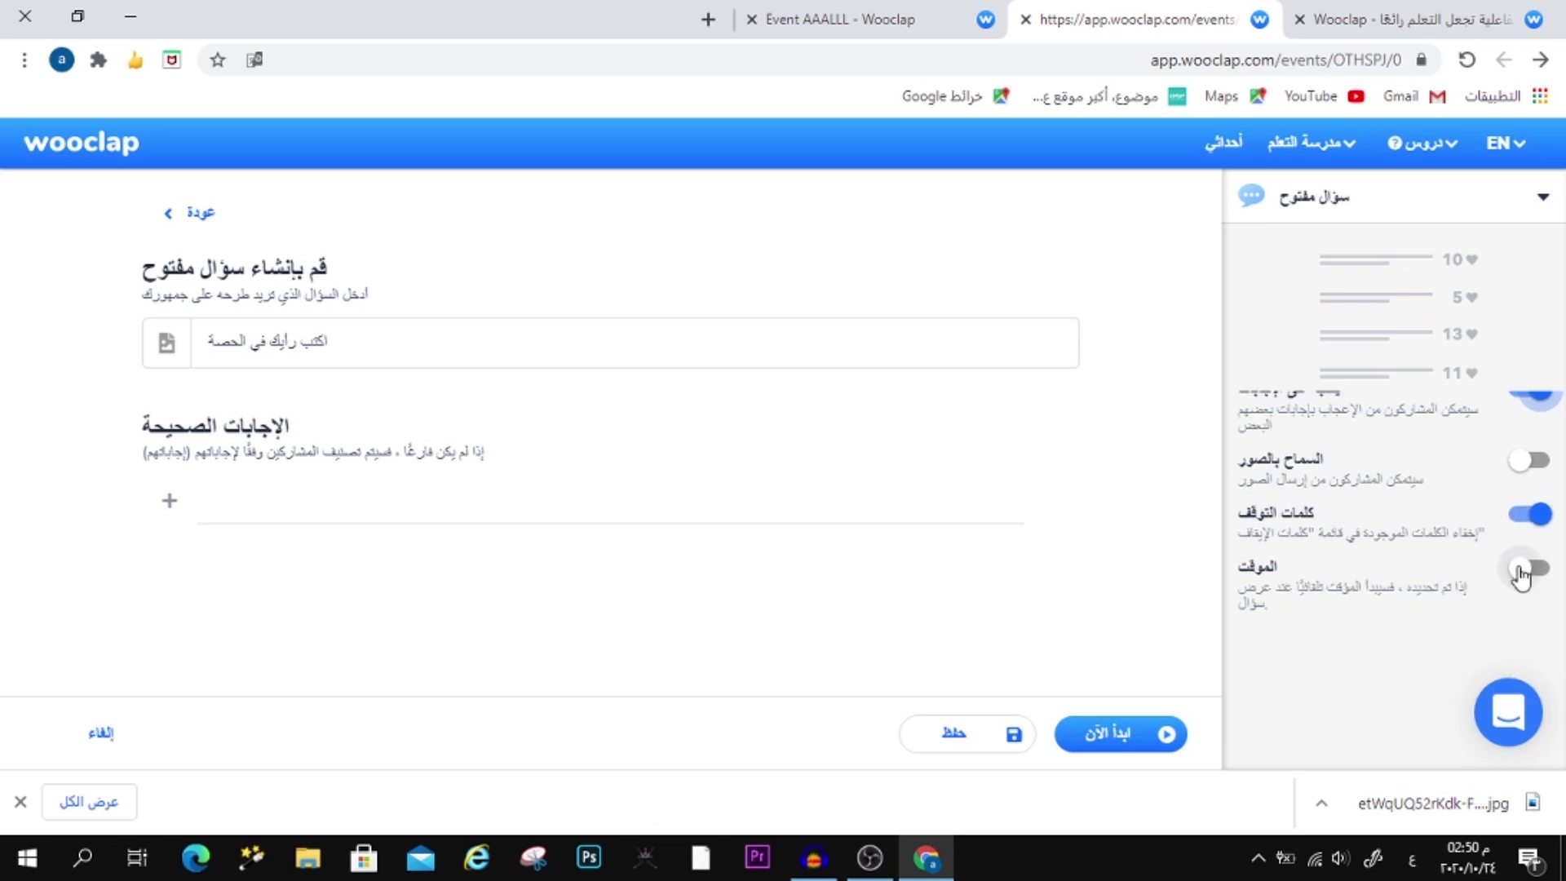
{"action": "scroll", "coordinate": [1435, 571], "scroll_direction": "up", "scroll_amount": 5}
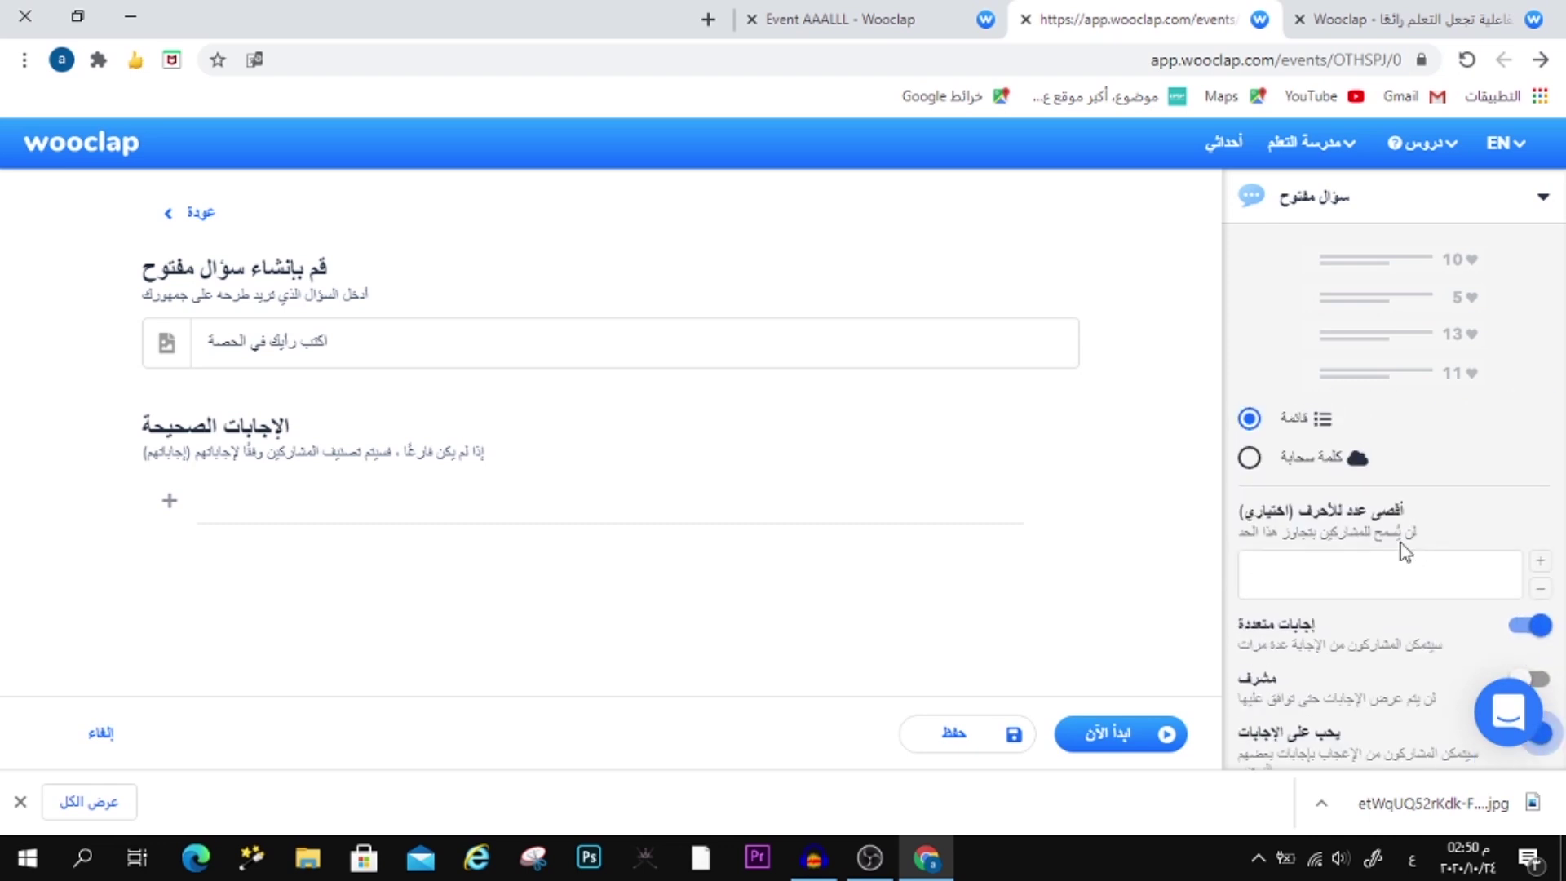
{"action": "left_click", "coordinate": [978, 747]}
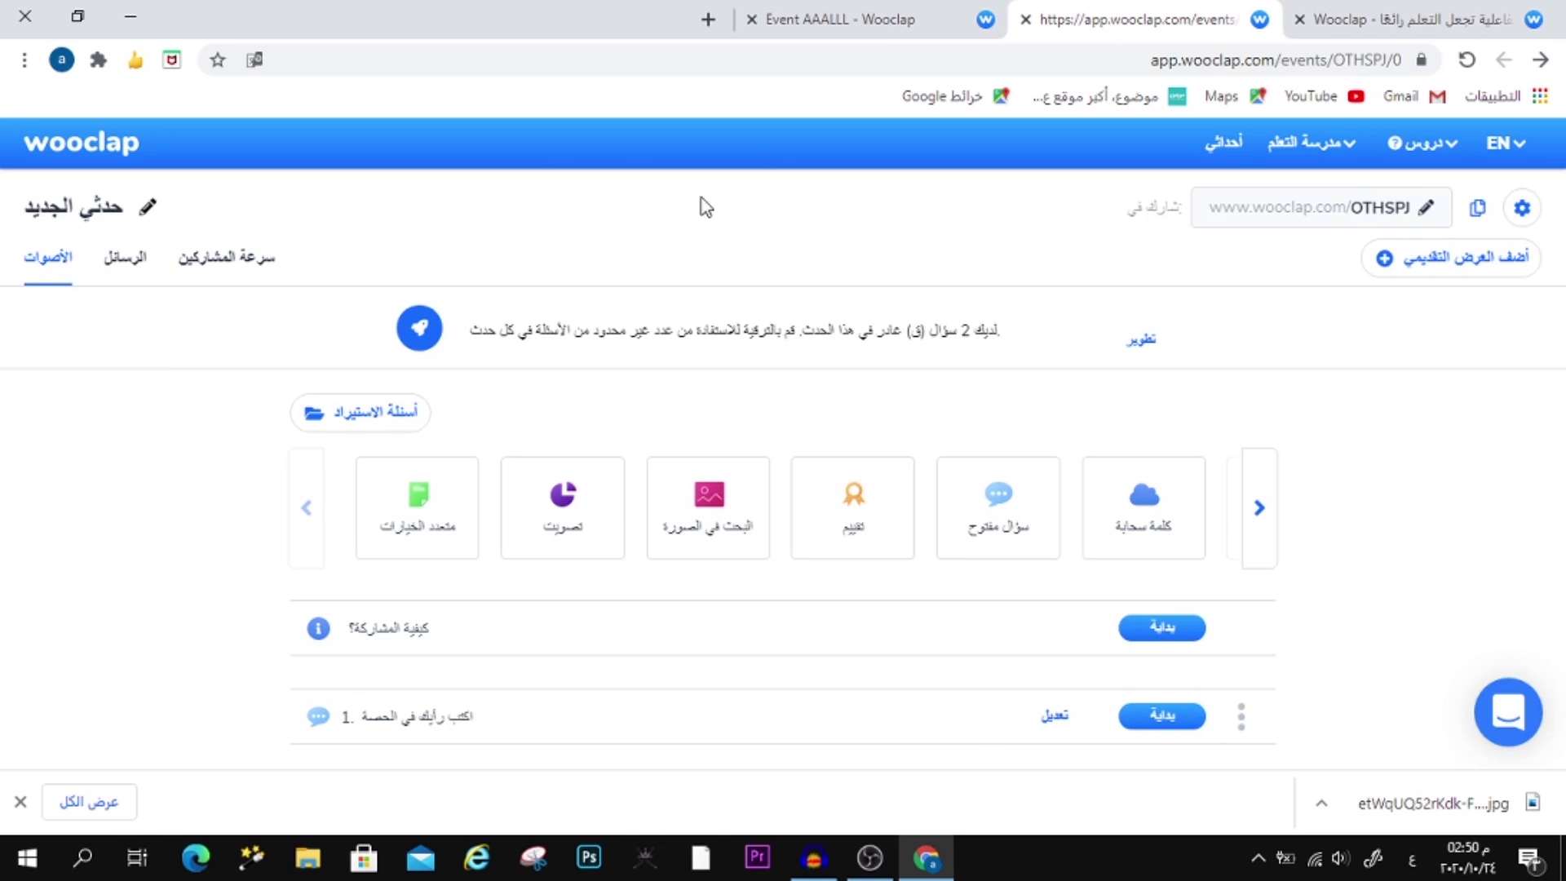
Step: Copy the new event's participation link, open it in a new browser tab, and dismiss the translation prompt
{"action": "left_click", "coordinate": [1477, 209]}
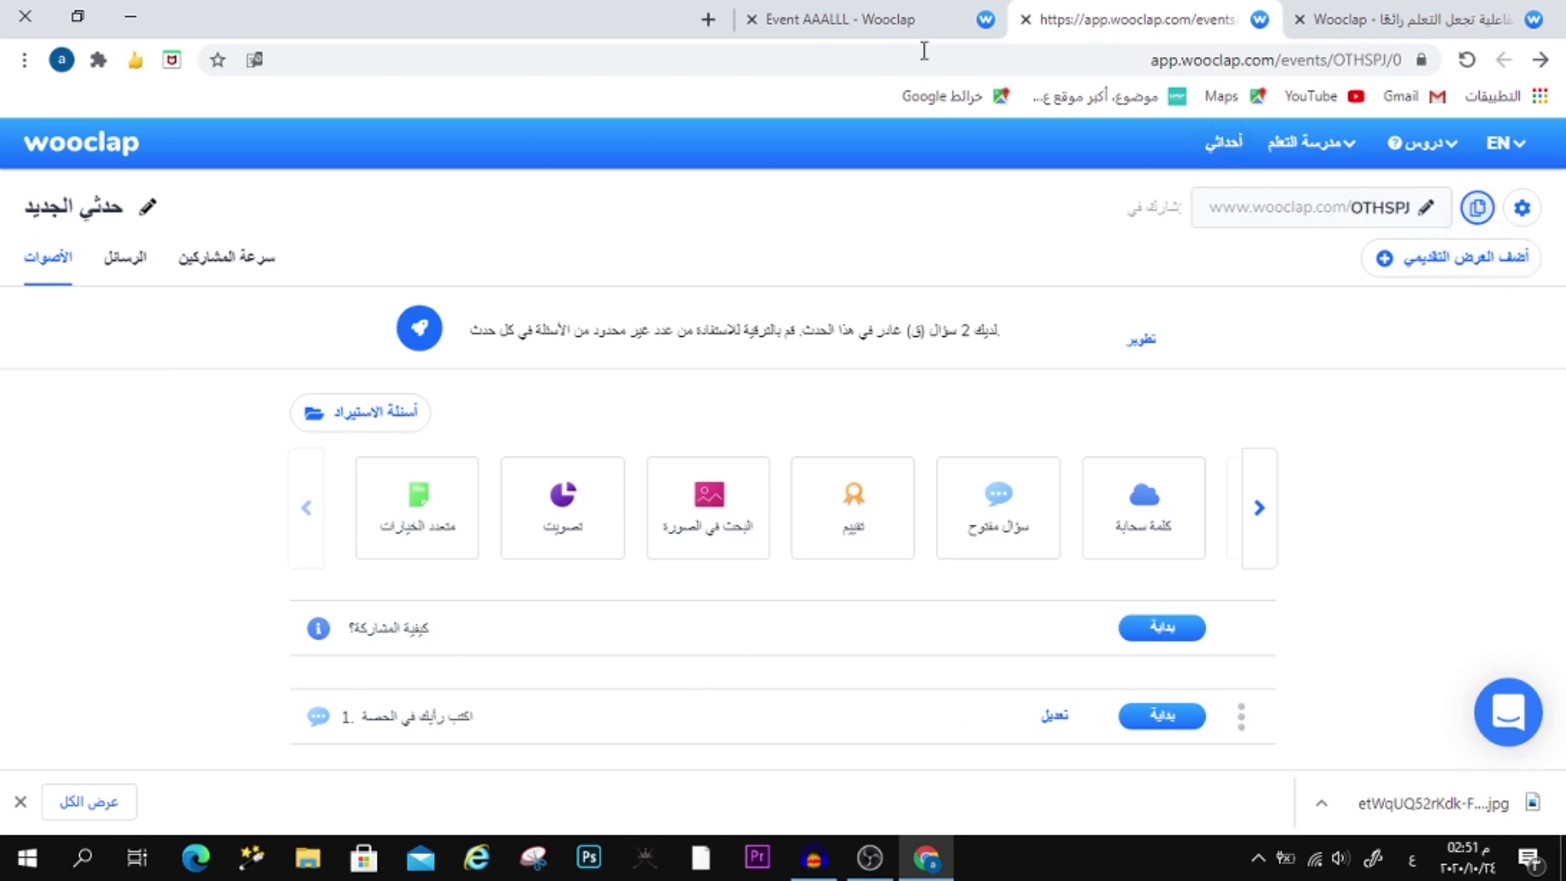
{"action": "left_click", "coordinate": [707, 21]}
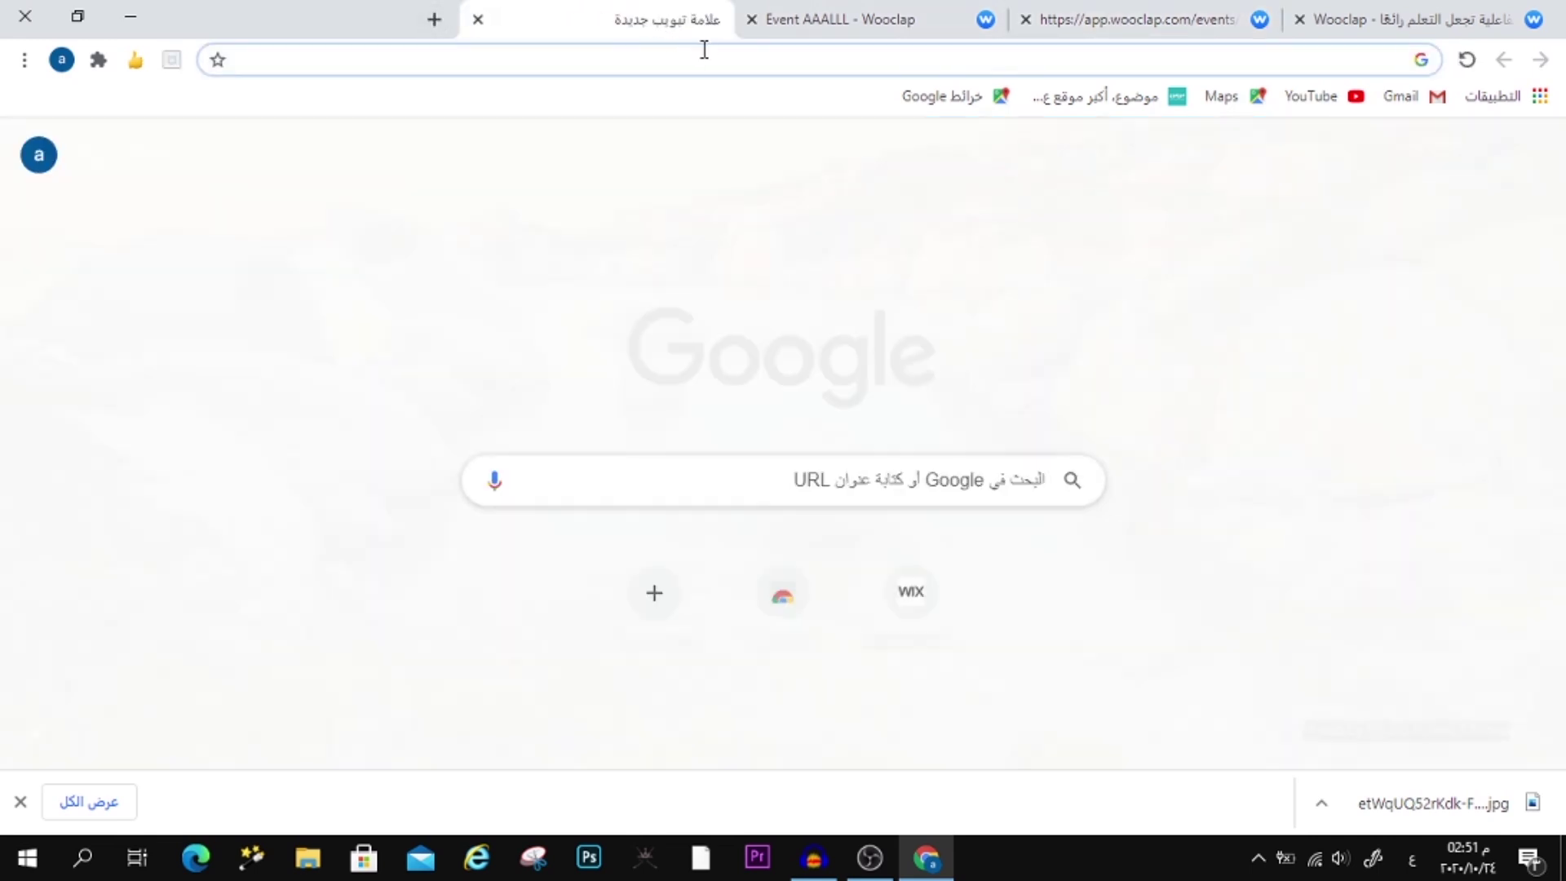
{"action": "right_click", "coordinate": [702, 50]}
{"action": "left_click", "coordinate": [663, 195]}
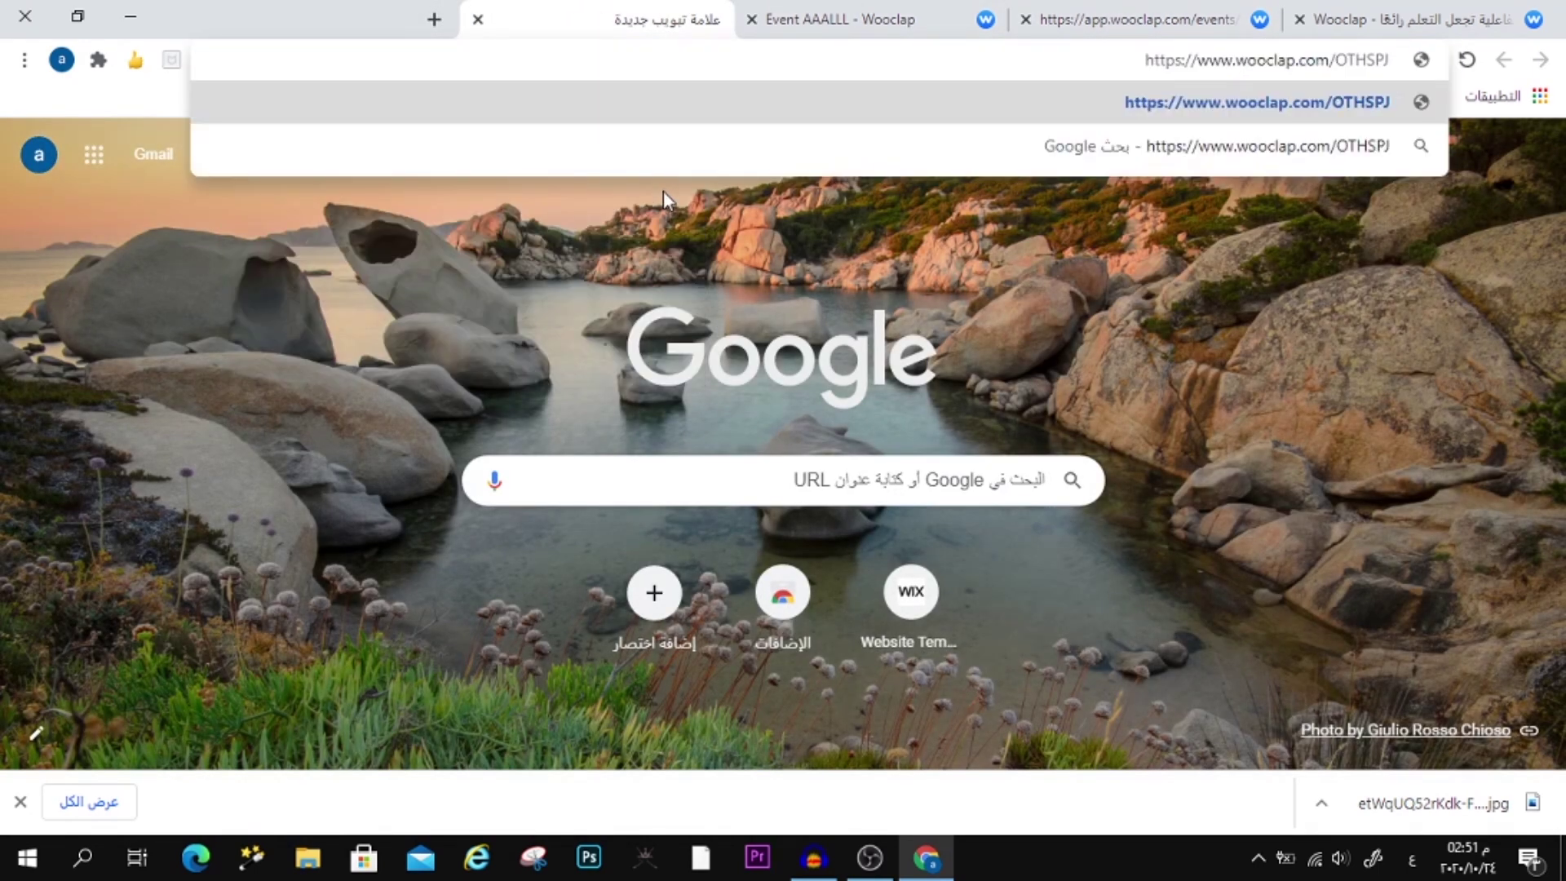
{"action": "key", "text": "Return"}
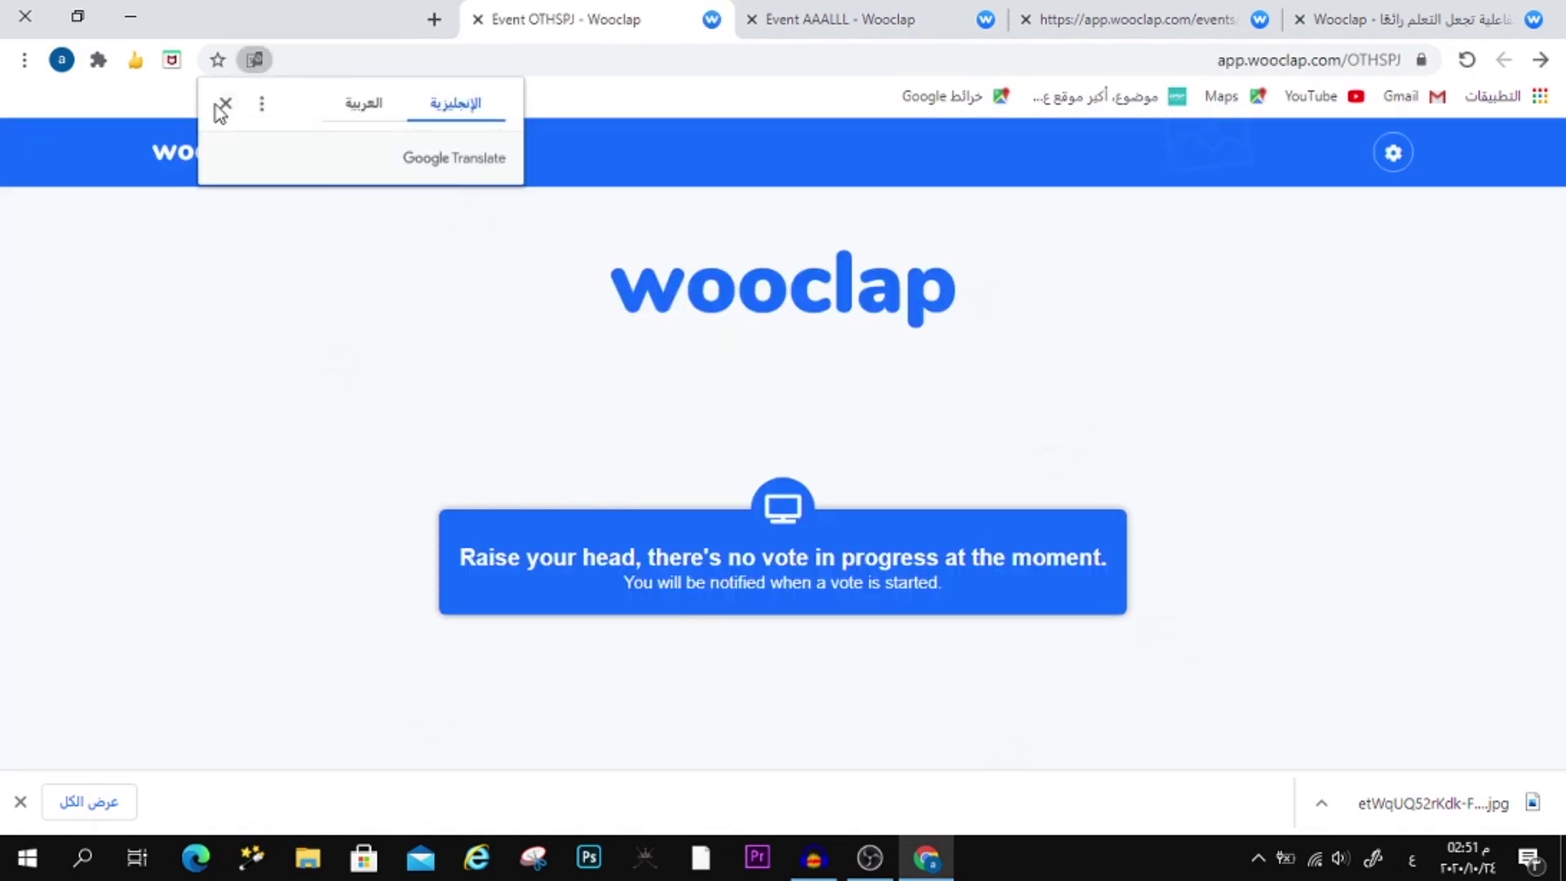
{"action": "left_click", "coordinate": [225, 104]}
Step: Start the open question "اكتب رأيك في الحصة" and submit the answer "السلام عليكم" from the participant page
{"action": "left_click", "coordinate": [1159, 23]}
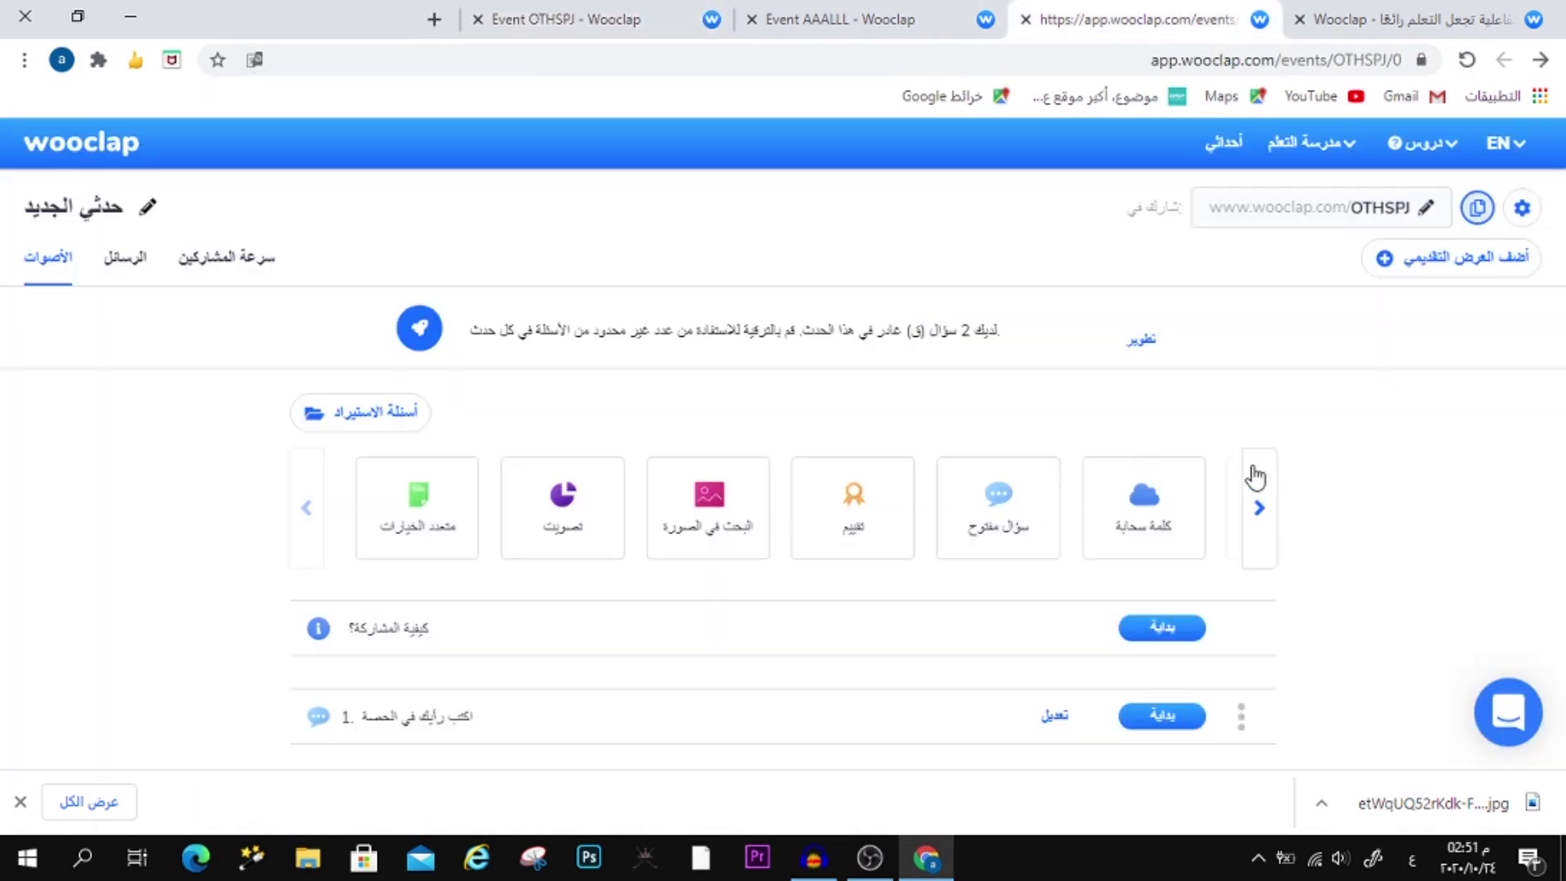
{"action": "left_click", "coordinate": [1165, 718]}
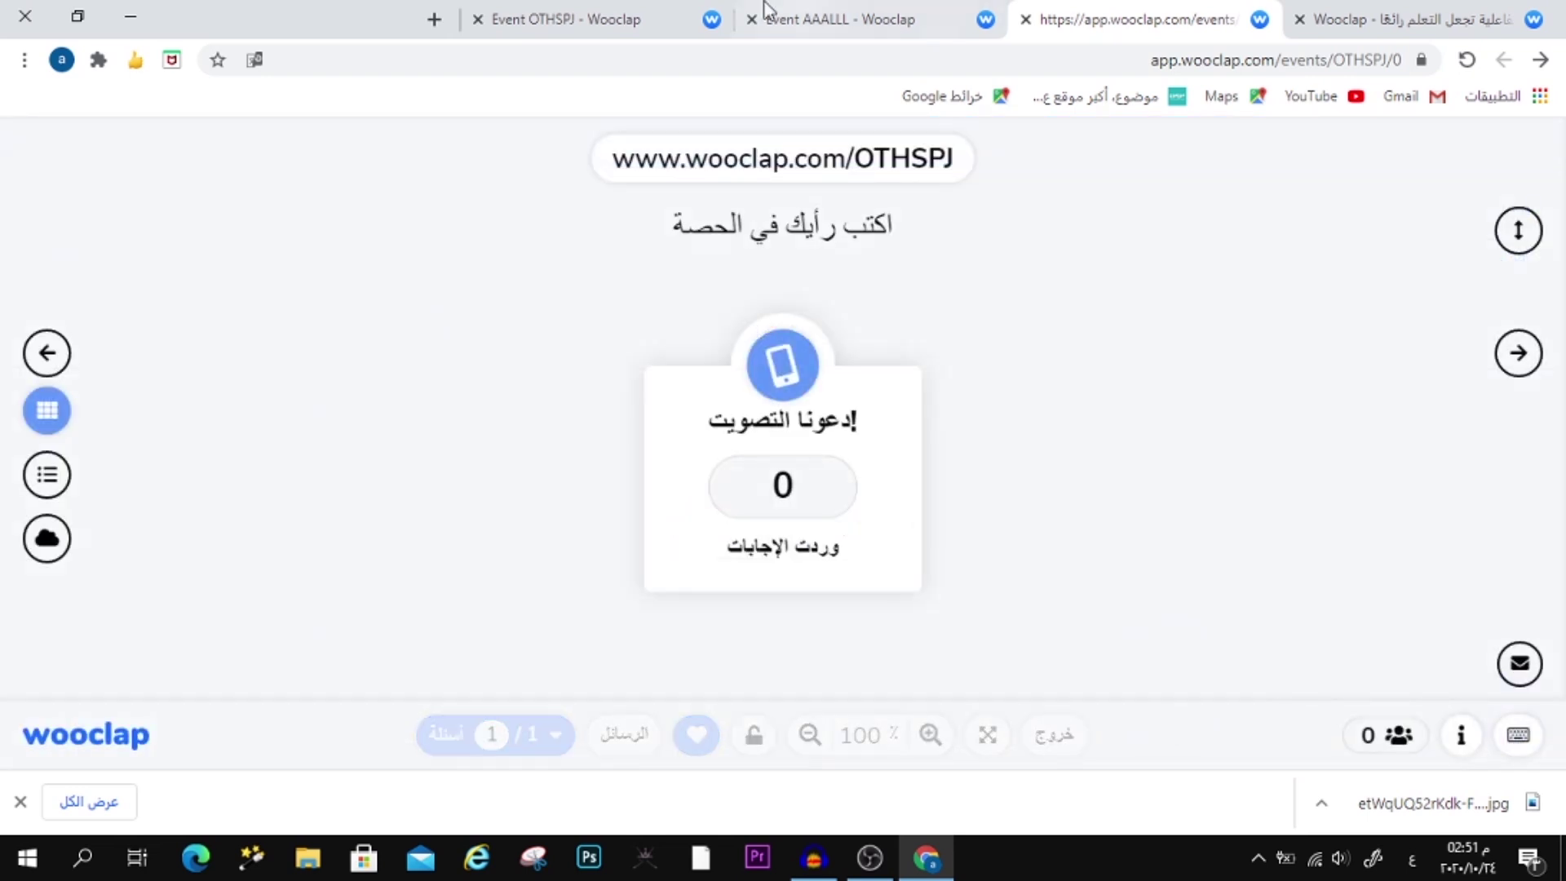
{"action": "left_click", "coordinate": [582, 26]}
{"action": "left_click", "coordinate": [726, 383]}
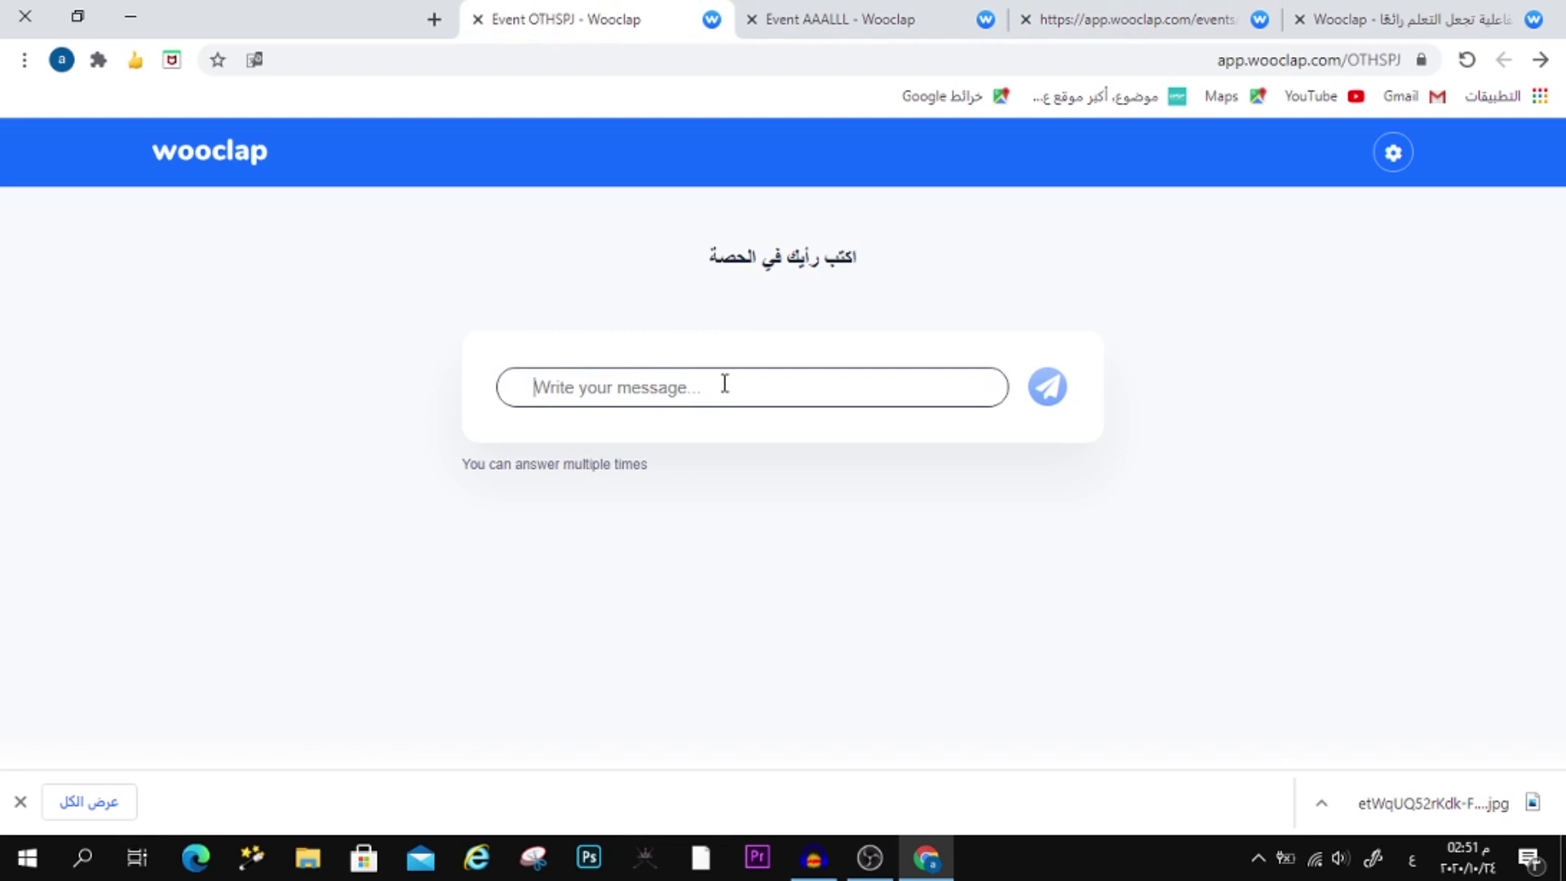
{"action": "type", "text": "ال"}
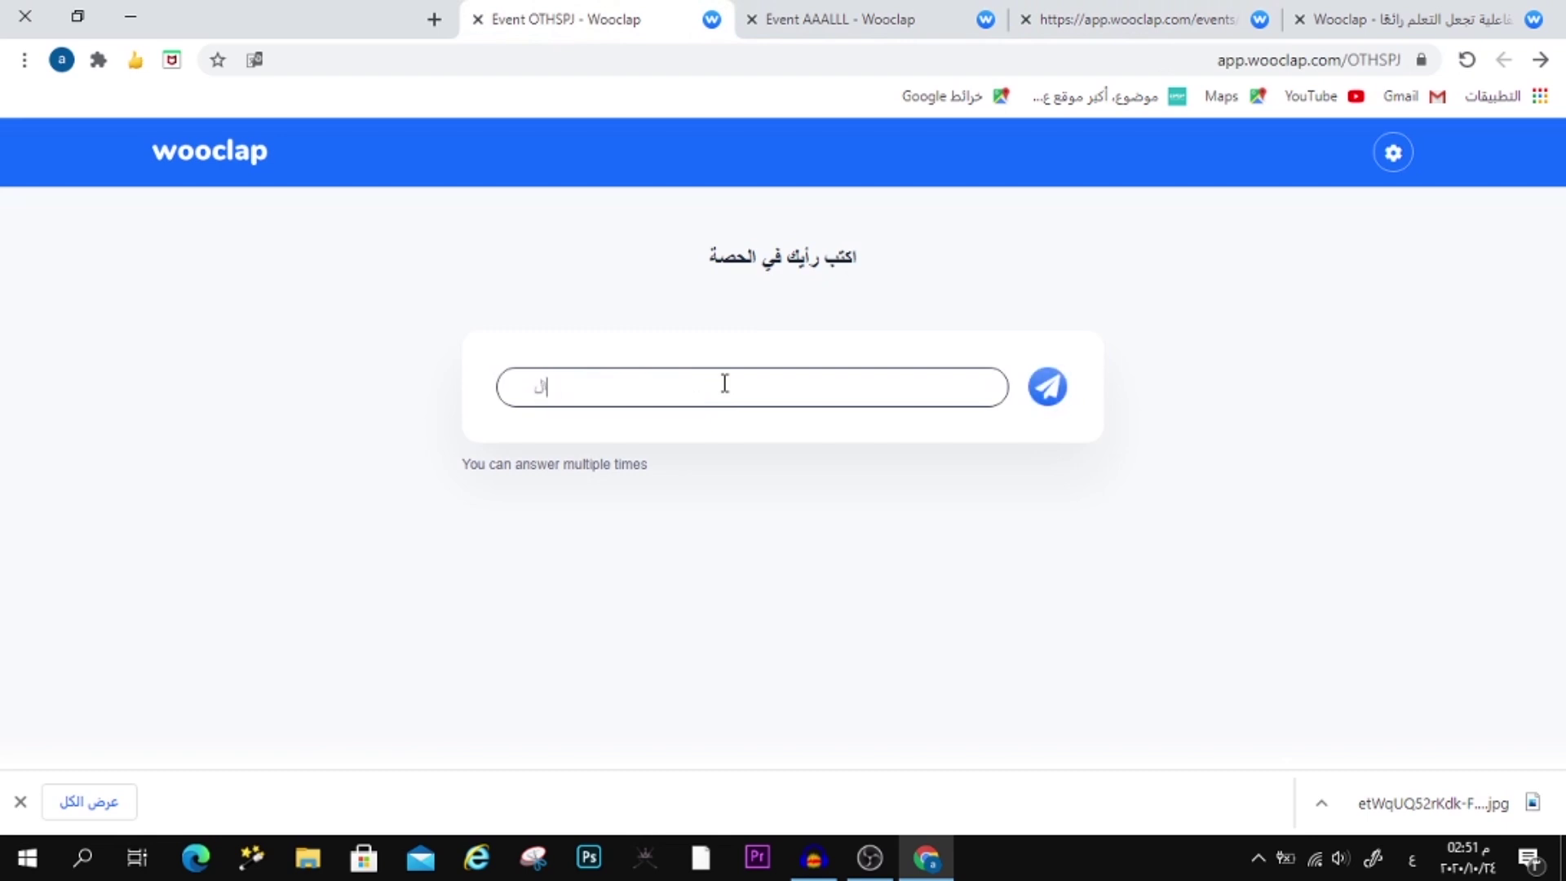
{"action": "type", "text": "سلام عليكم"}
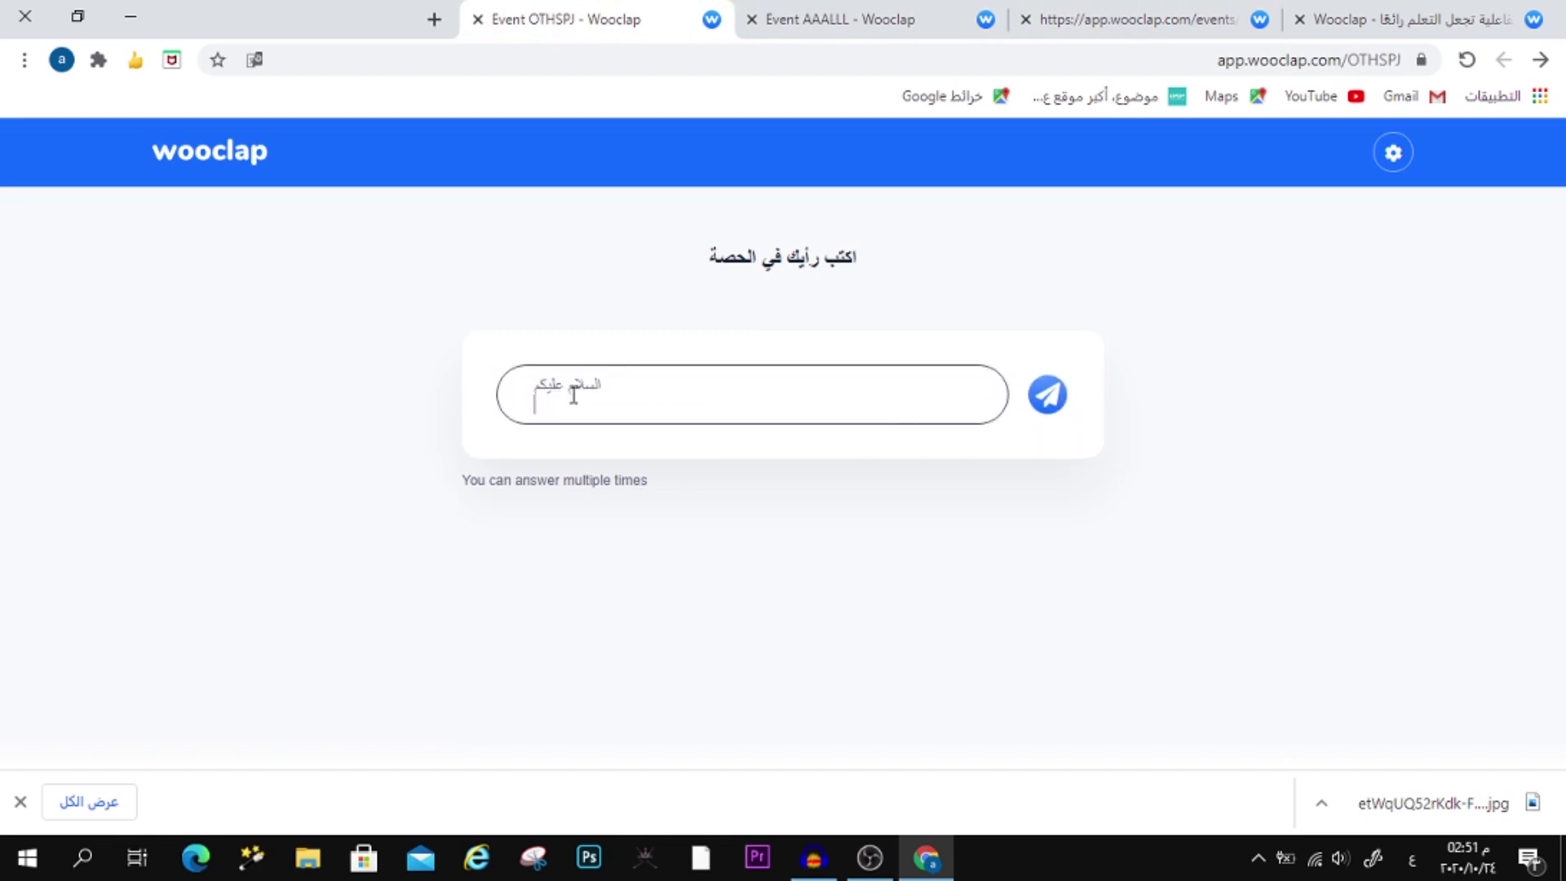
{"action": "left_click", "coordinate": [1048, 391]}
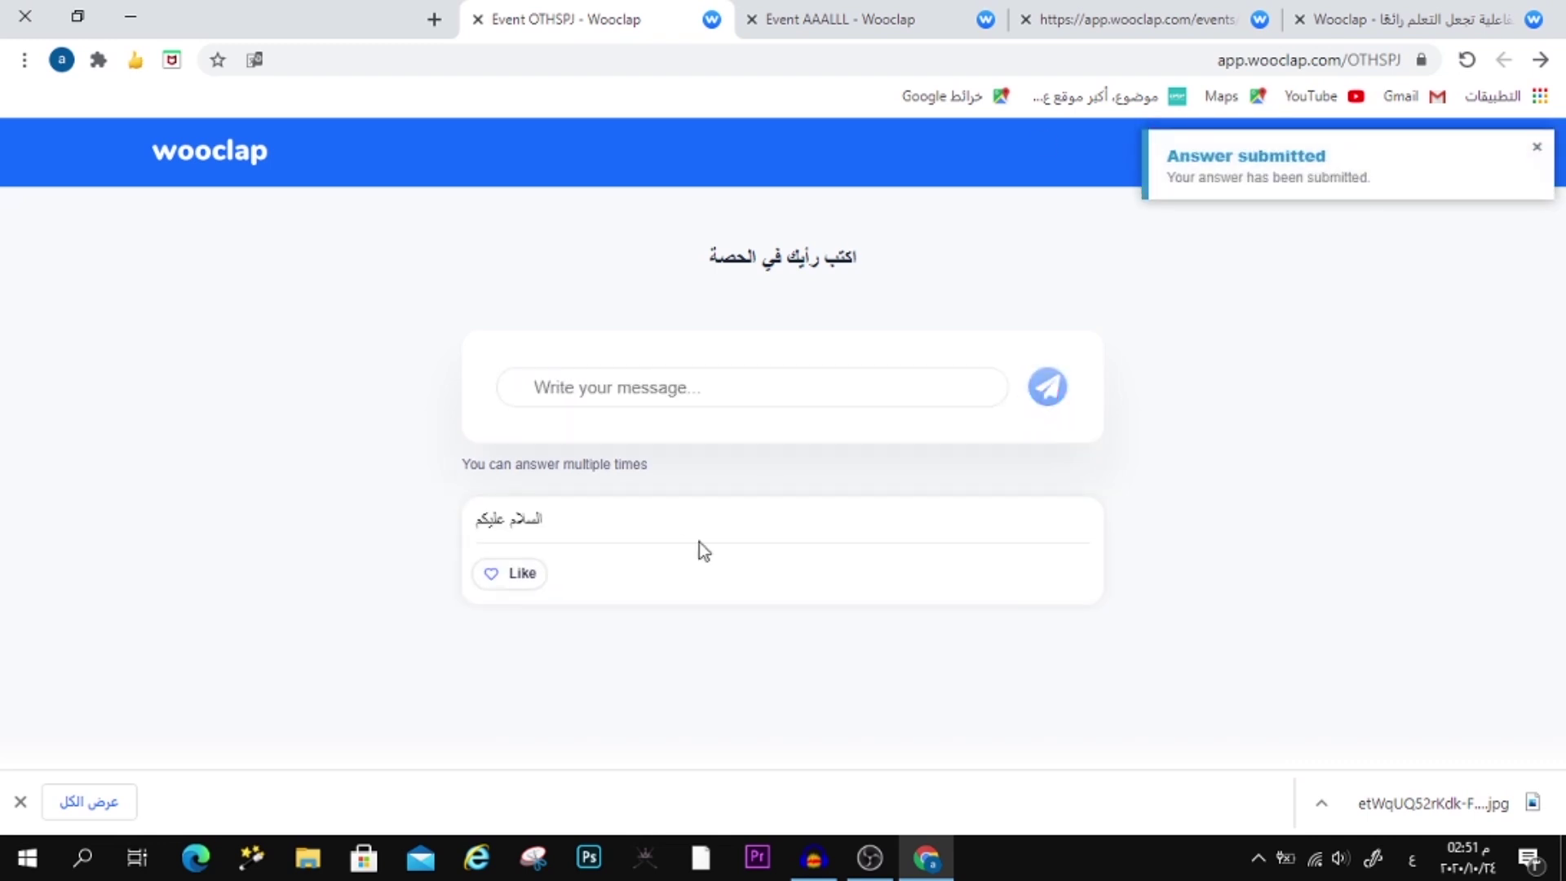
Step: Review the submitted answer in the presenter's list and word cloud views, enlarge it from the list, and close the enlarged message
{"action": "left_click", "coordinate": [1056, 19]}
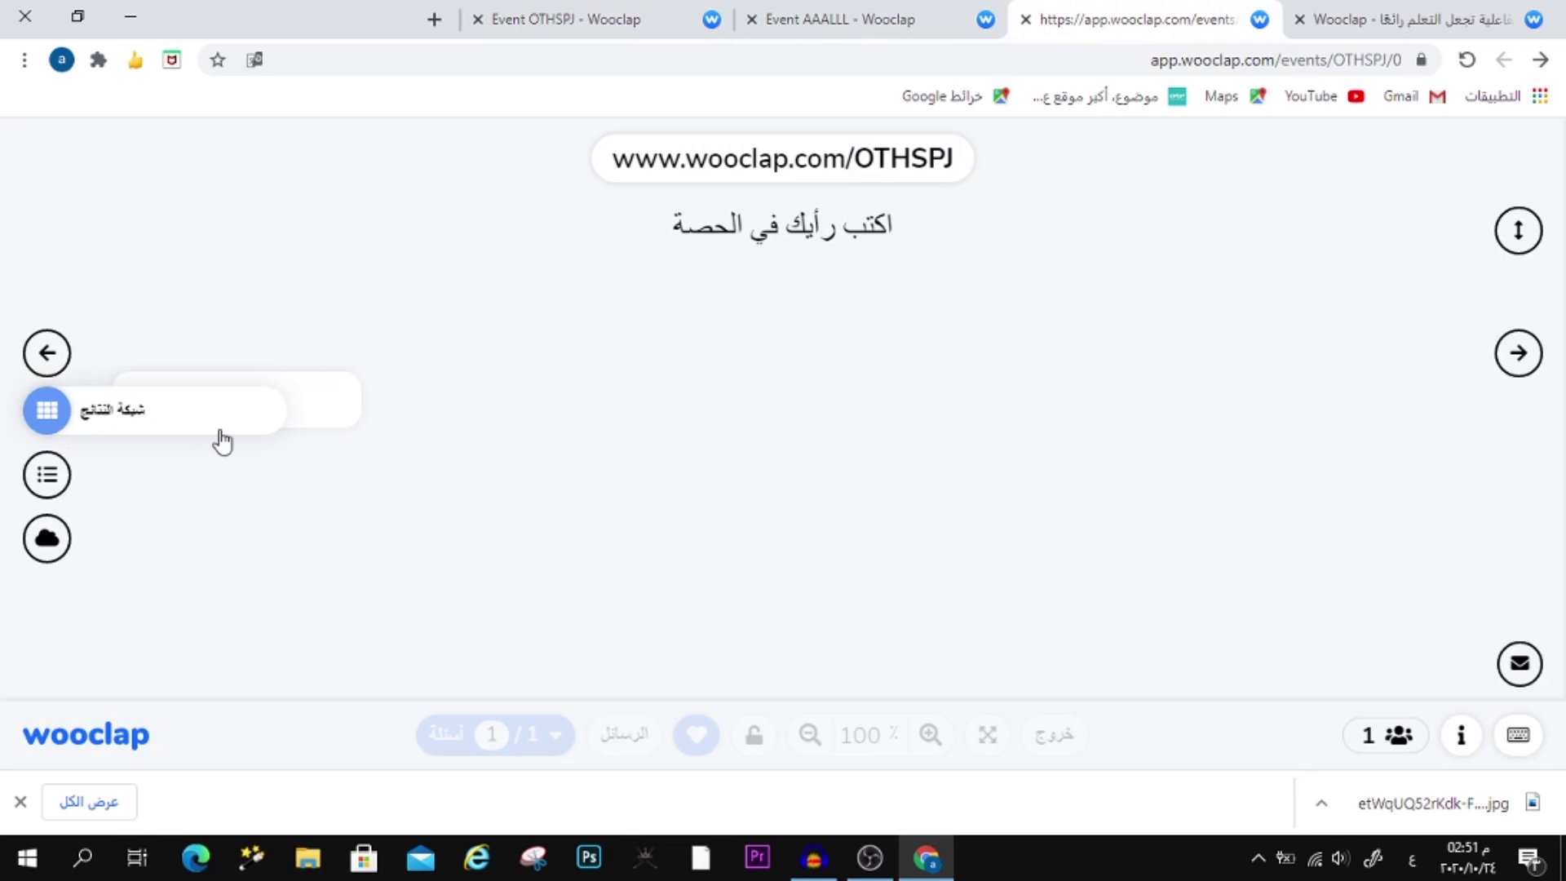
{"action": "left_click", "coordinate": [45, 477]}
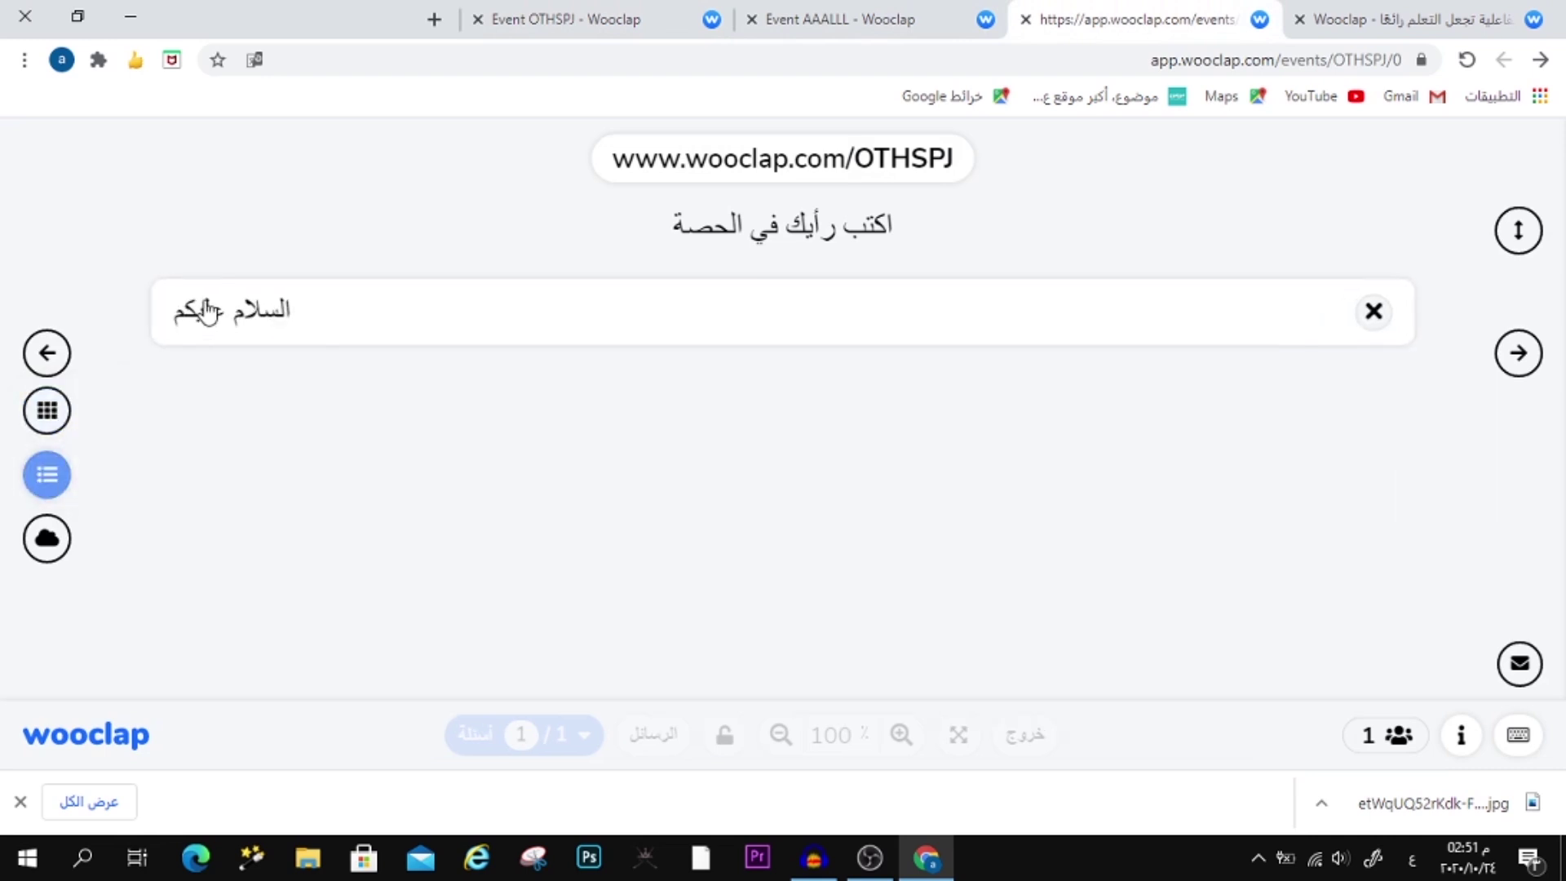
{"action": "left_click", "coordinate": [47, 542]}
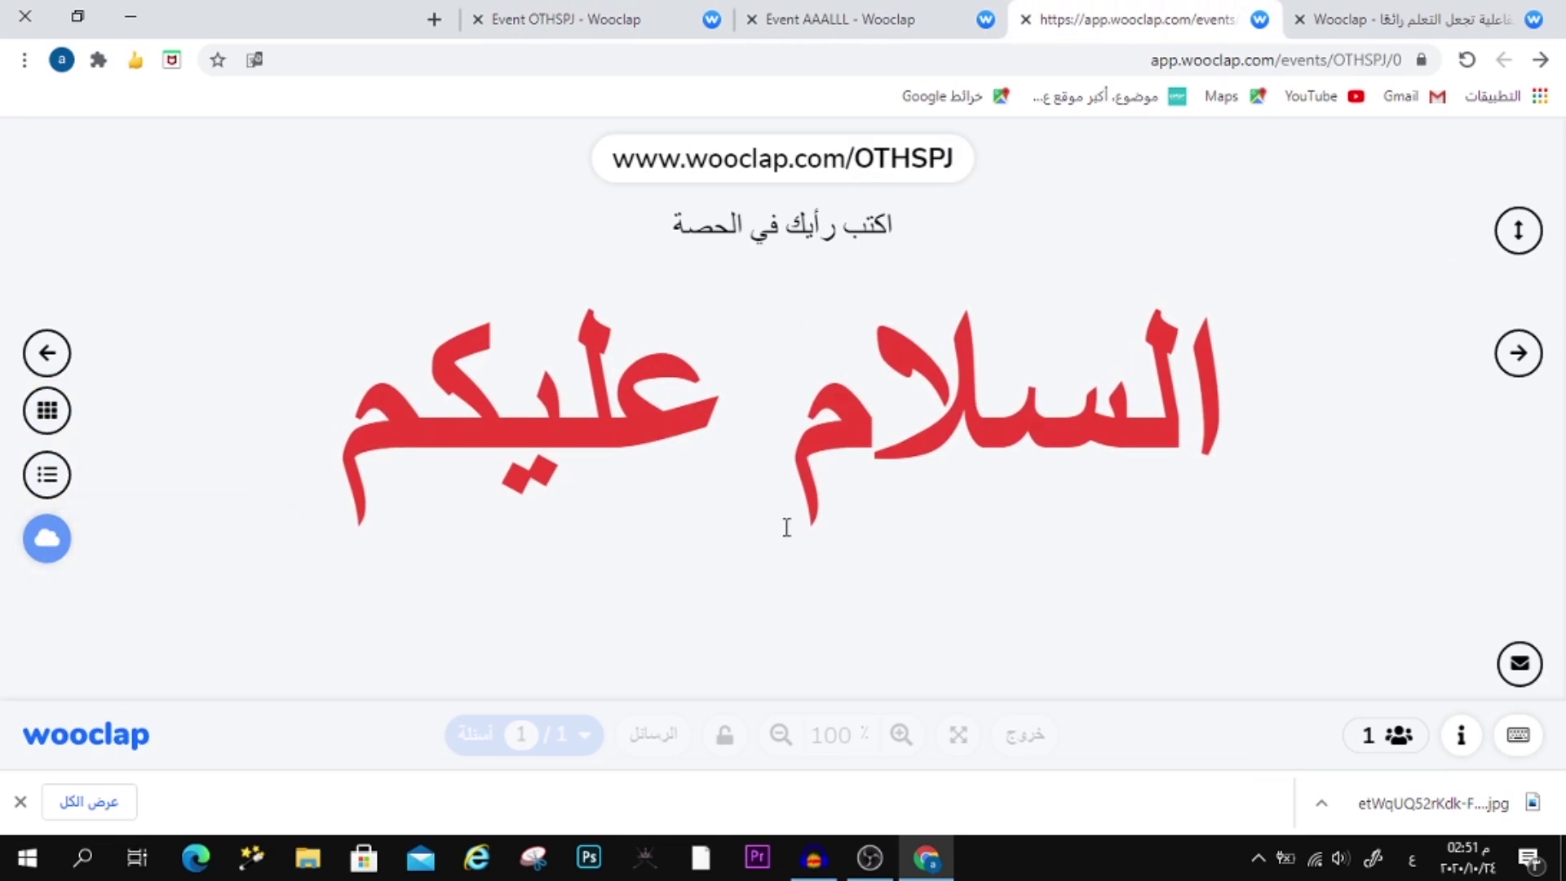
{"action": "left_click", "coordinate": [47, 475]}
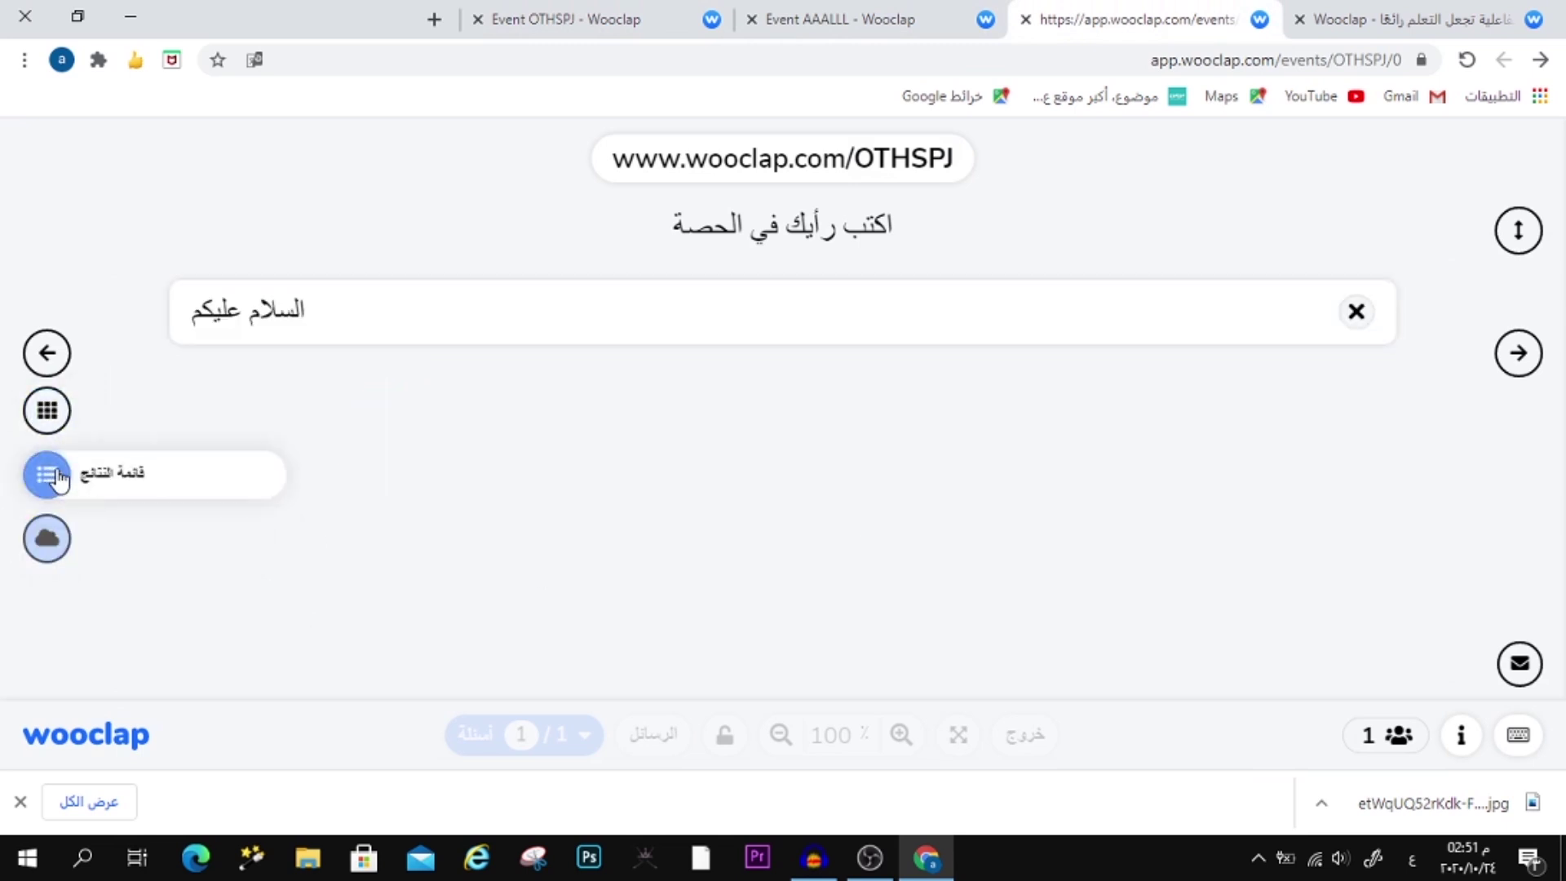
{"action": "left_click", "coordinate": [670, 313]}
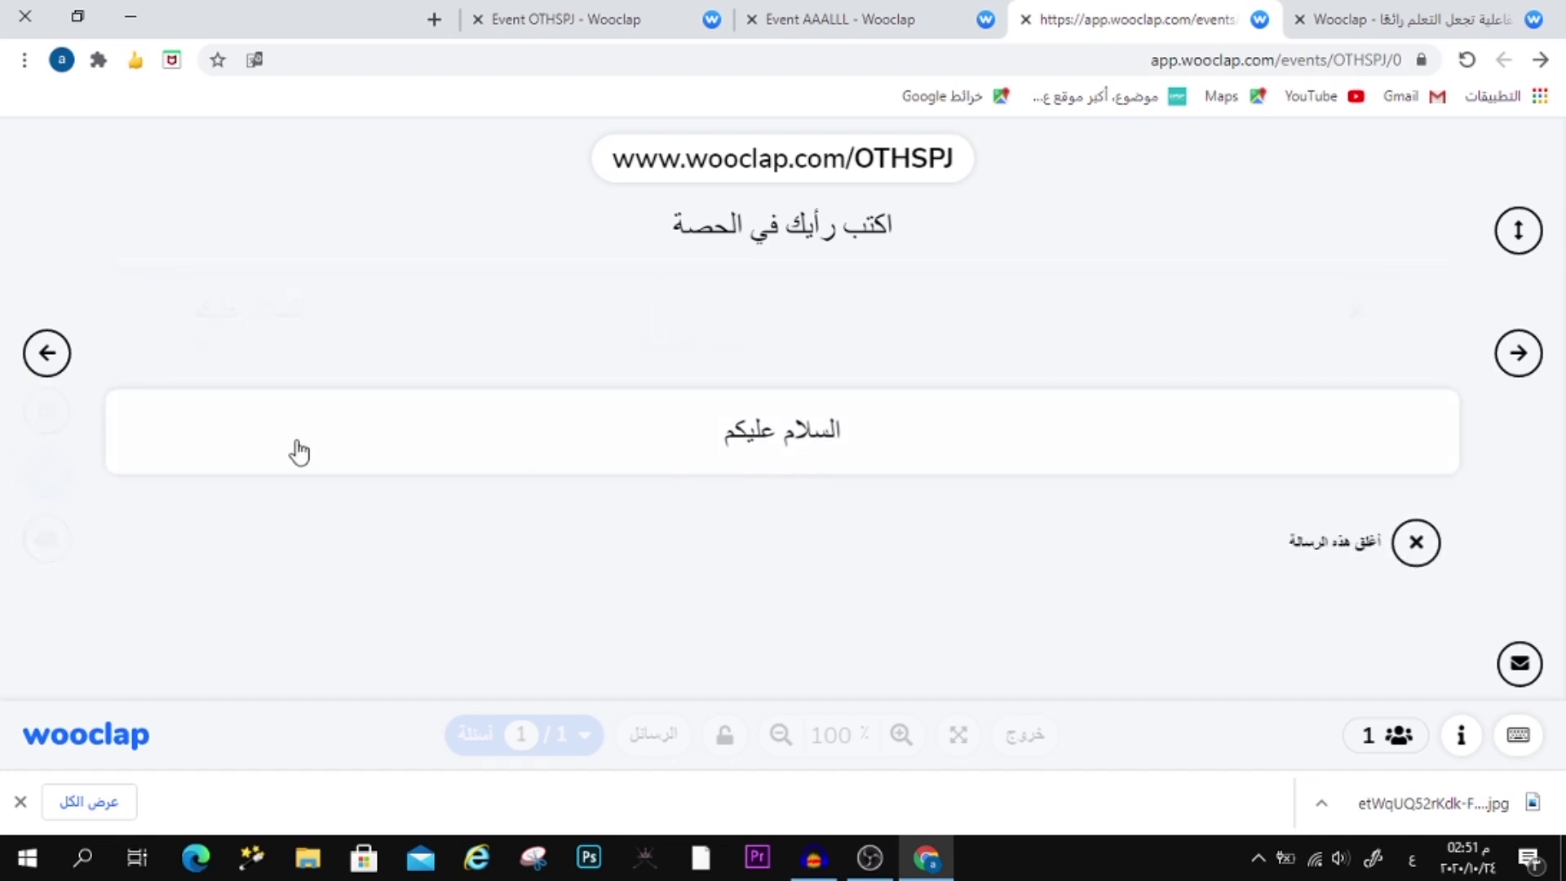
{"action": "left_click", "coordinate": [1419, 547]}
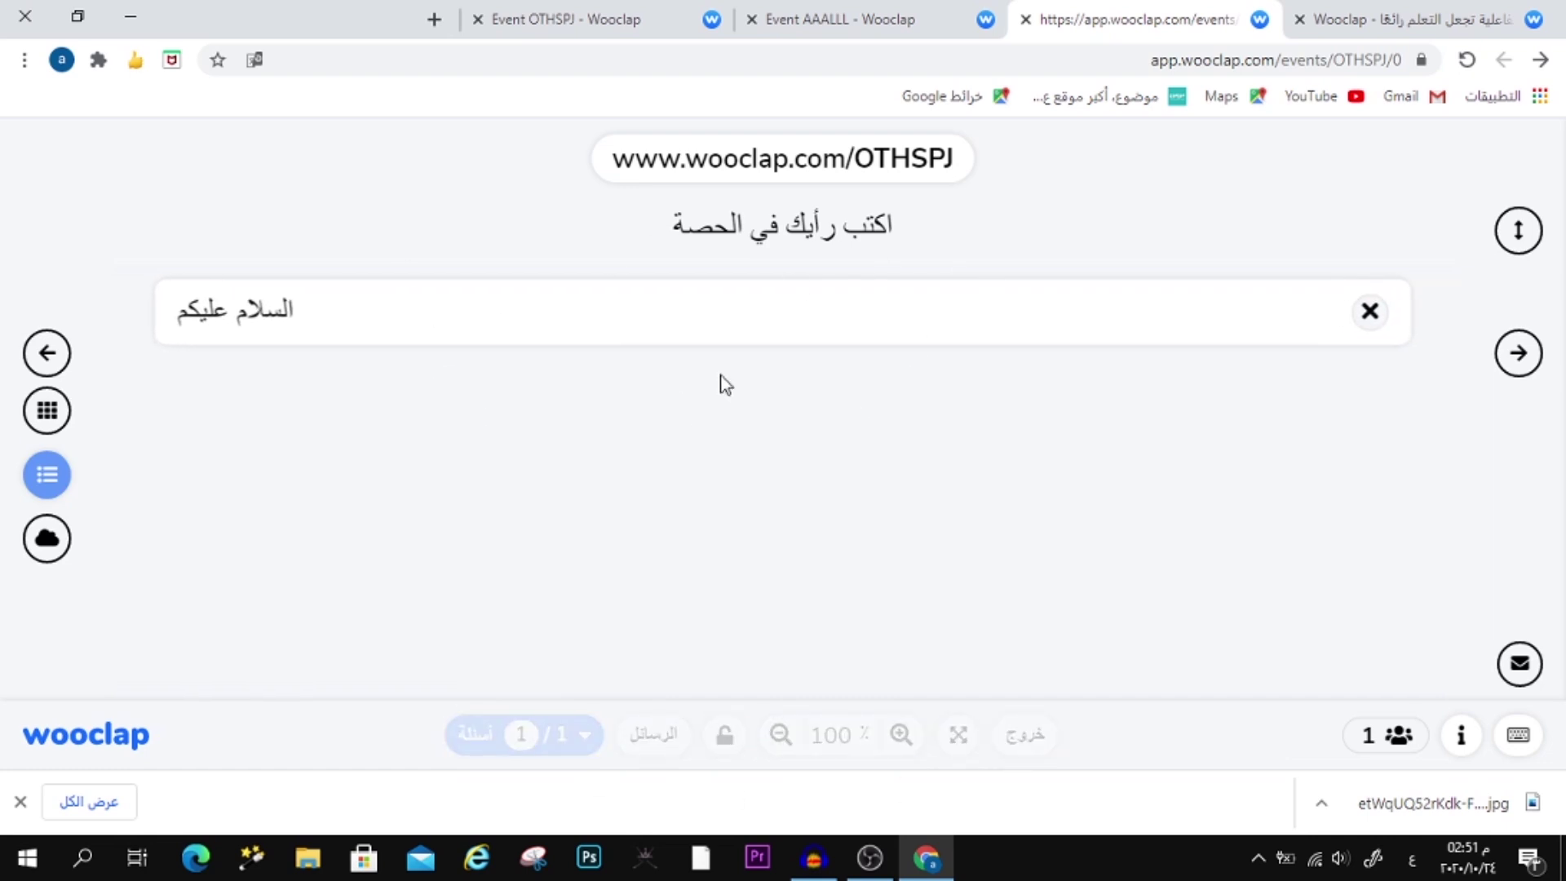
Step: Lock voting on the open question, check how the participant page reacts, and unlock voting again
{"action": "left_click", "coordinate": [726, 735]}
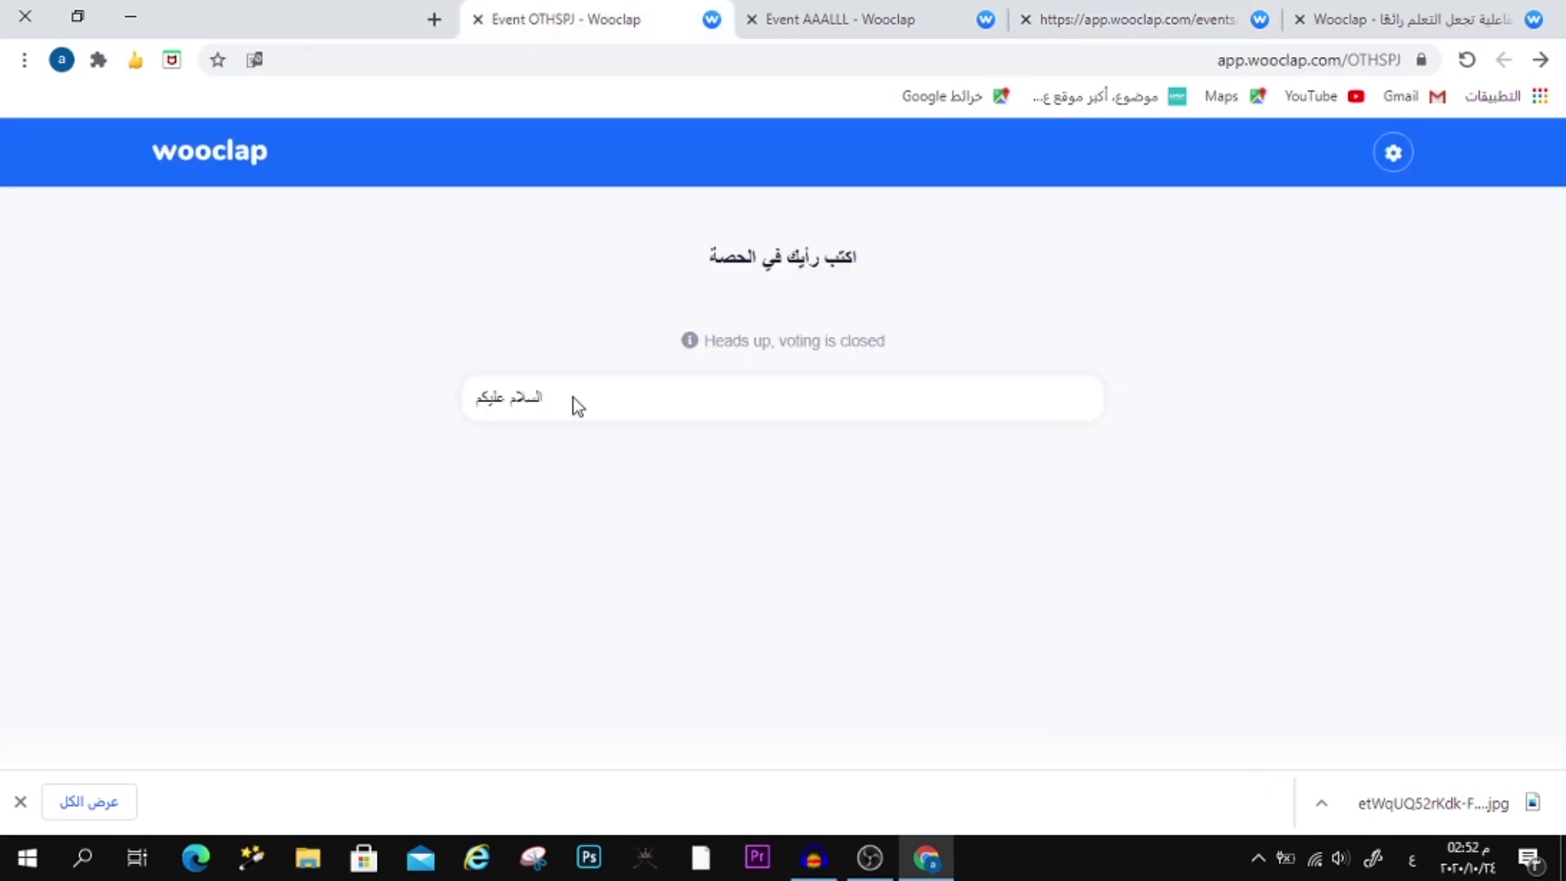
{"action": "key", "text": "ctrl+a"}
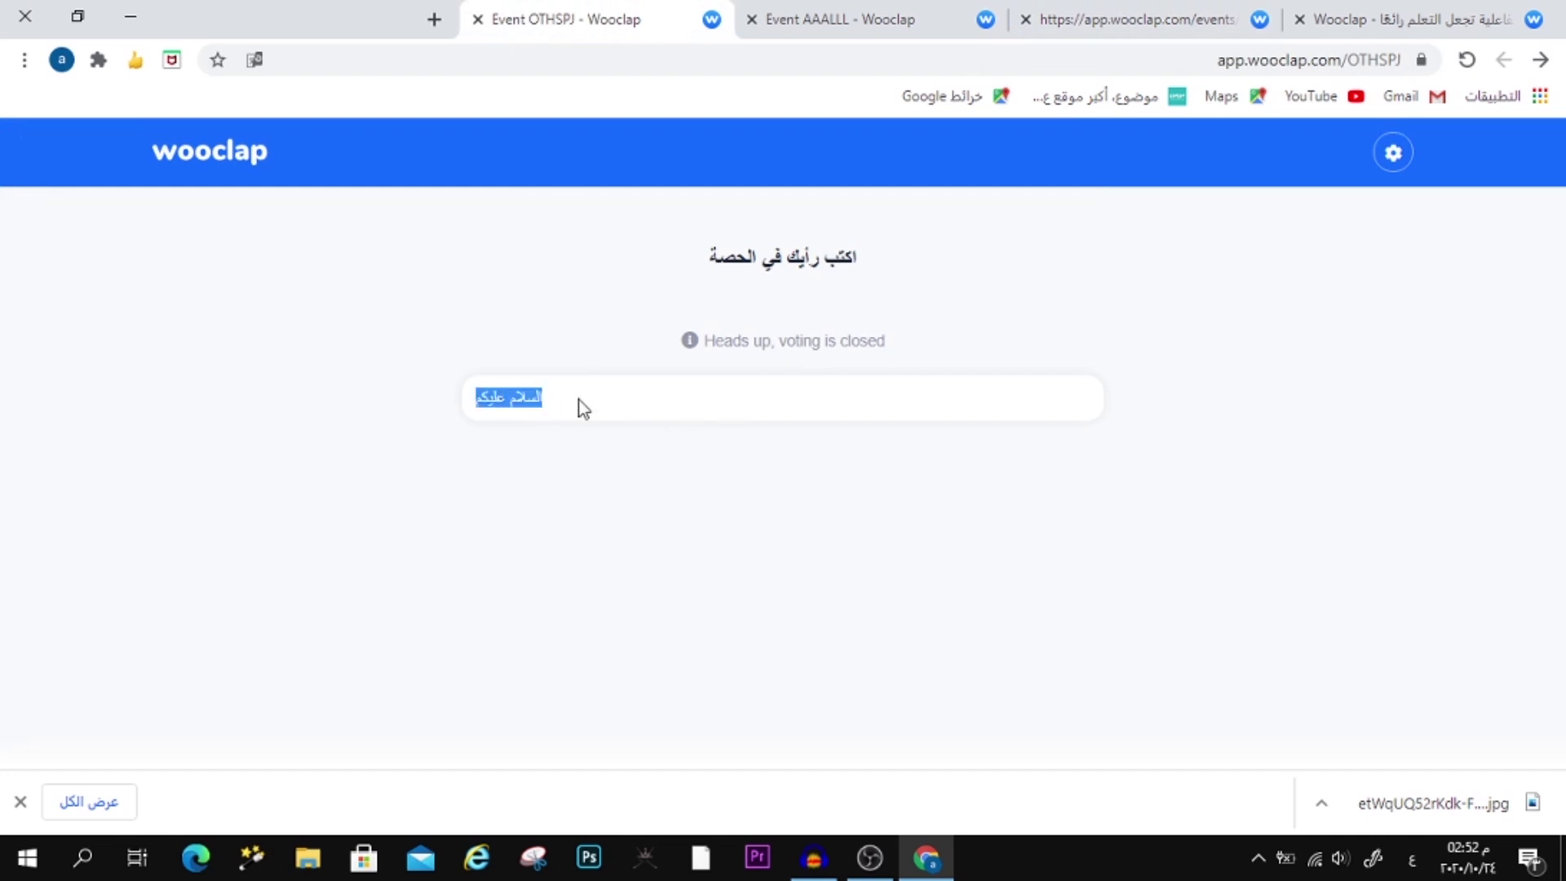
{"action": "left_click_drag", "start_coordinate": [691, 349], "coordinate": [712, 401]}
{"action": "left_click", "coordinate": [833, 349]}
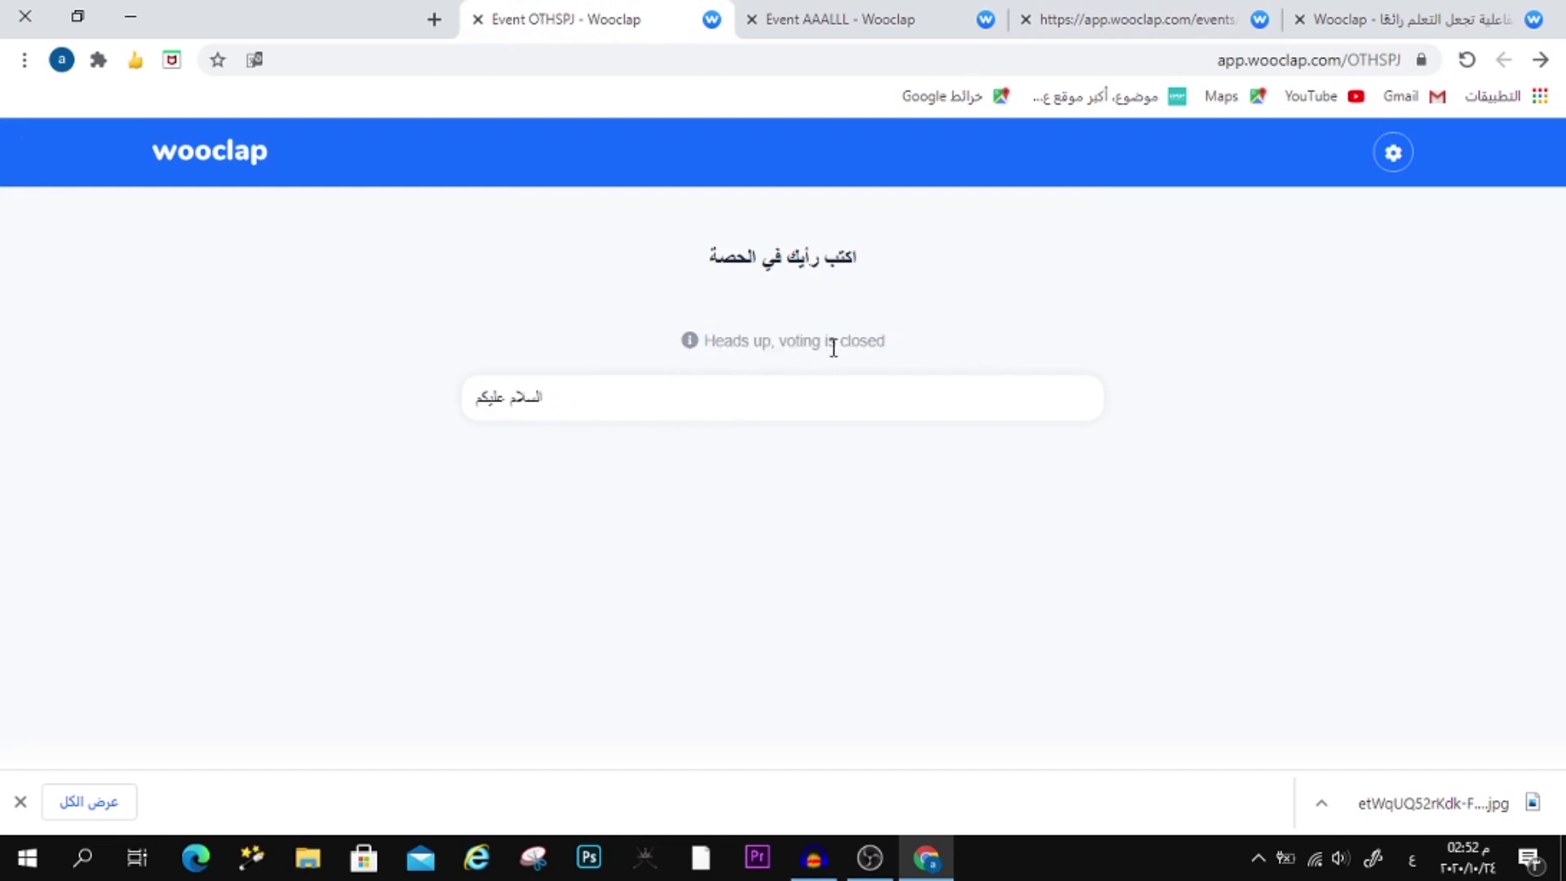
{"action": "left_click", "coordinate": [812, 17]}
{"action": "left_click", "coordinate": [1050, 25]}
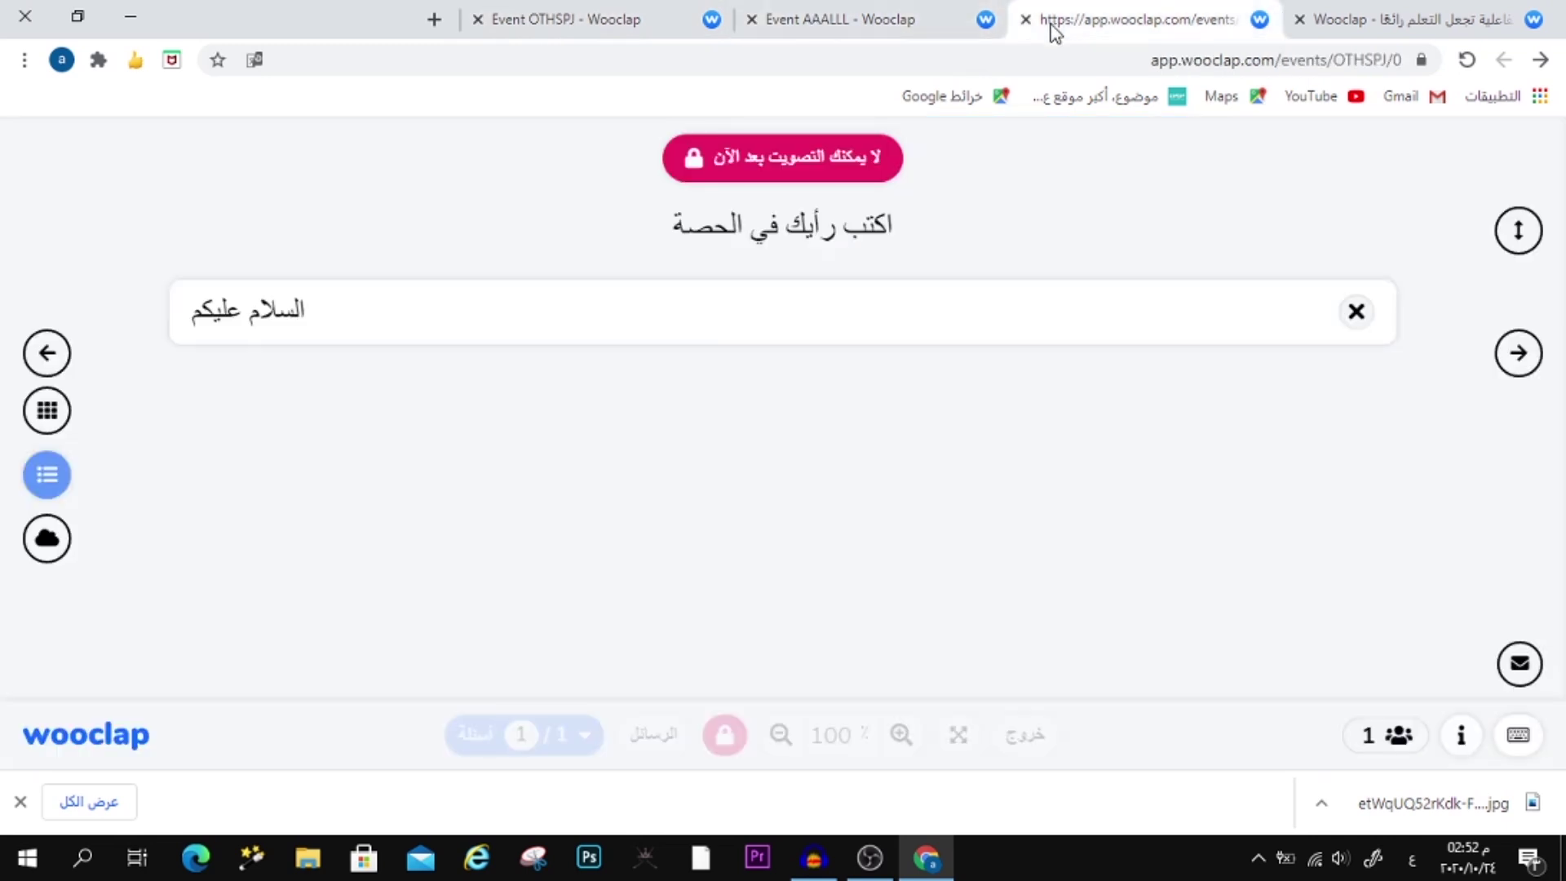
{"action": "left_click", "coordinate": [724, 734]}
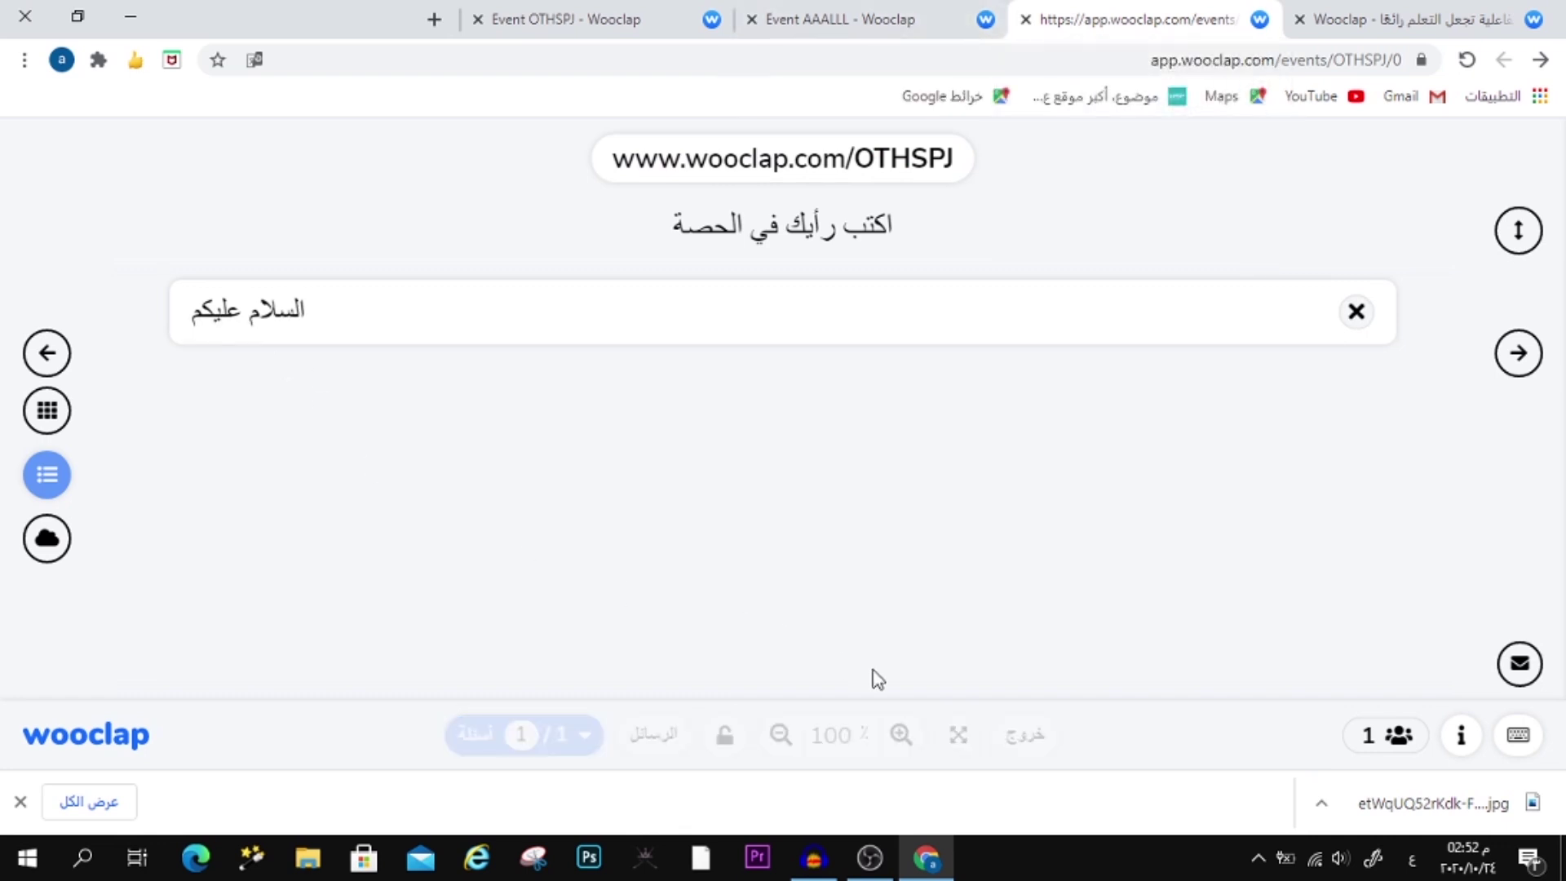
Step: Exit the question presentation and rename the event as "نشاط 2"
{"action": "left_click", "coordinate": [1029, 740]}
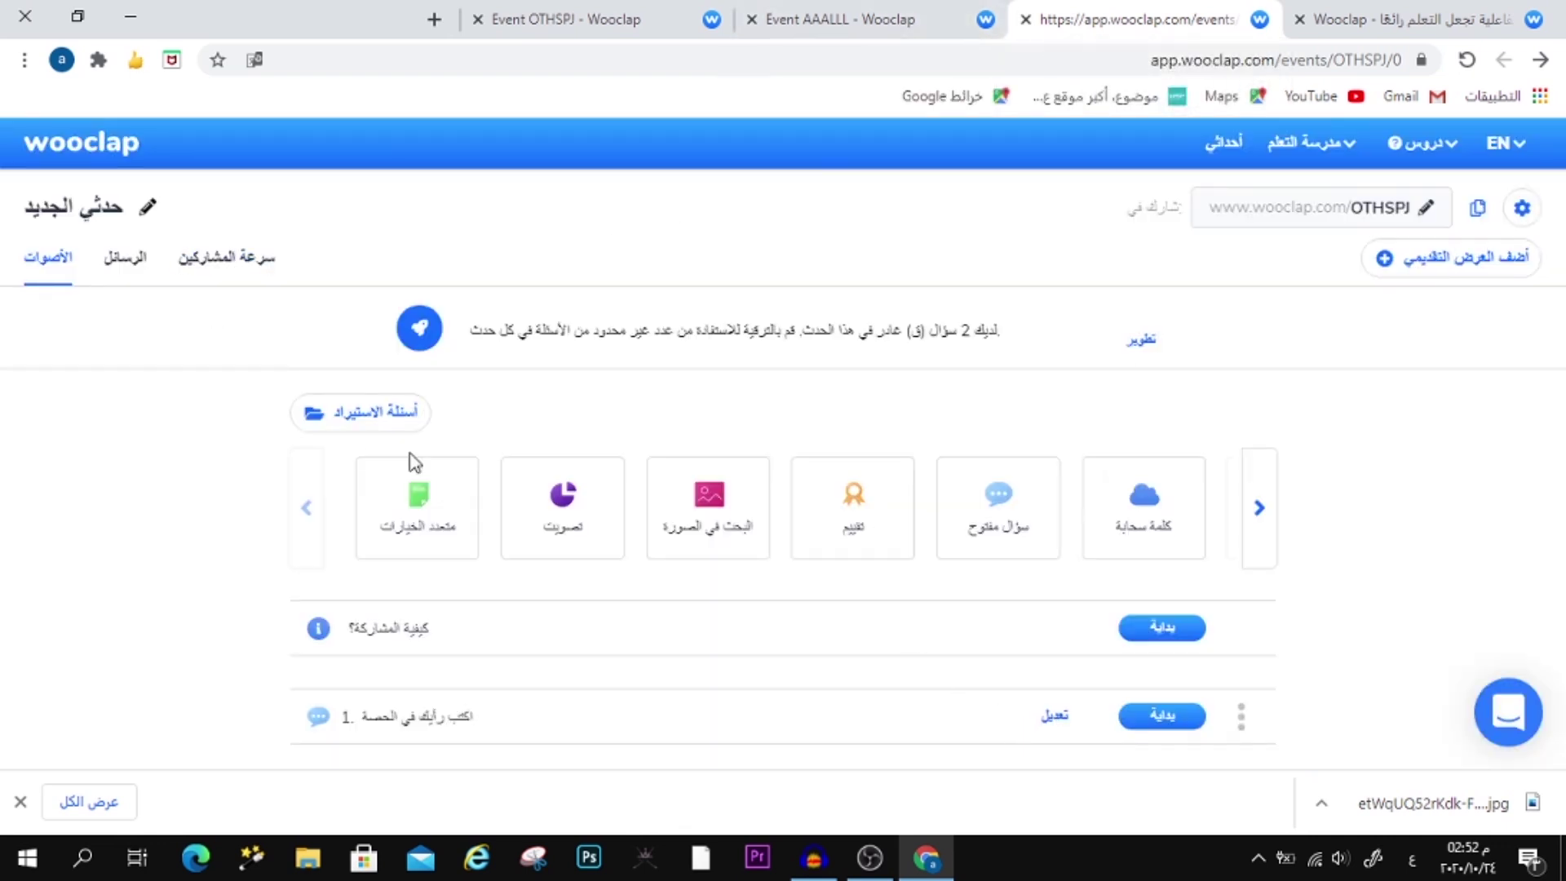
{"action": "left_click", "coordinate": [72, 203]}
{"action": "type", "text": "نشاط 2"}
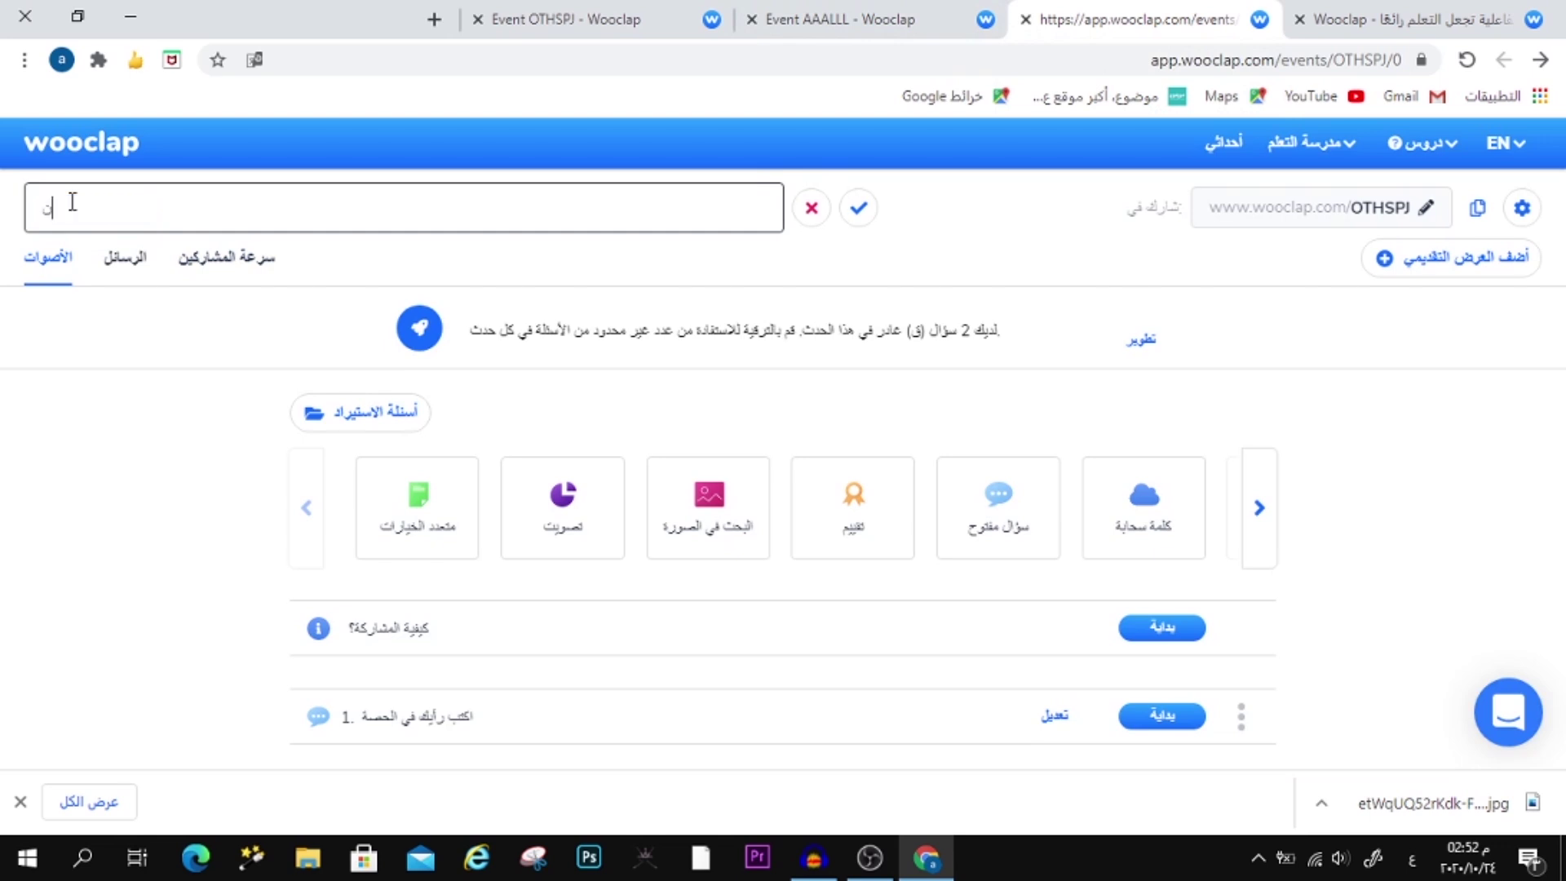
{"action": "left_click", "coordinate": [858, 209]}
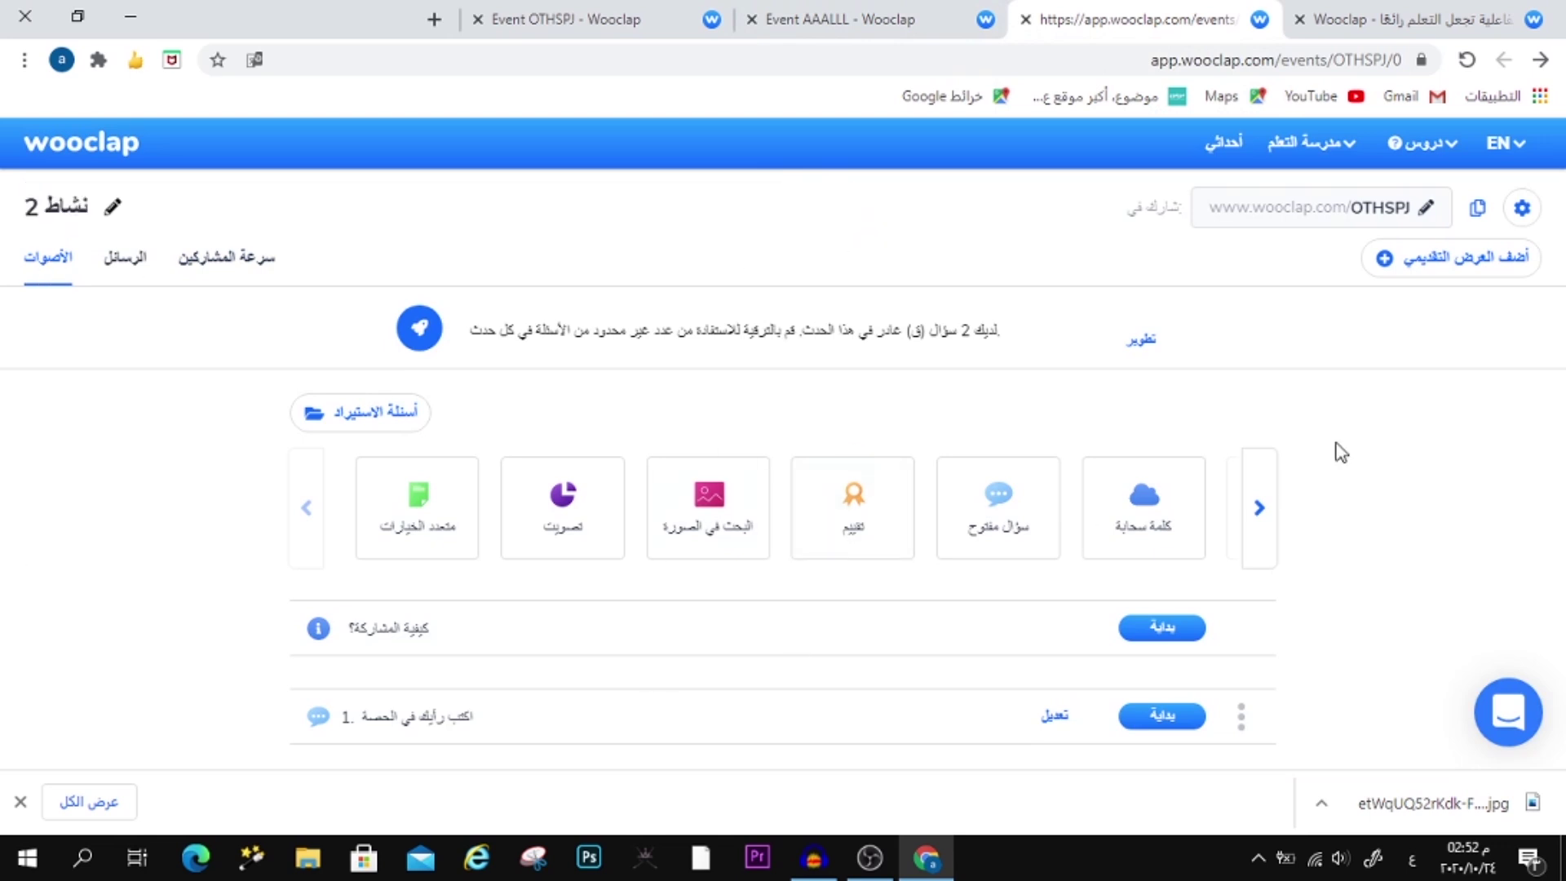
Step: Go to the events list, look into the event "نشاط 1", and return to the list
{"action": "left_click", "coordinate": [1219, 147]}
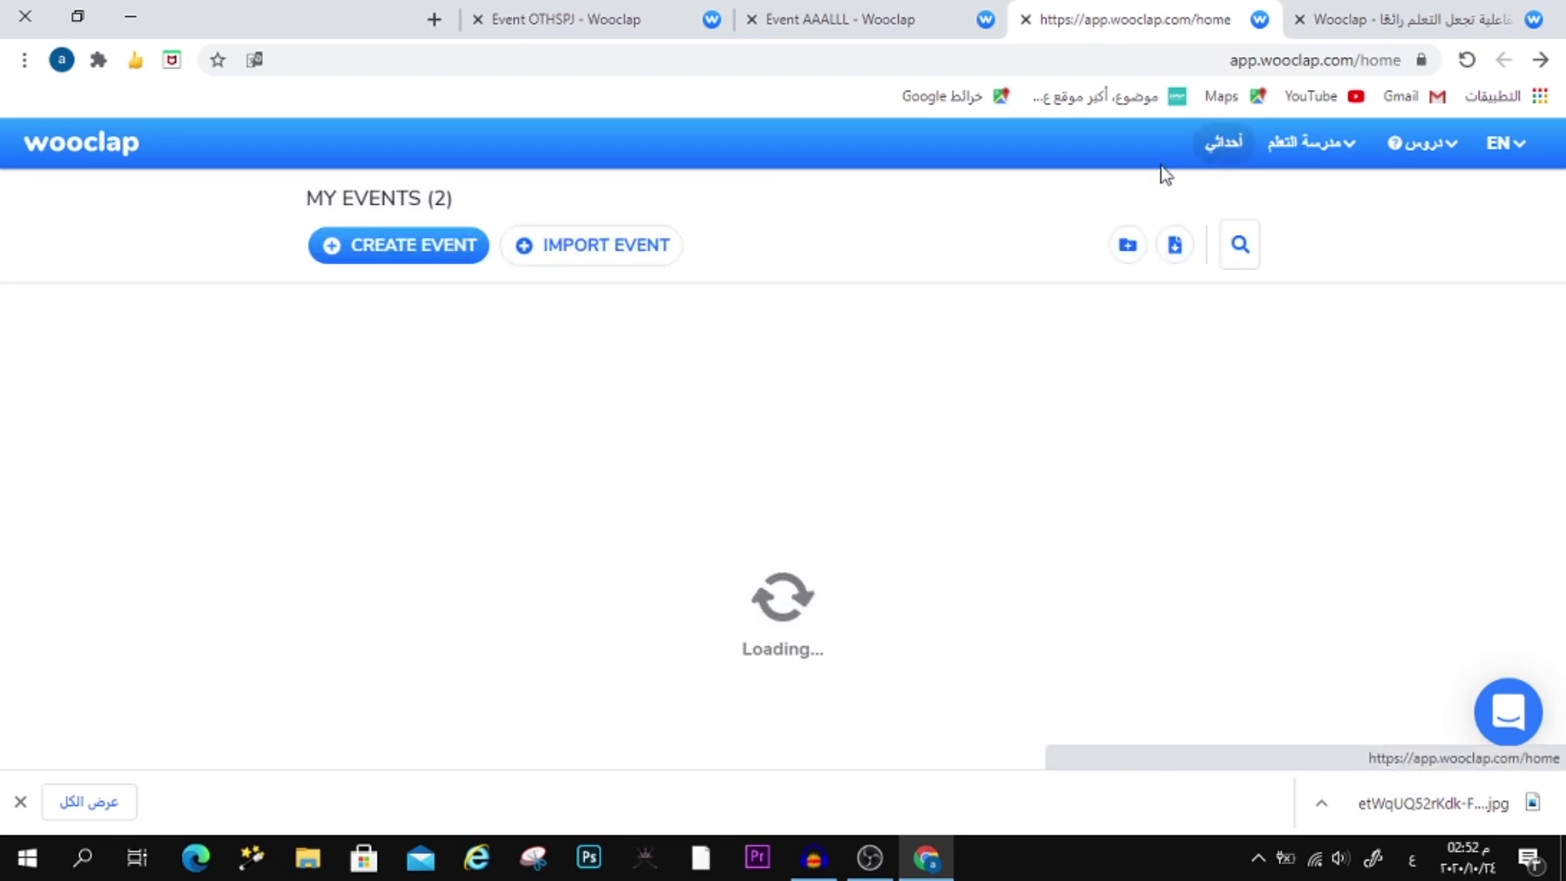
{"action": "left_click", "coordinate": [399, 377]}
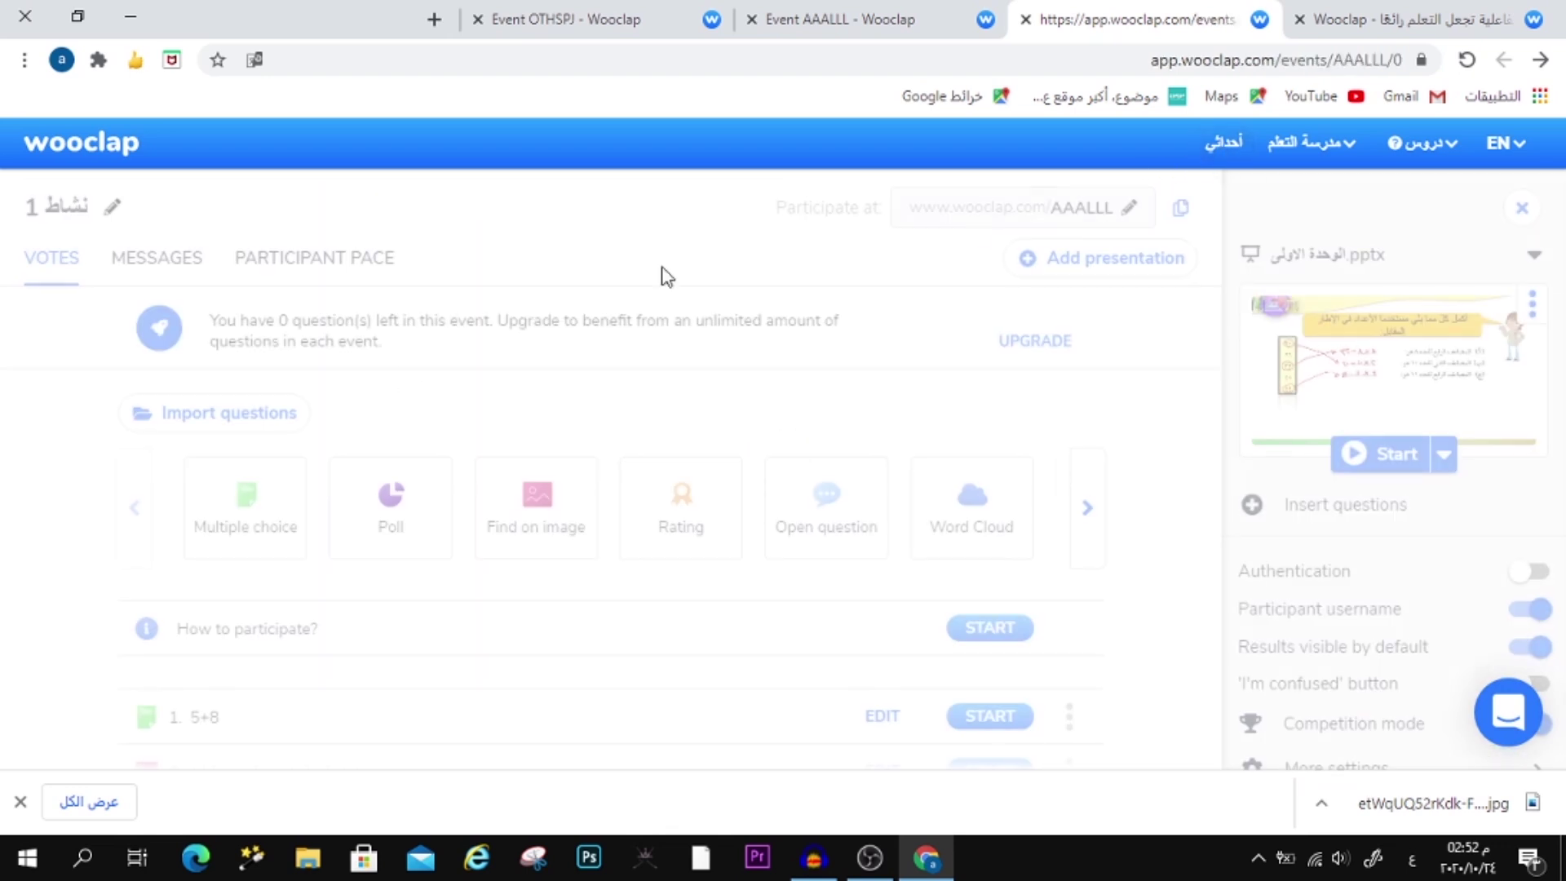
{"action": "left_click", "coordinate": [1223, 144]}
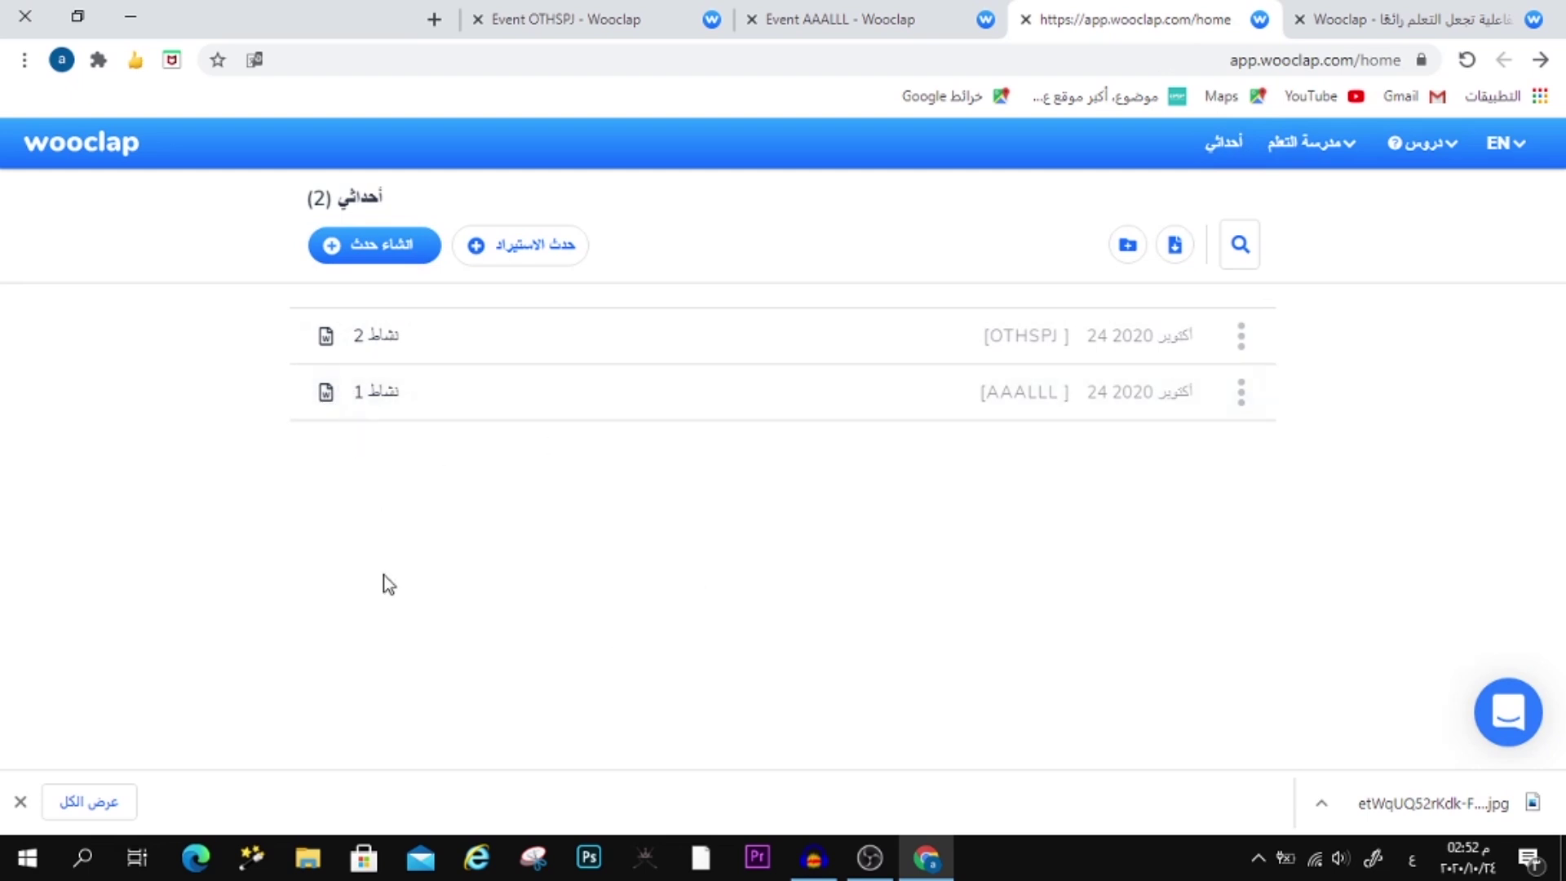
Step: Create a folder named "الوحدة 1 صف خامس" in the events list
{"action": "left_click", "coordinate": [1128, 248]}
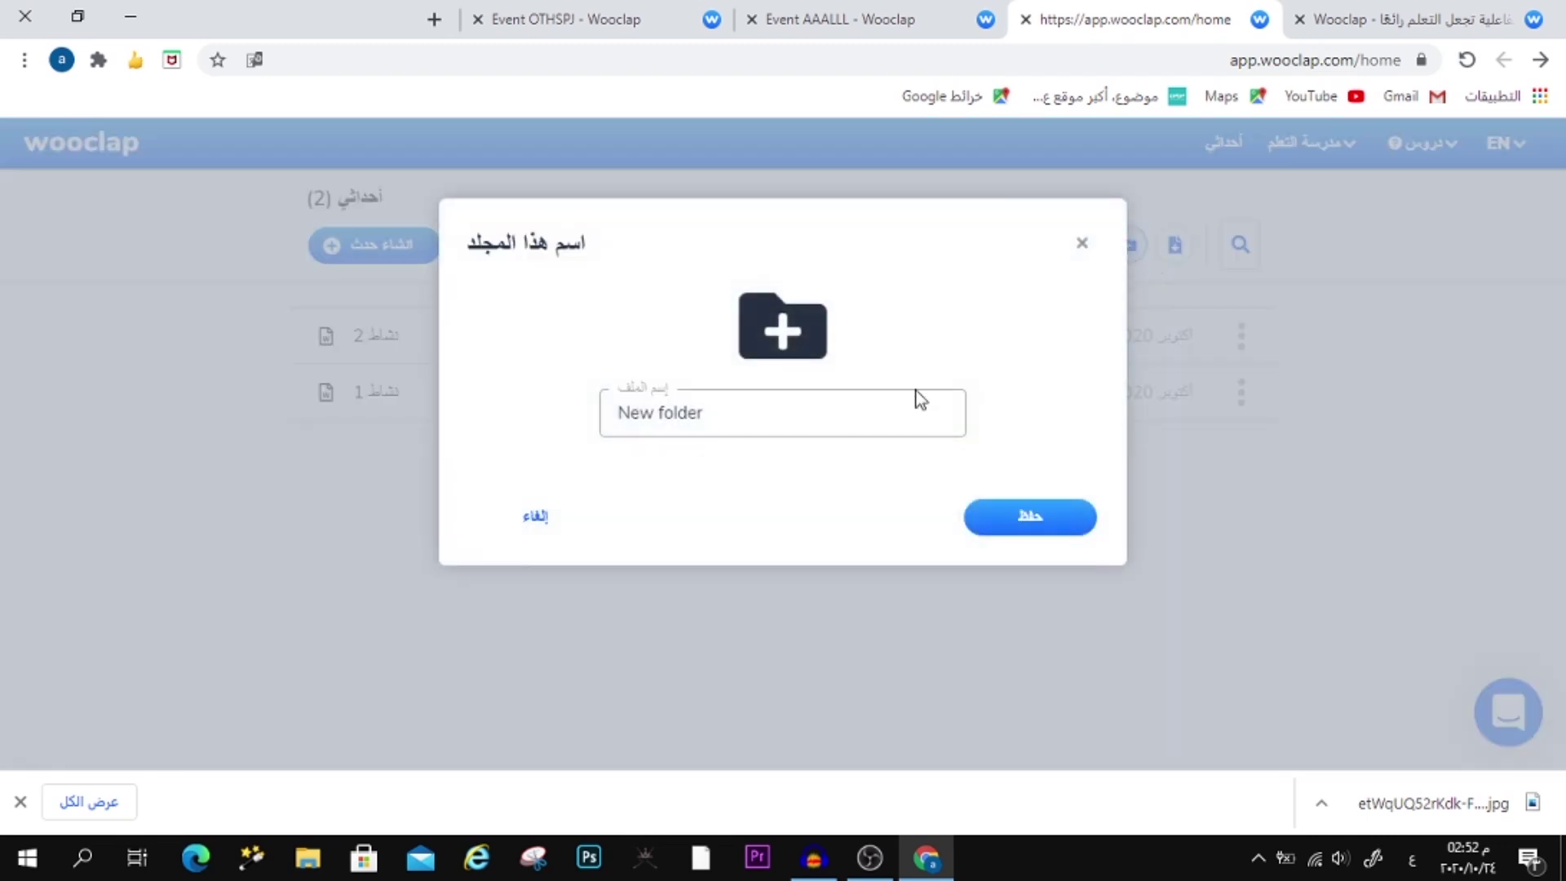
{"action": "type", "text": "الوحدة 1"}
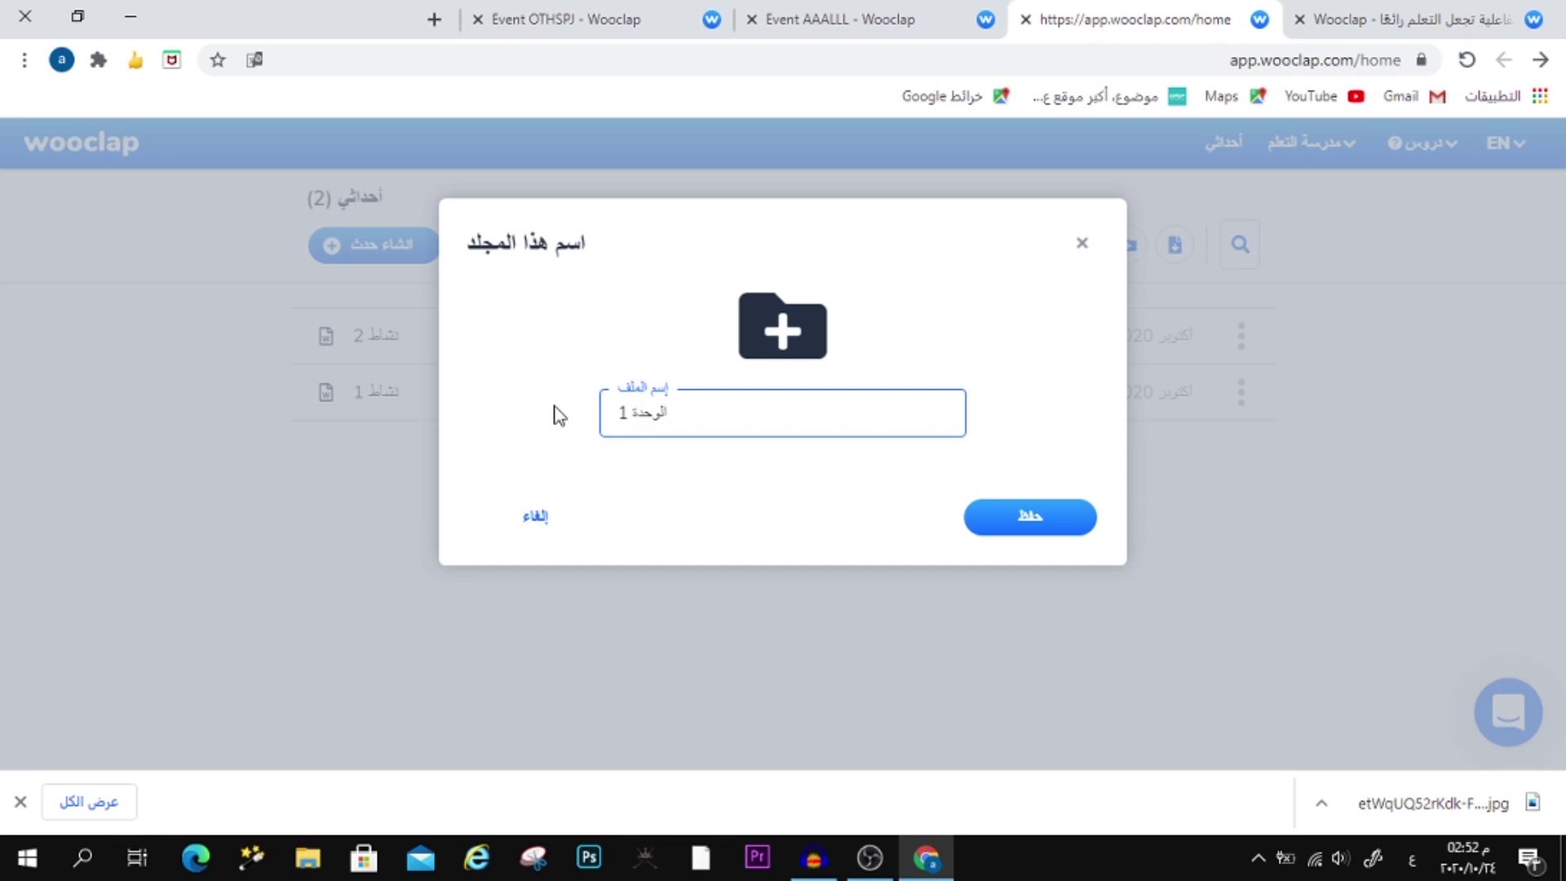
{"action": "type", "text": " صف خامس"}
{"action": "left_click", "coordinate": [1021, 522]}
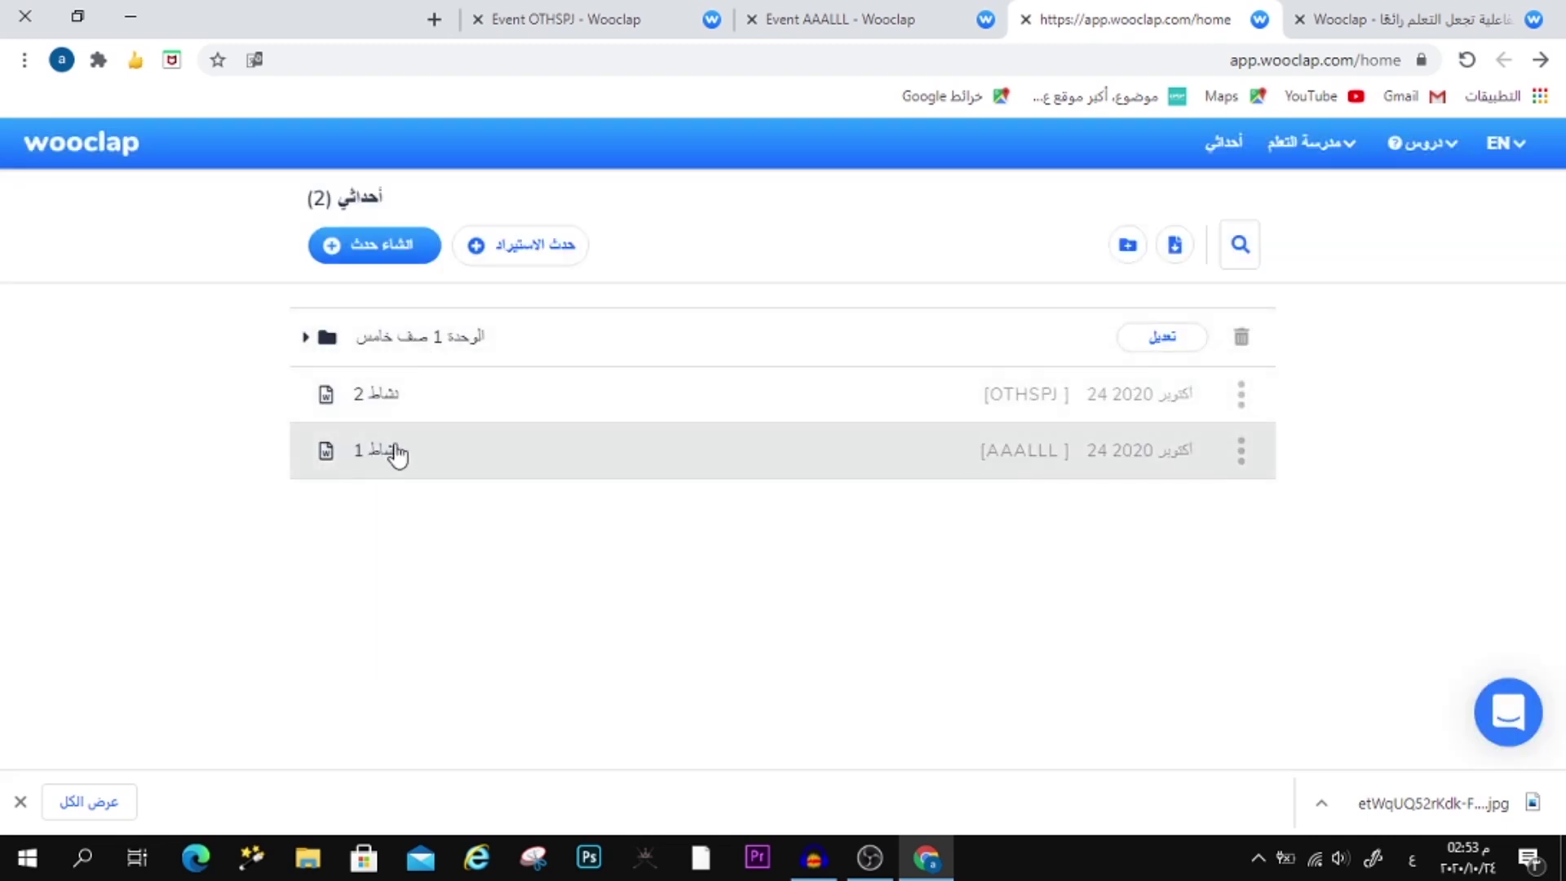
Step: Move the events "نشاط 1" and "نشاط 2" into the folder "الوحدة 1 صف خامس"
{"action": "left_click_drag", "start_coordinate": [384, 458], "coordinate": [395, 360]}
{"action": "left_click", "coordinate": [398, 359]}
{"action": "left_click", "coordinate": [410, 328]}
Step: Create a second folder named "الوحدة الثانية للصف الخامس", then open its edit dialog and cancel without changes
{"action": "left_click", "coordinate": [1130, 245]}
{"action": "triple_click", "coordinate": [723, 423]}
{"action": "type", "text": "ال"}
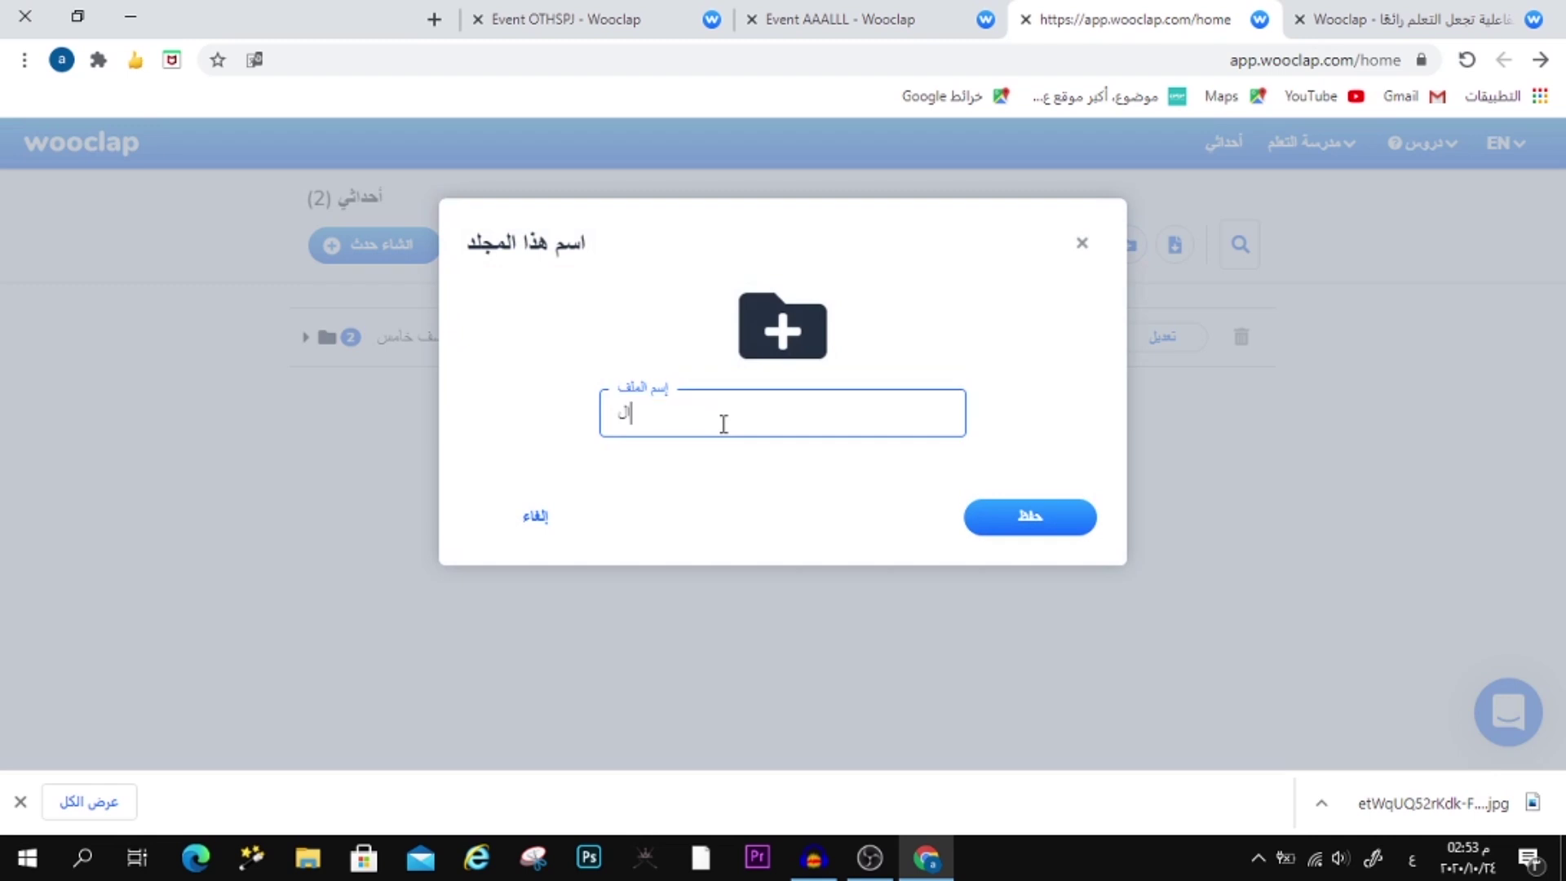
{"action": "type", "text": "وحدة الثانية للصف الخامس"}
{"action": "left_click", "coordinate": [997, 516]}
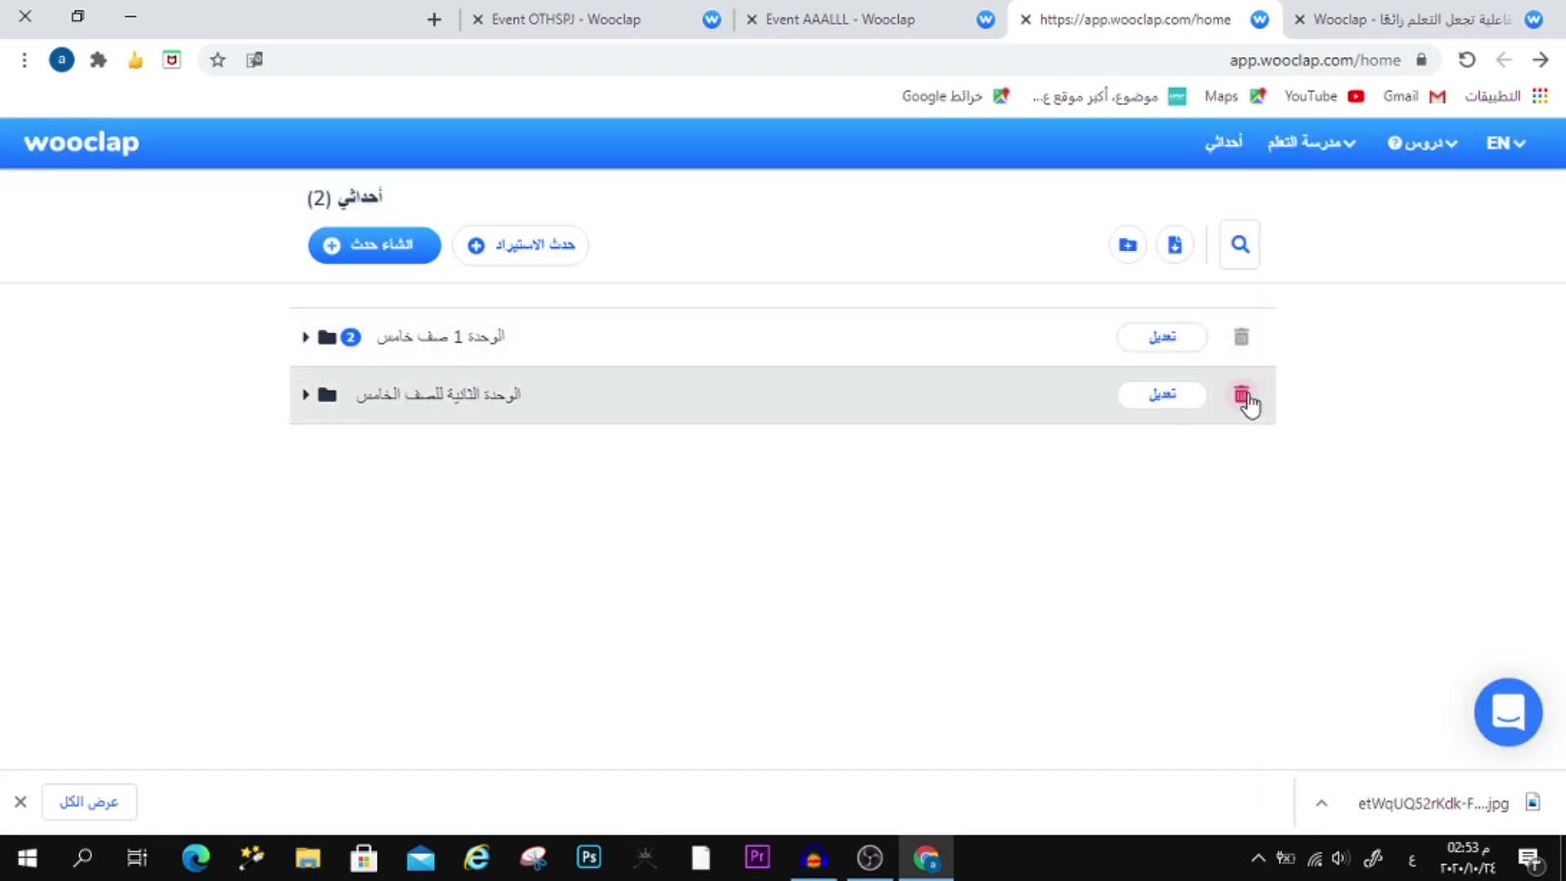
{"action": "left_click", "coordinate": [1154, 399]}
{"action": "left_click", "coordinate": [532, 513]}
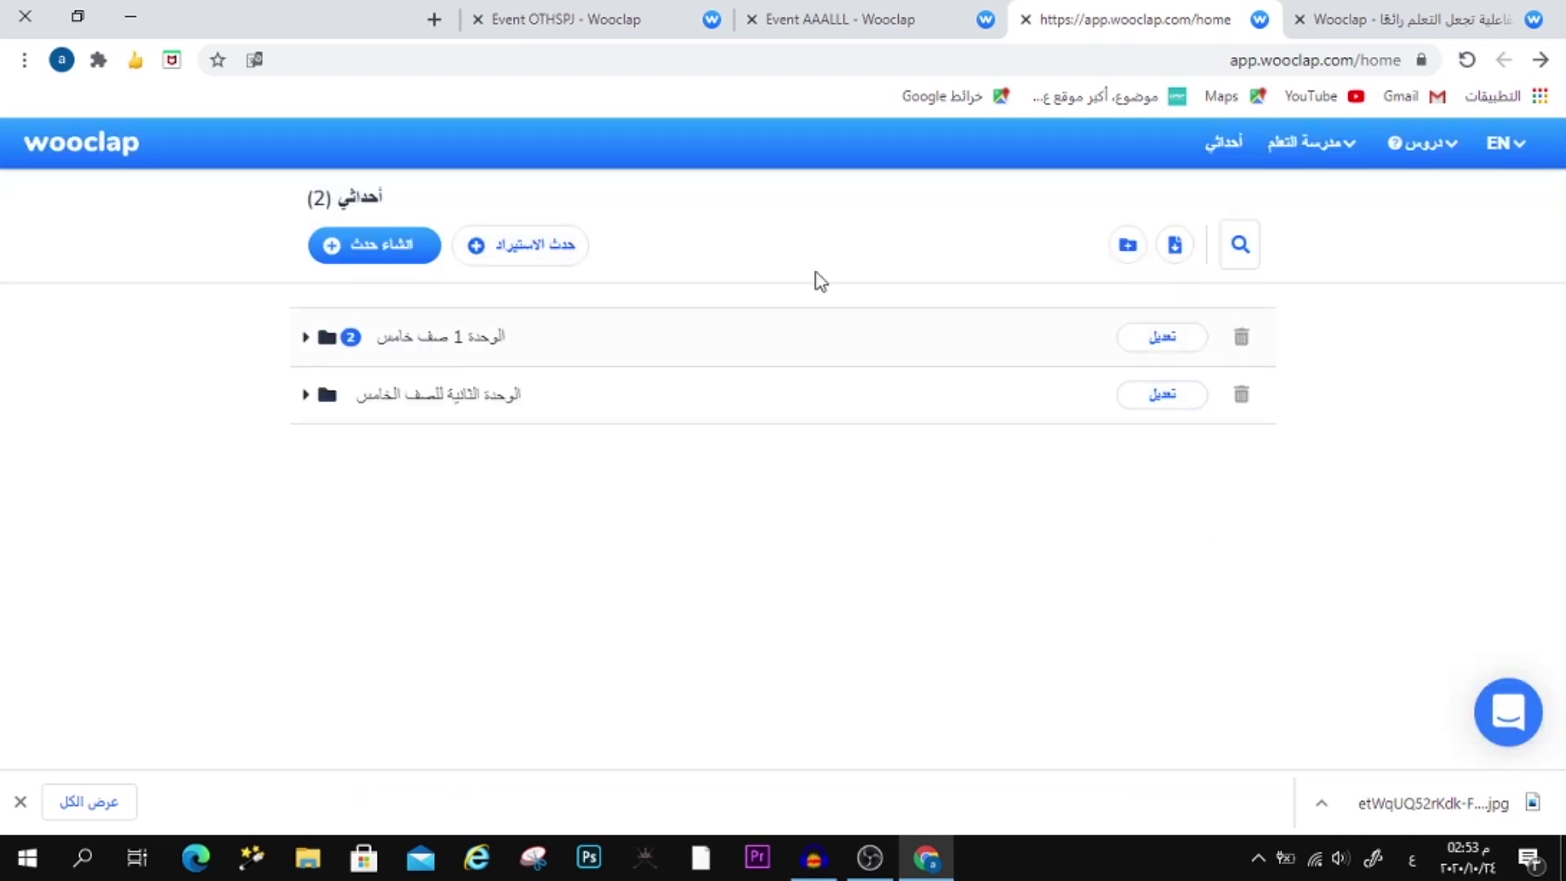